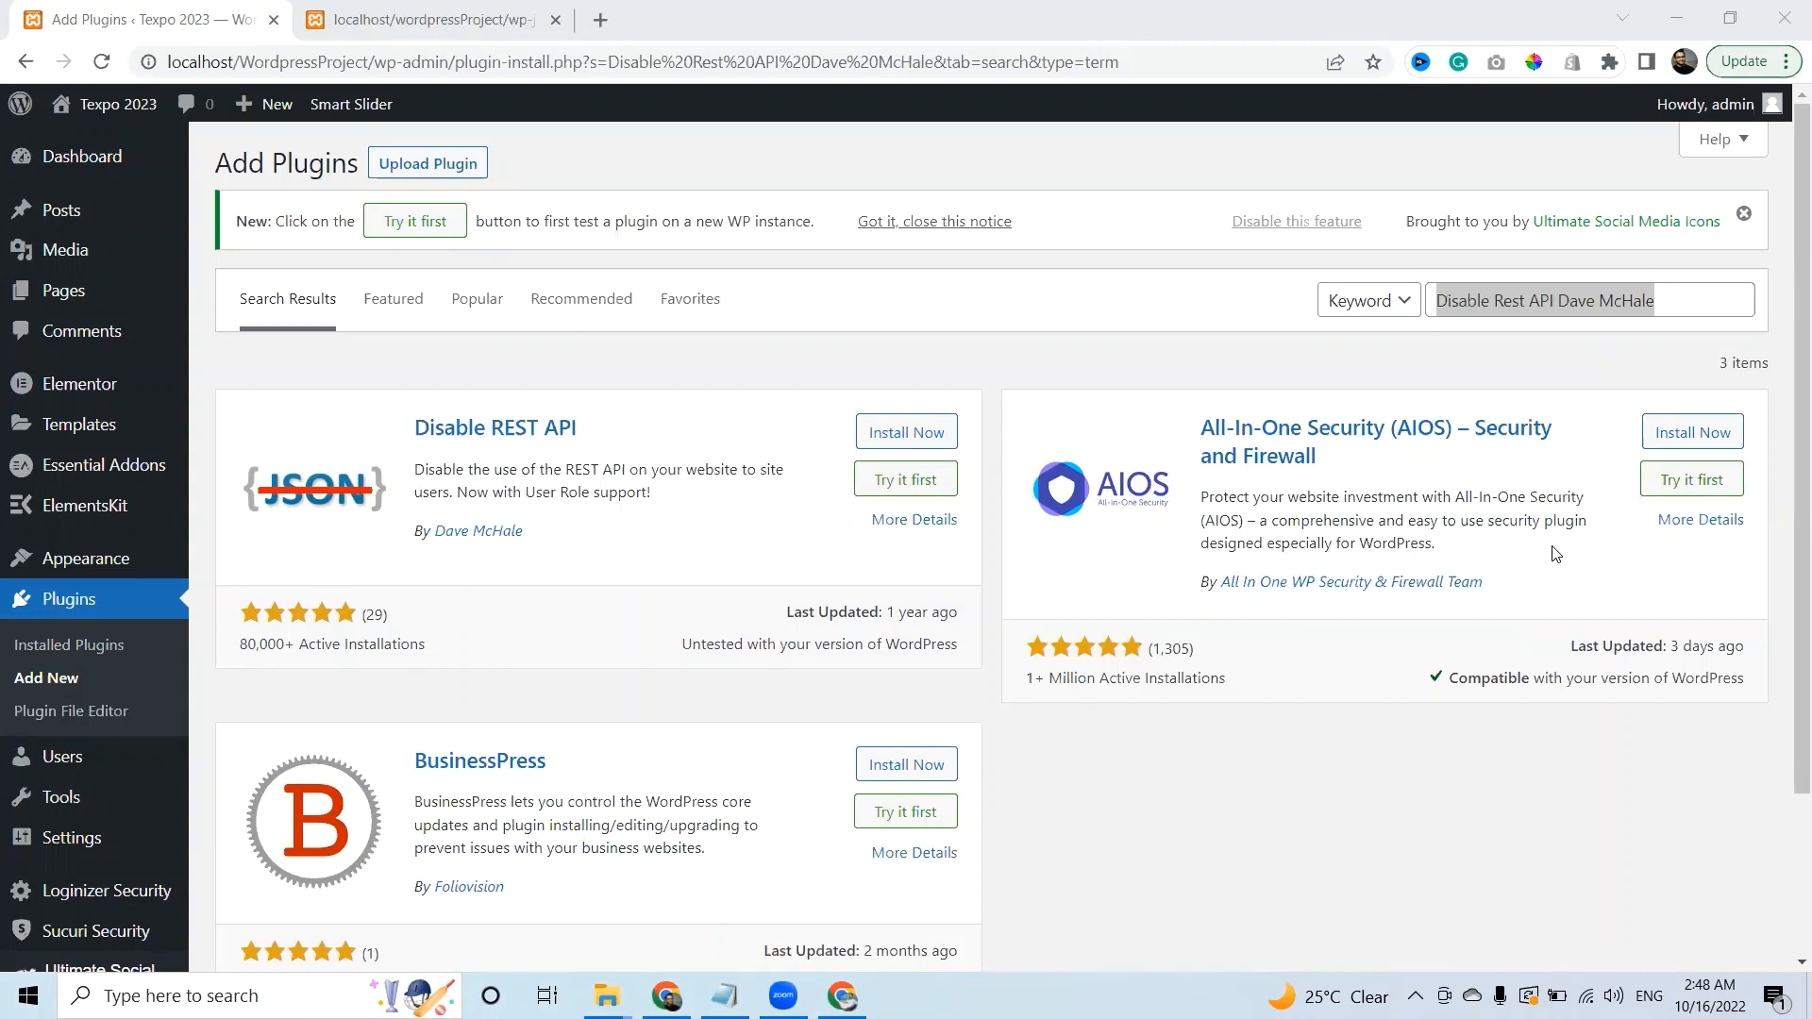
Select the 'Disable Rest API Dave McHale' query in the plugin search box.
click(1690, 300)
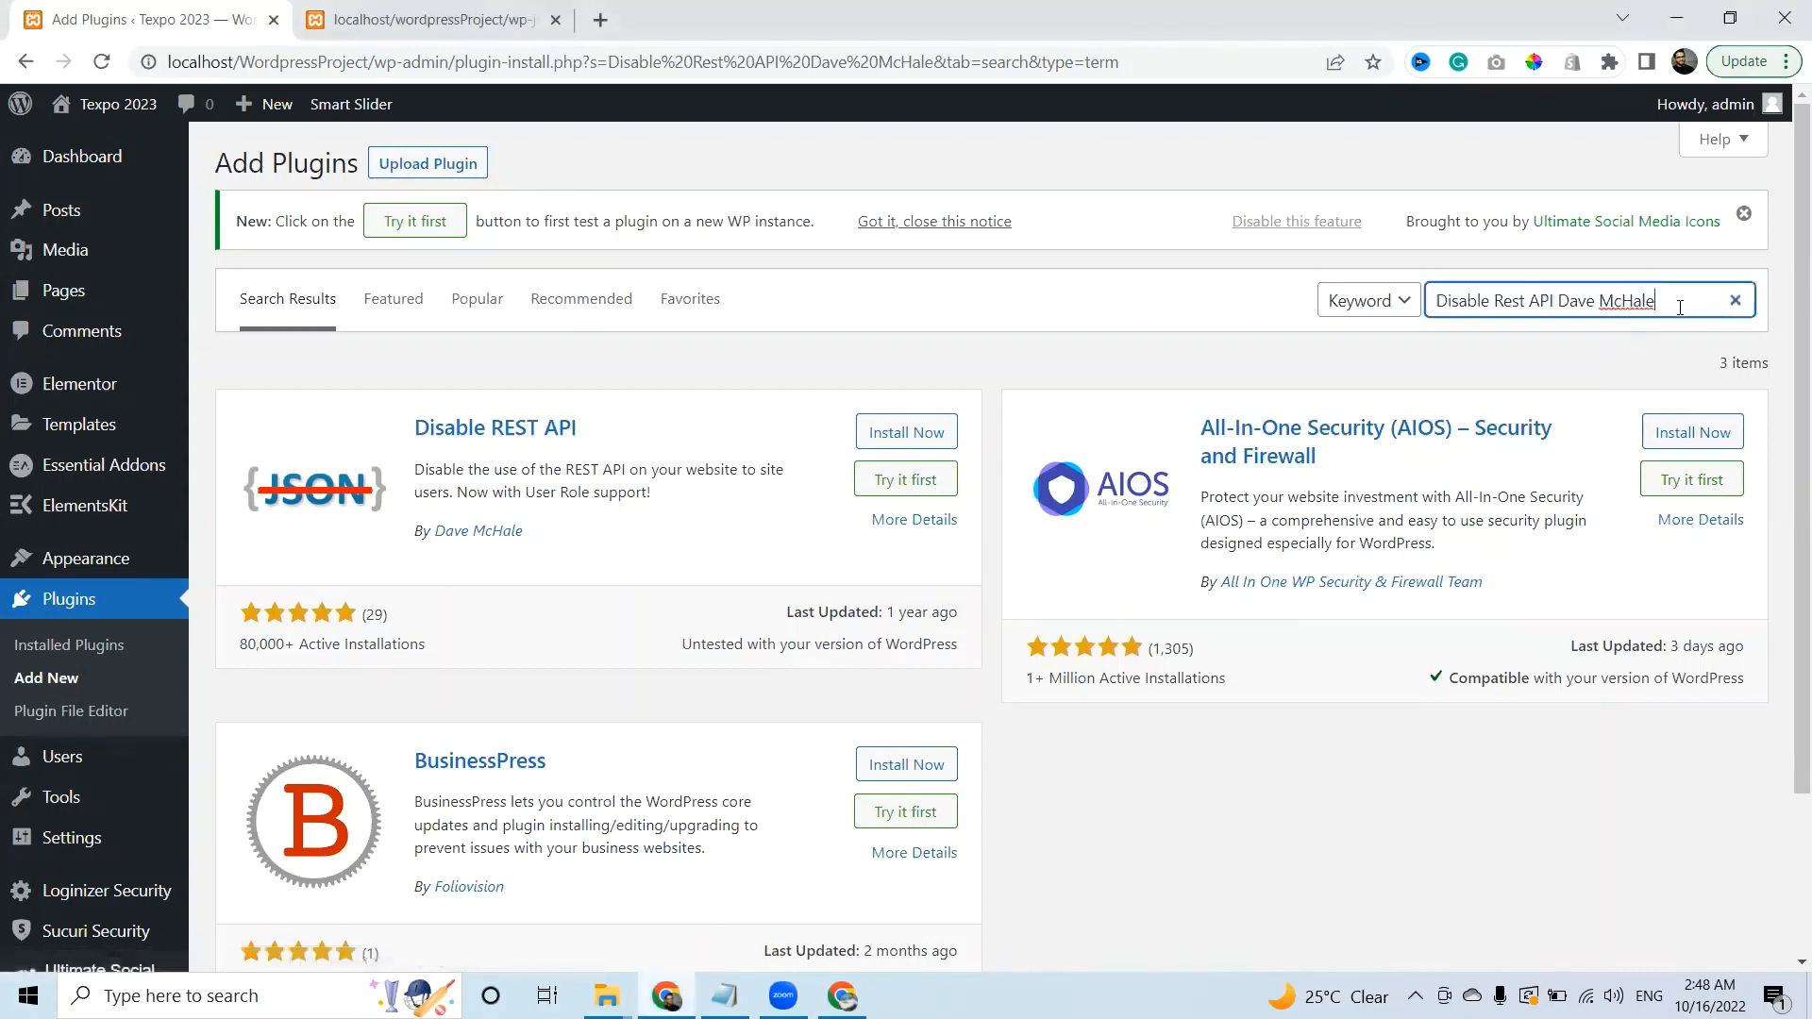
drag(1662, 300, 1433, 302)
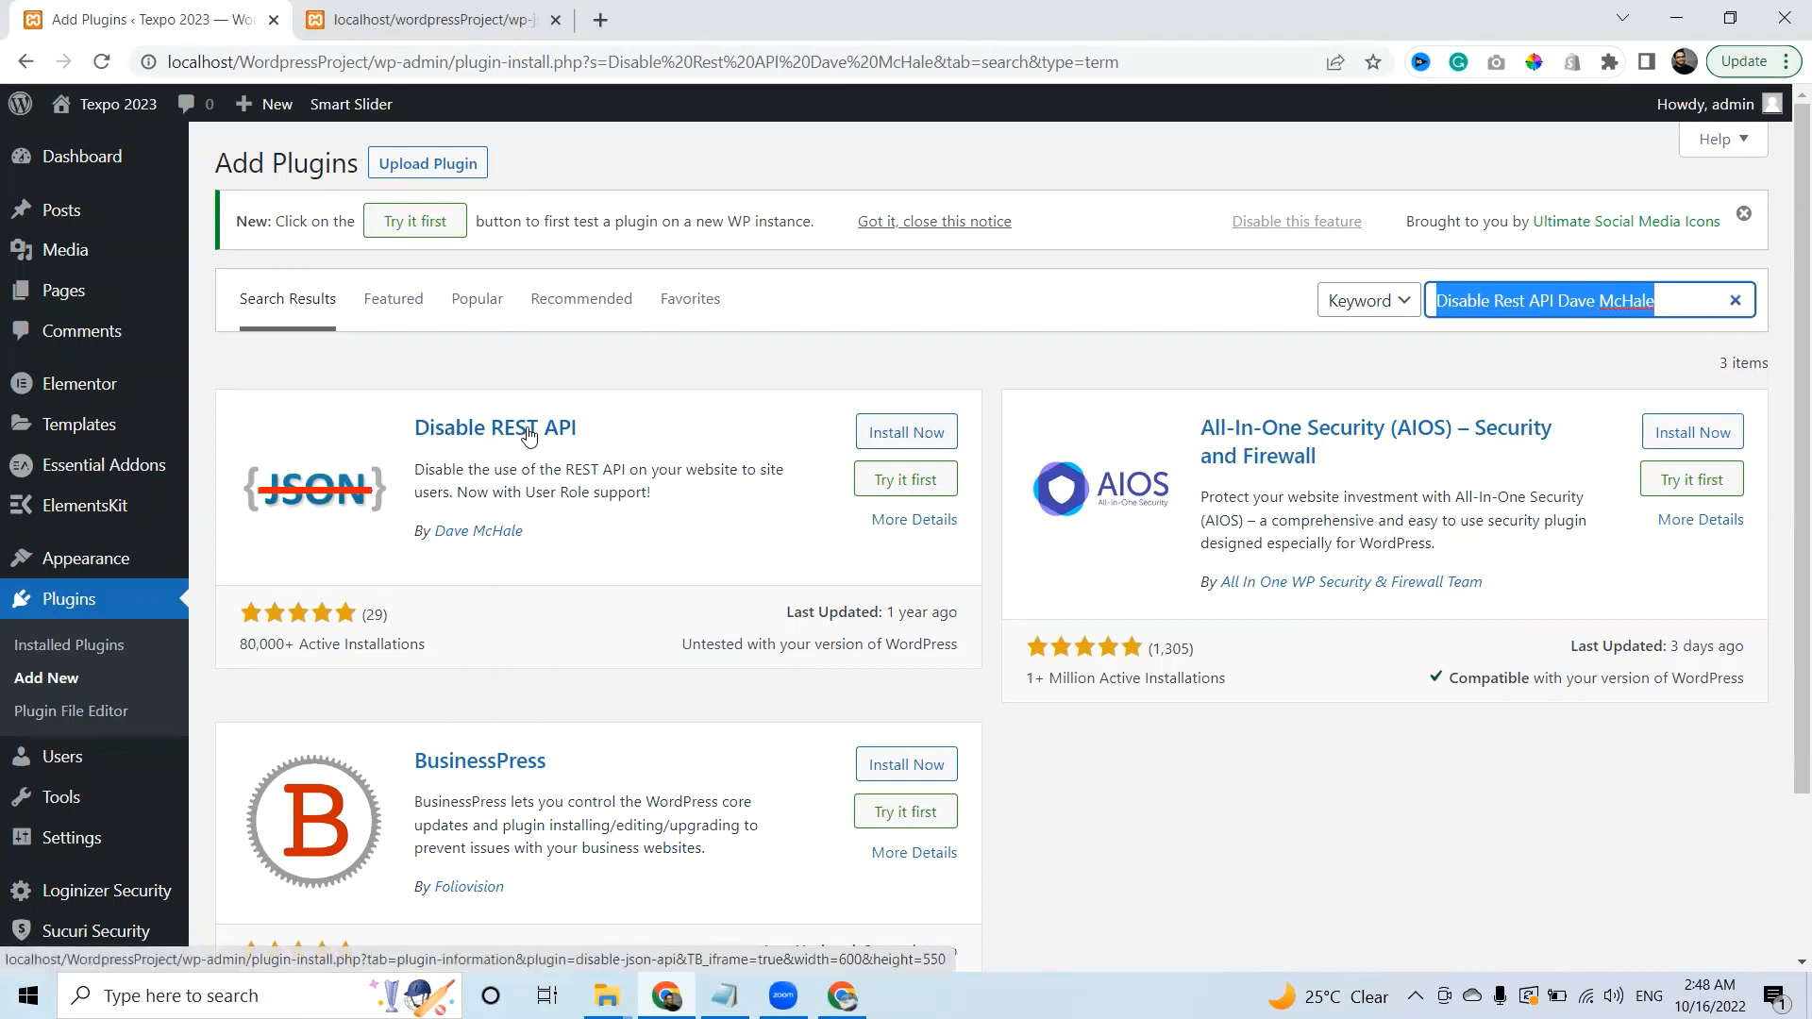
On the REST API index tab, highlight the wp-json address and site name, then scroll the JSON.
click(475, 27)
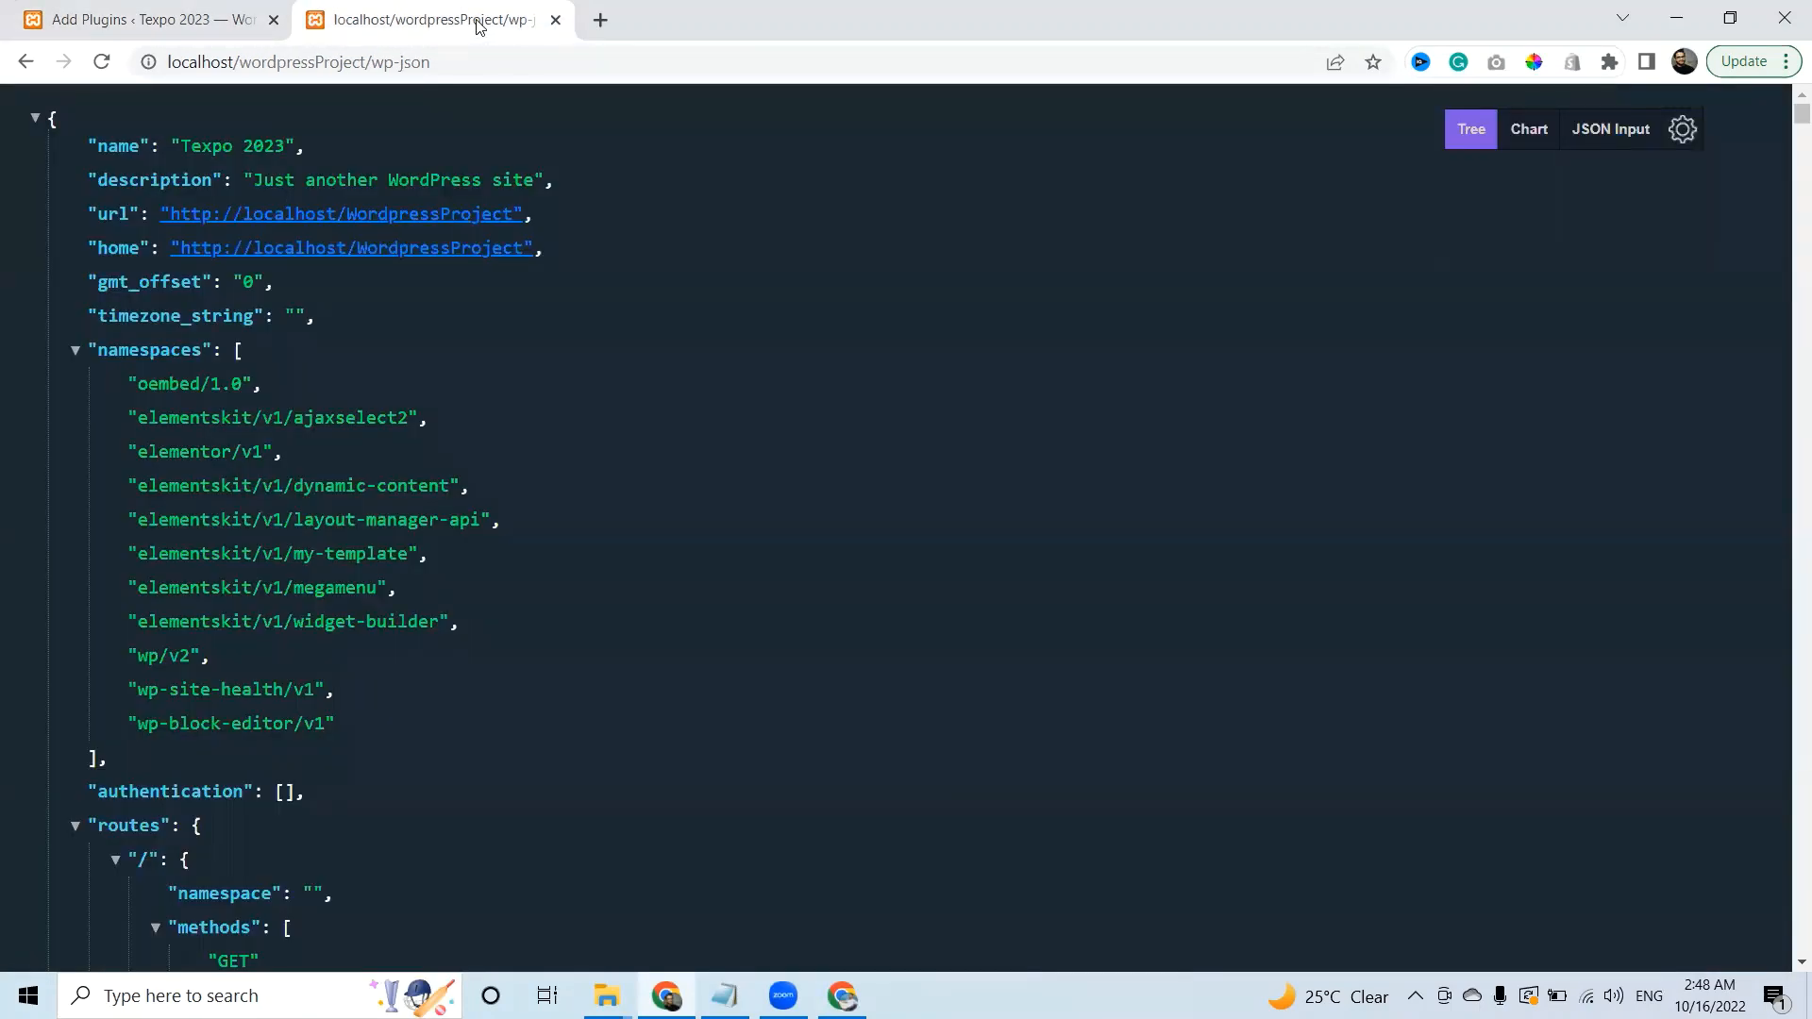
drag(374, 62, 442, 63)
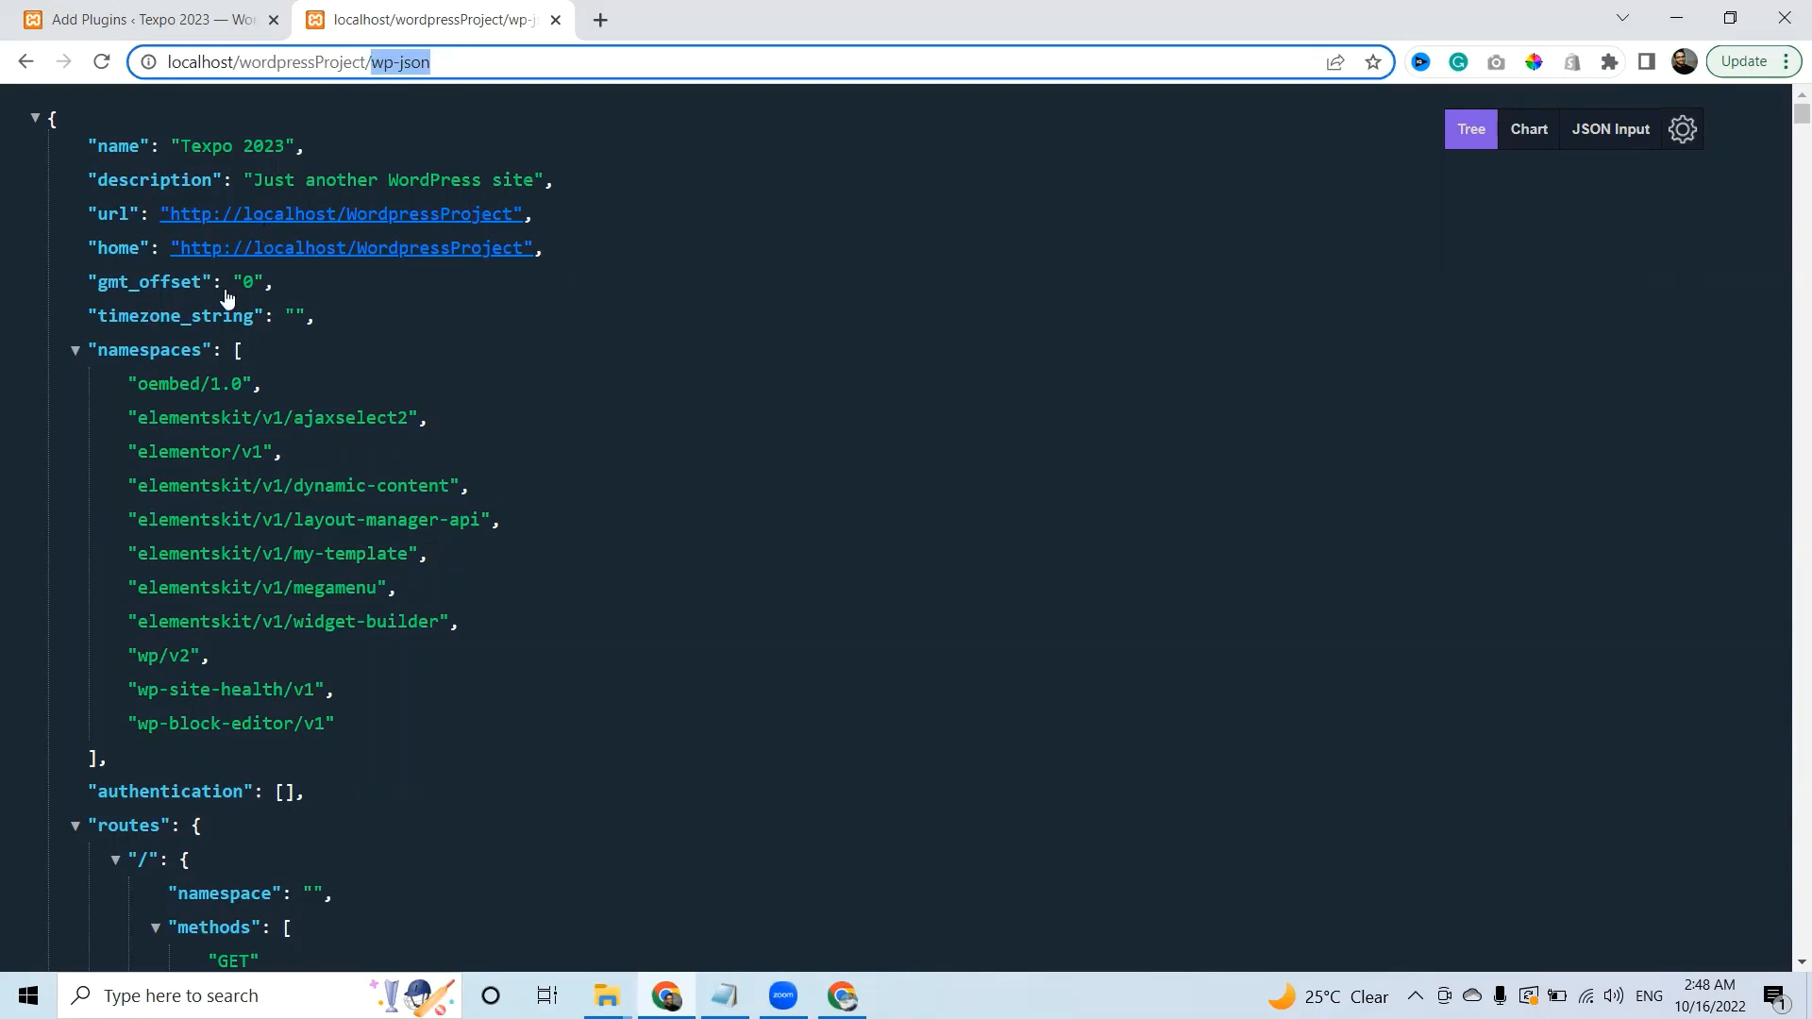
drag(185, 148, 263, 147)
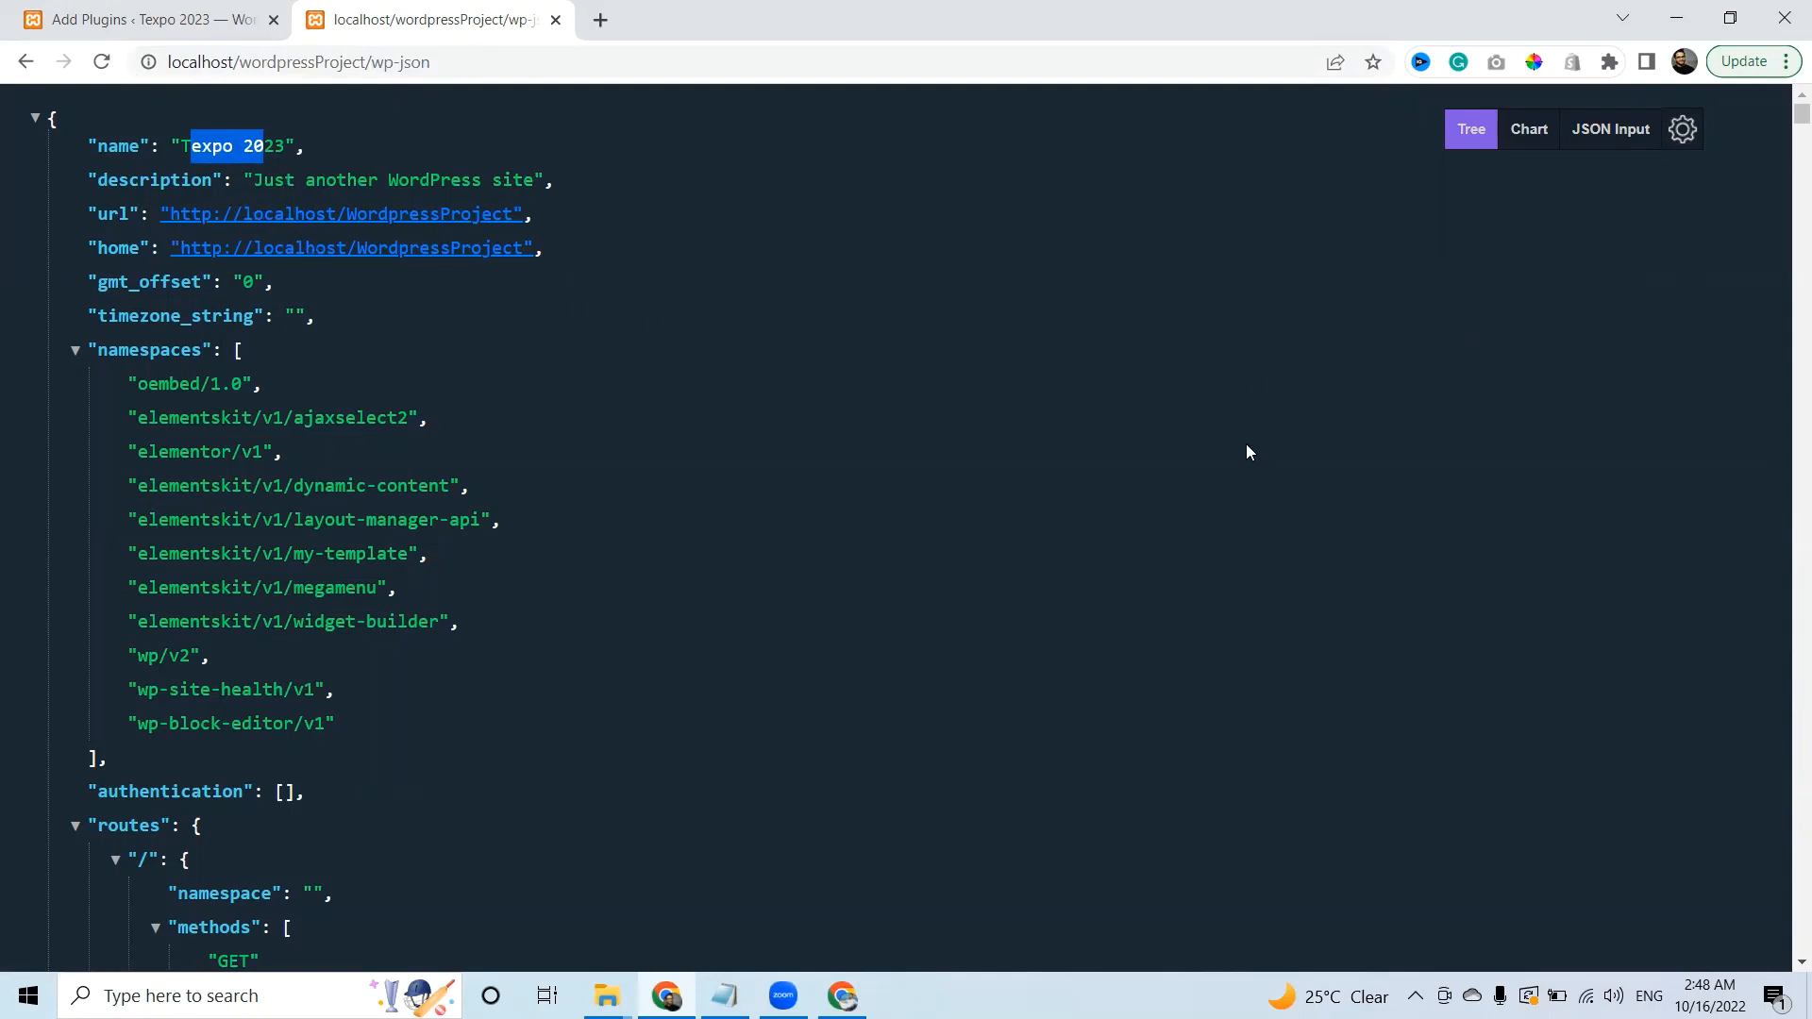
scroll(1786, 126, down, 15)
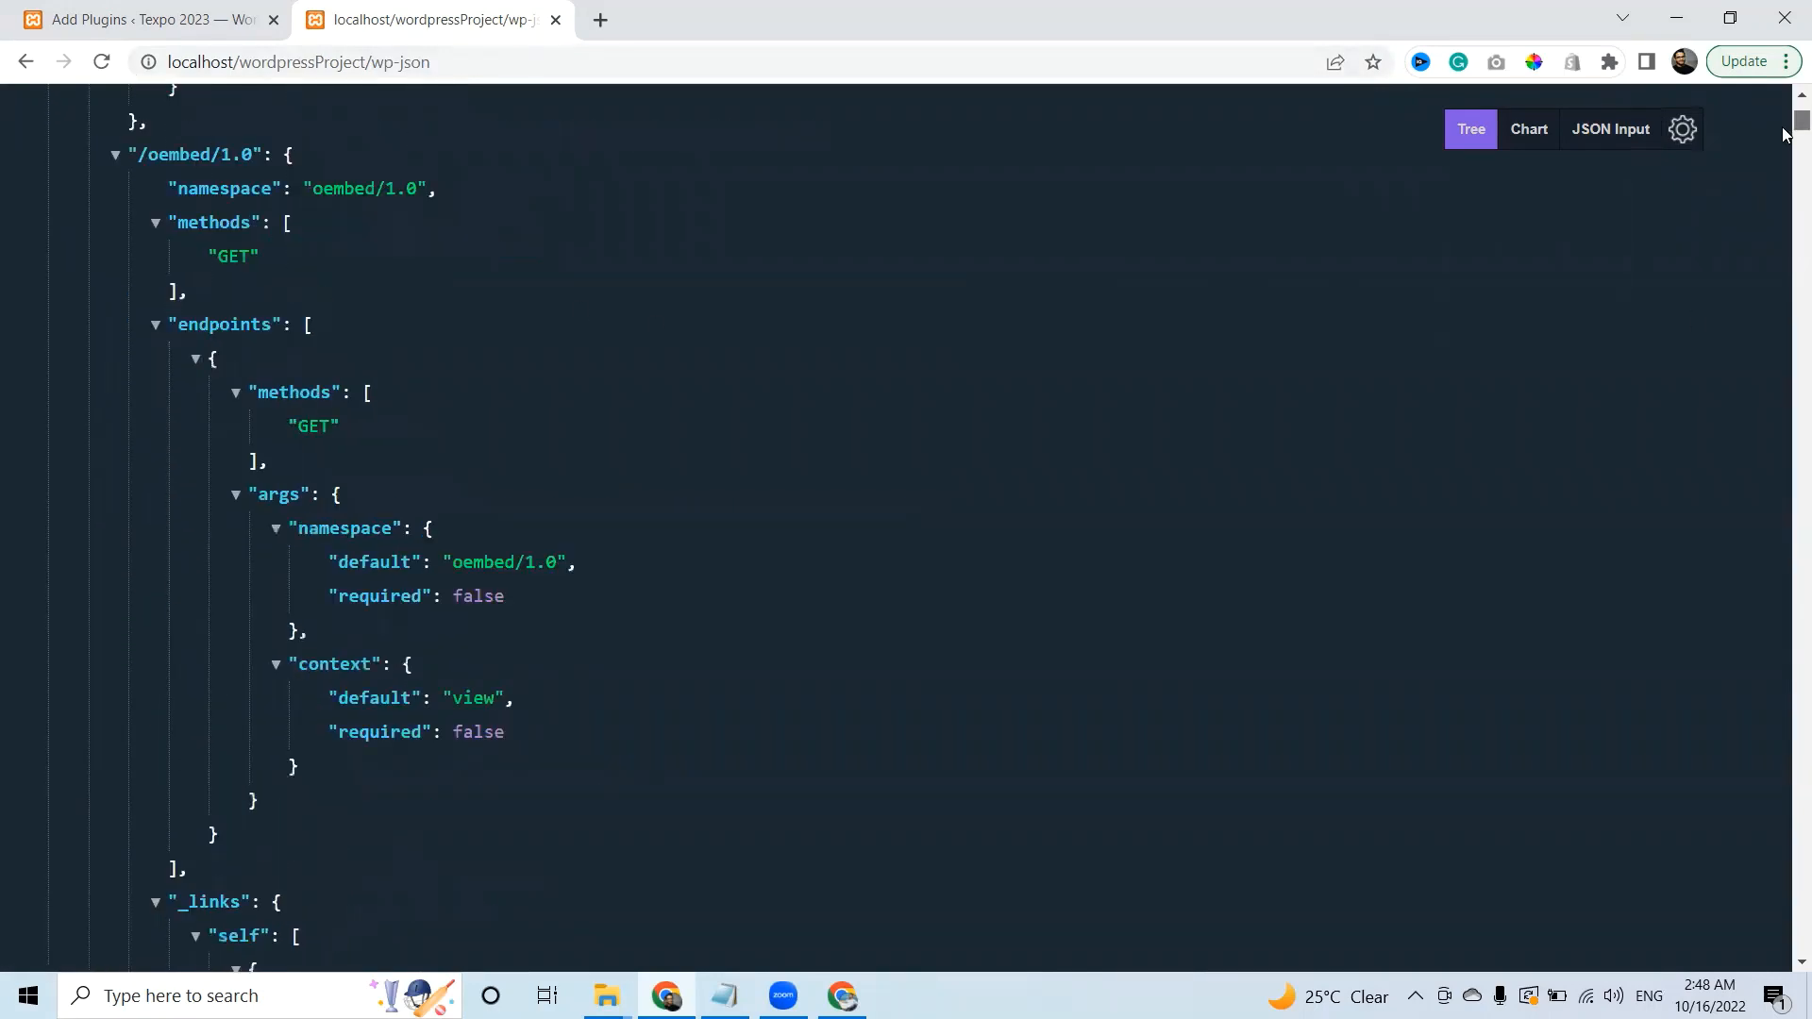
scroll(1783, 133, down, 12)
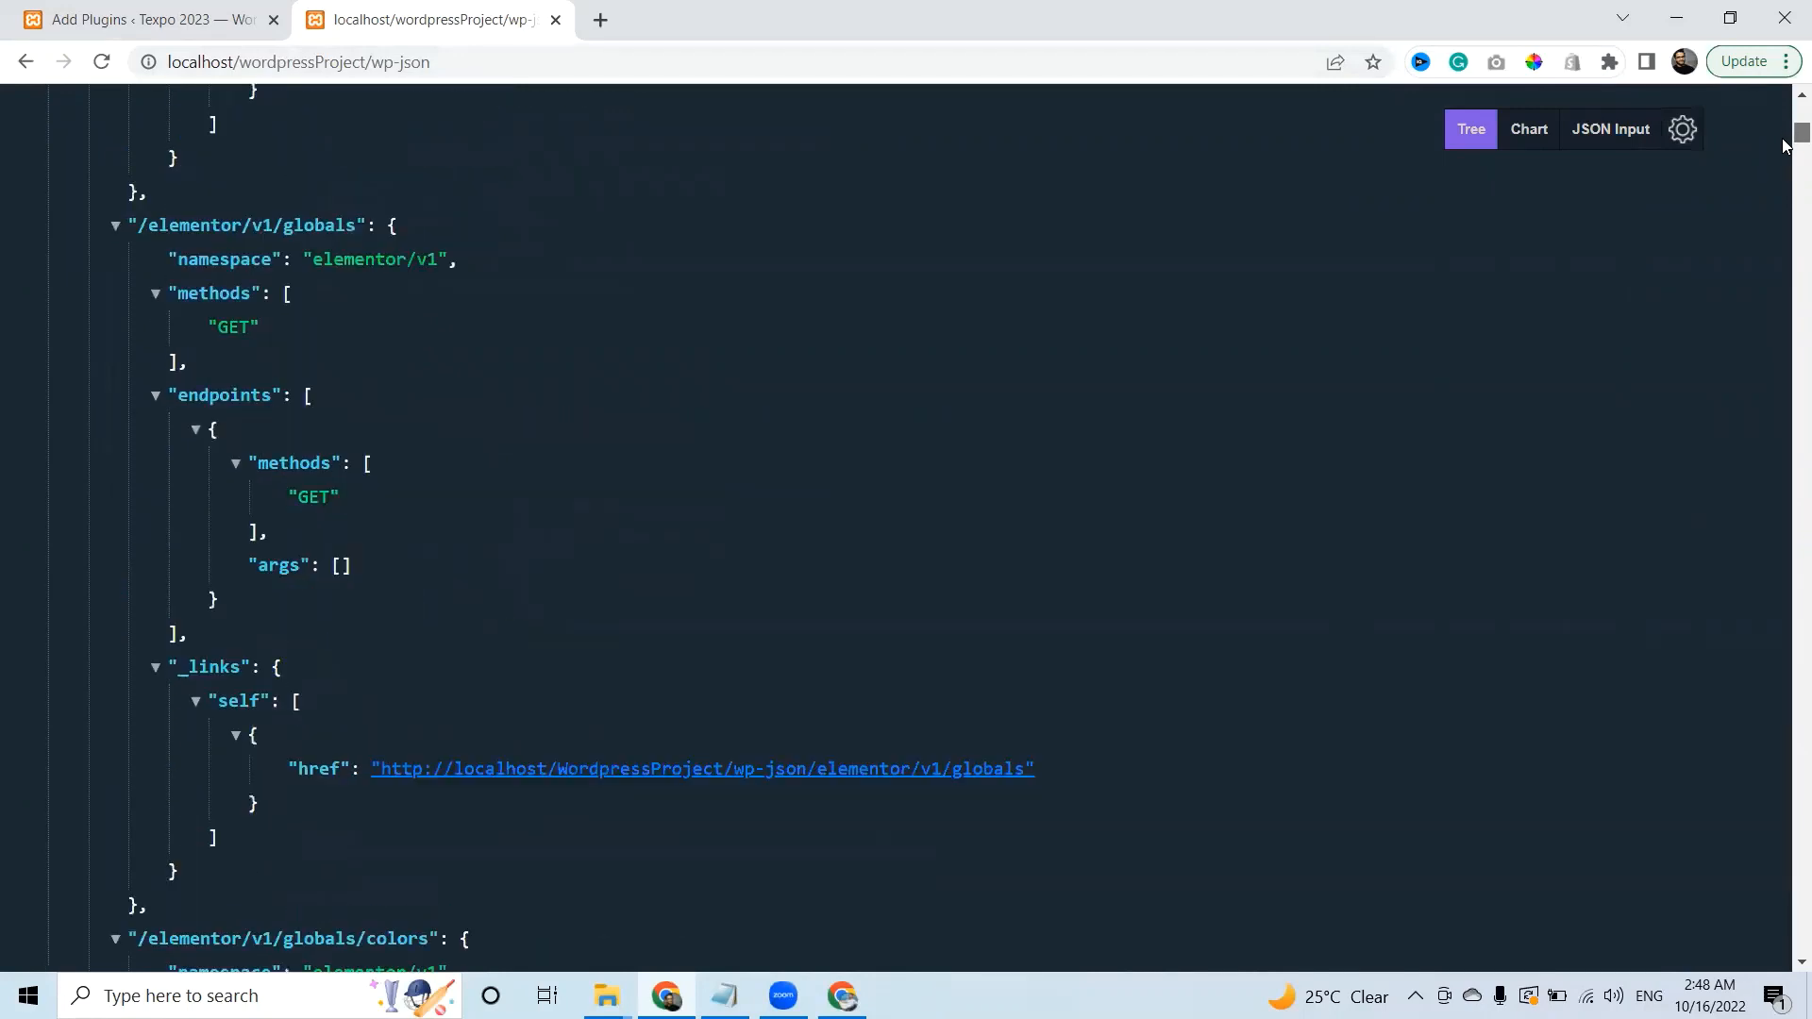
drag(1783, 151, 1791, 237)
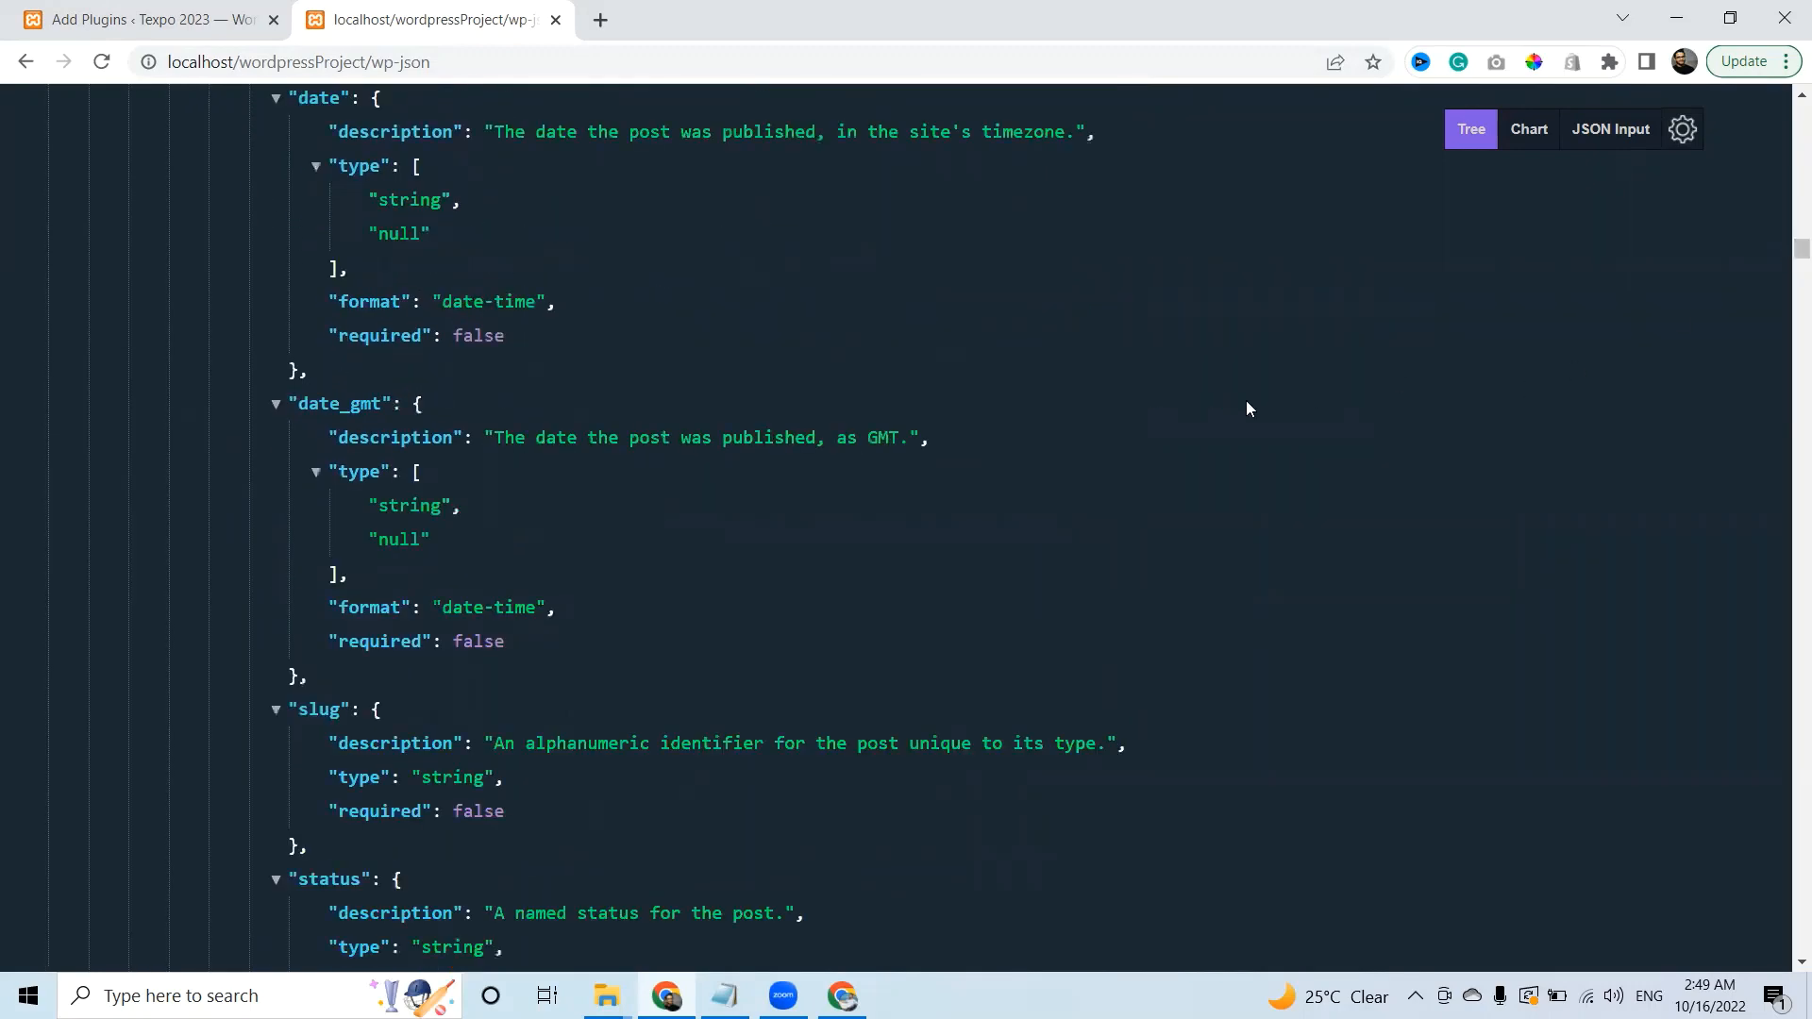
Search the JSON for 'admin' then 'users' and open the /wp-json/wp/v2/users link in a new tab.
key(ctrl+f)
text(admin)
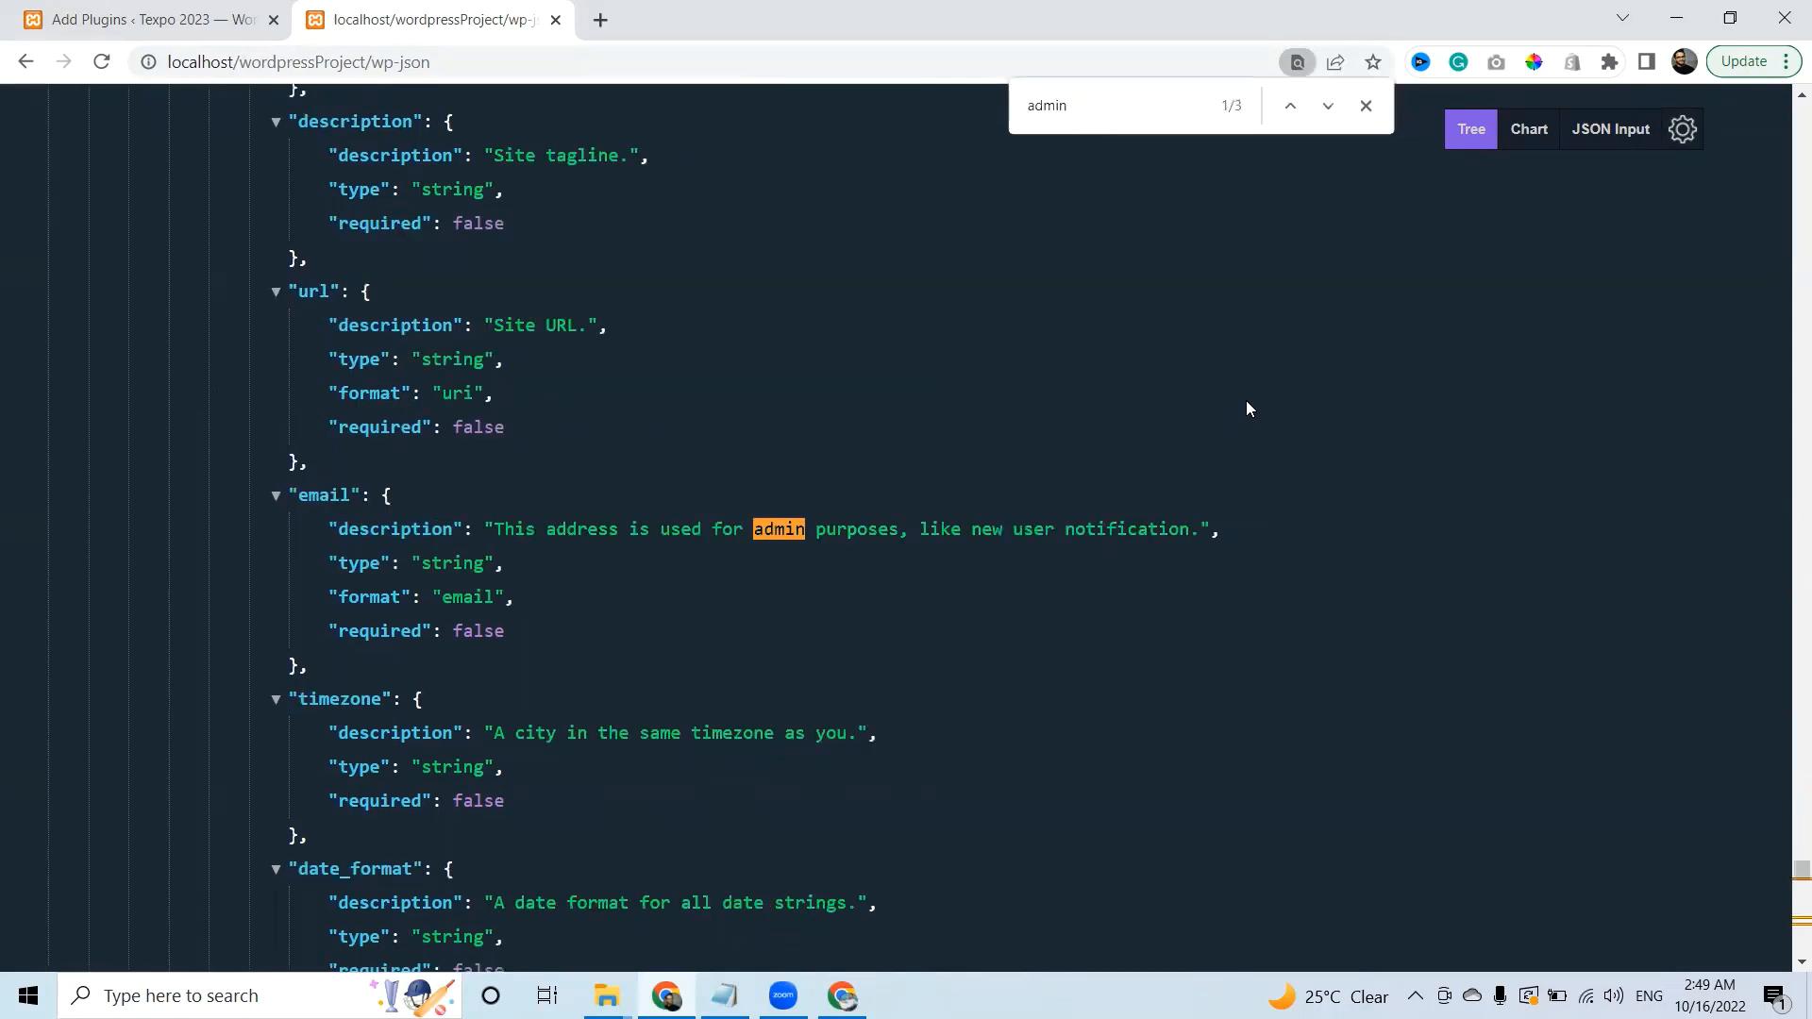
key(Return)
key(Return)
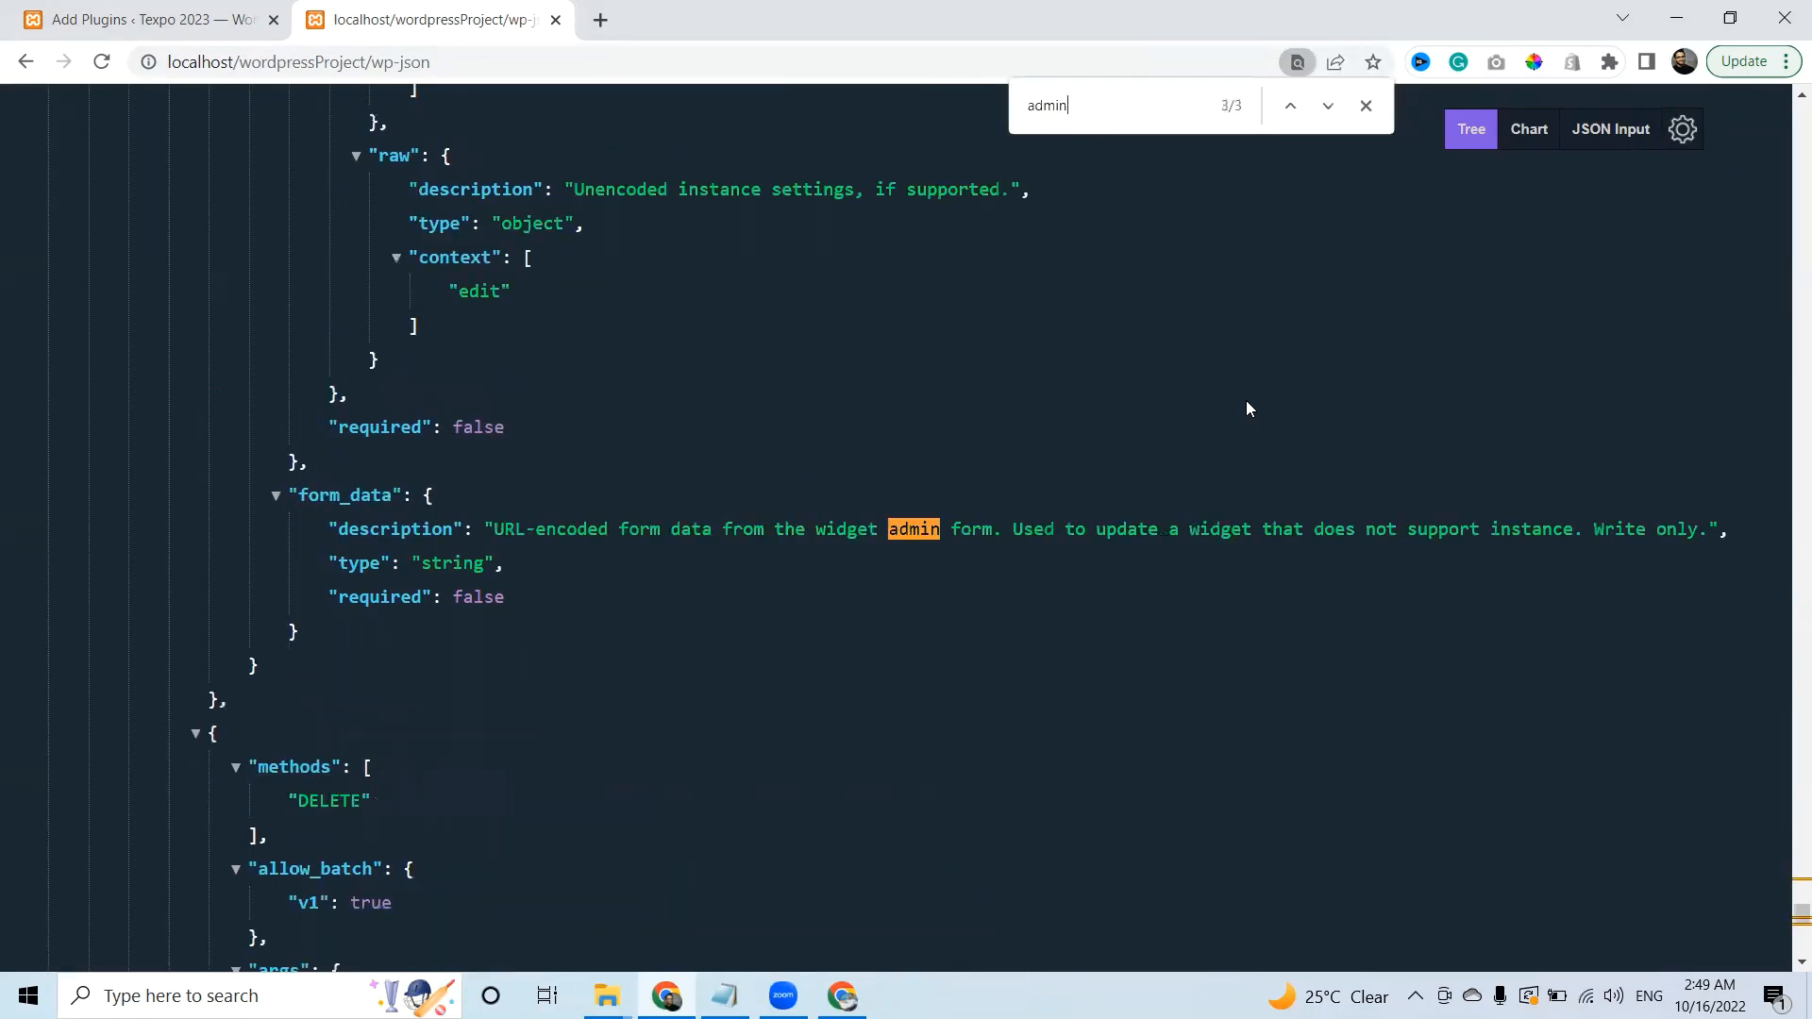
key(ctrl+a)
text(users)
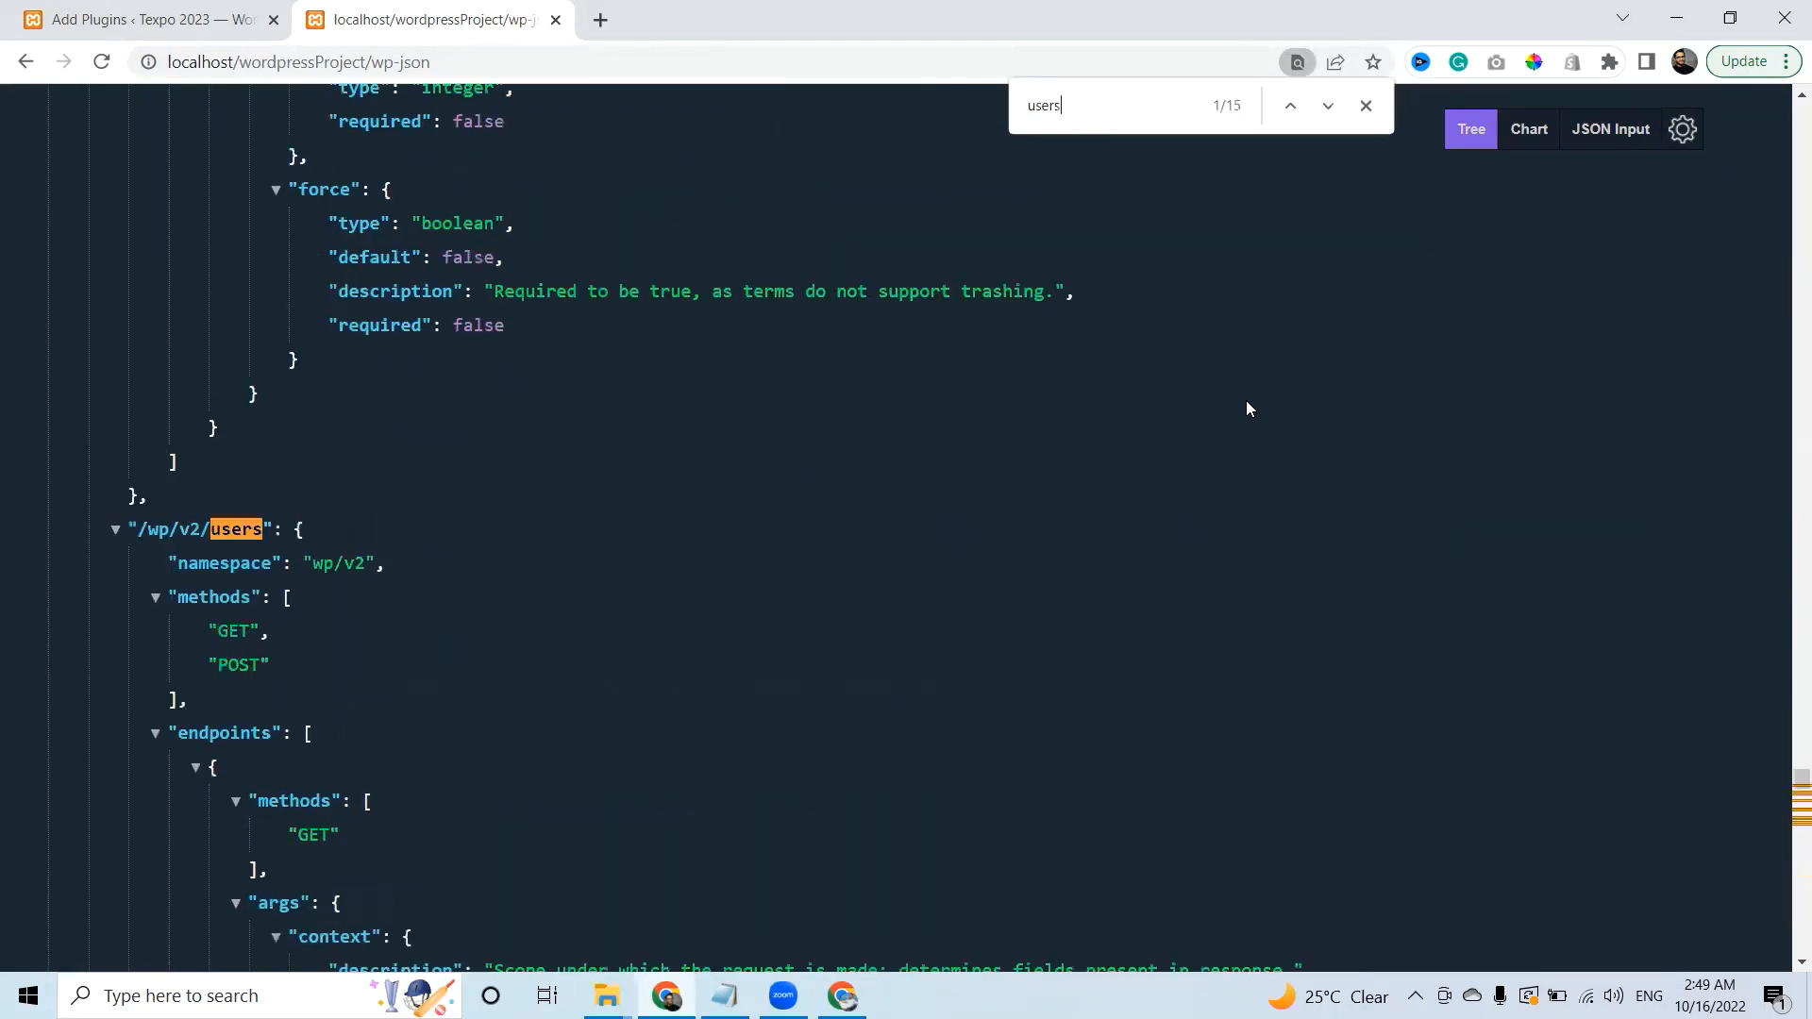
key(Return)
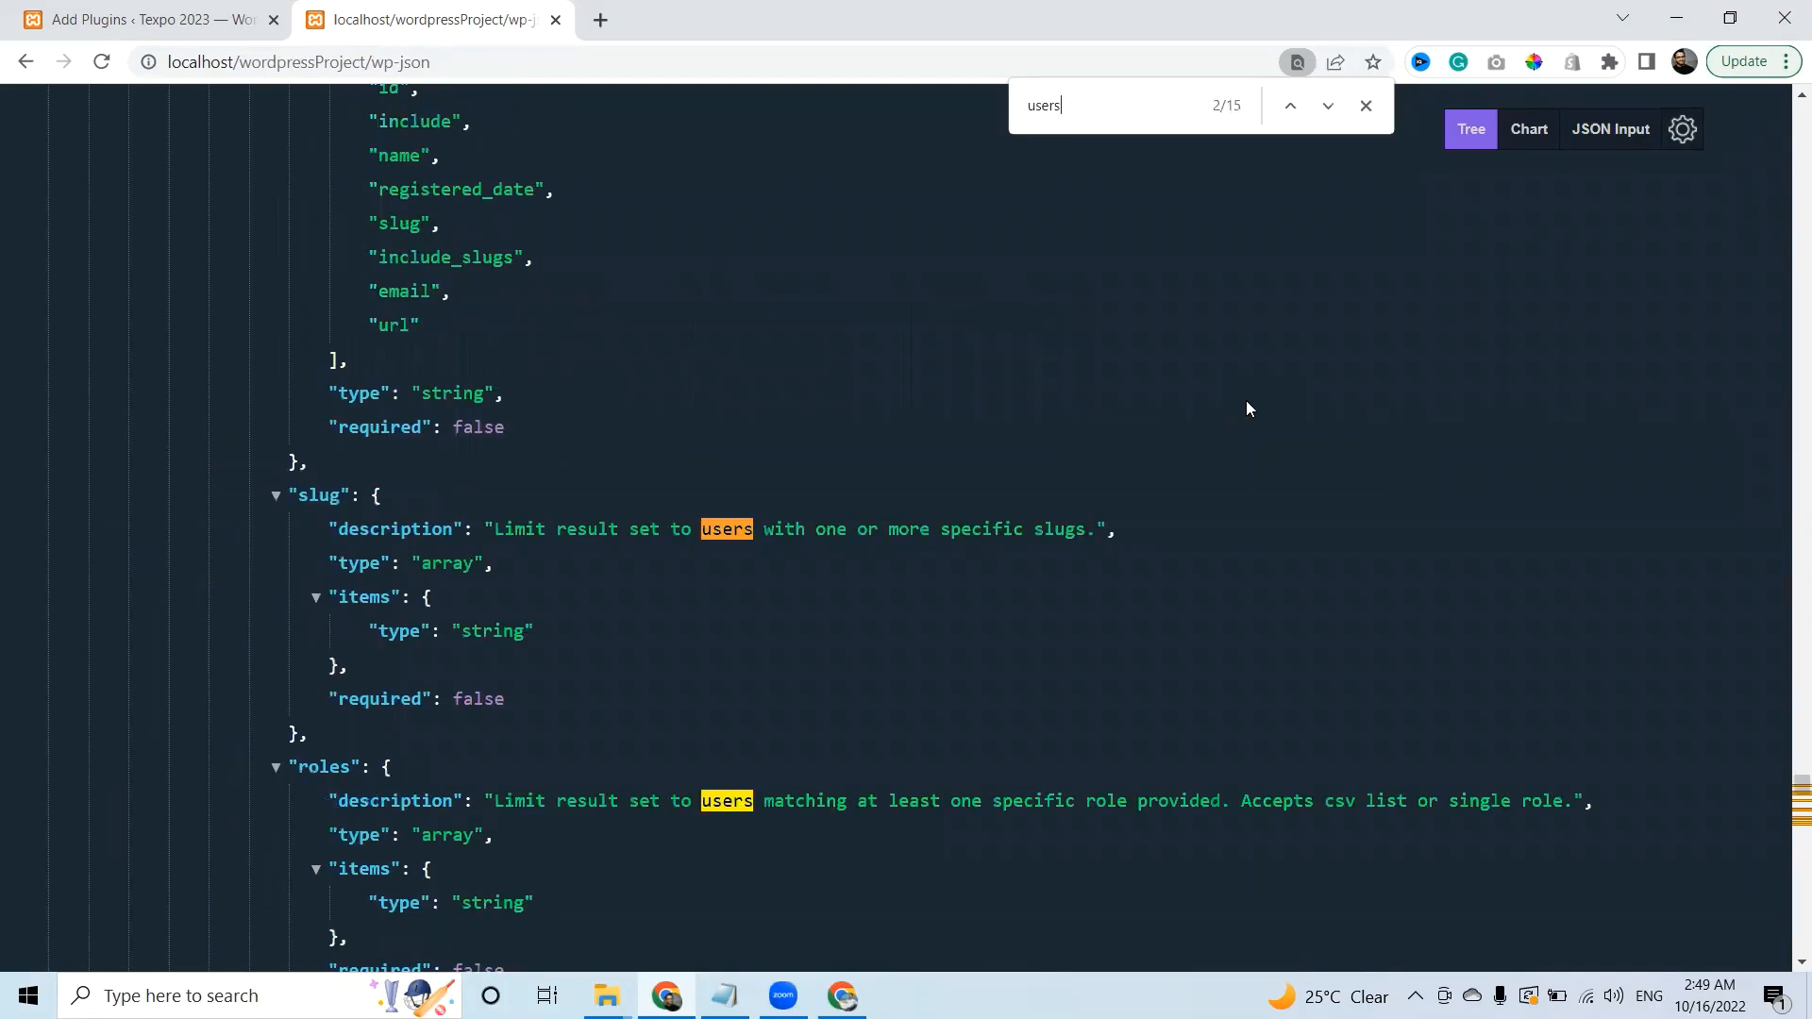
key(Return)
key(Return)
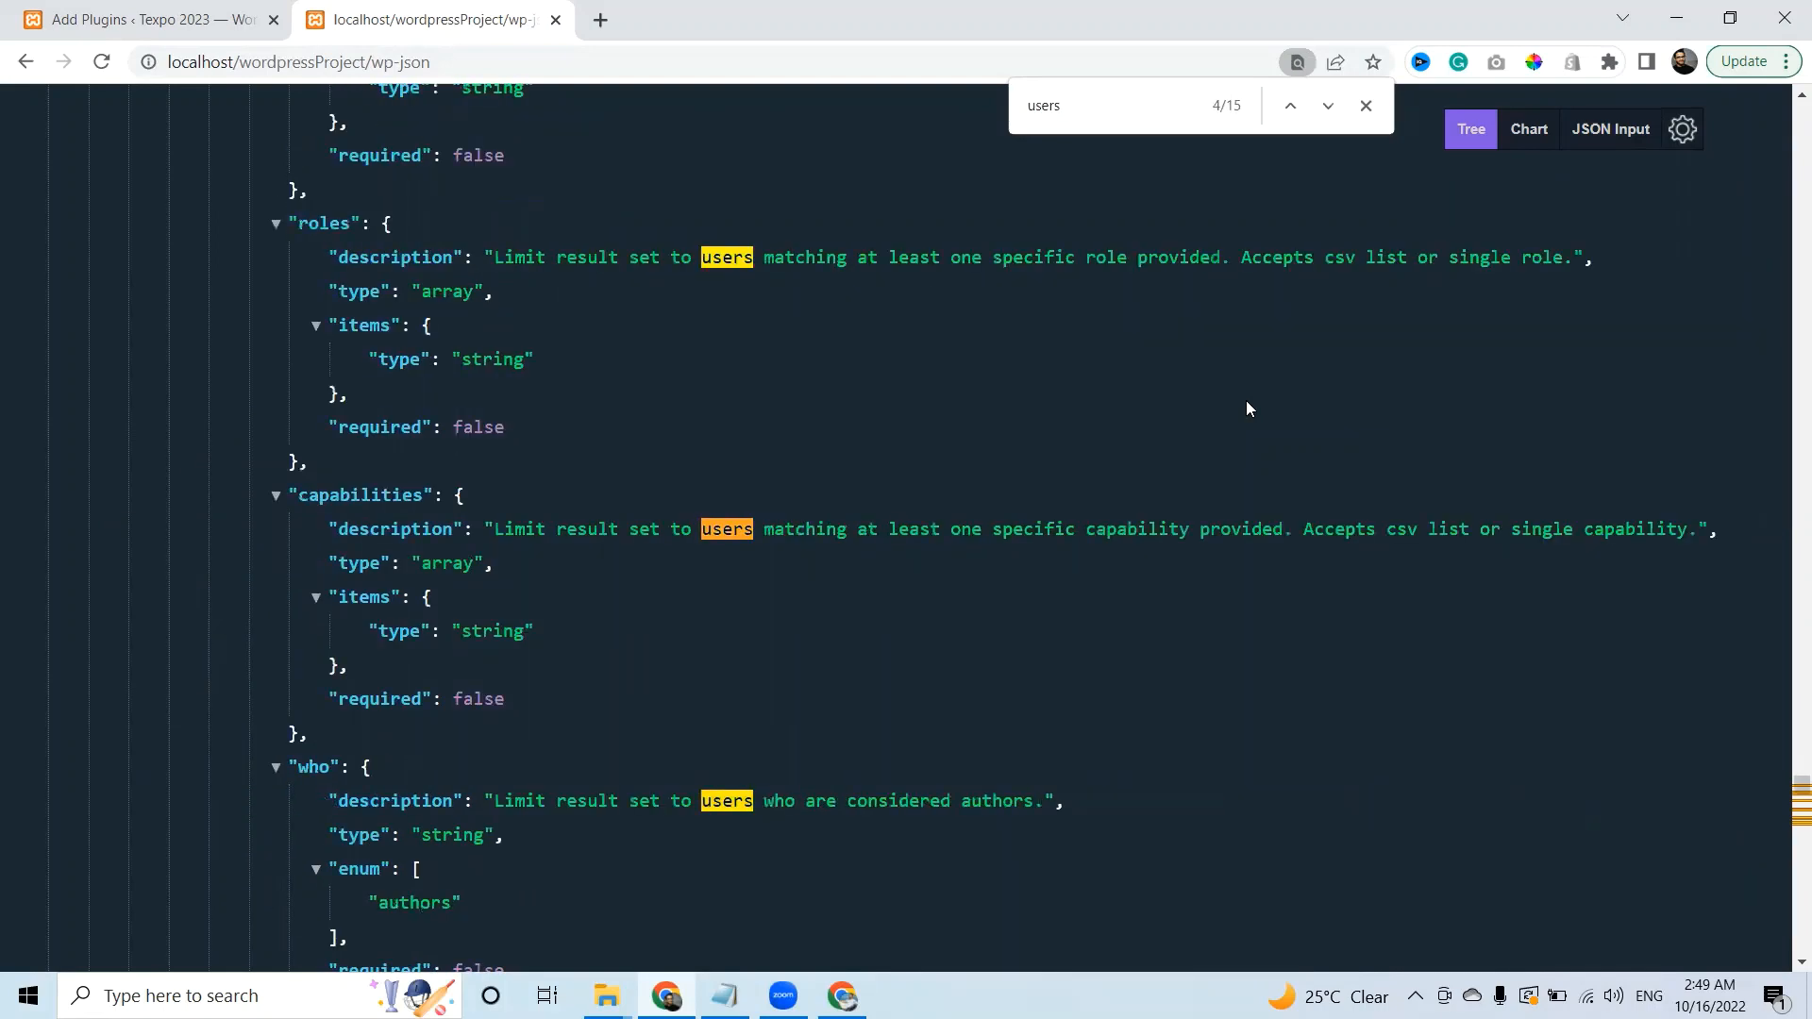
key(Return)
key(Return)
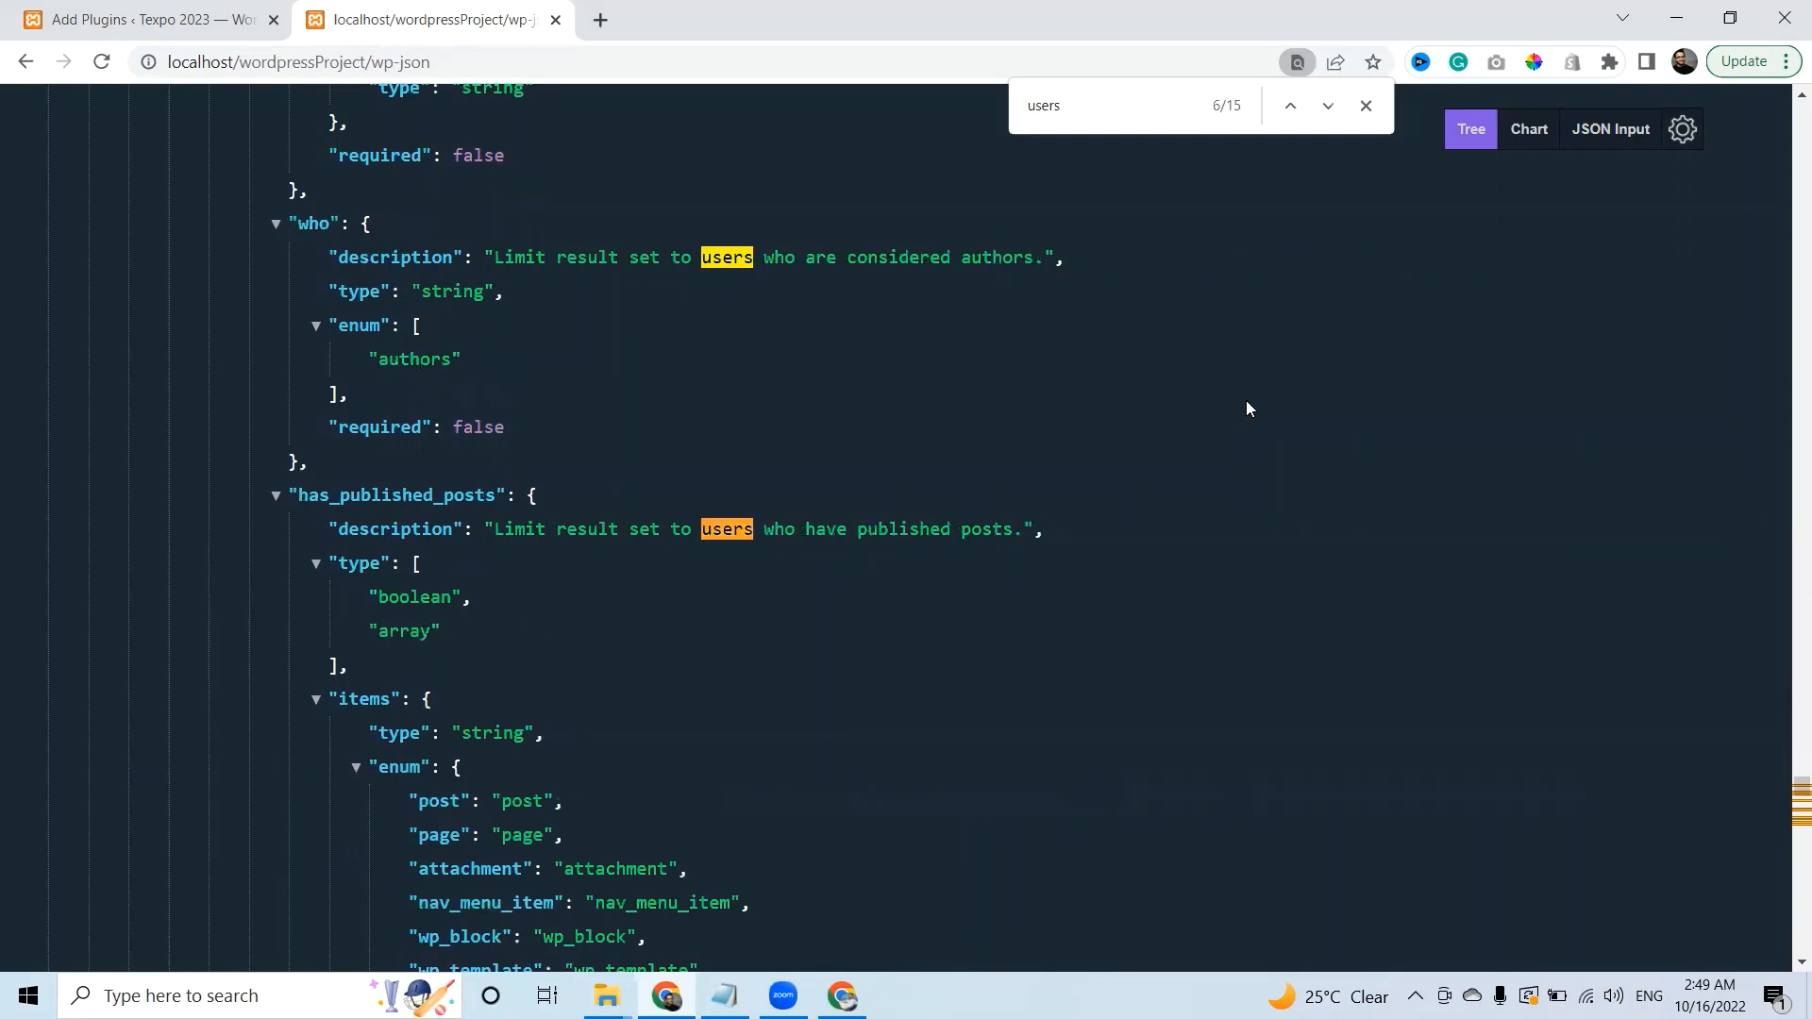
key(Return)
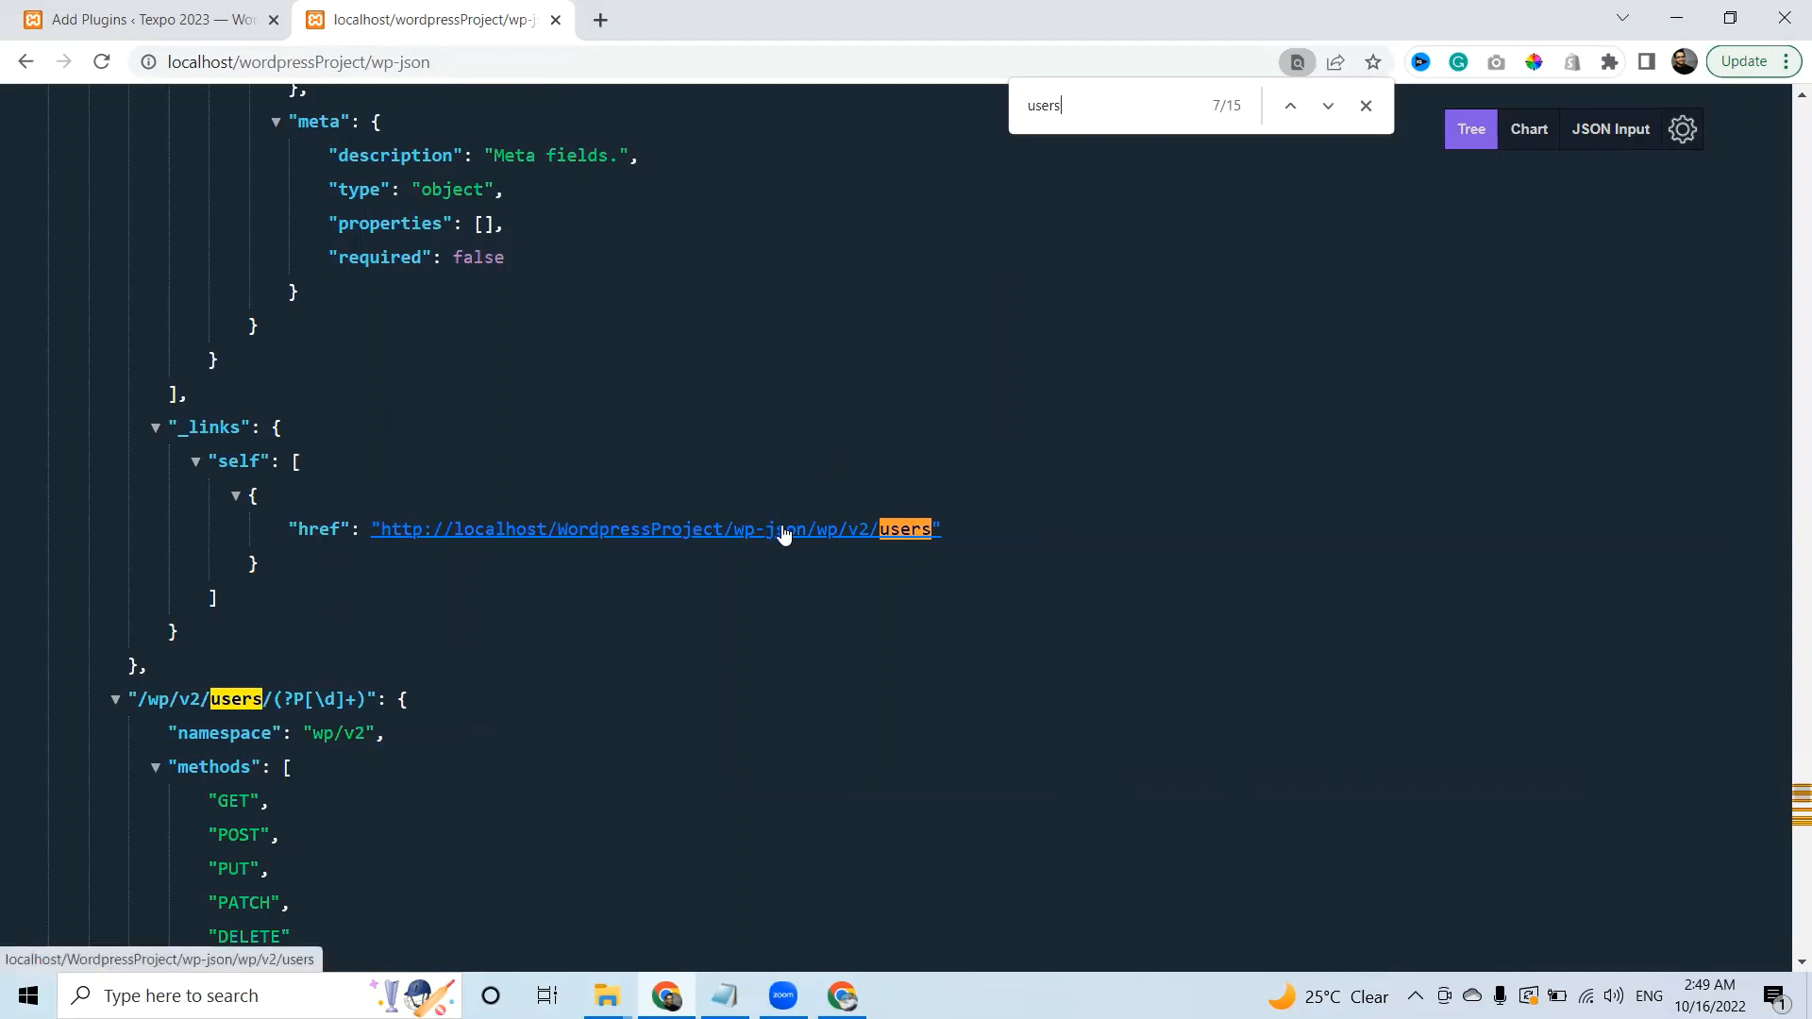
click(746, 536)
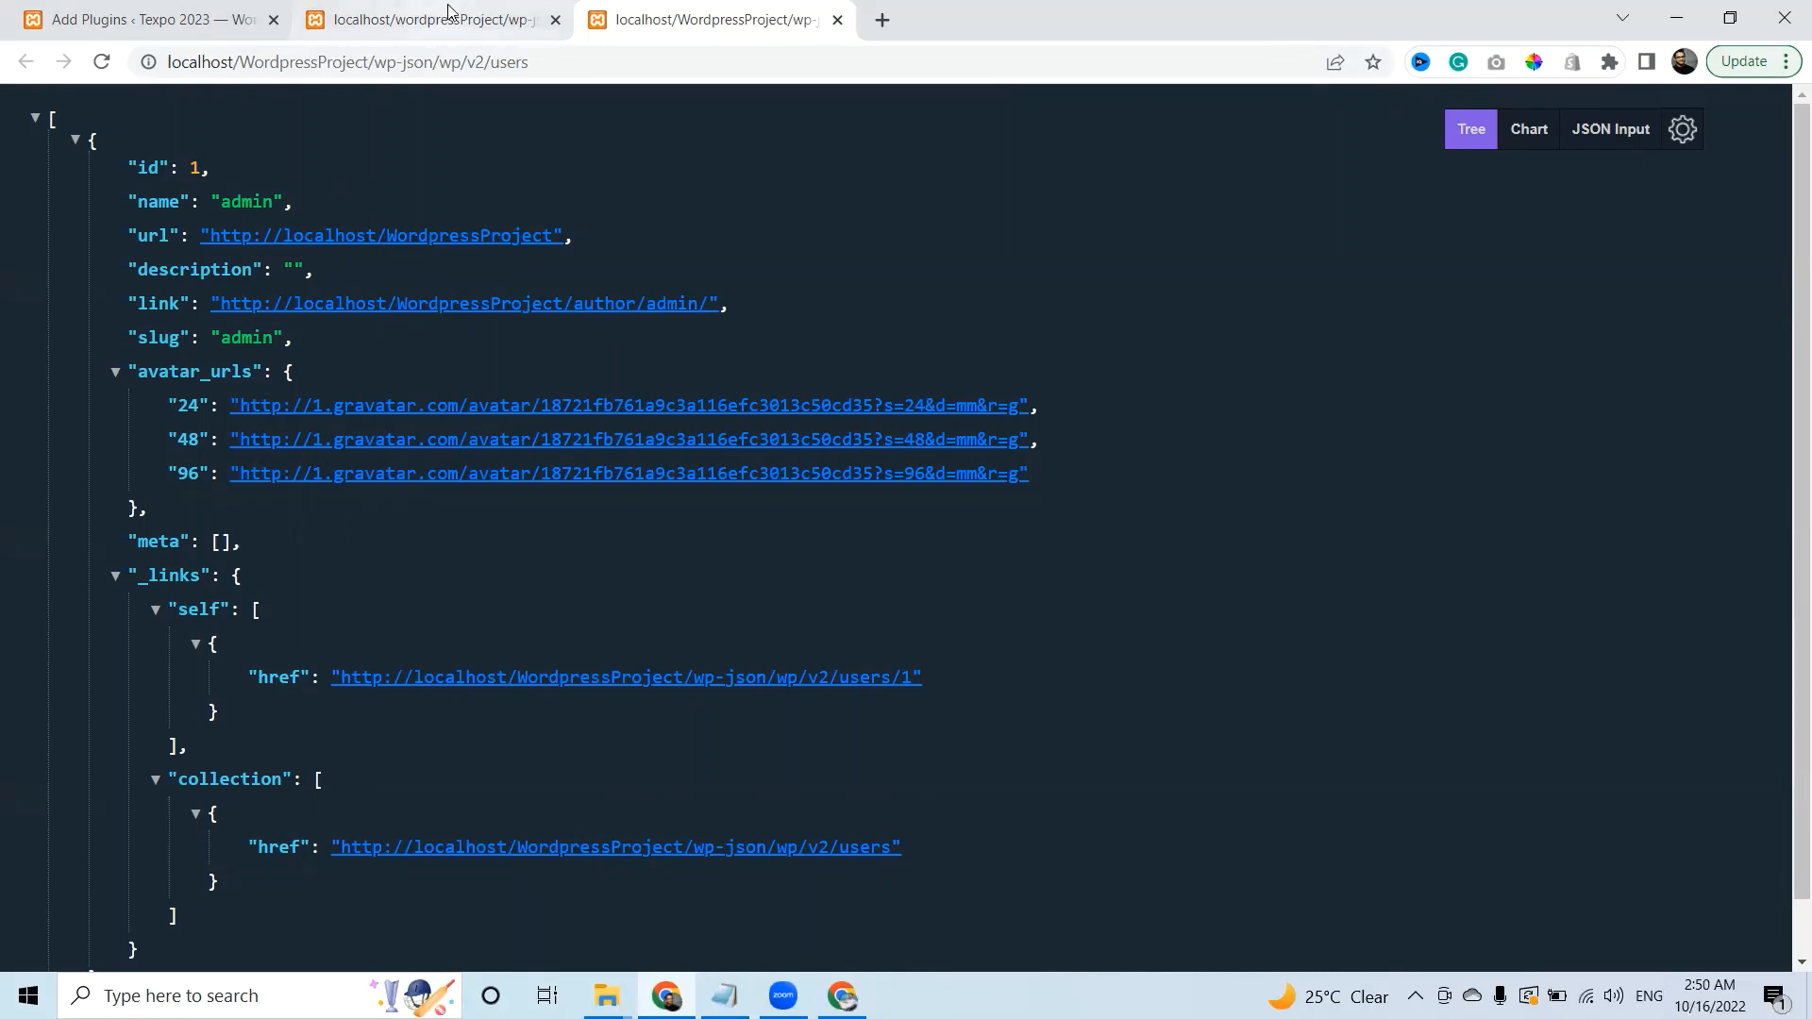
Leave the users JSON and go back to the wp-json REST API index tab.
mouse_move(448, 11)
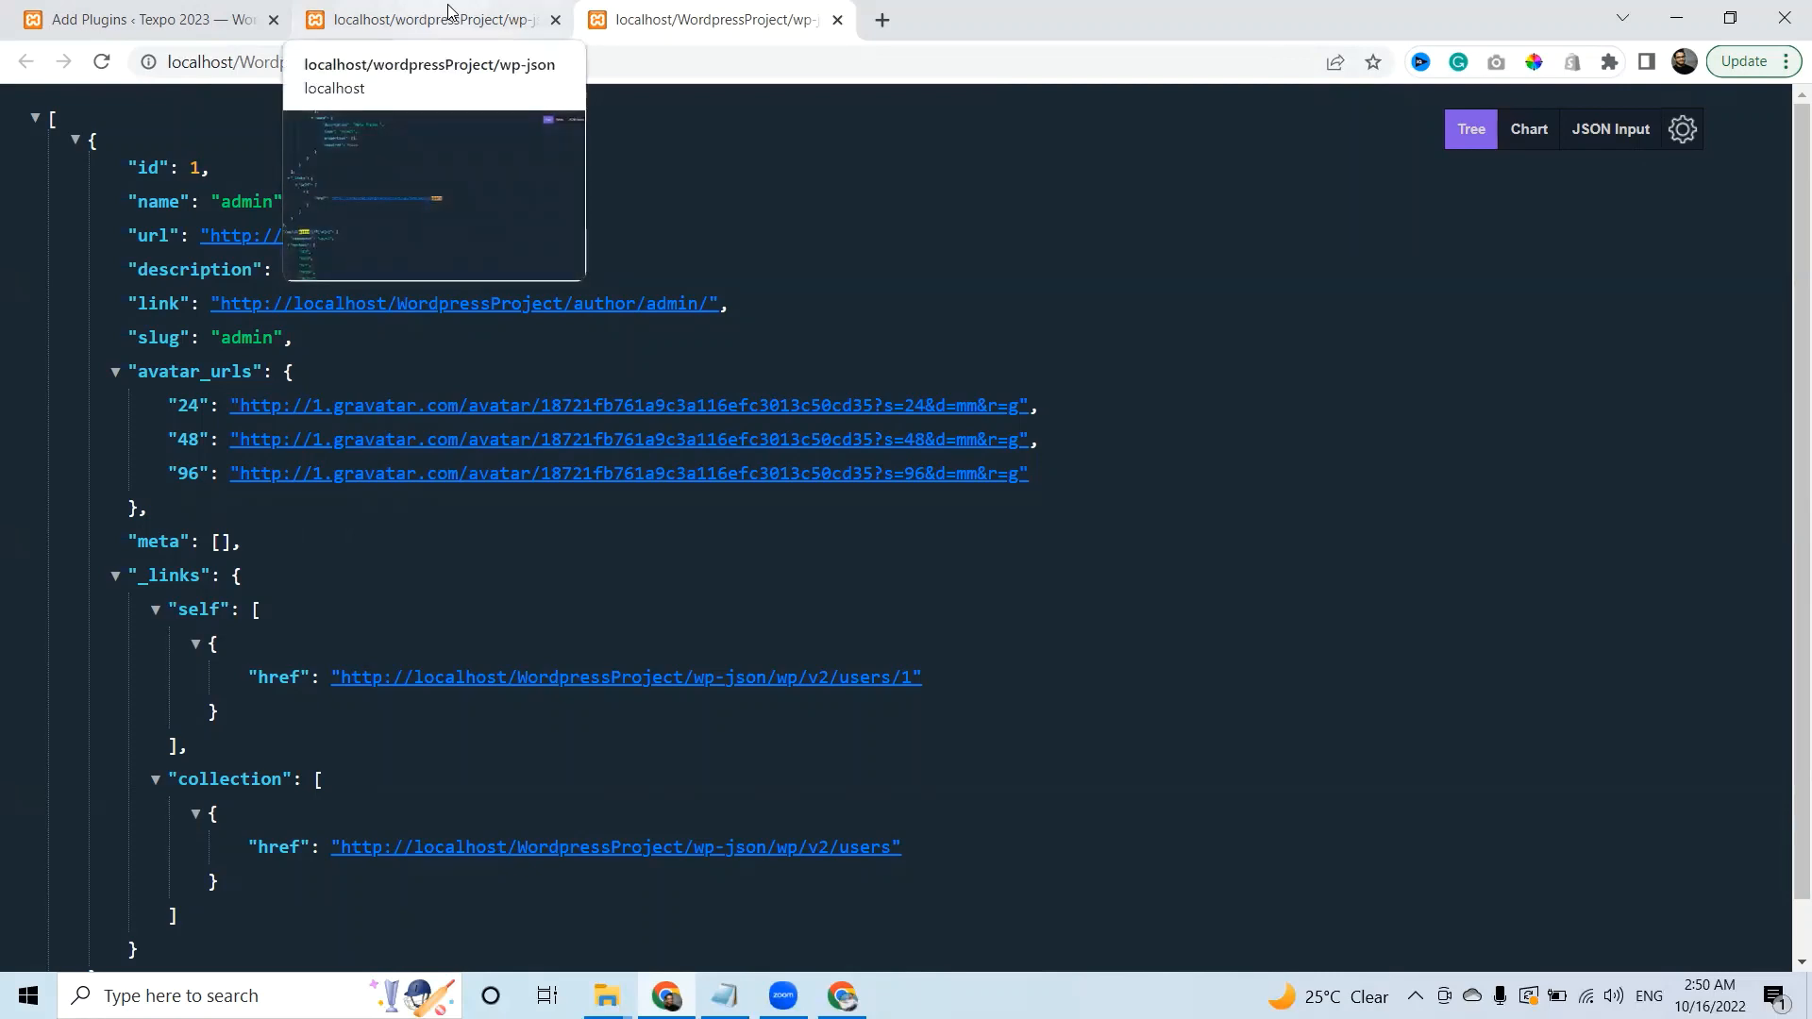
click(448, 11)
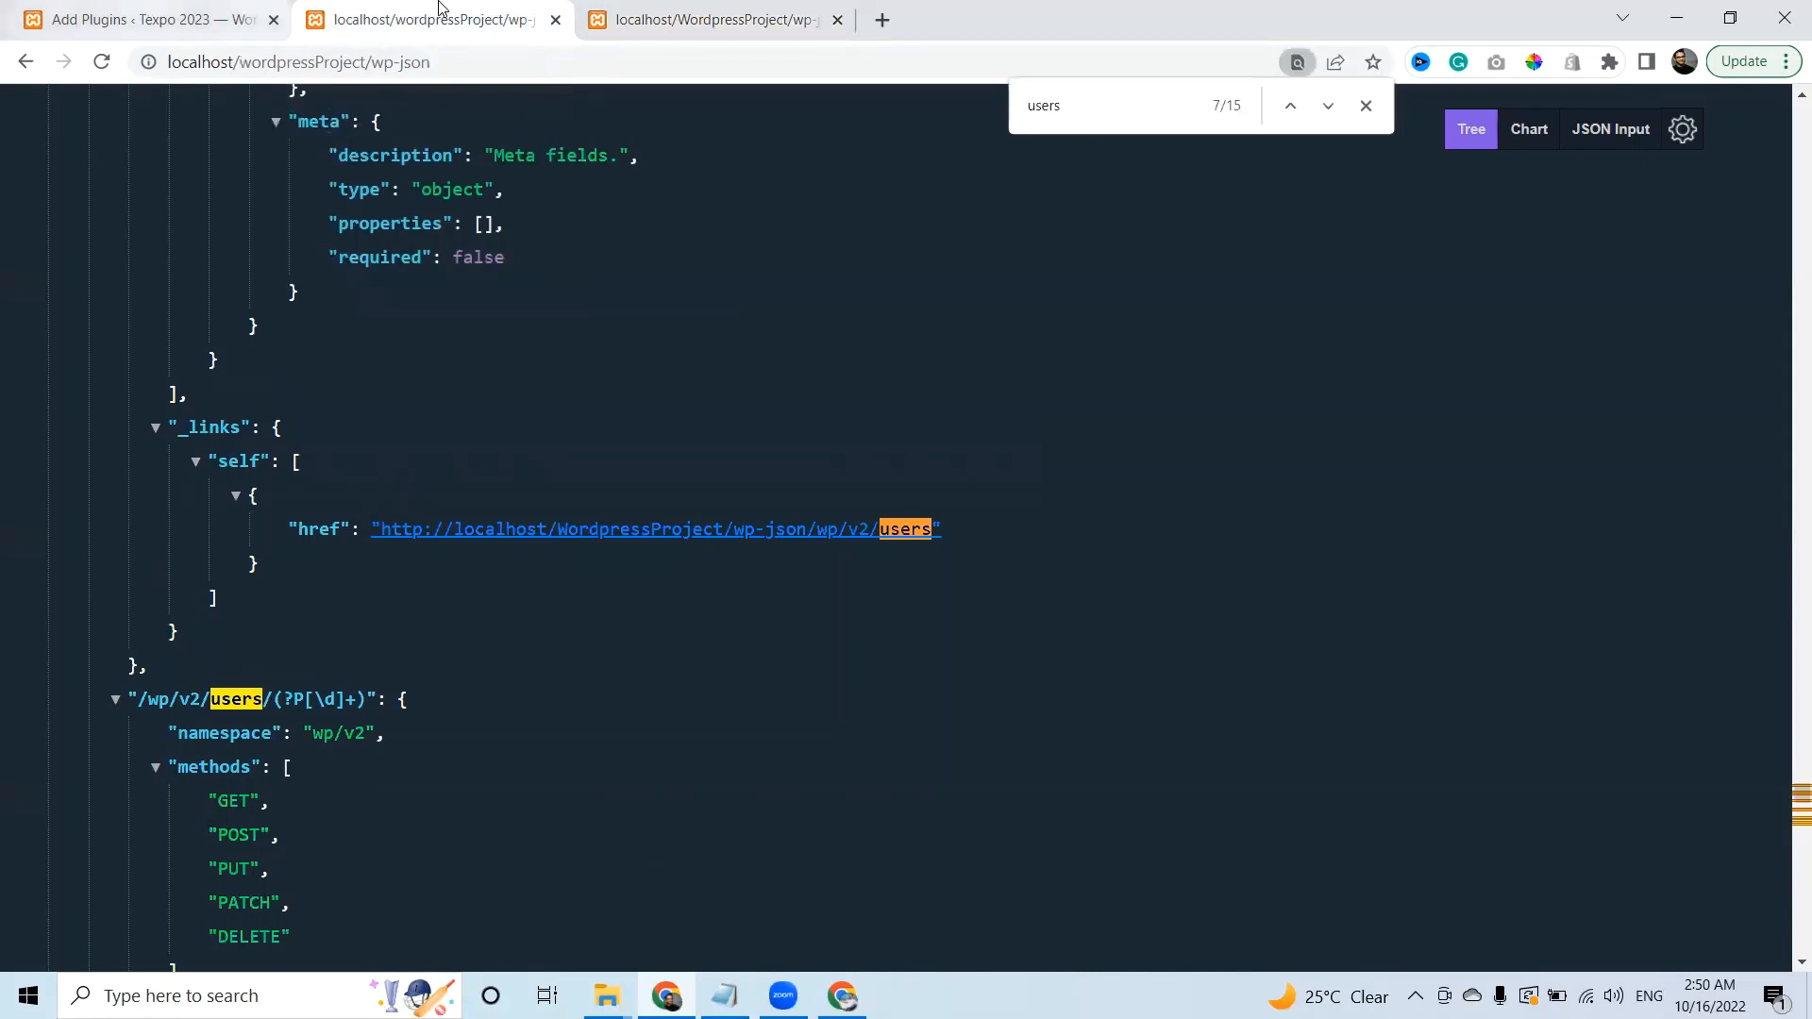
Install and activate Disable REST API from the plugin search results.
click(217, 13)
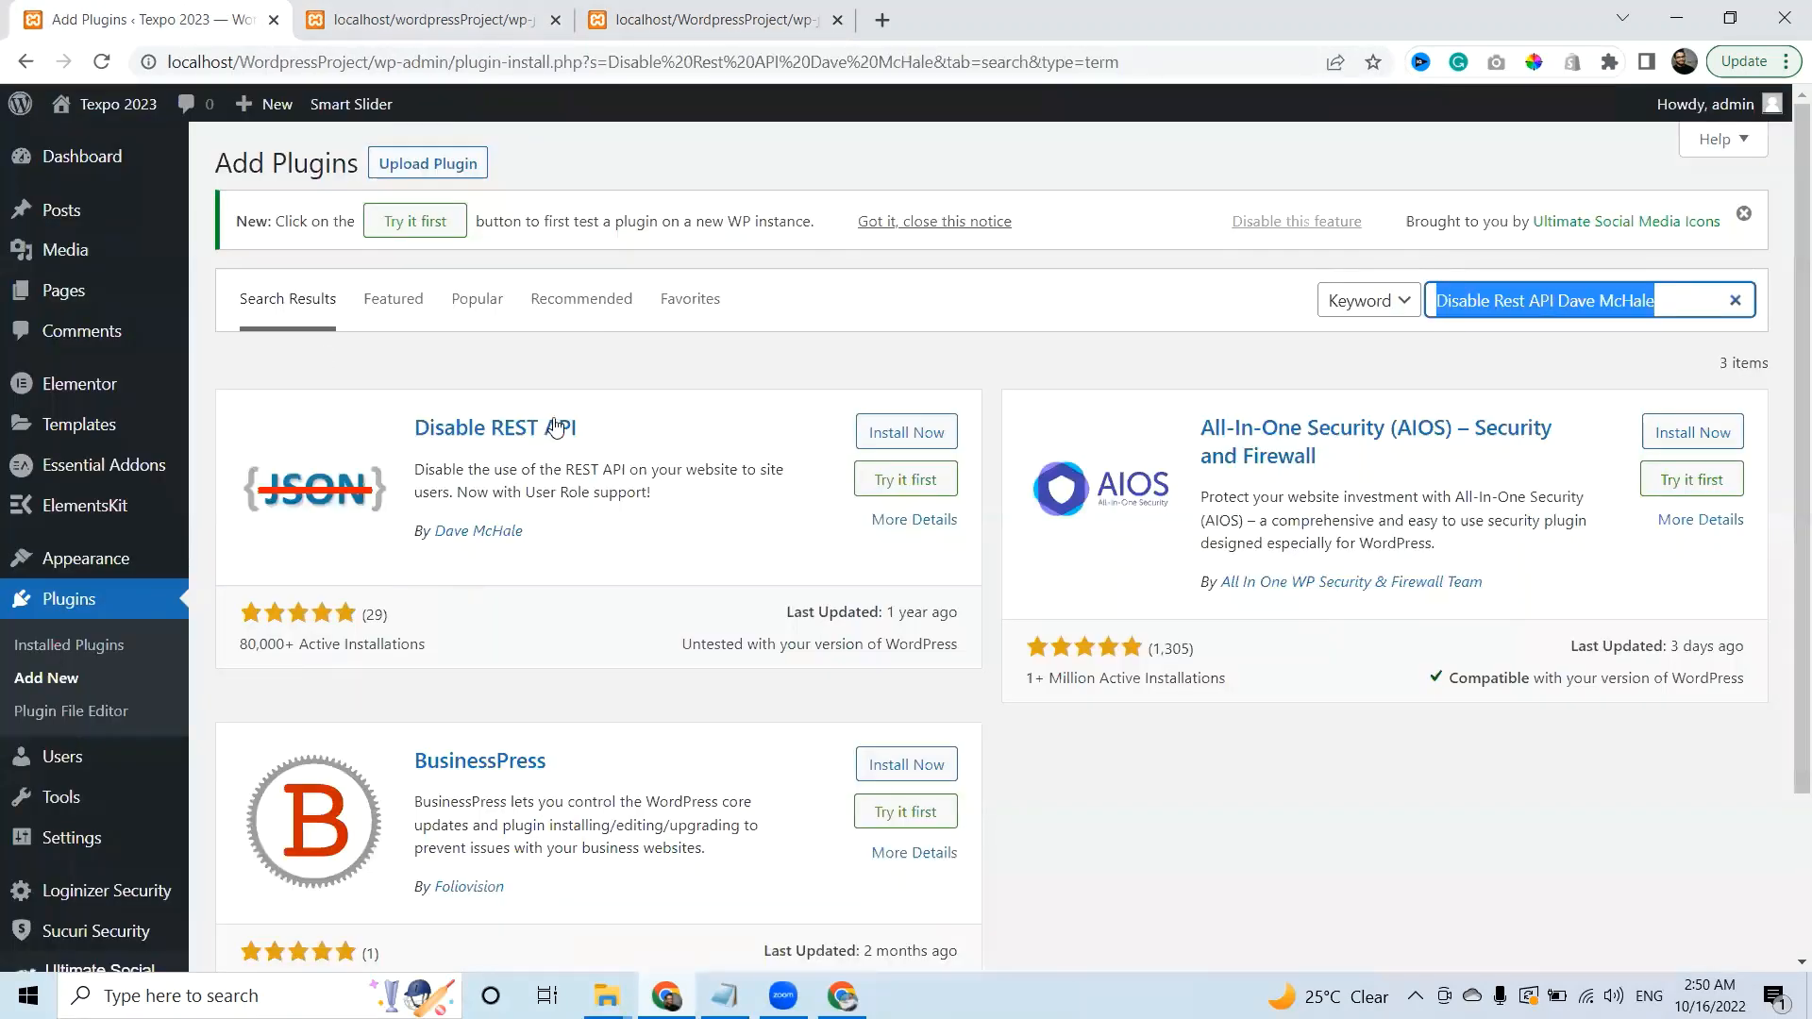
click(908, 436)
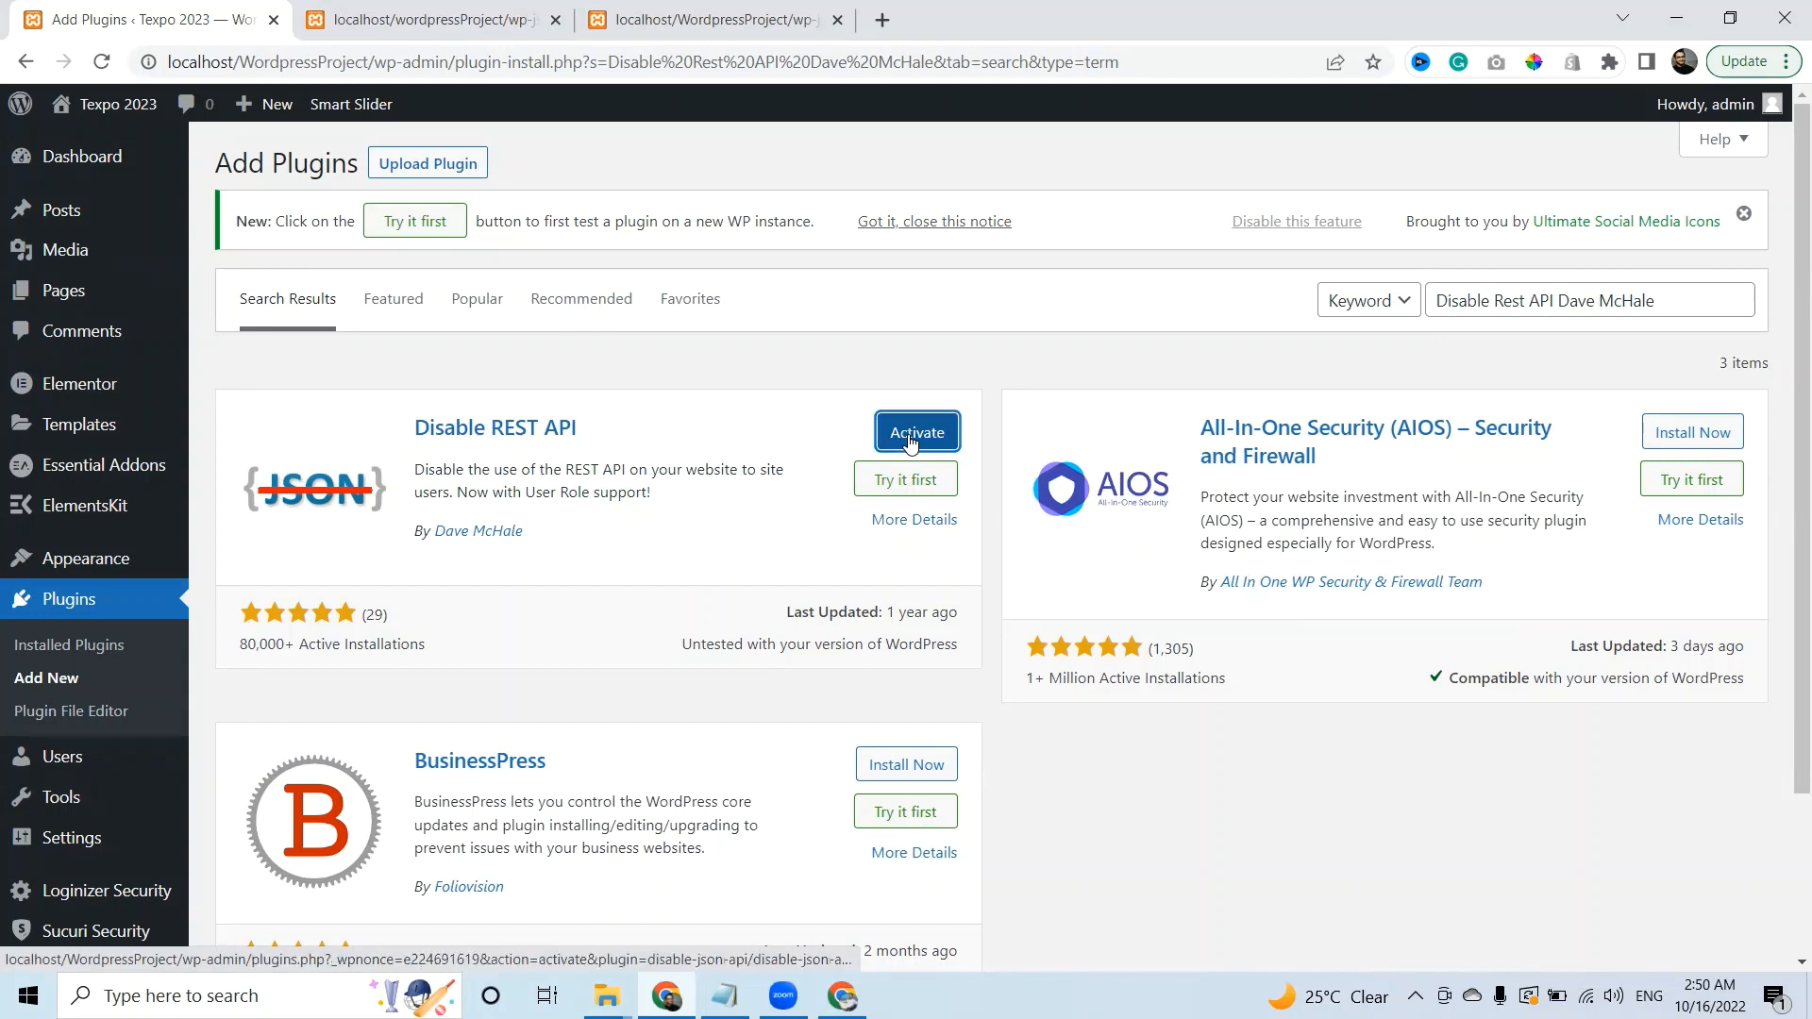
click(911, 436)
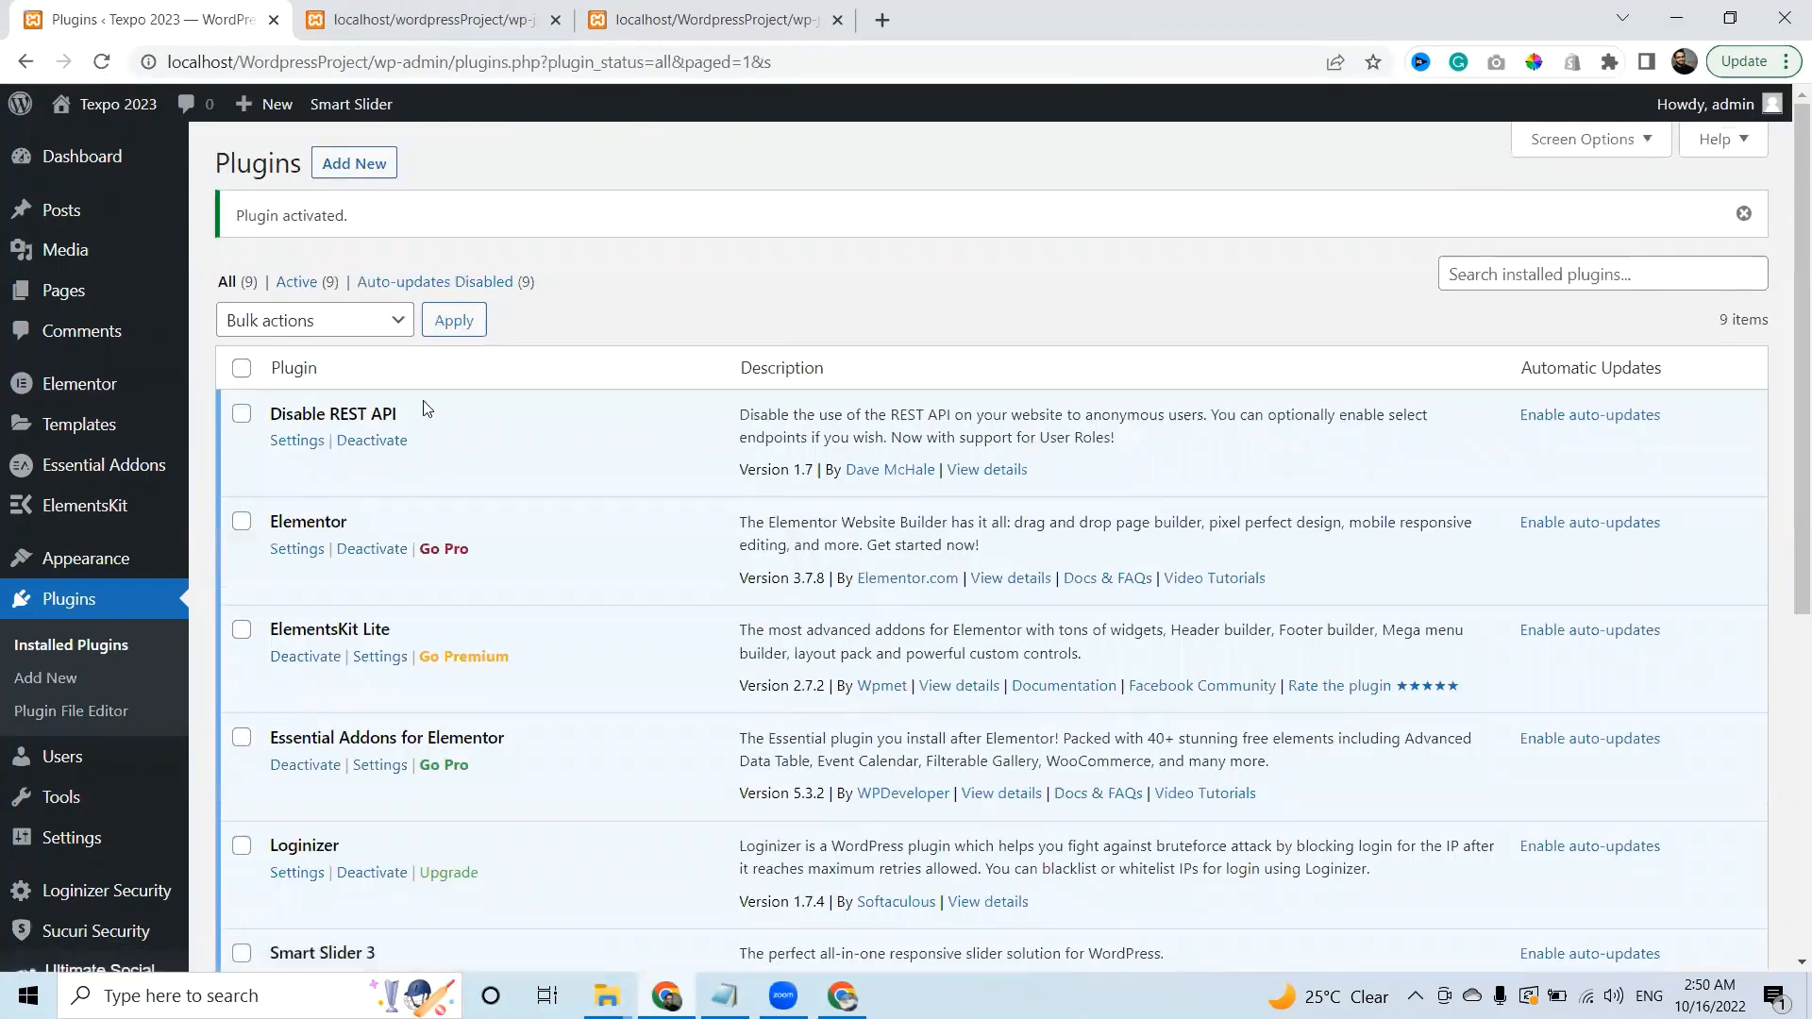
Select the REST API index page's address, then return to the WordPress plugins list.
click(488, 25)
click(482, 64)
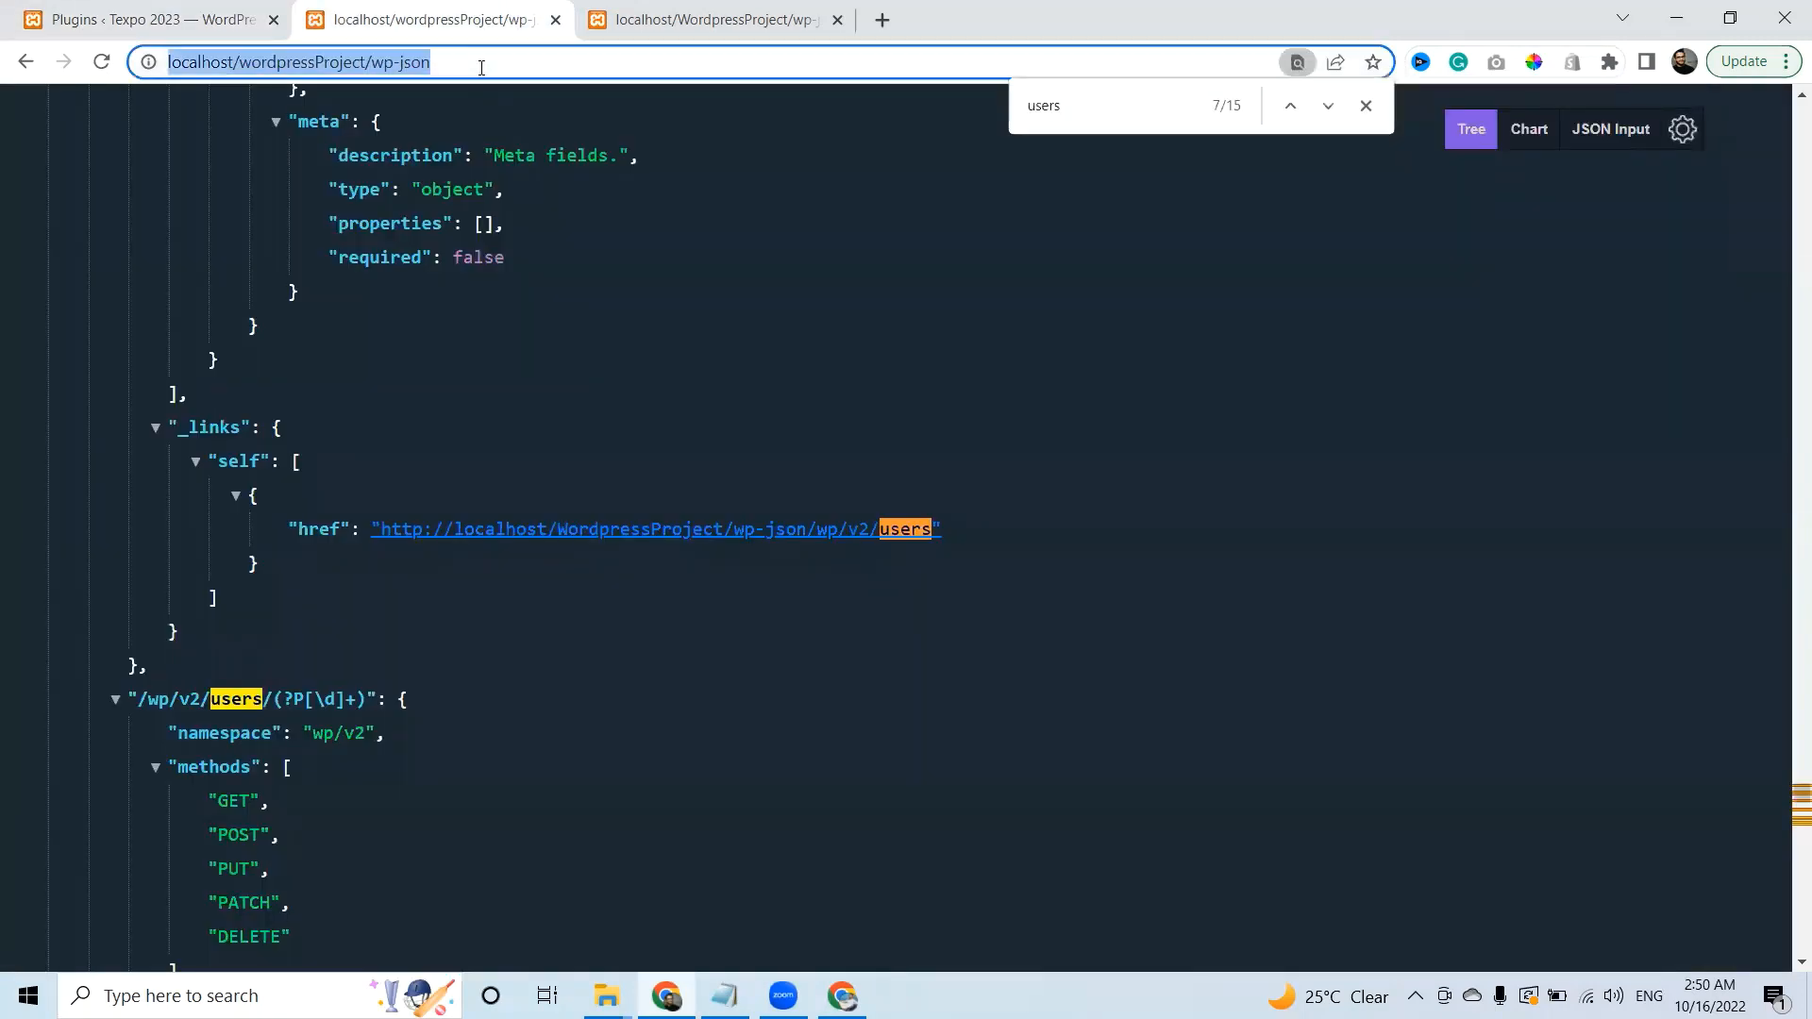
click(224, 12)
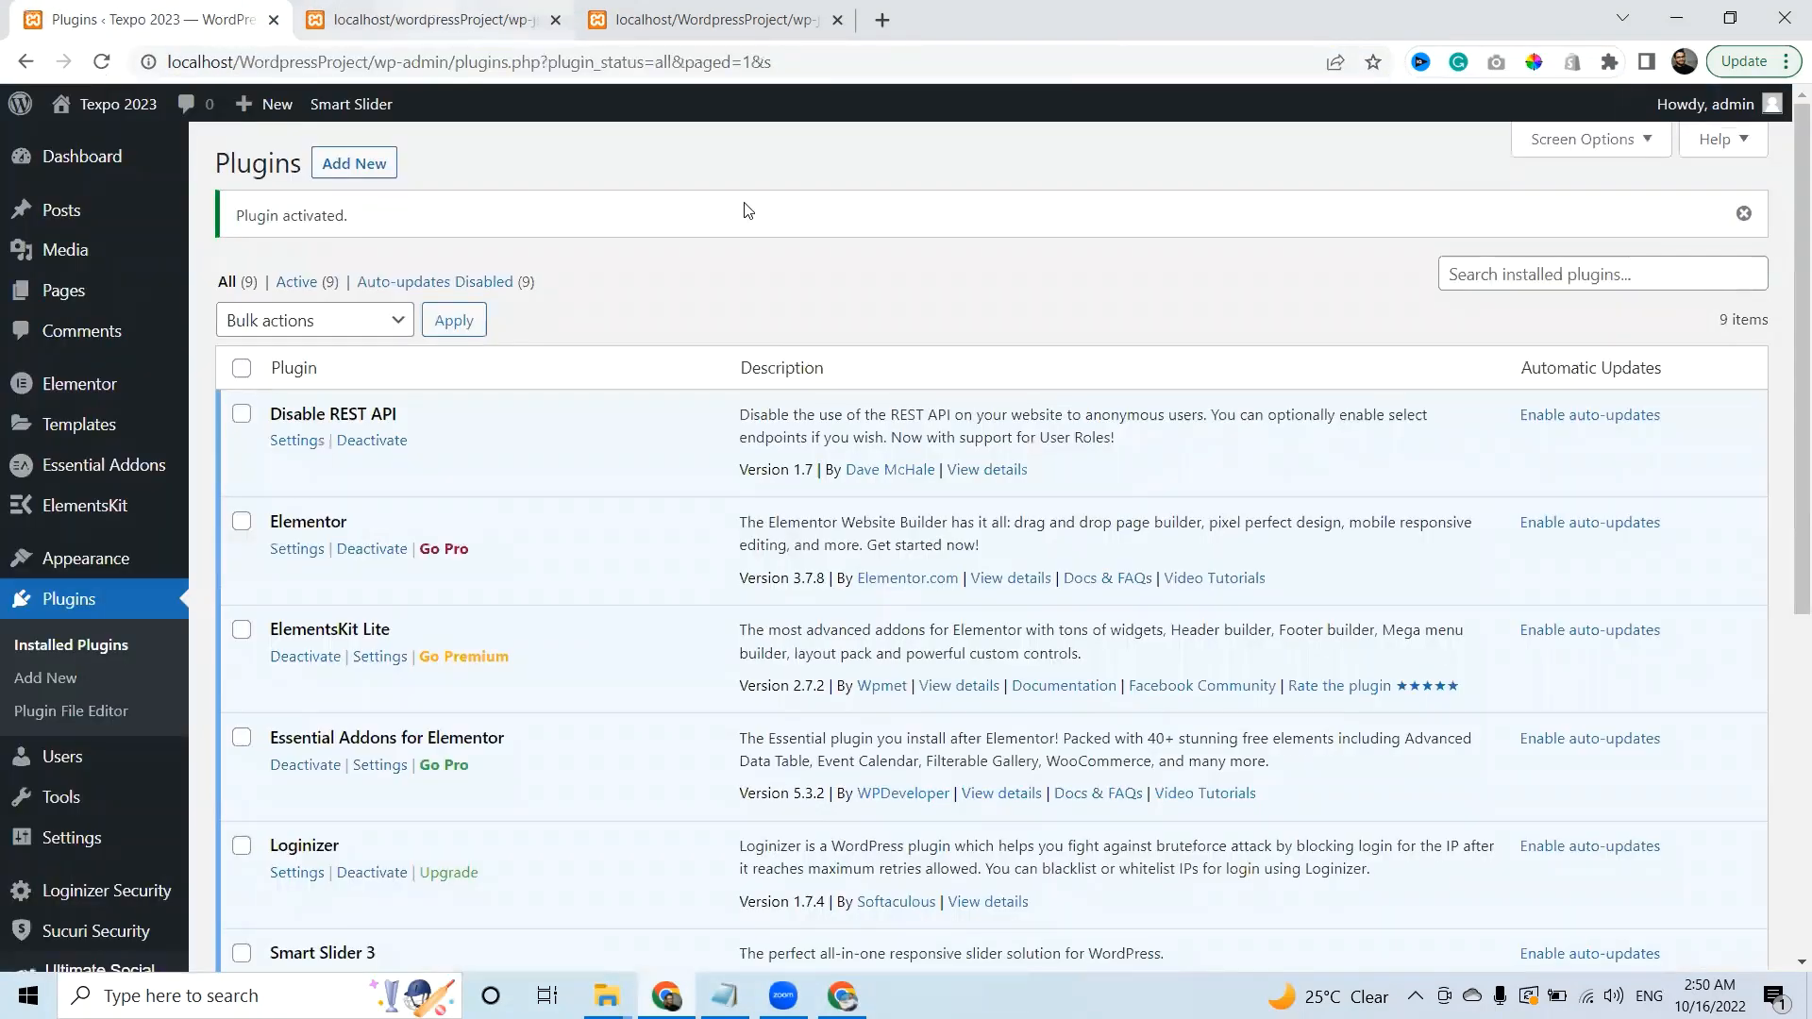
Log out of the WordPress admin and reload the wp-json index page.
mouse_move(1727, 105)
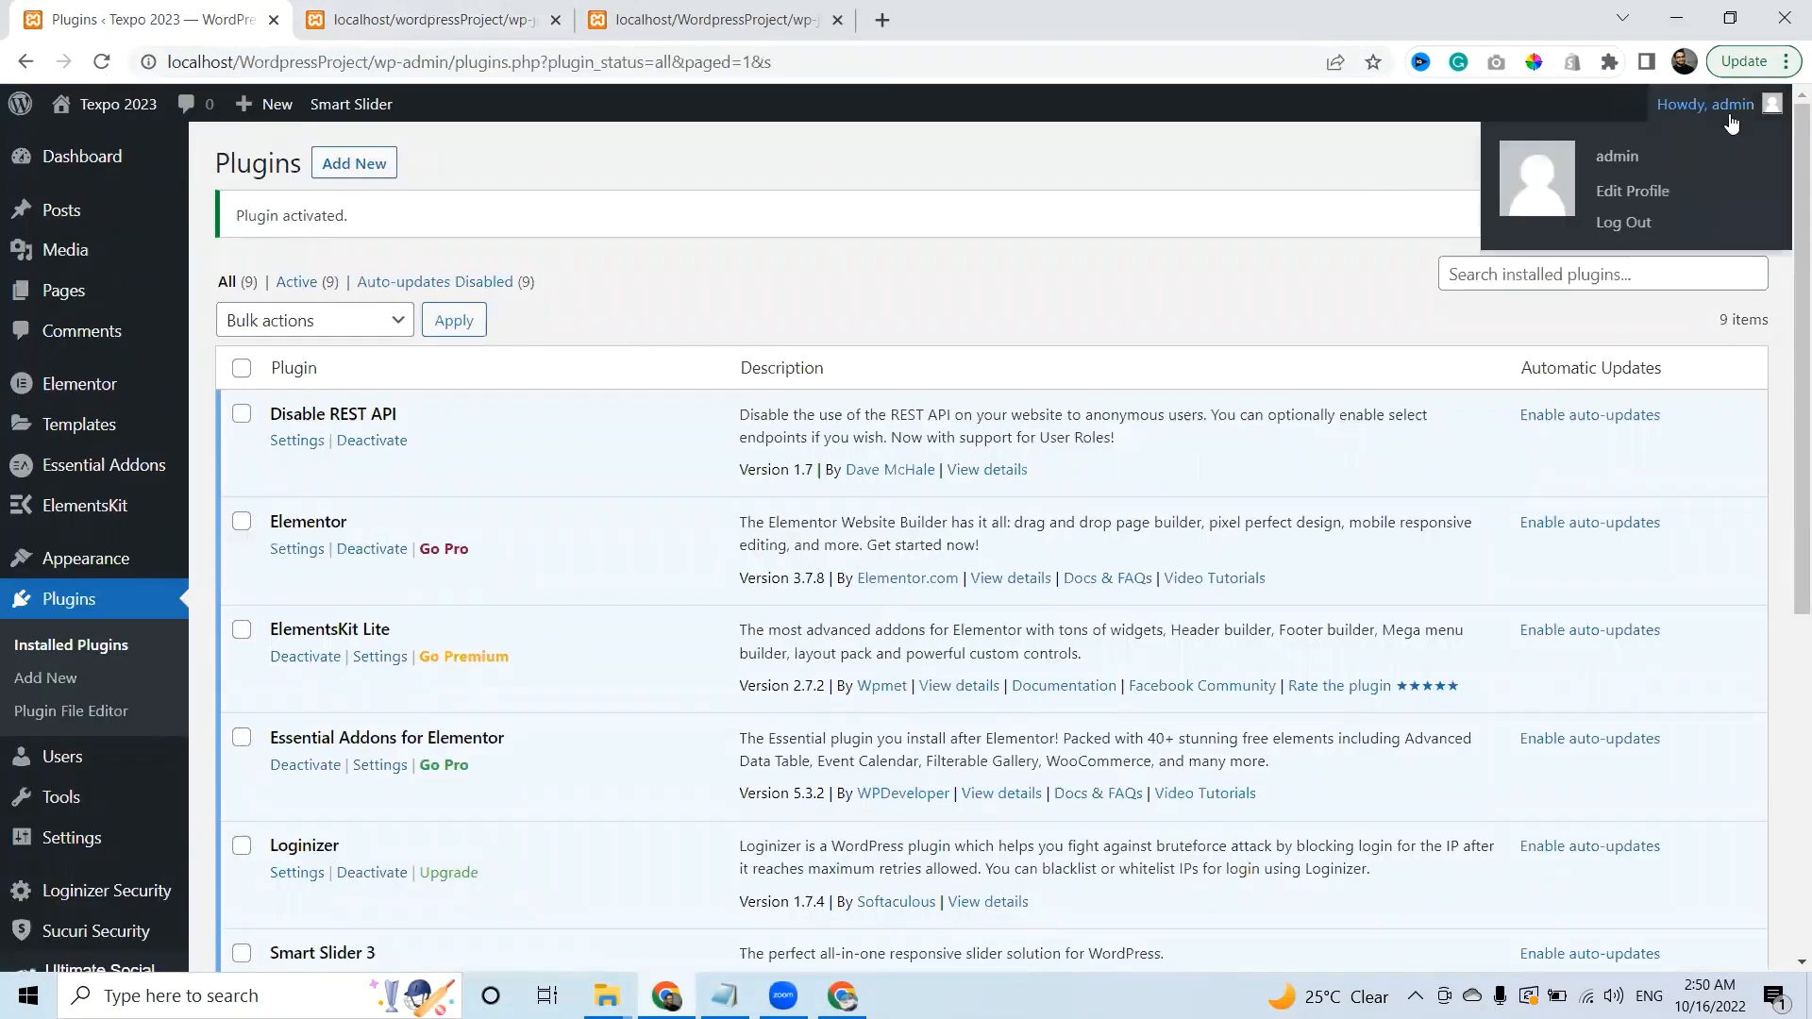
click(1633, 227)
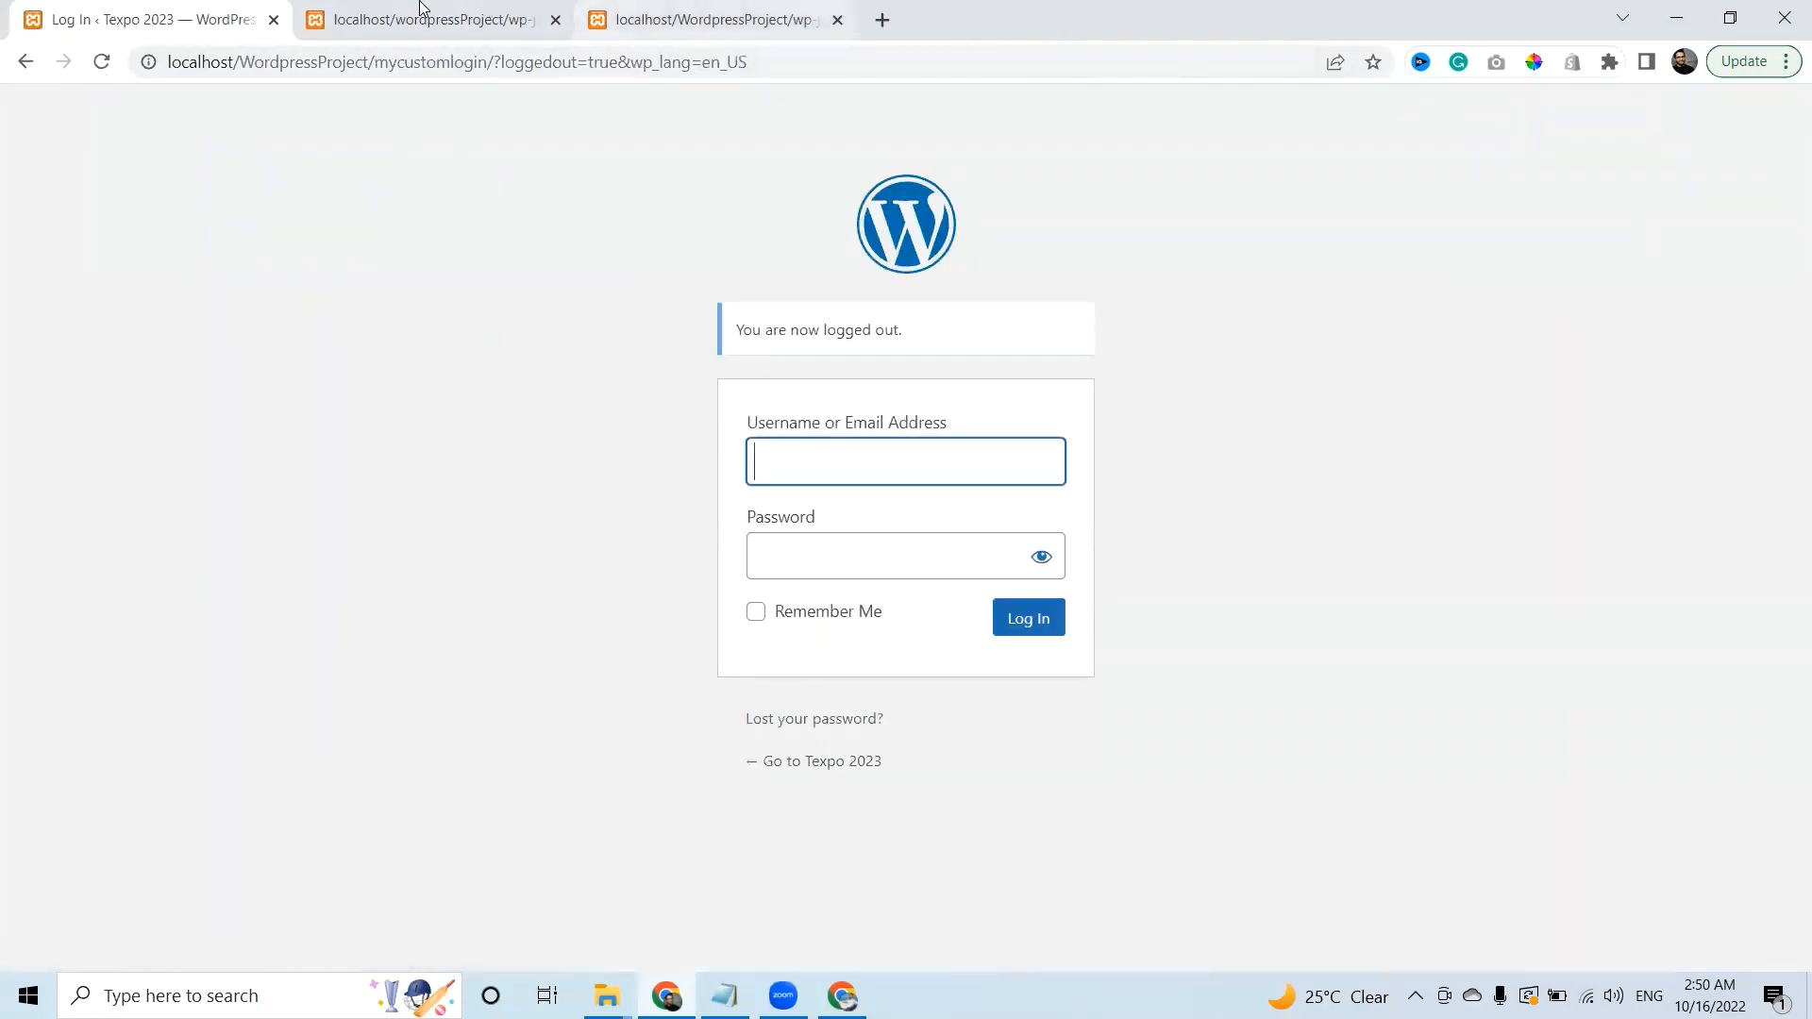
click(420, 11)
click(453, 63)
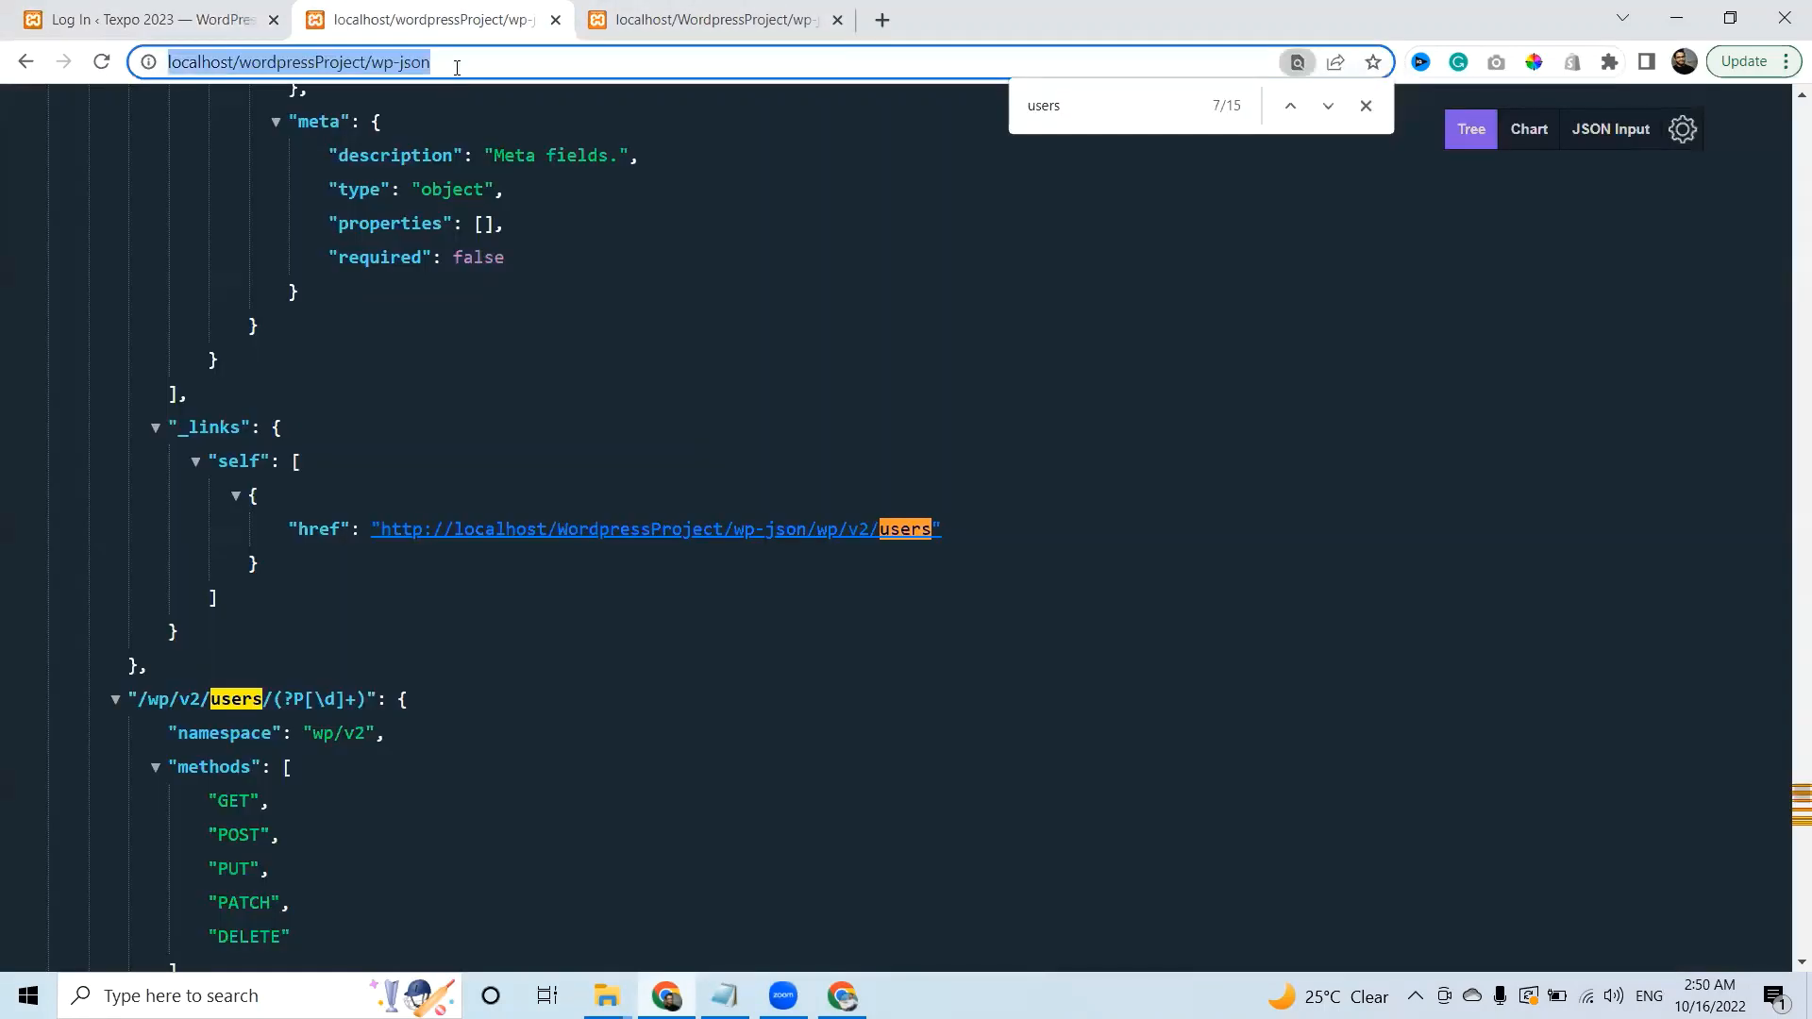
key(Return)
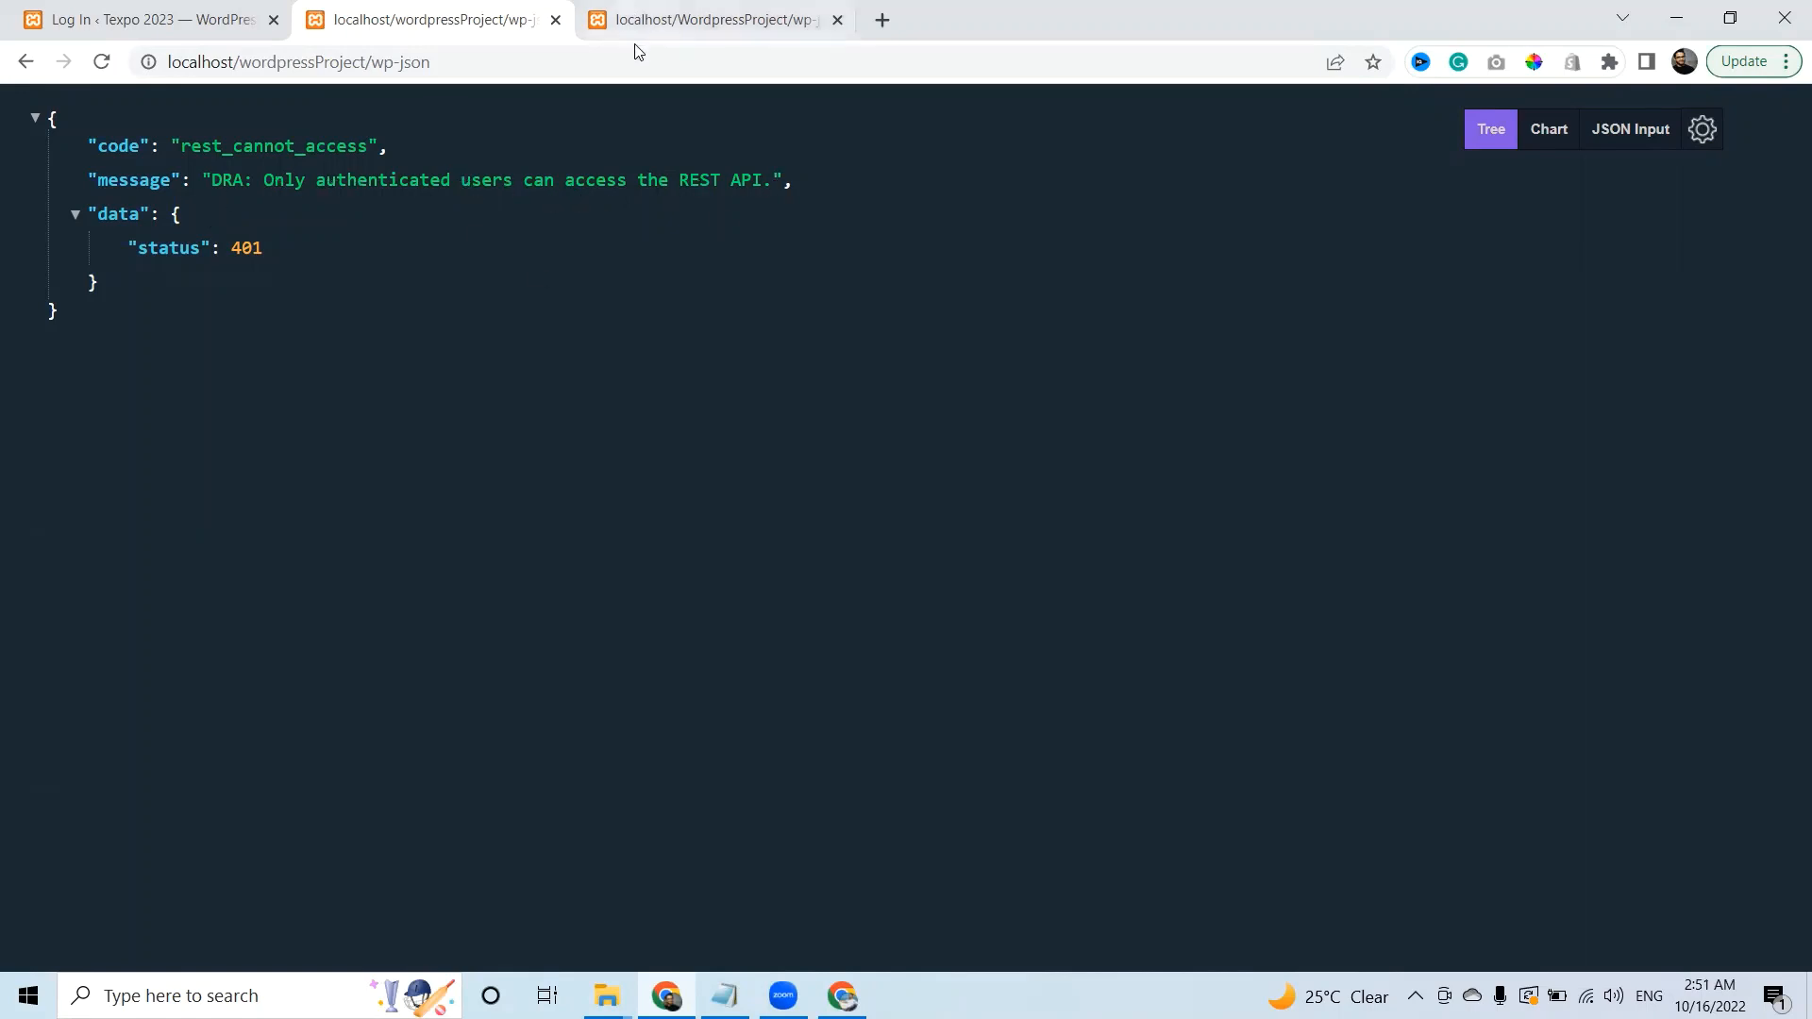
Reload the wp/v2/users endpoint, highlight its authenticated-users-only 401 error, and return to the login page.
click(672, 14)
click(670, 51)
key(Return)
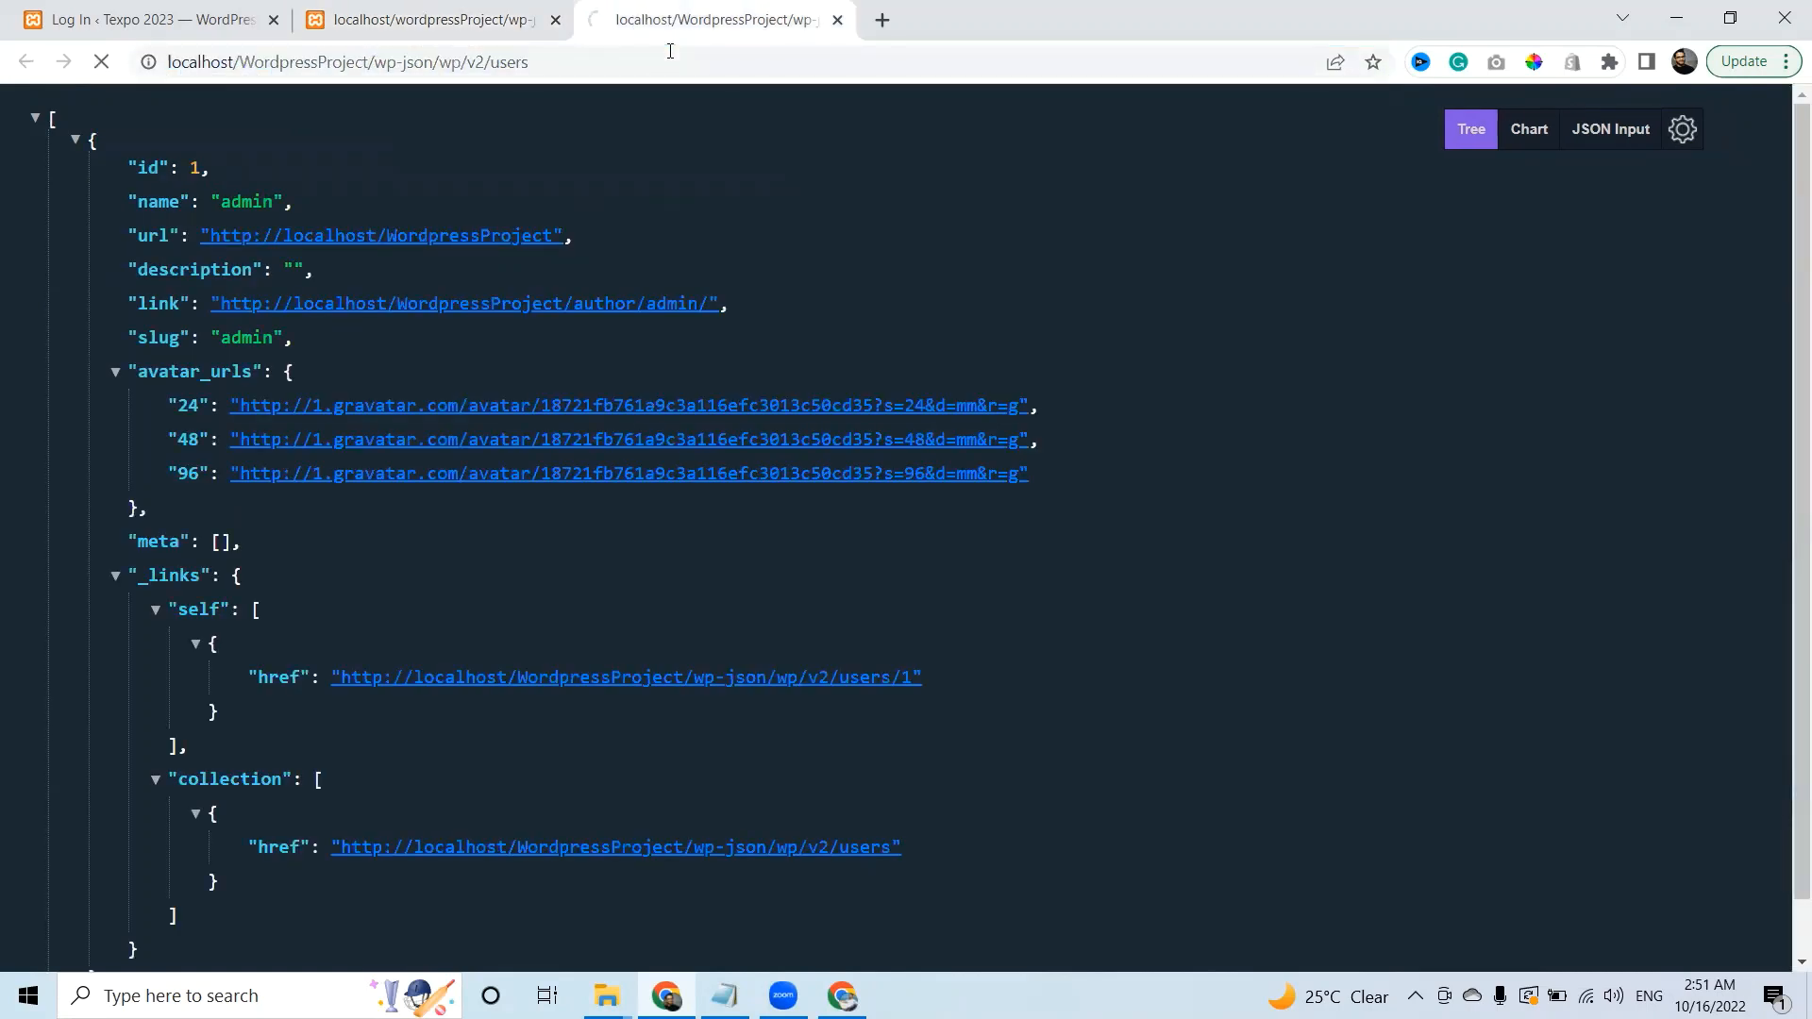
drag(194, 179, 797, 180)
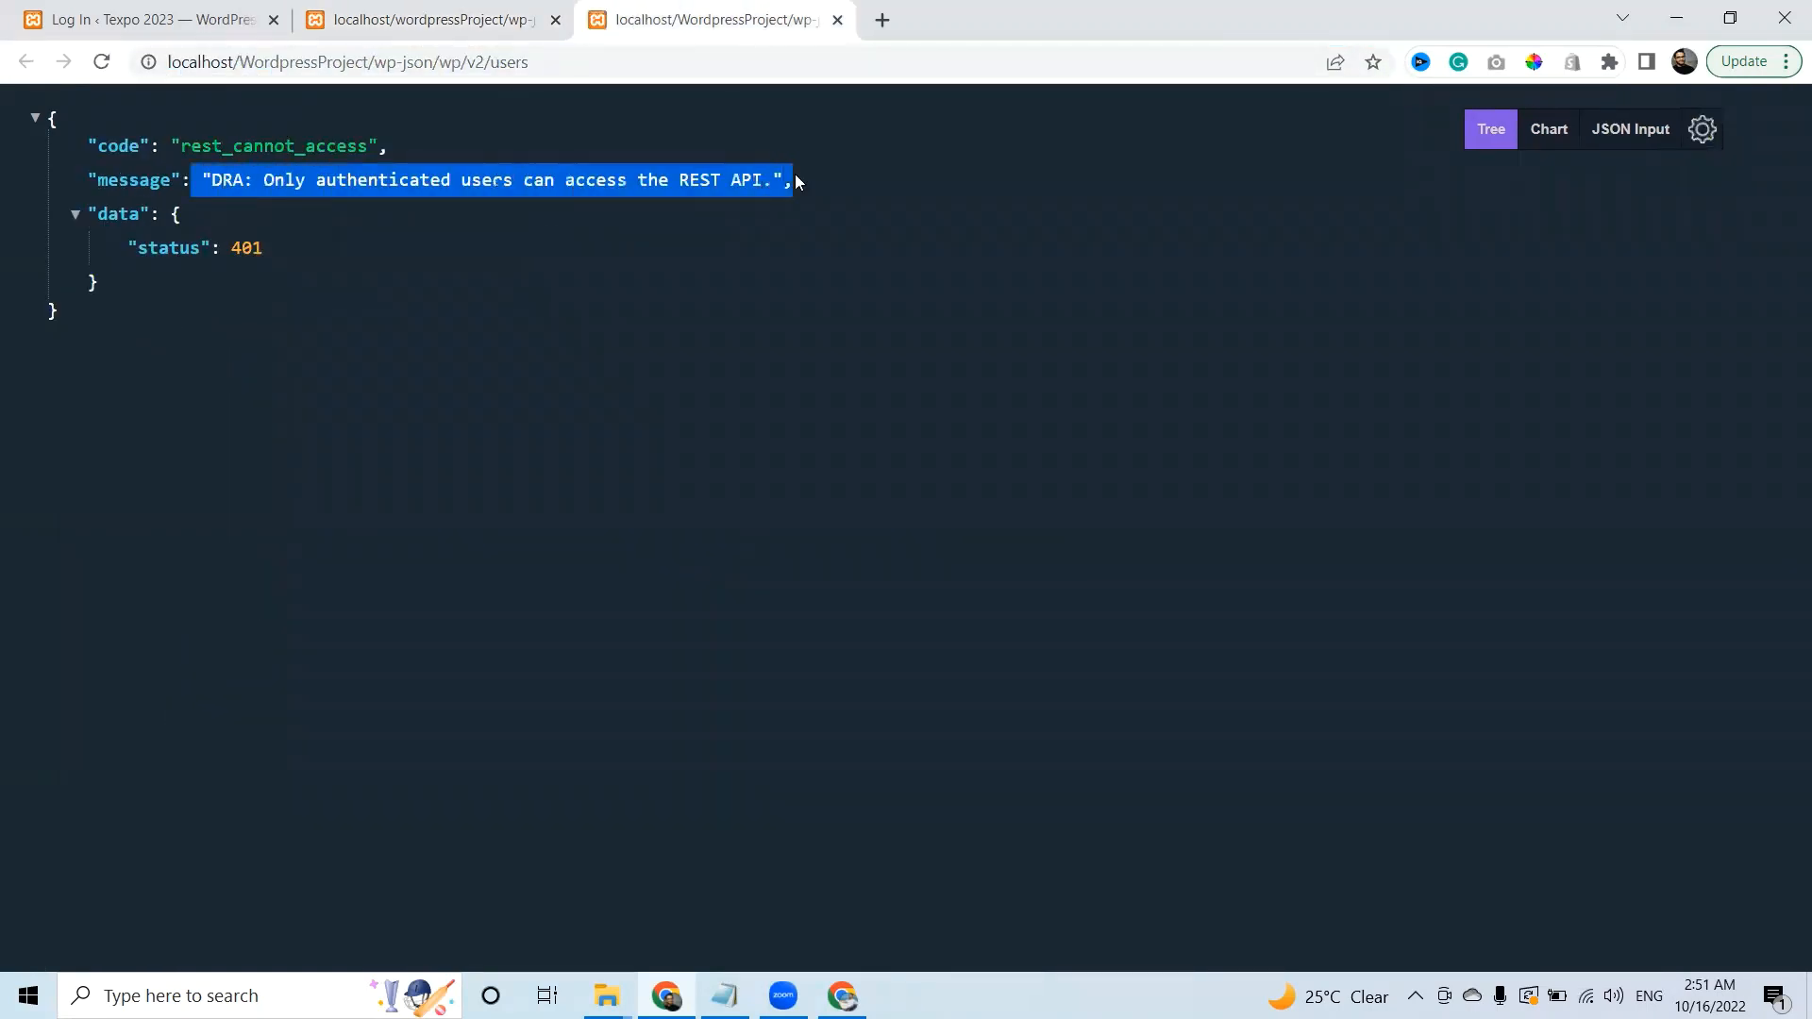
click(497, 13)
click(193, 7)
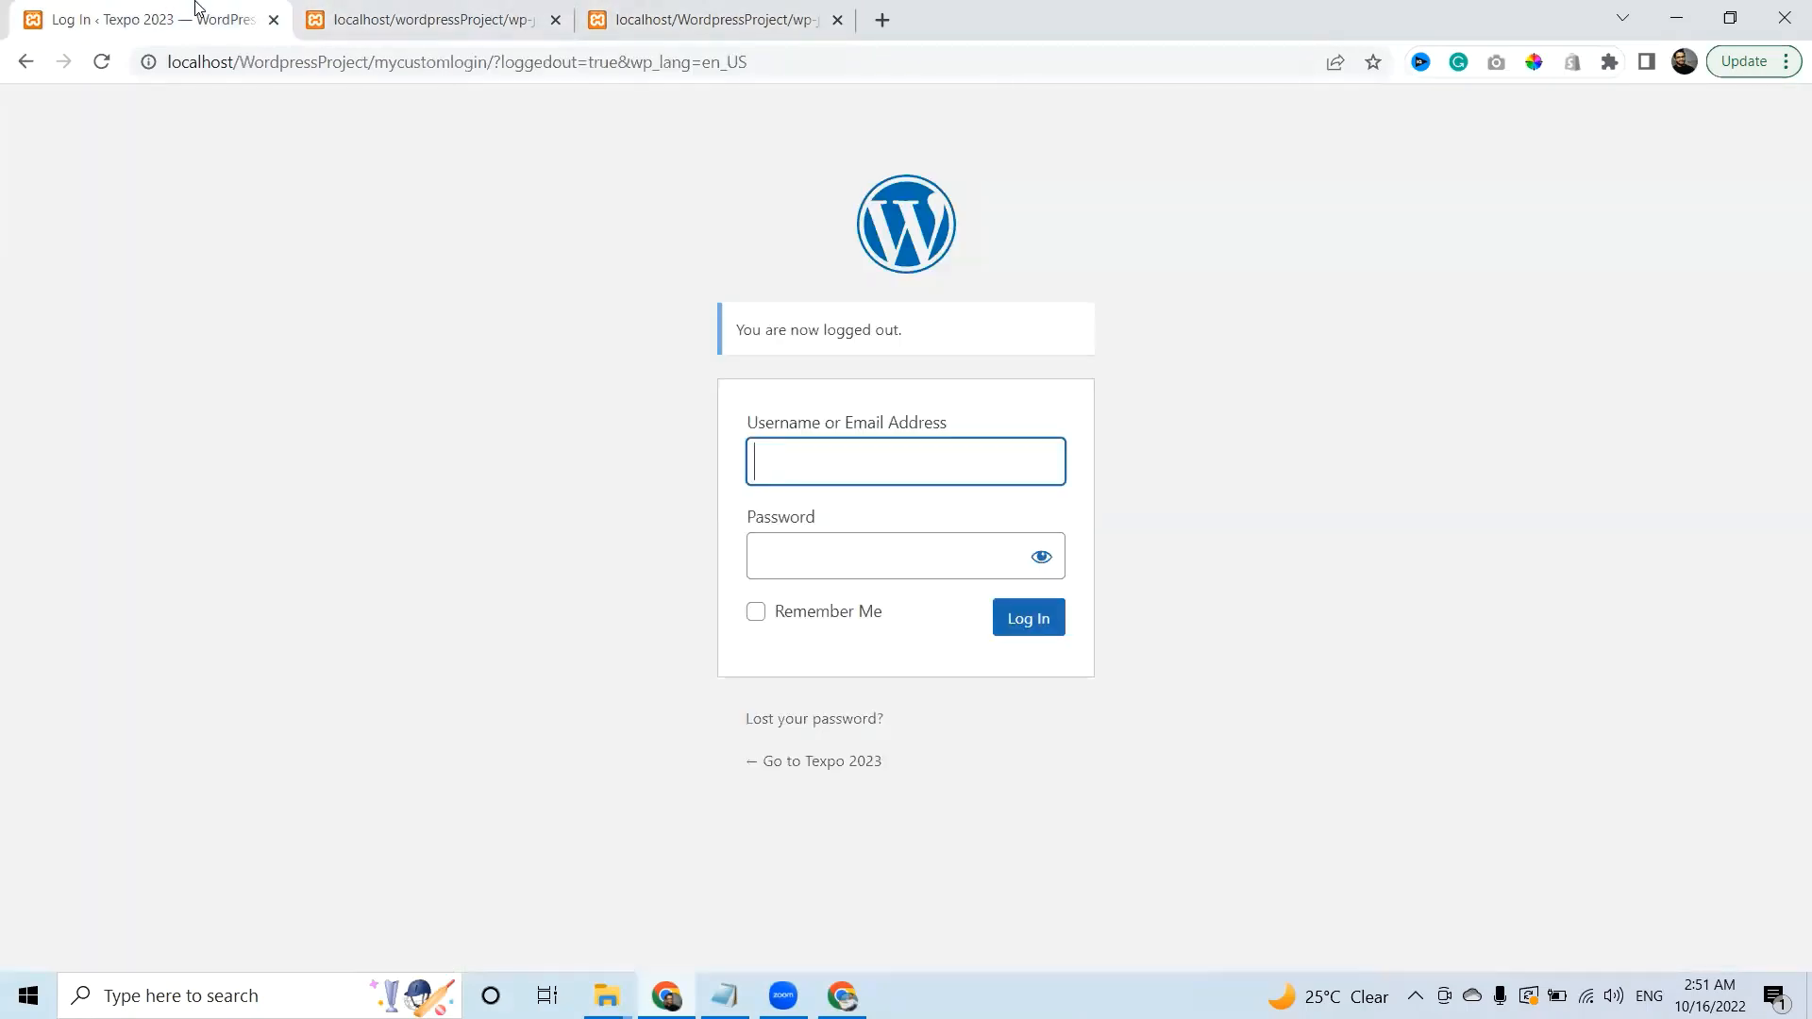
Sign in with the saved admin username and the account password.
click(887, 465)
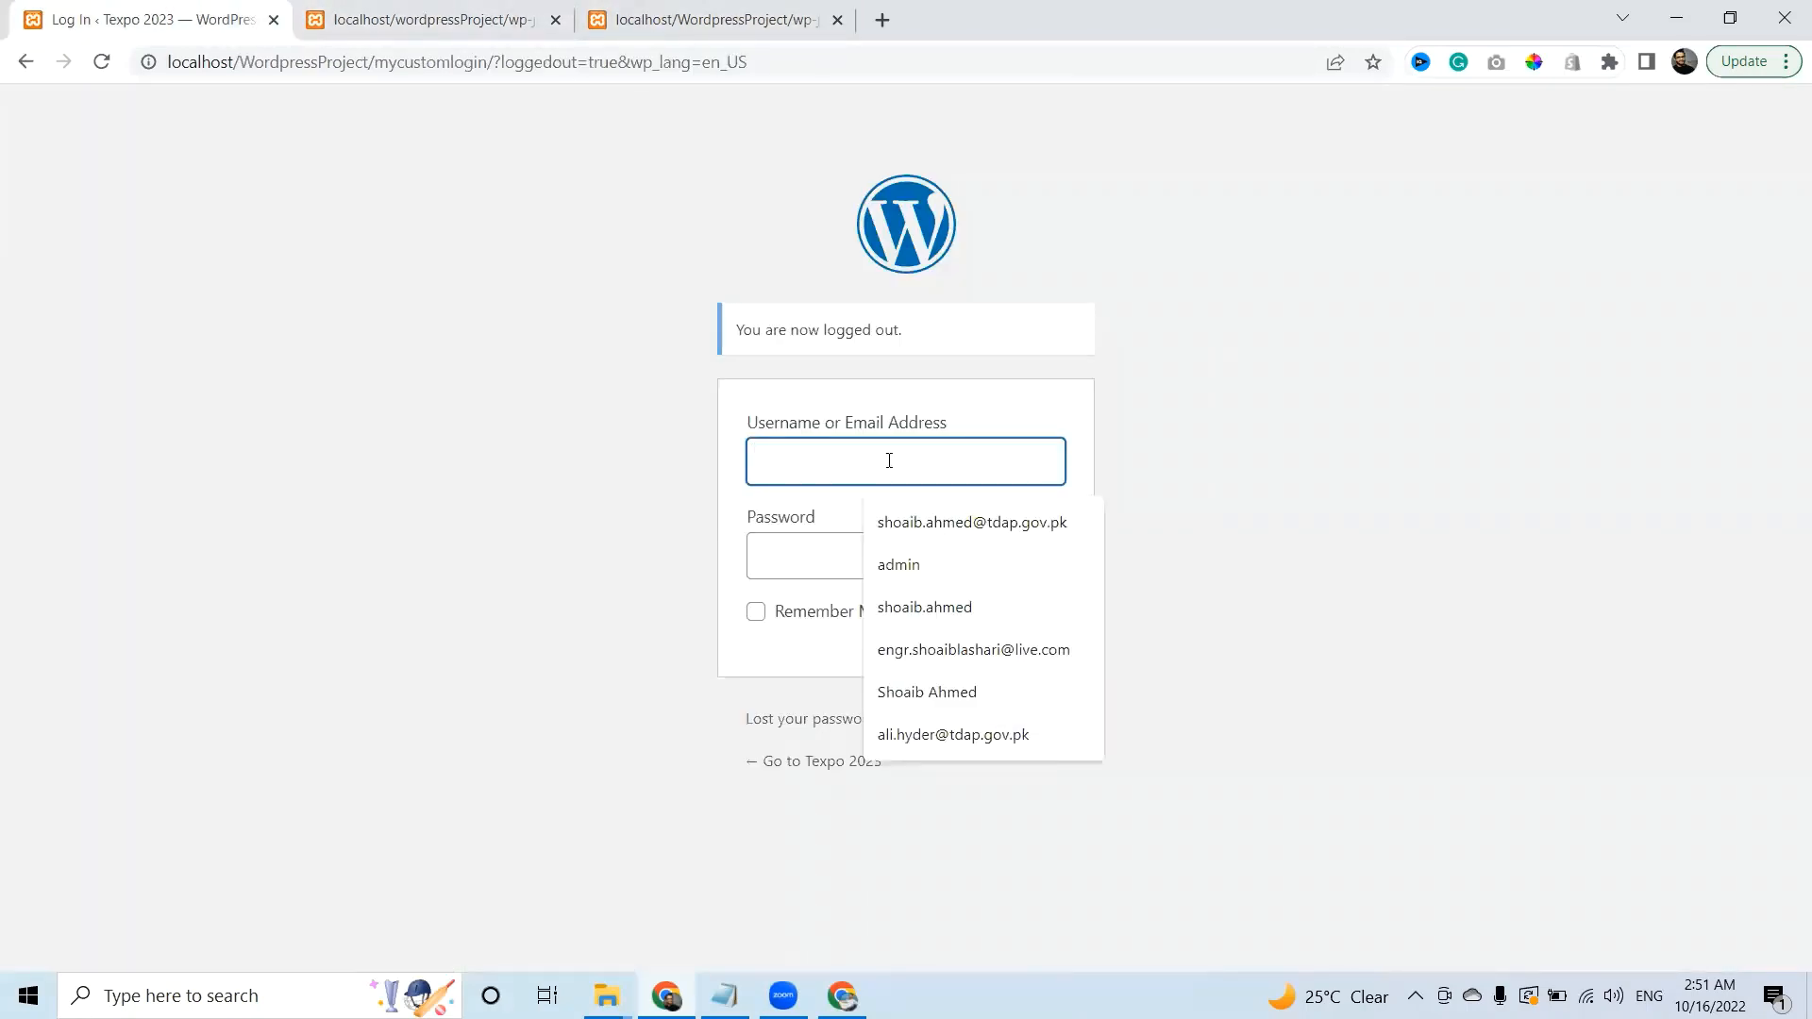
key(Down)
key(Down)
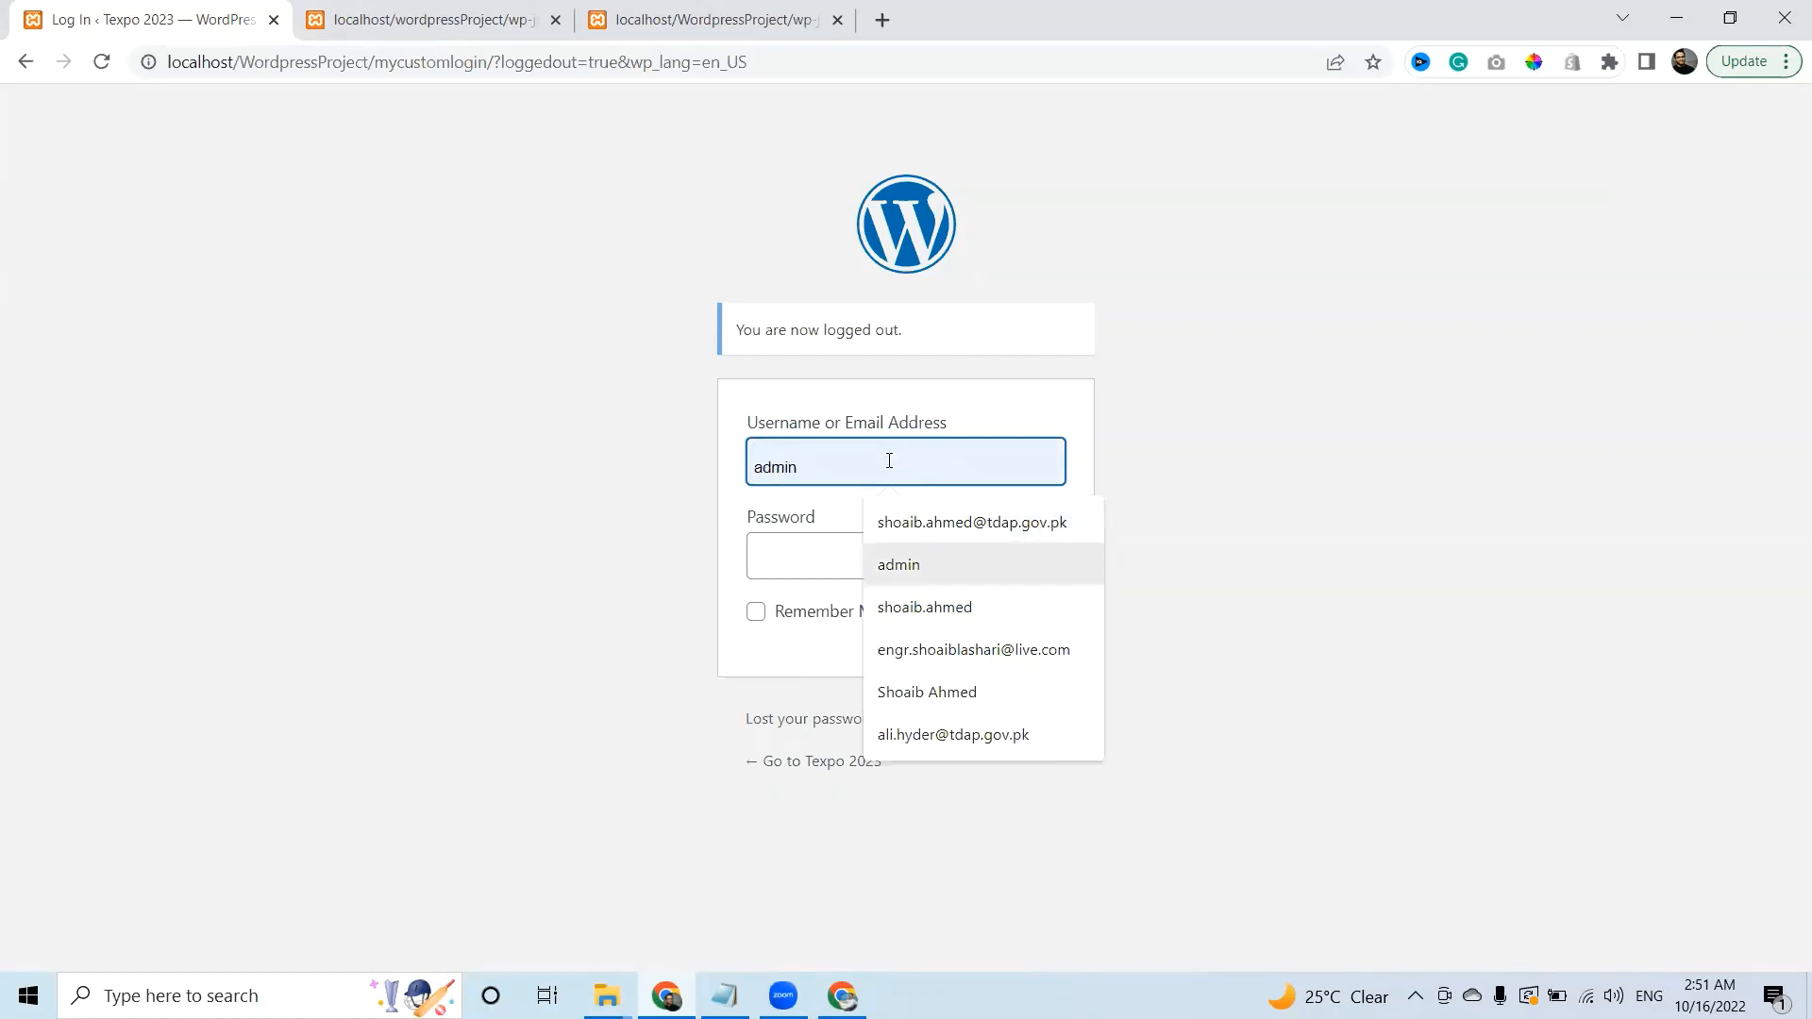
key(Return)
text(ad)
key(BackSpace)
key(BackSpace)
key(Tab)
text(admin)
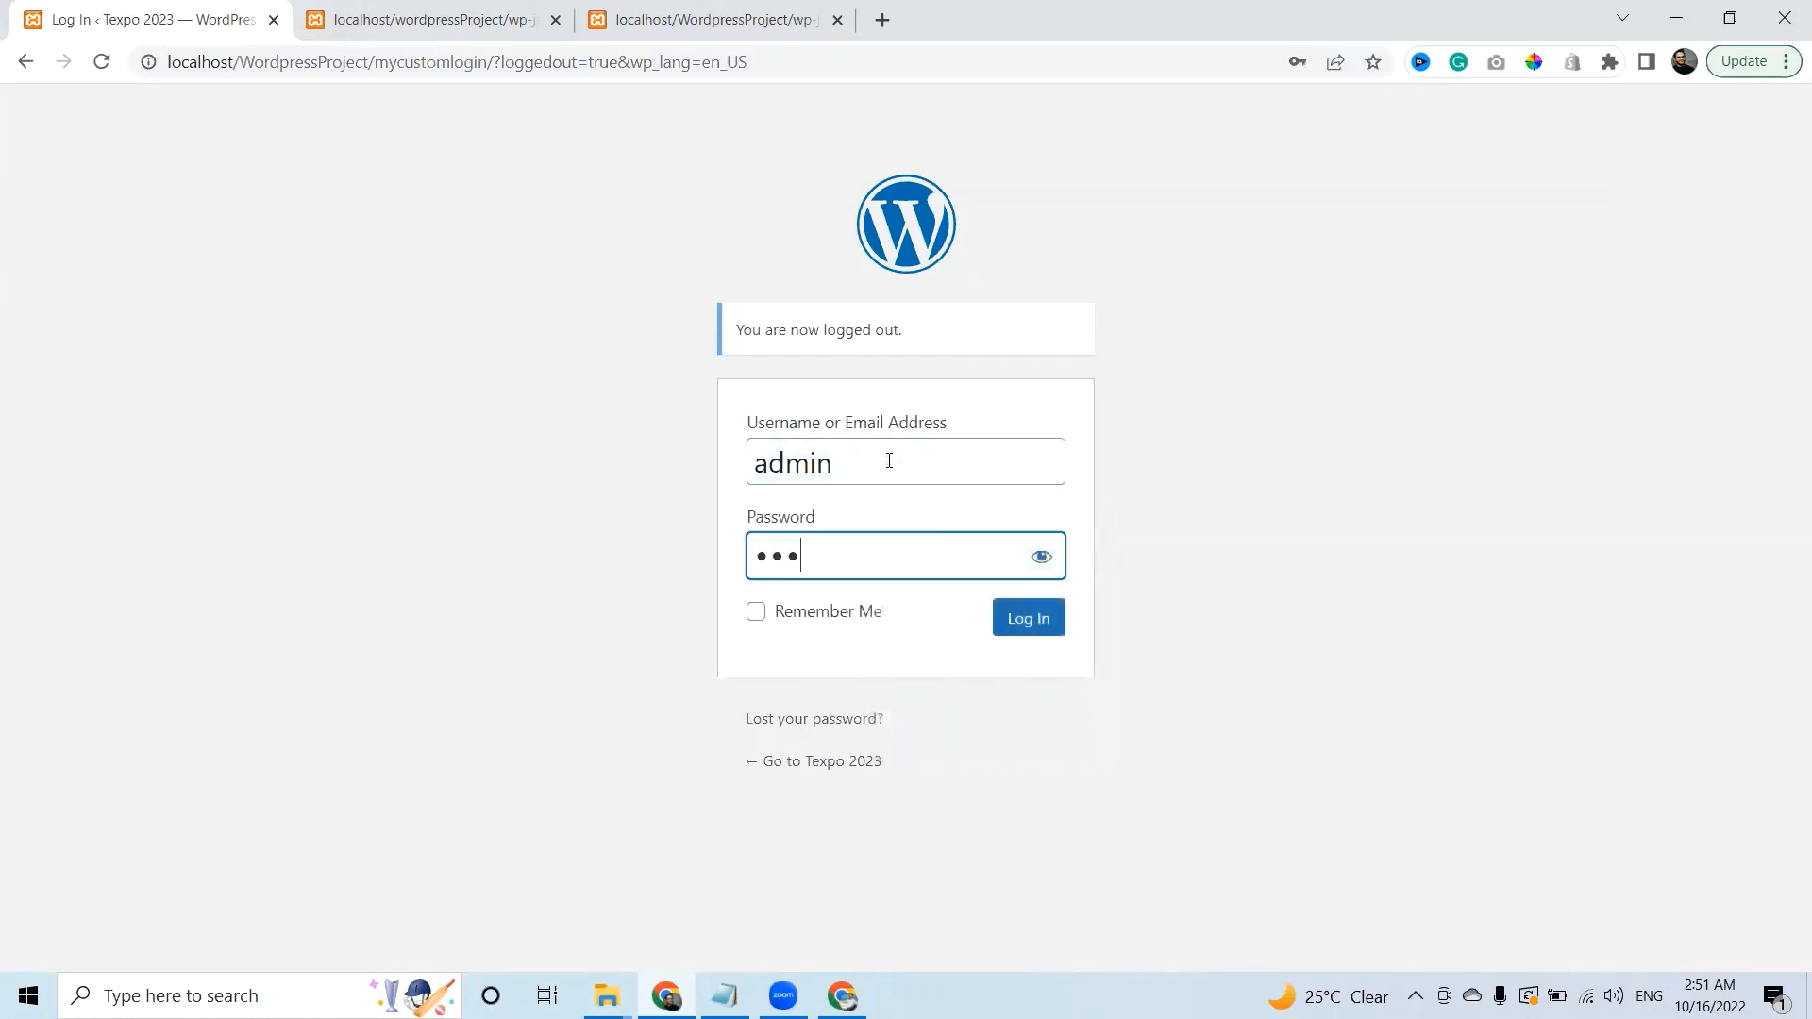
key(Return)
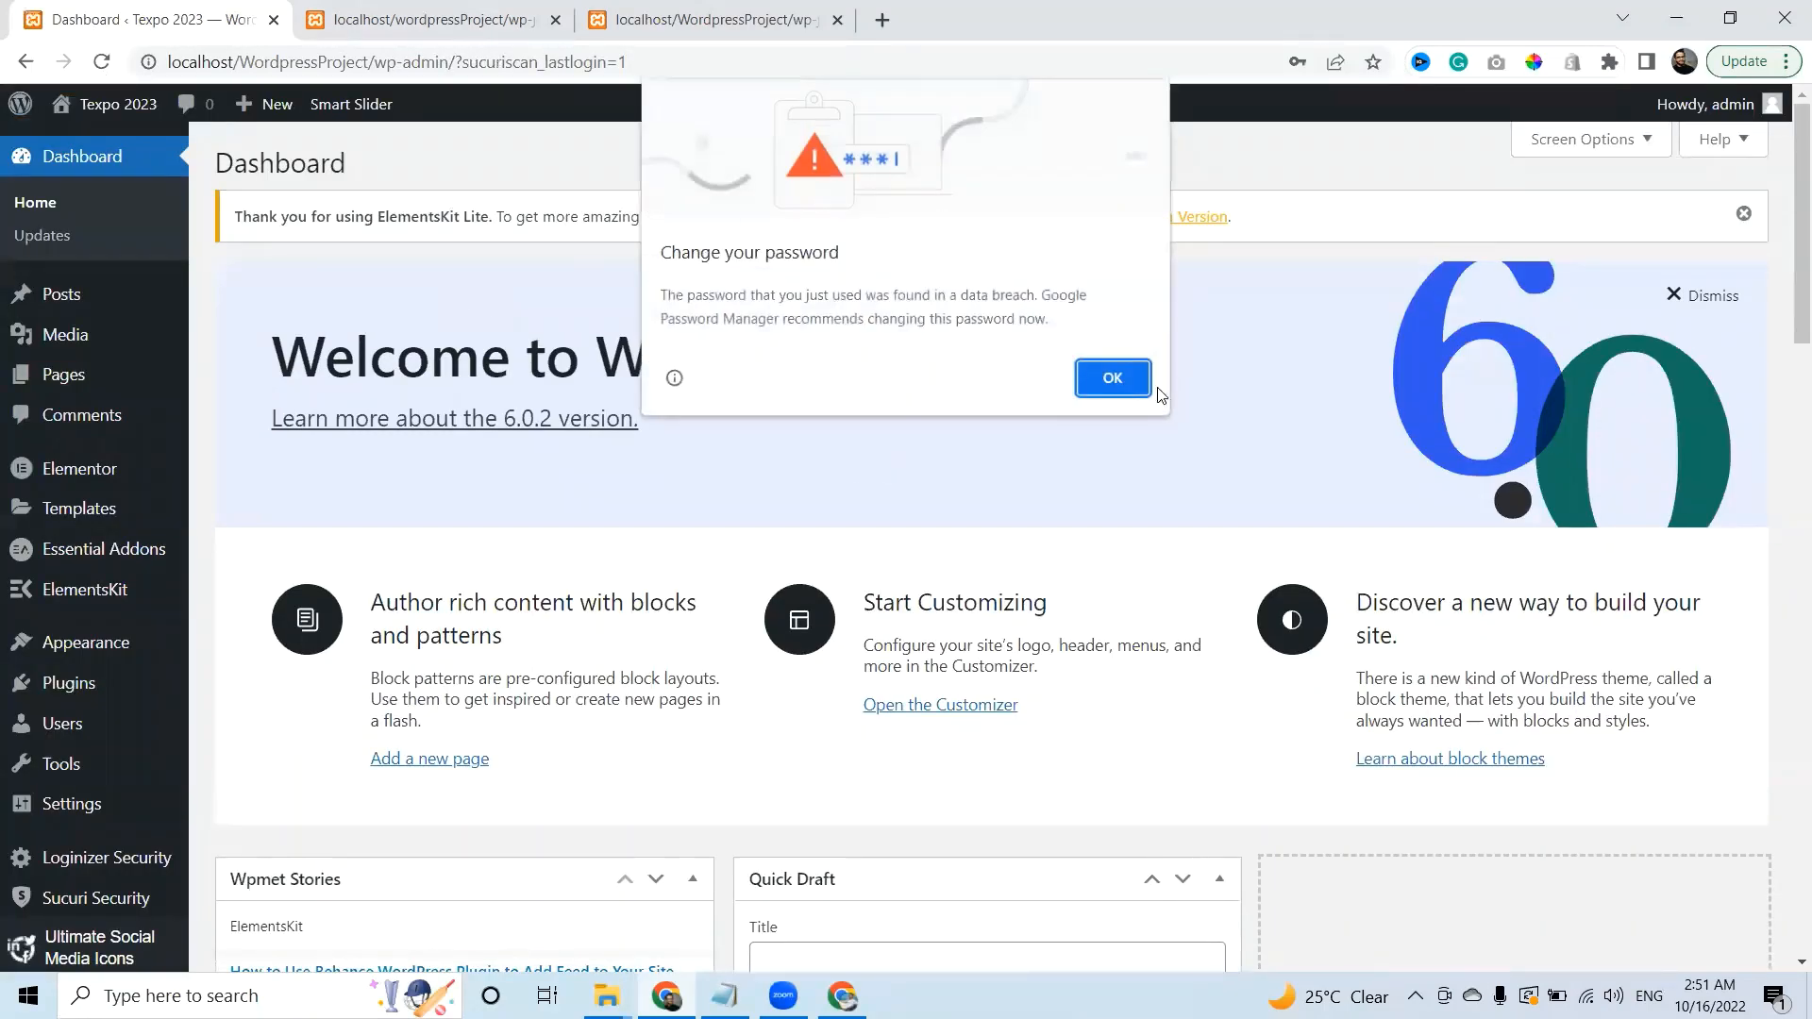
Dismiss Chrome's password breach warning, decline saving the password, and scroll the Dashboard.
click(1100, 378)
click(1334, 398)
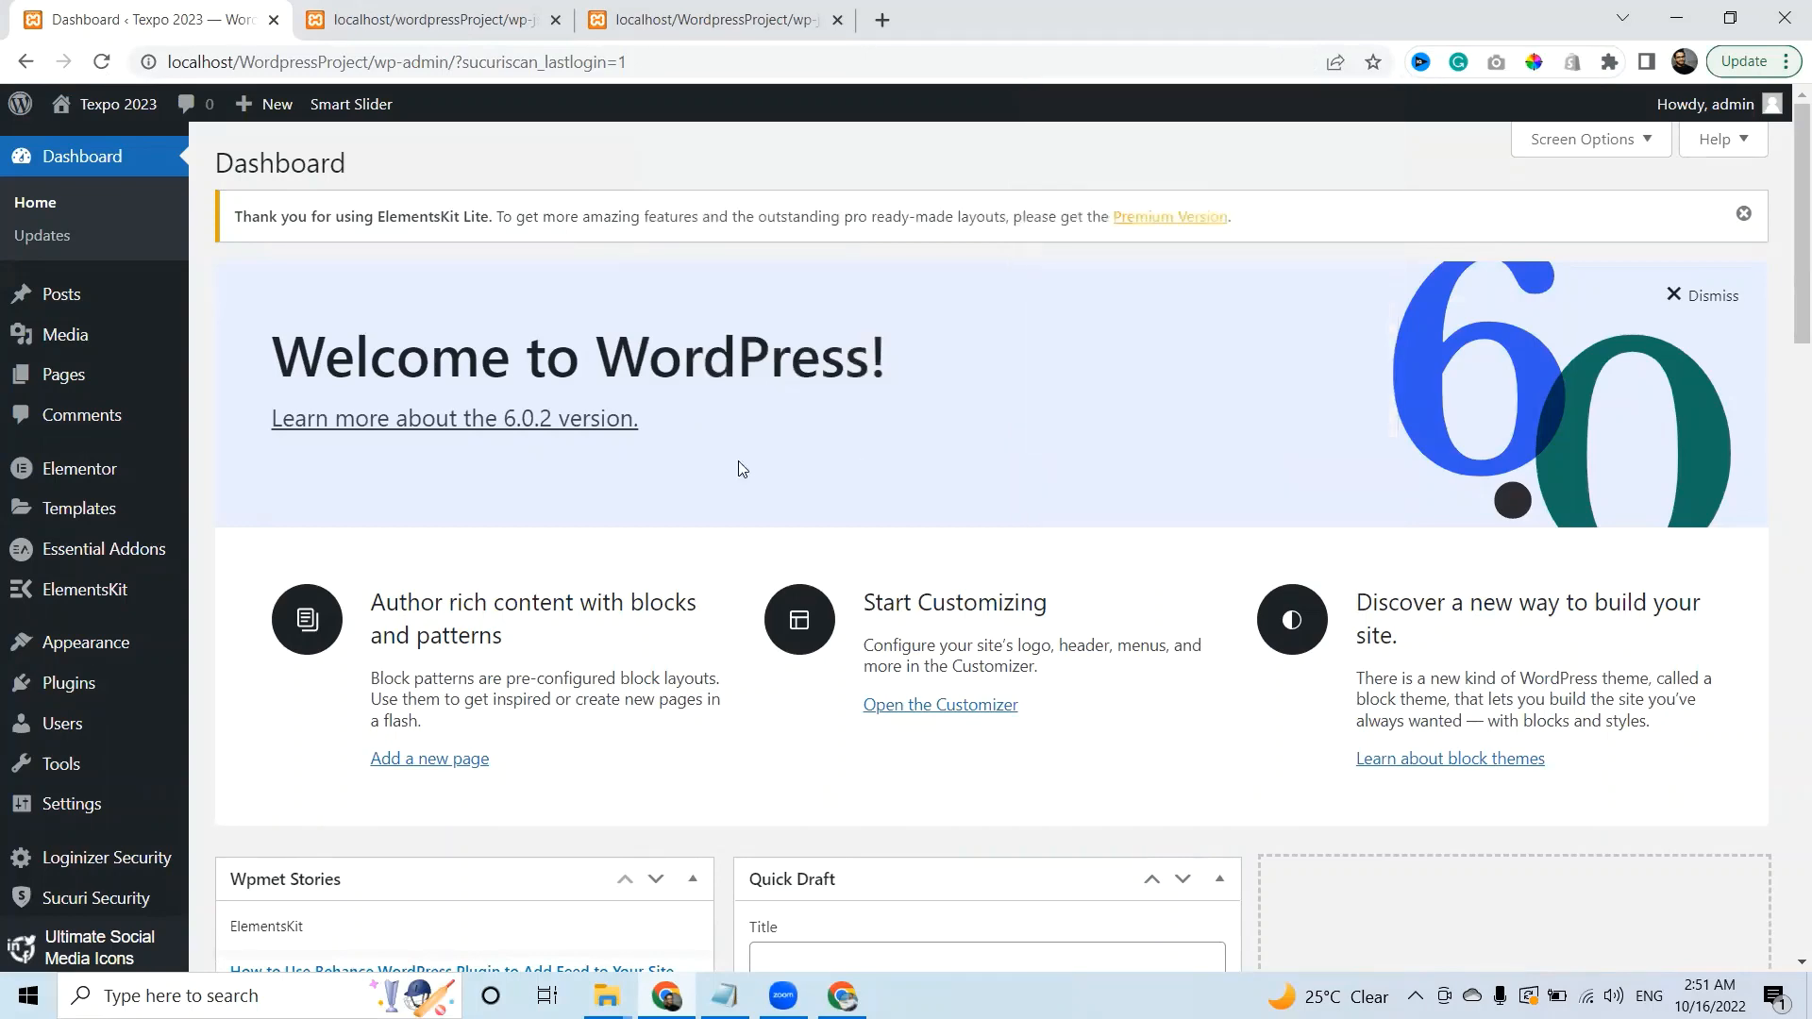
scroll(1518, 368, down, 5)
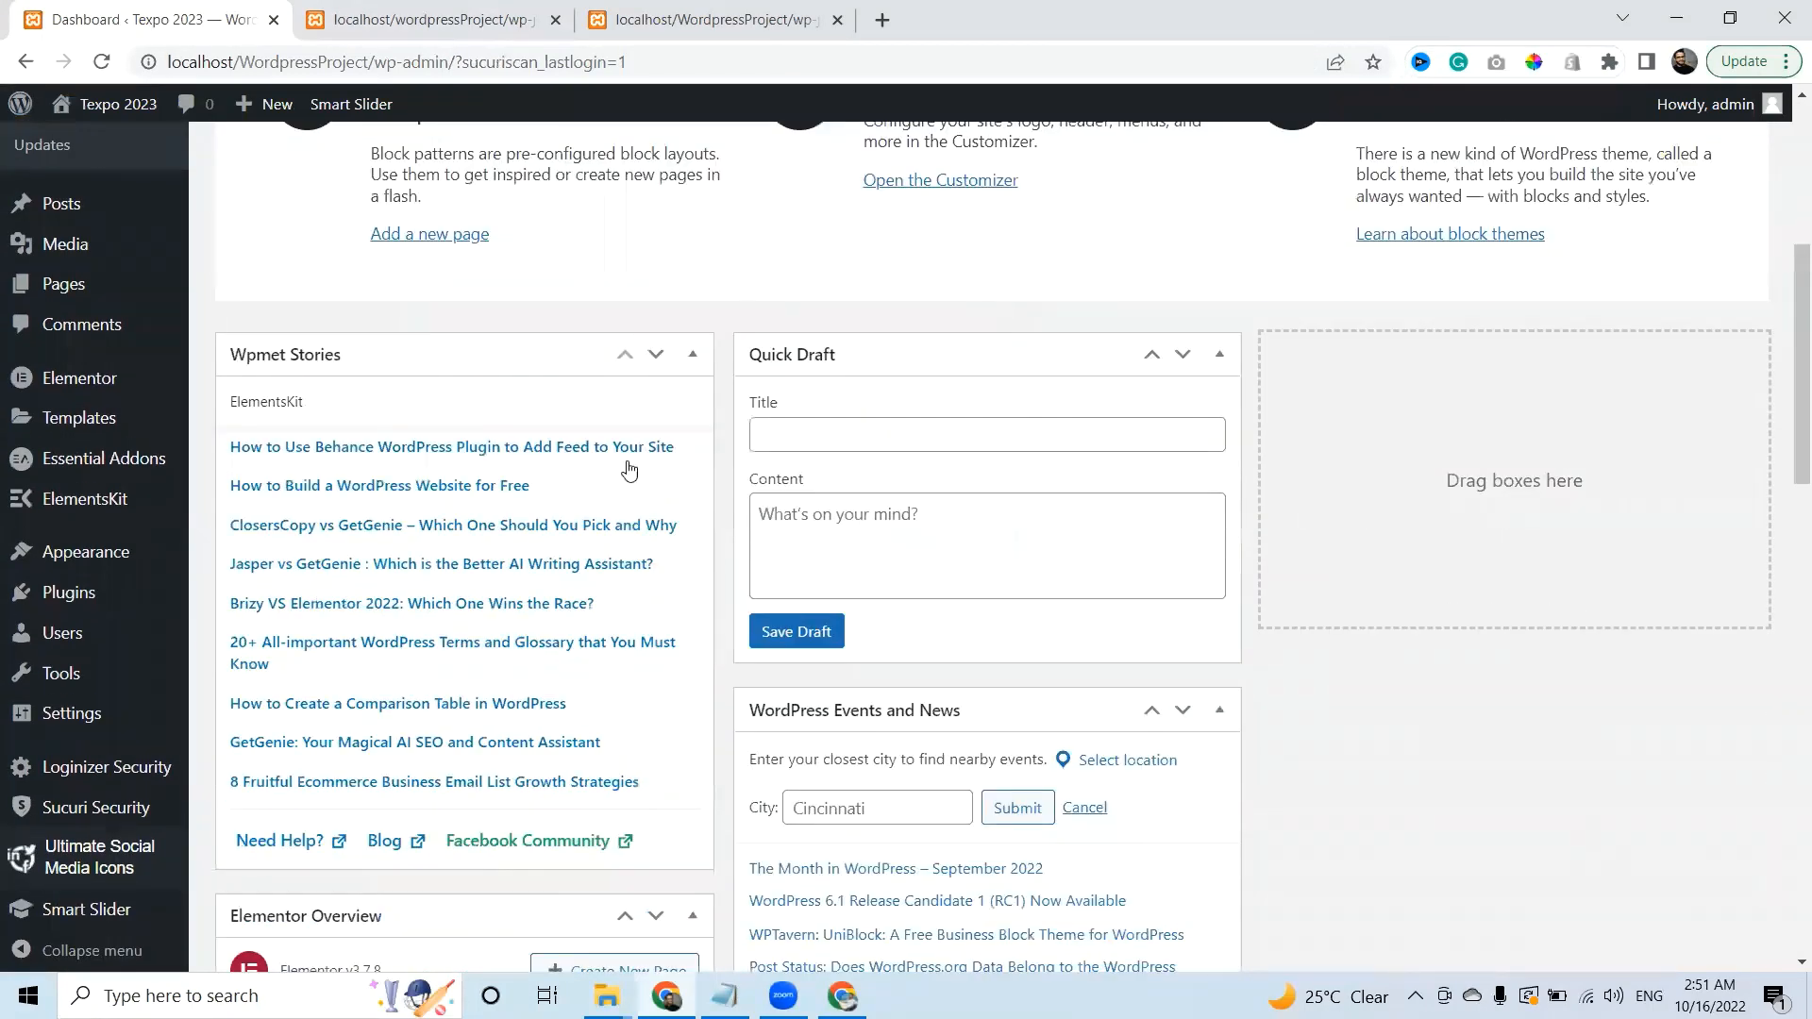
mouse_move(69, 570)
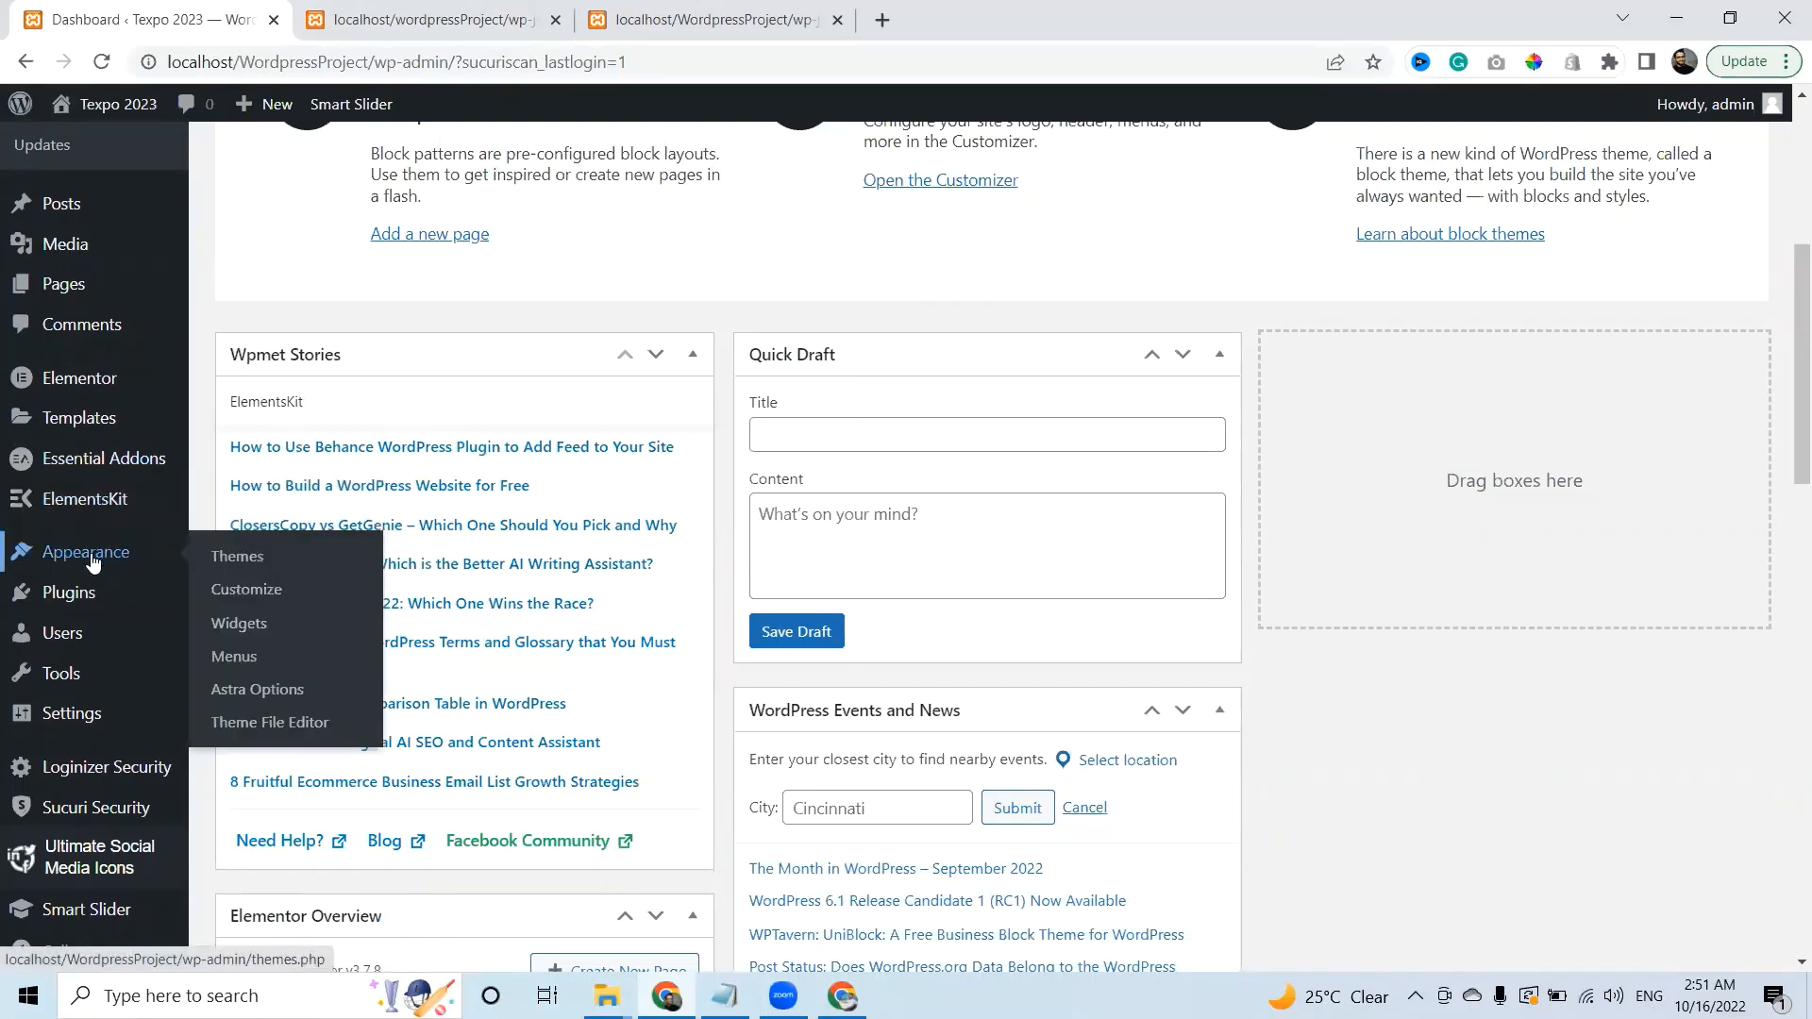
mouse_move(73, 600)
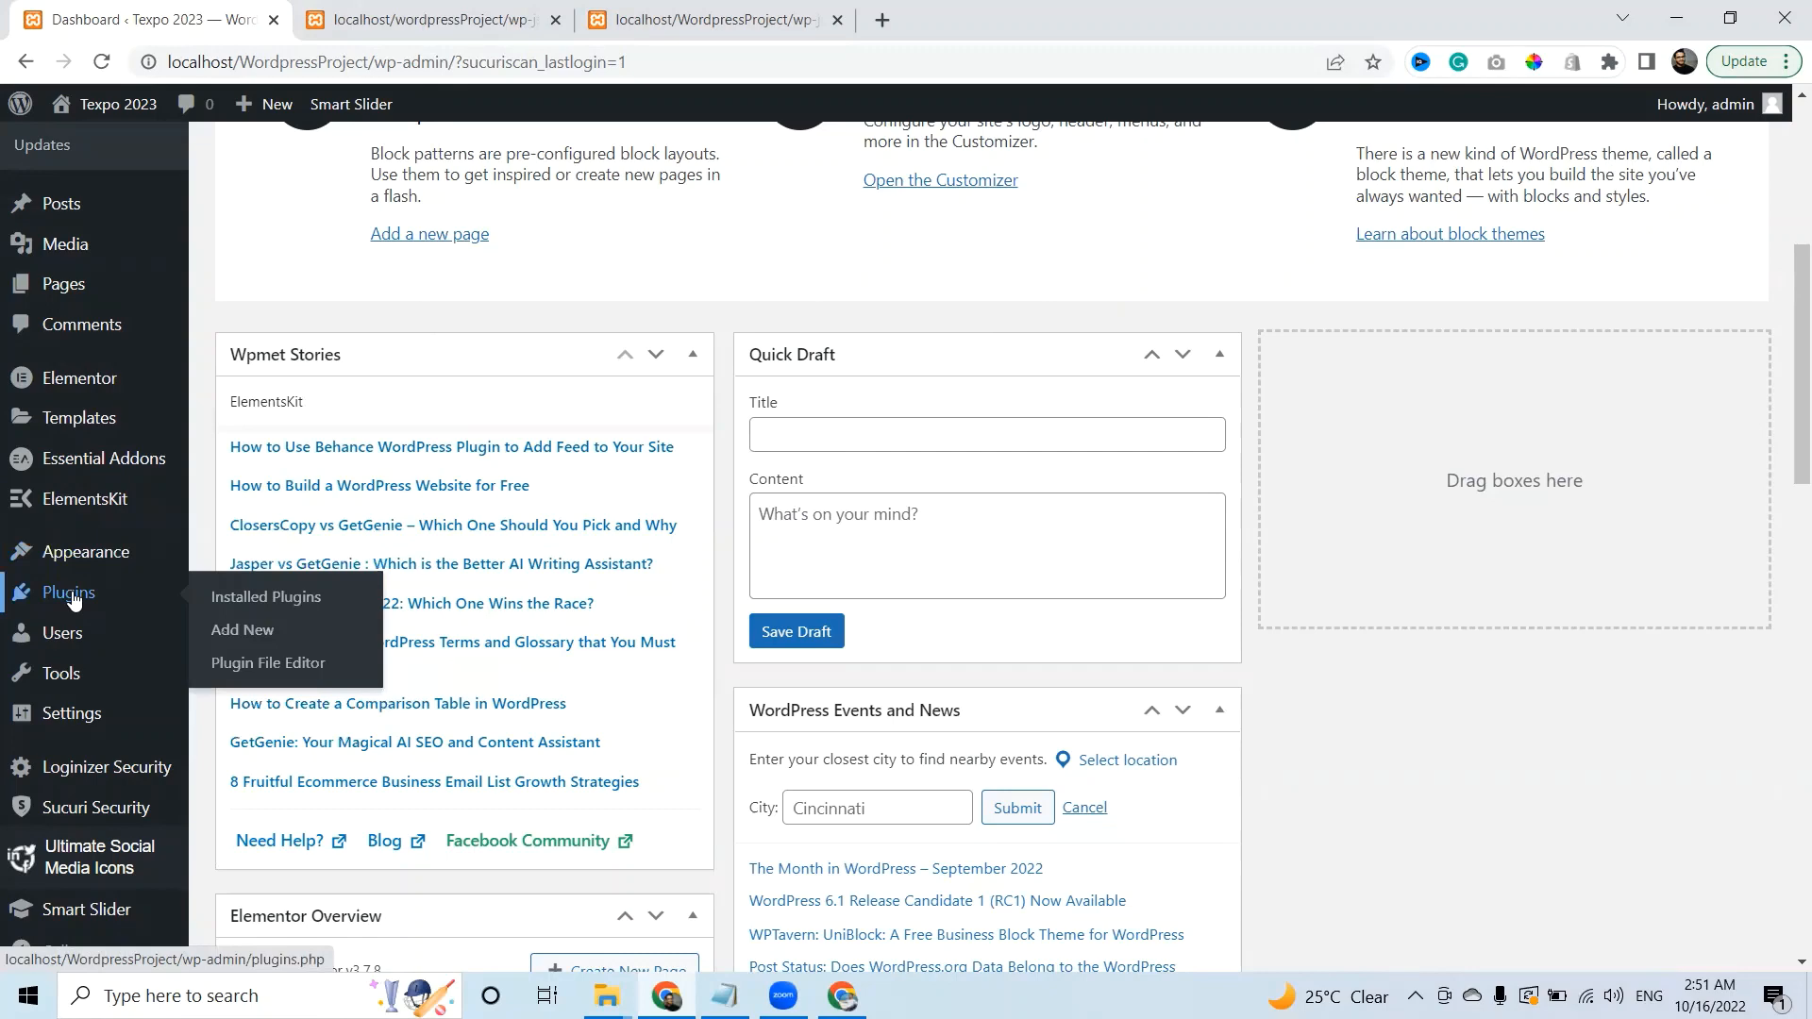
Upload the All-In-One-WP-Migration zip from D:\Wordpress Plugins, then install and activate it.
click(72, 600)
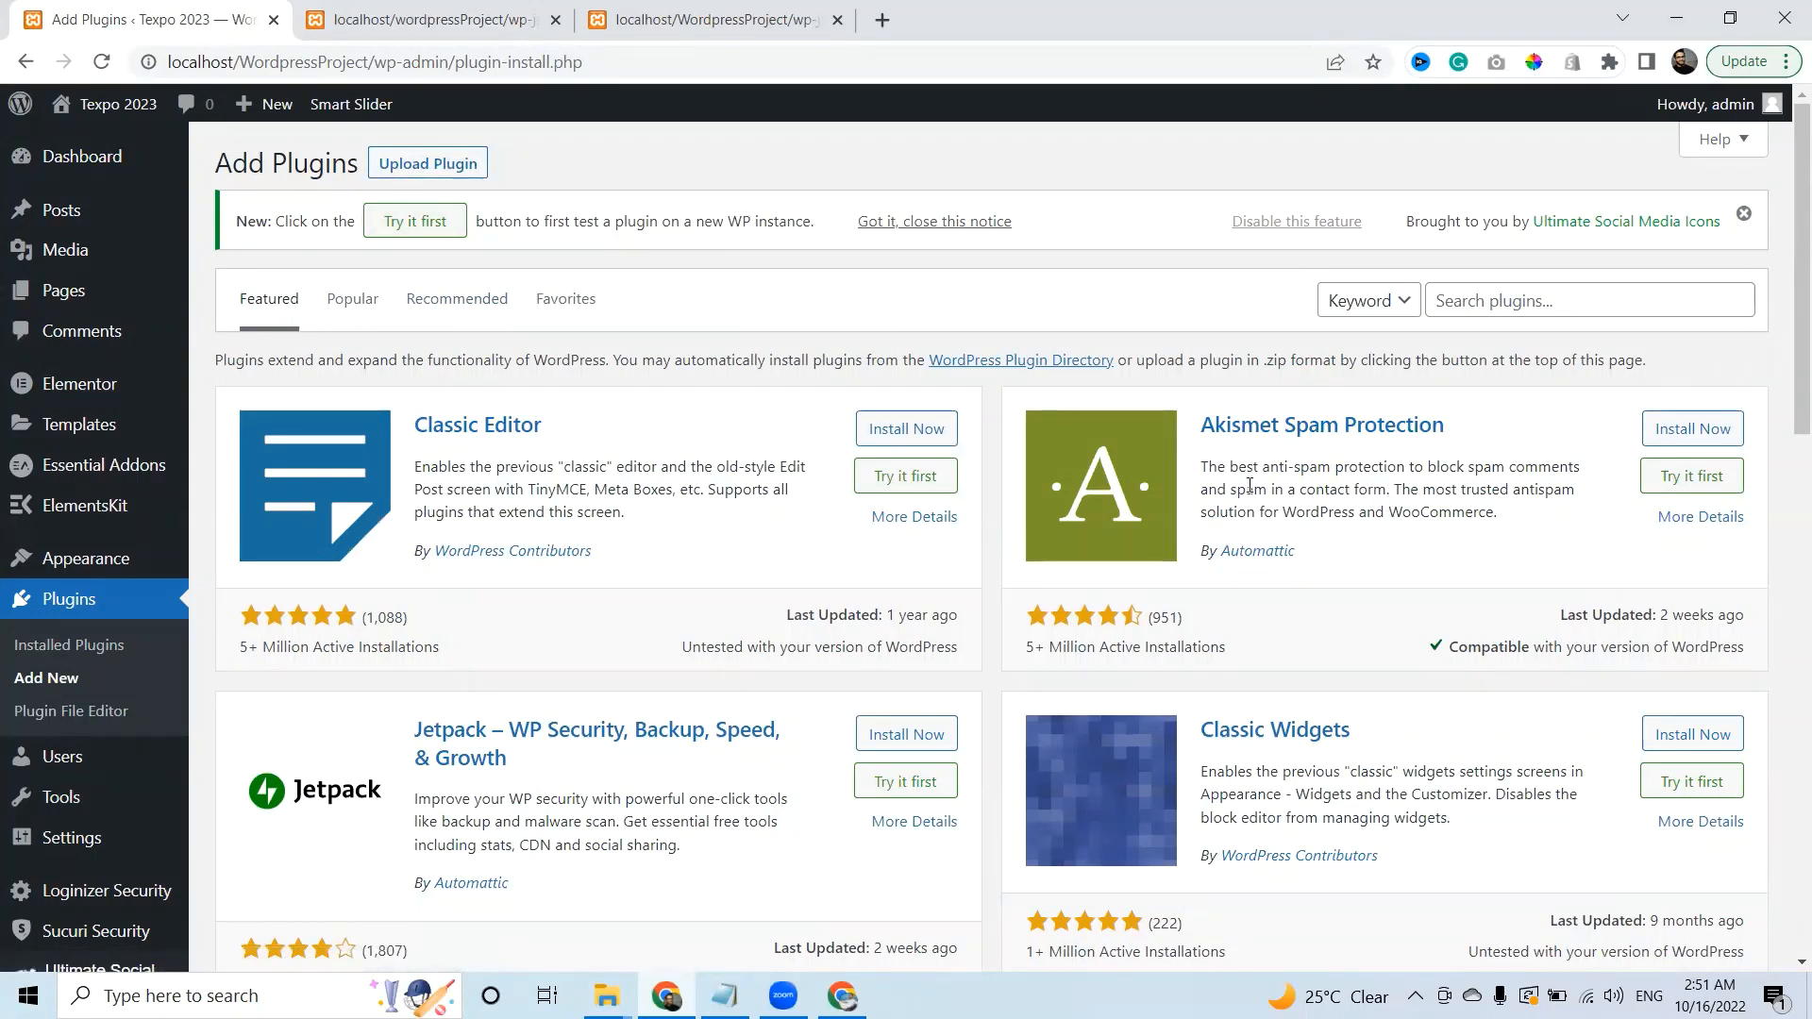
click(425, 163)
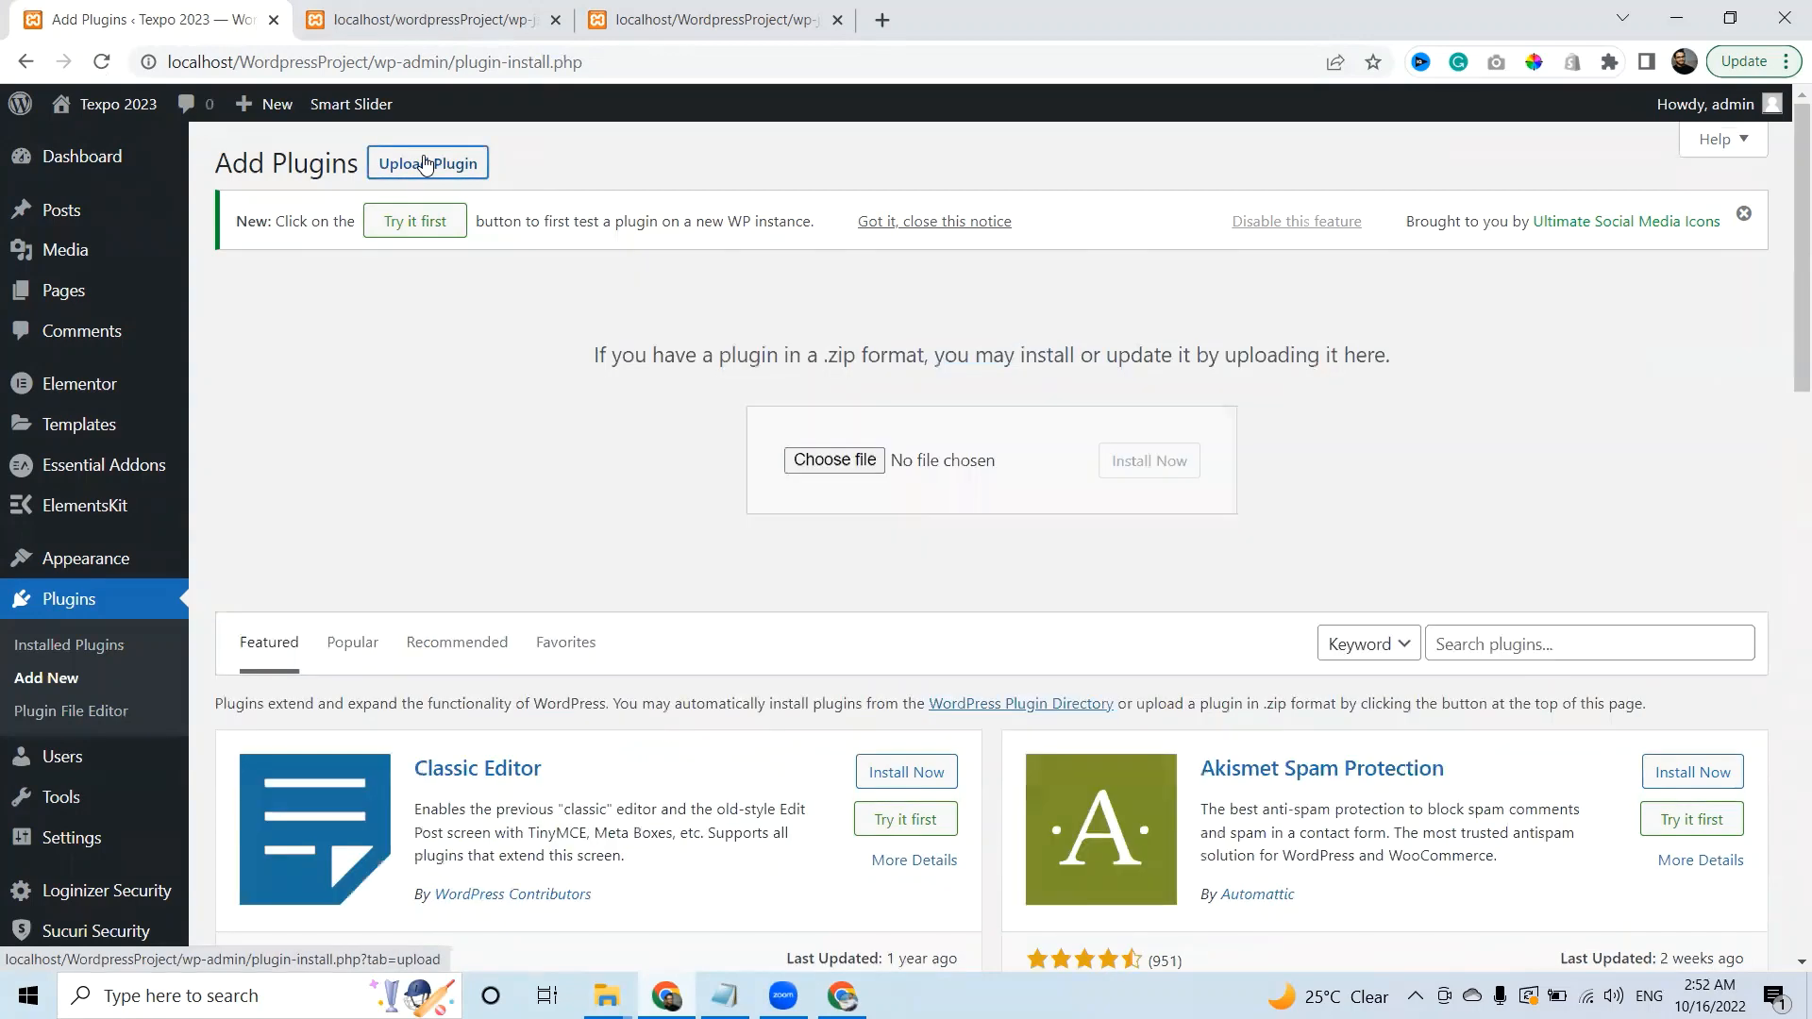
click(854, 463)
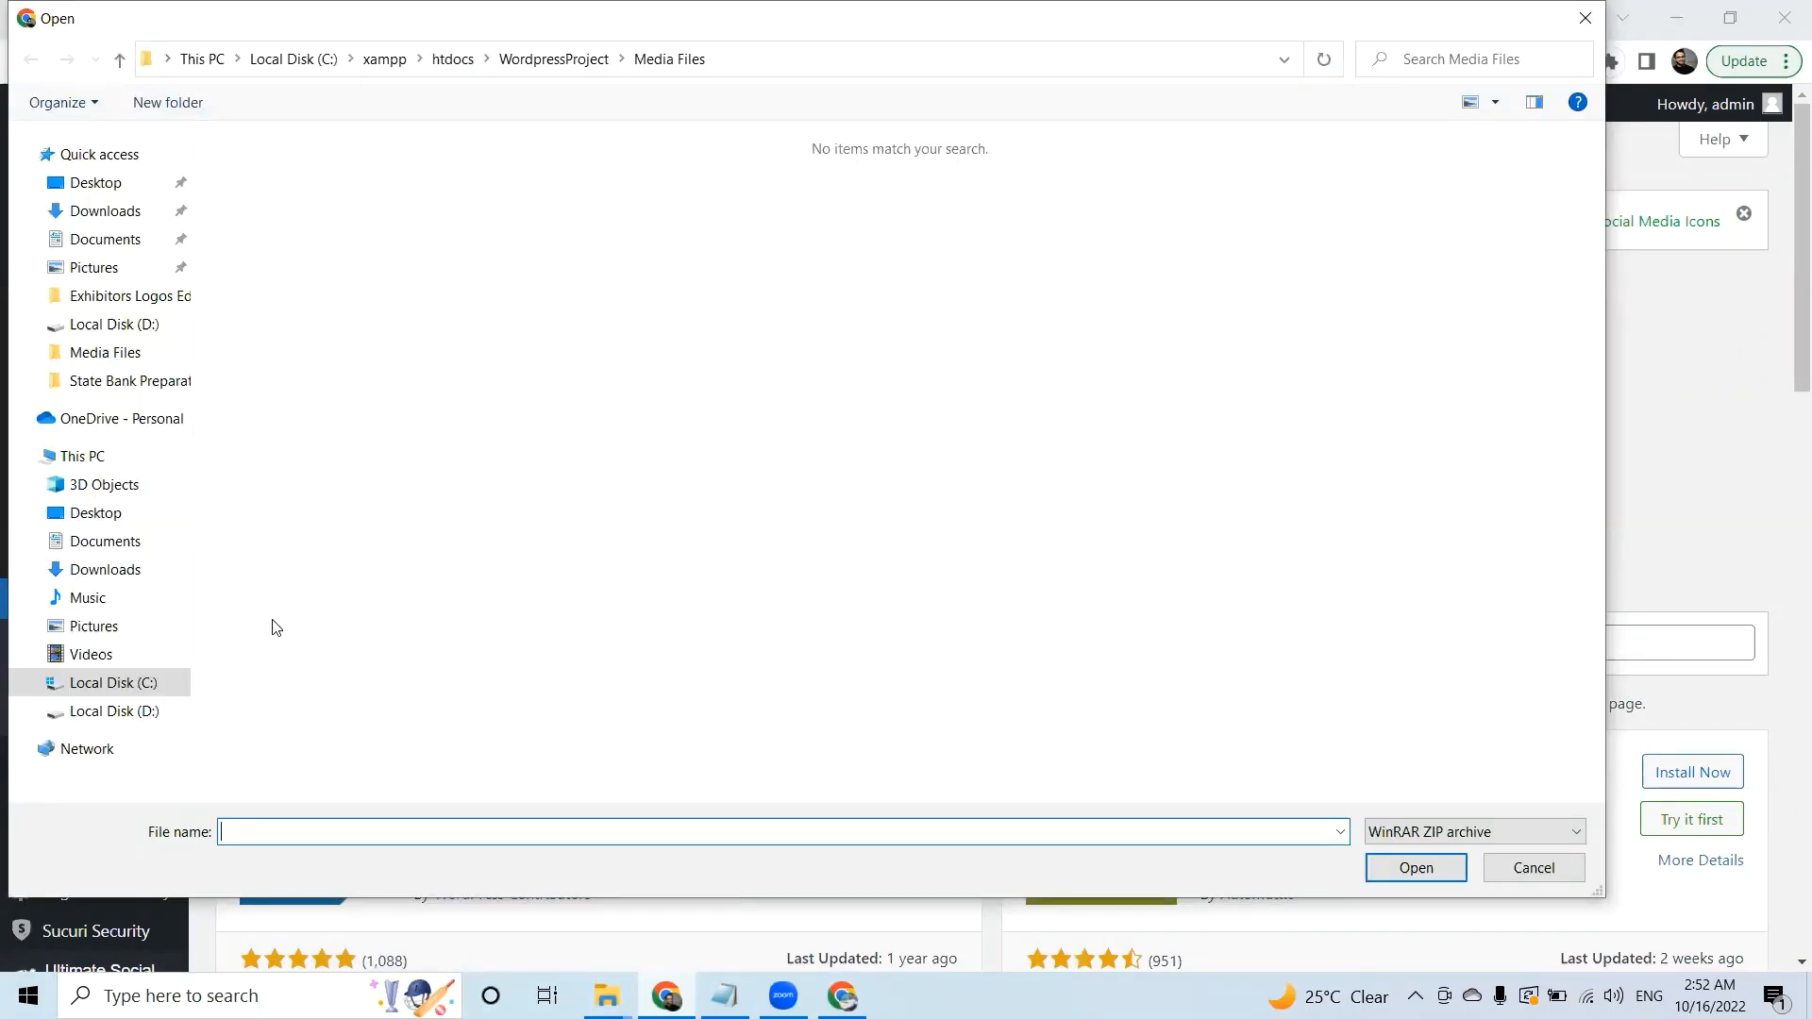
click(133, 711)
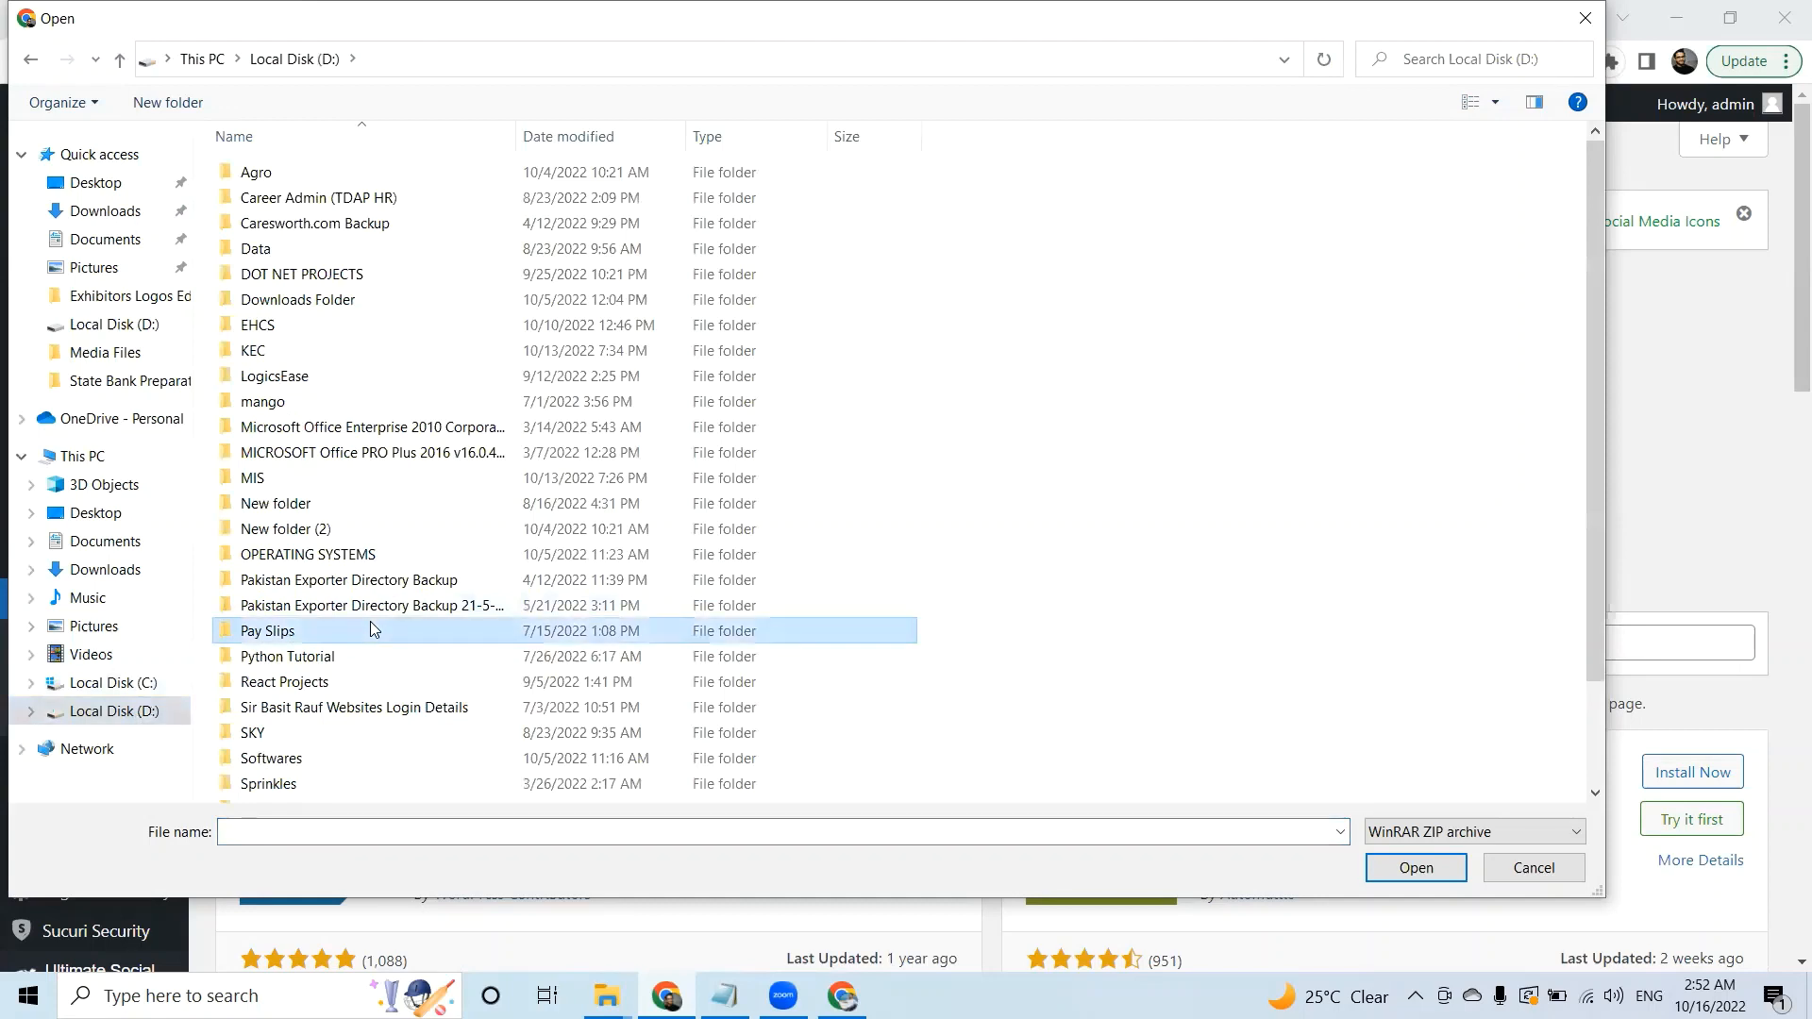
key(w)
key(Return)
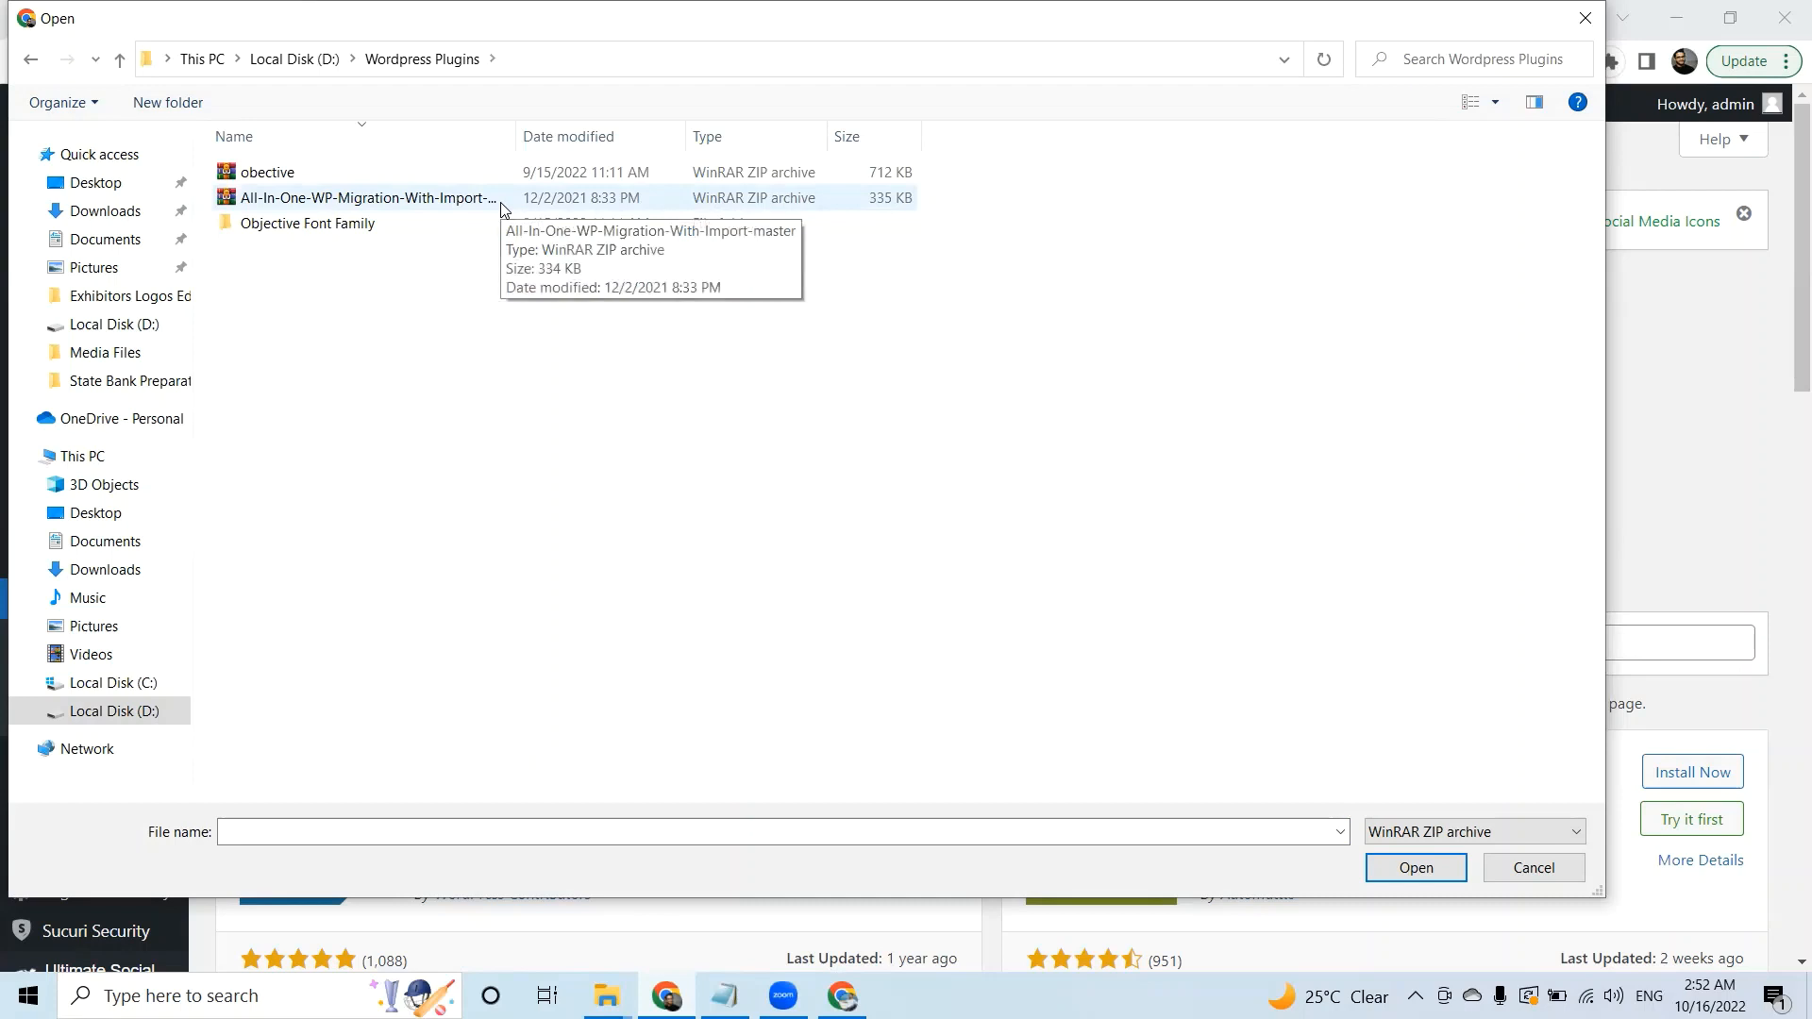
double_click(444, 200)
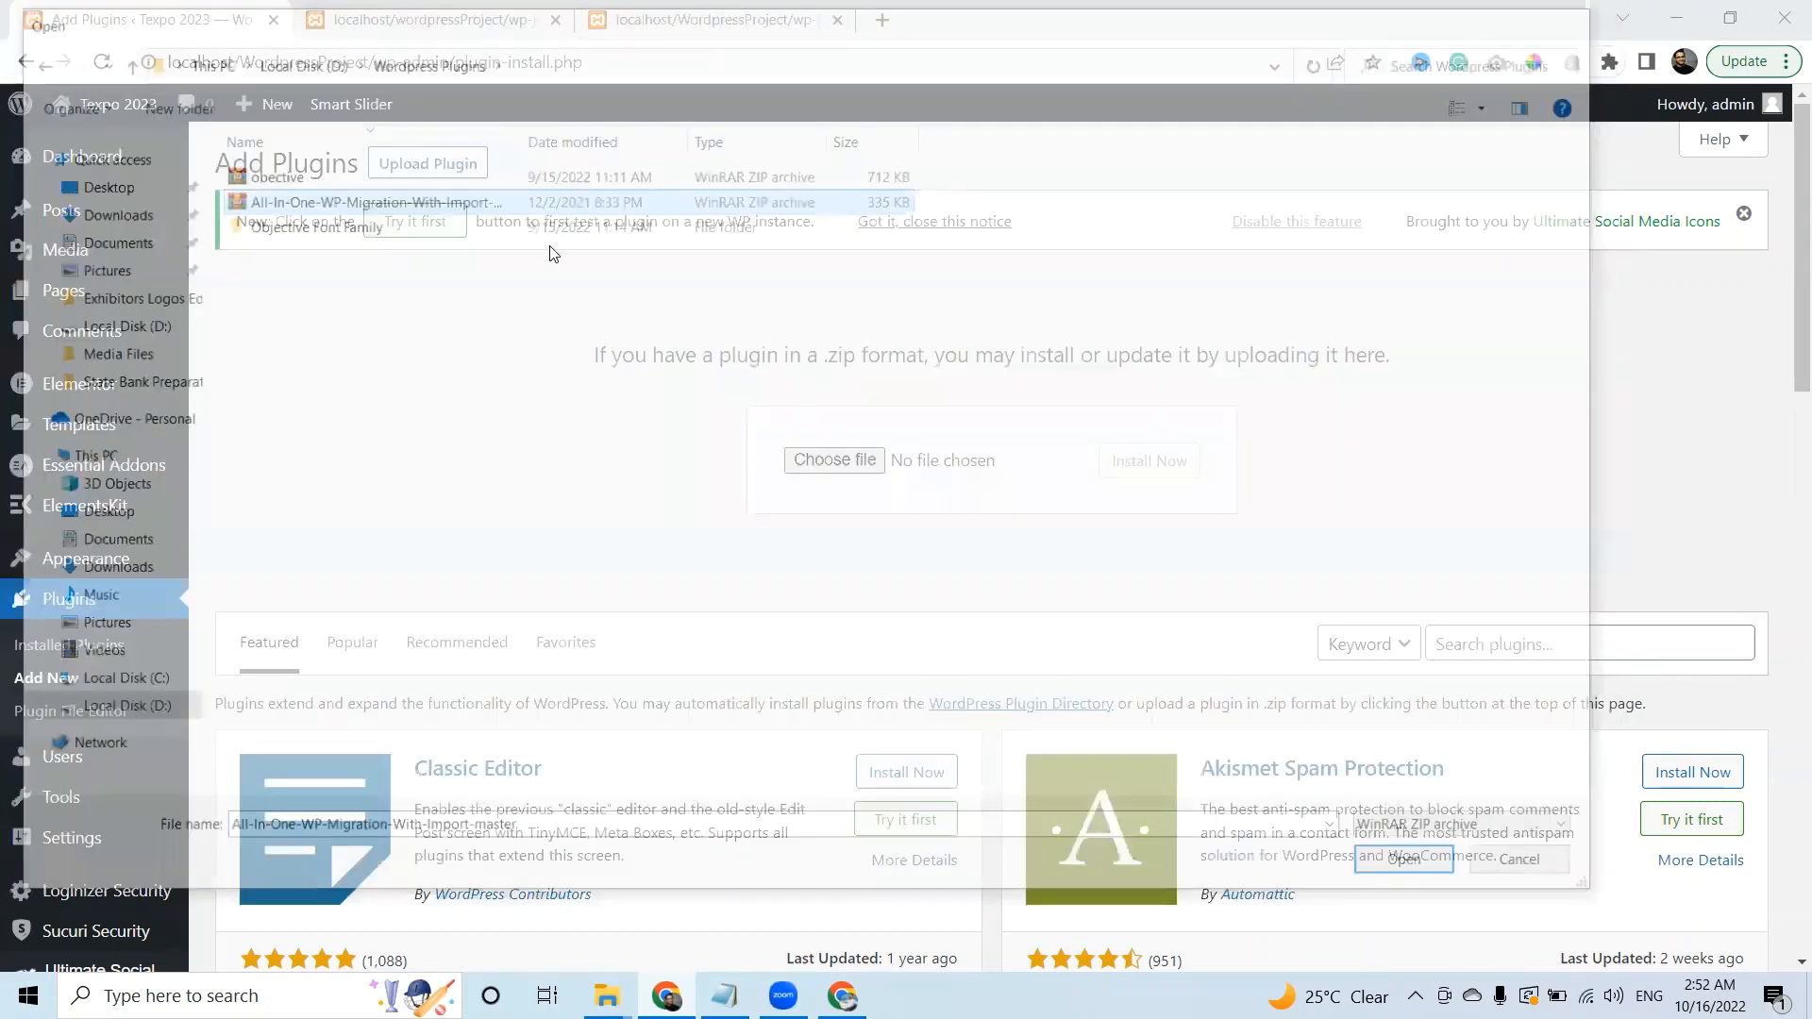
click(1153, 461)
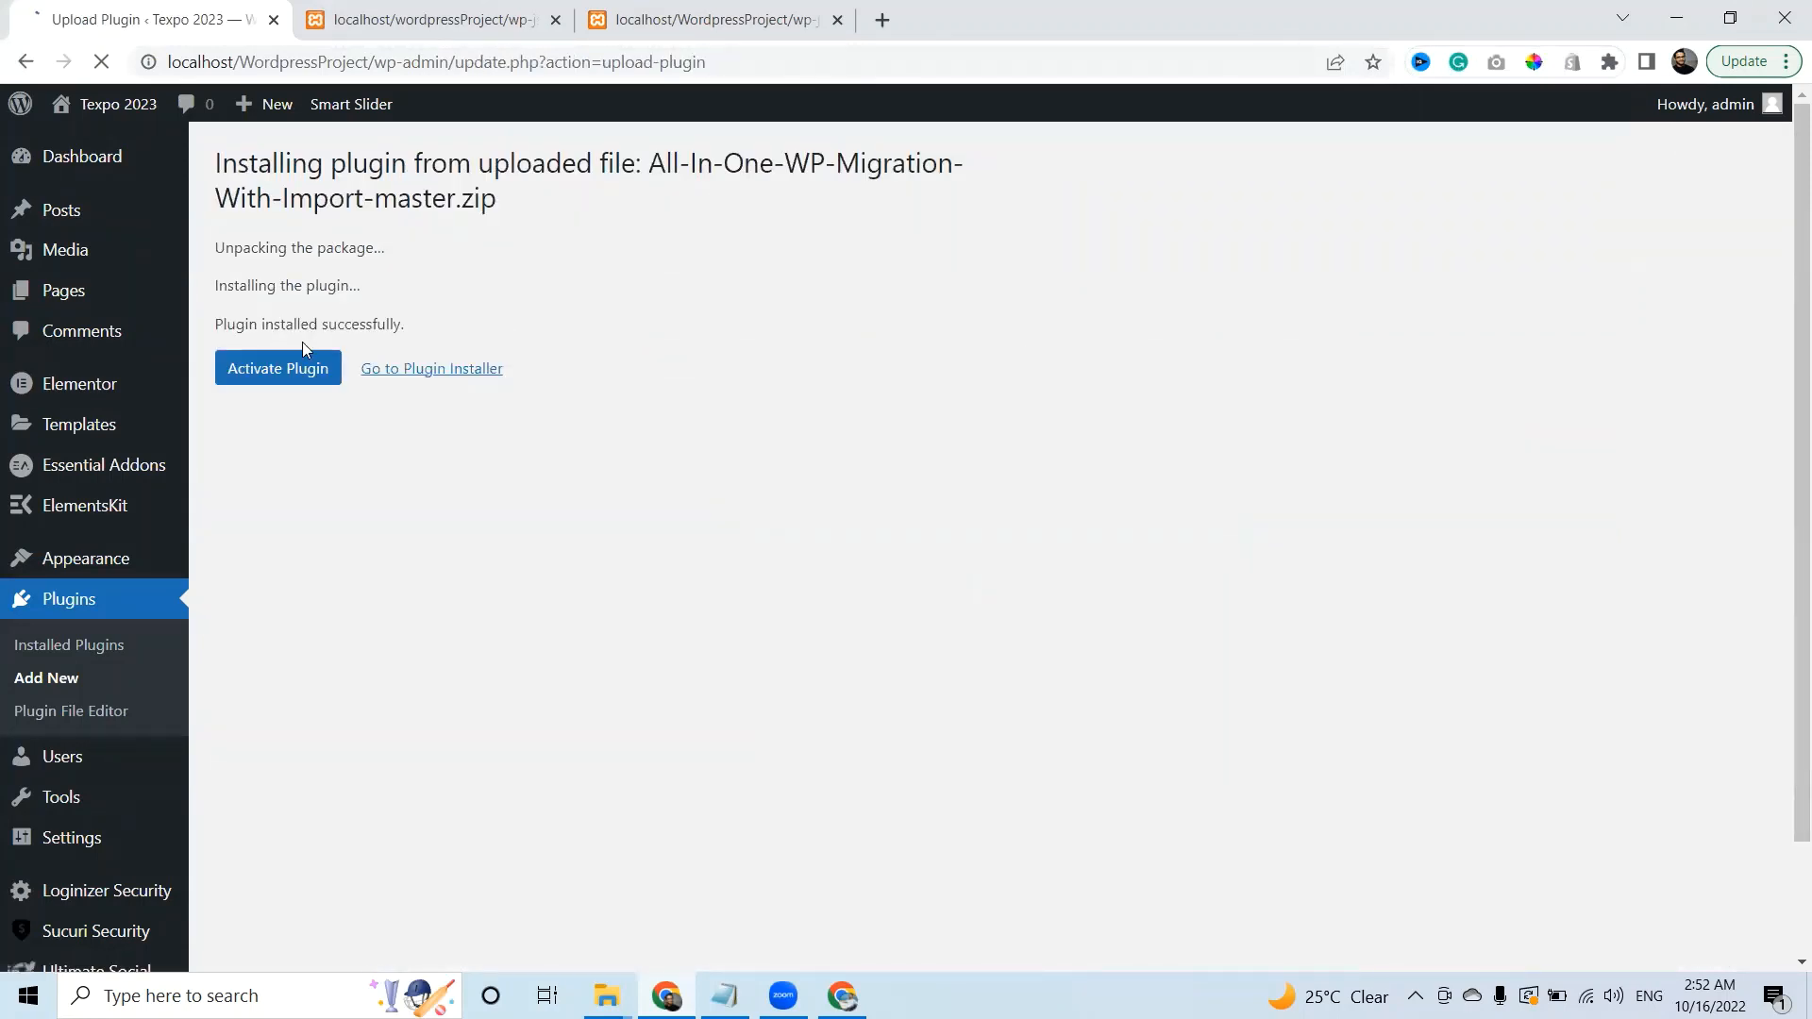
click(278, 372)
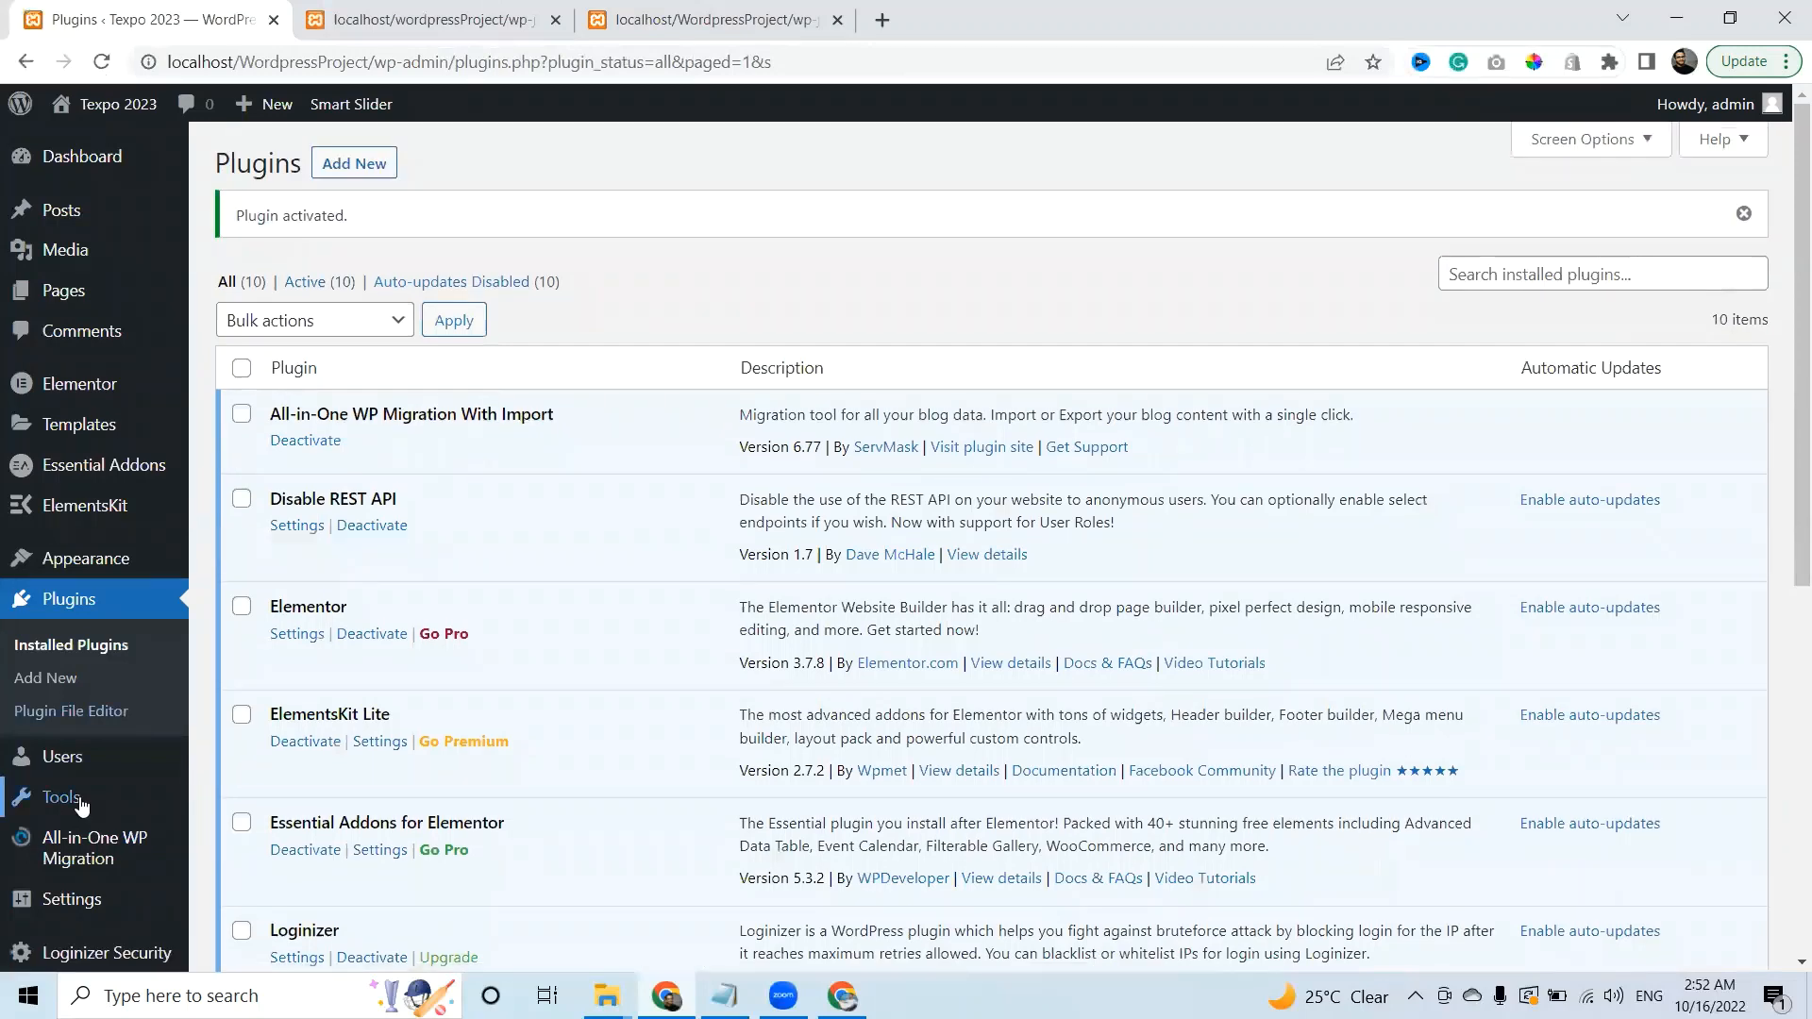
Scroll down the admin sidebar and go to the Sucuri Security dashboard.
mouse_move(80, 849)
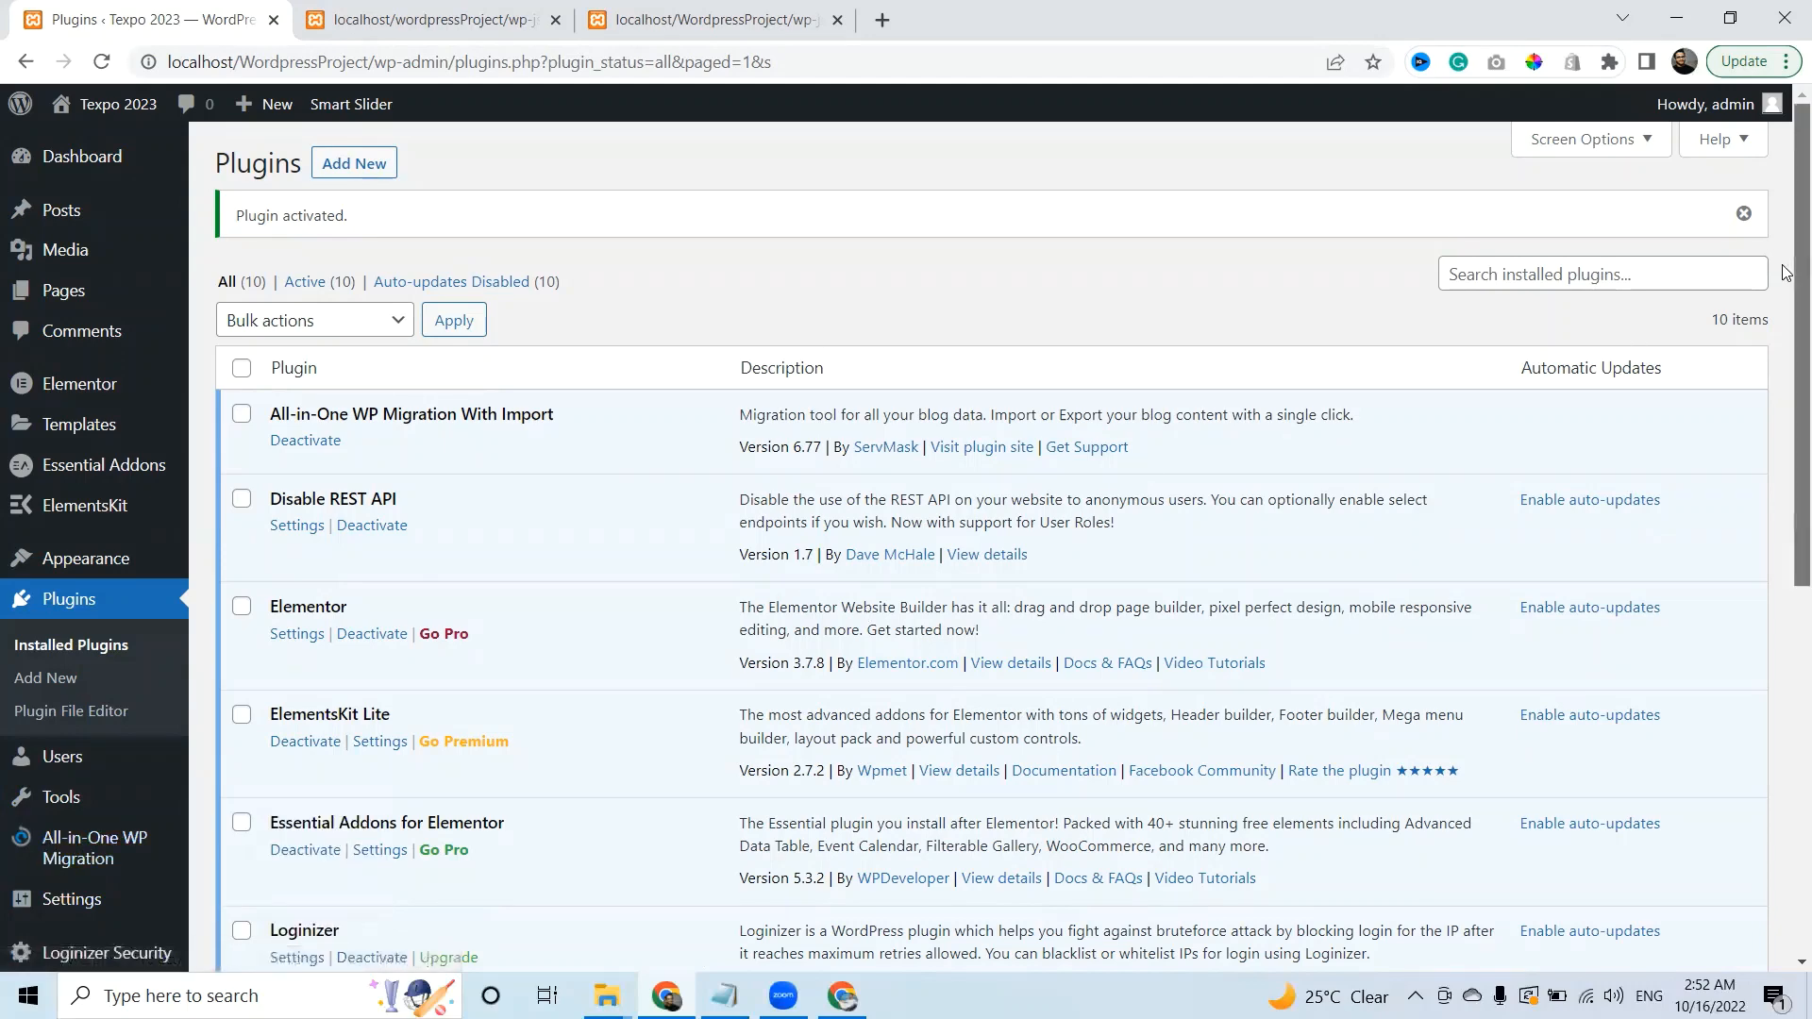
scroll(1787, 573, down, 6)
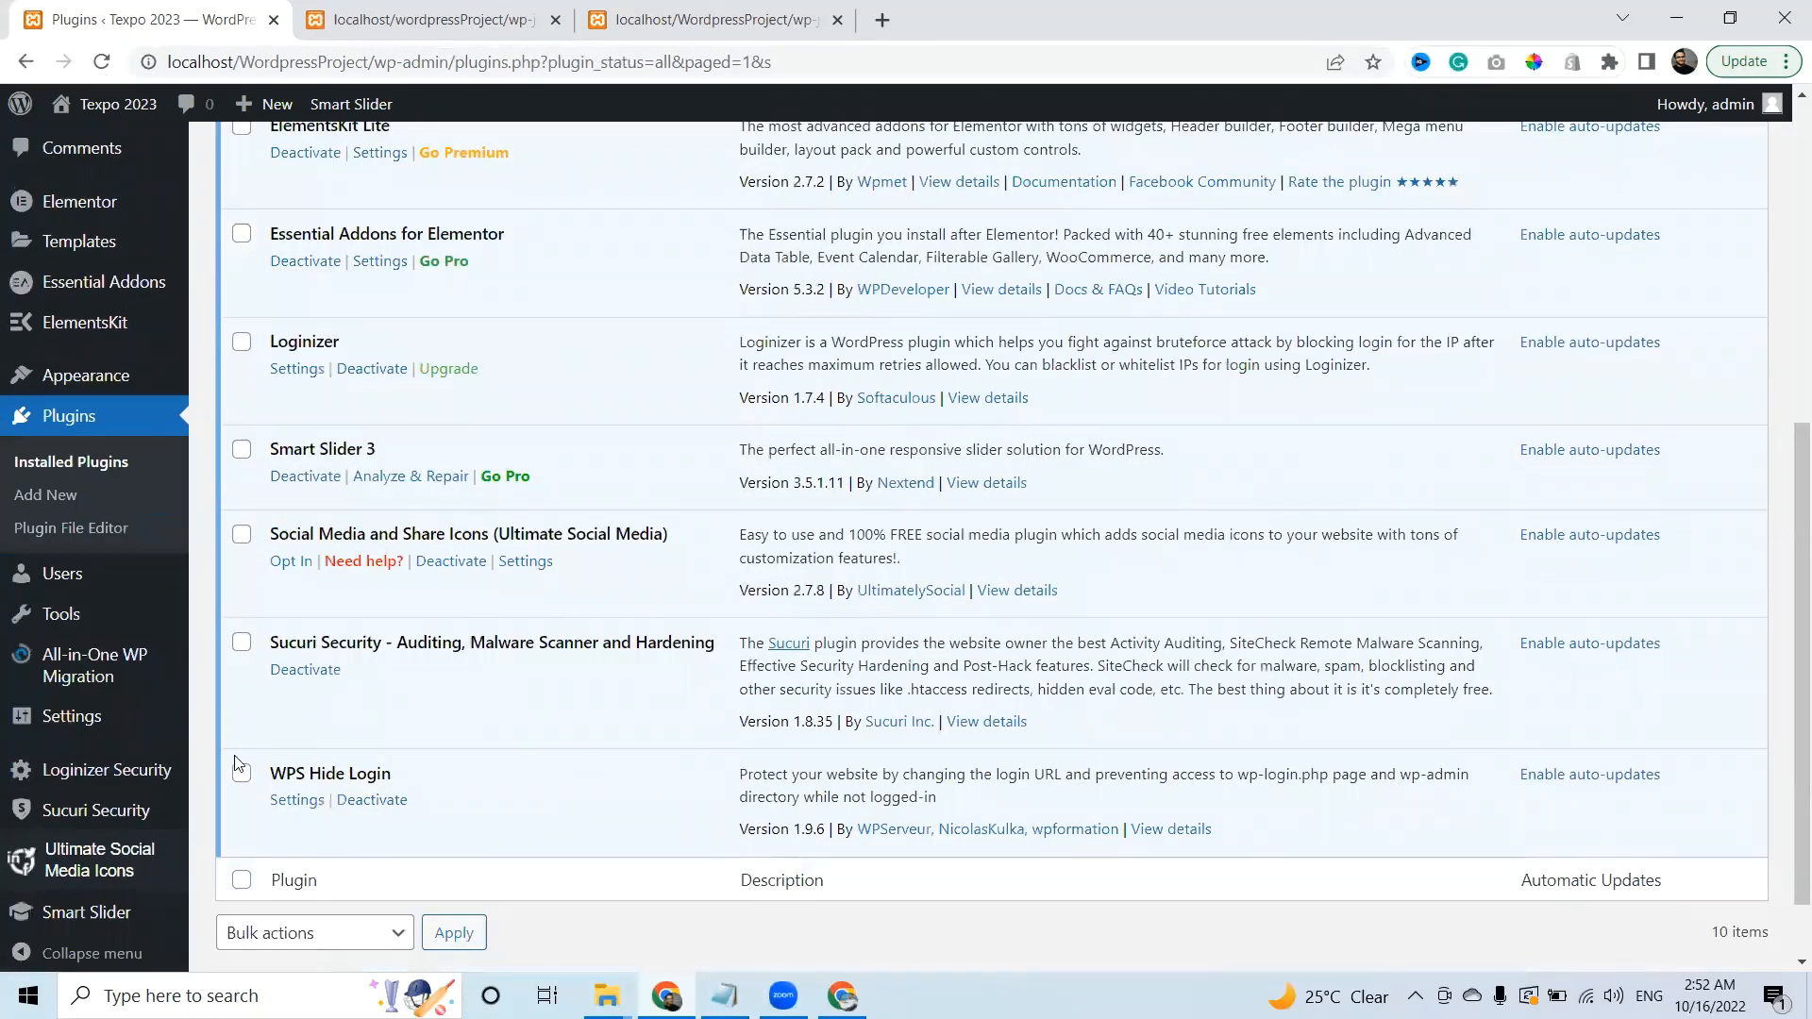
mouse_move(36, 783)
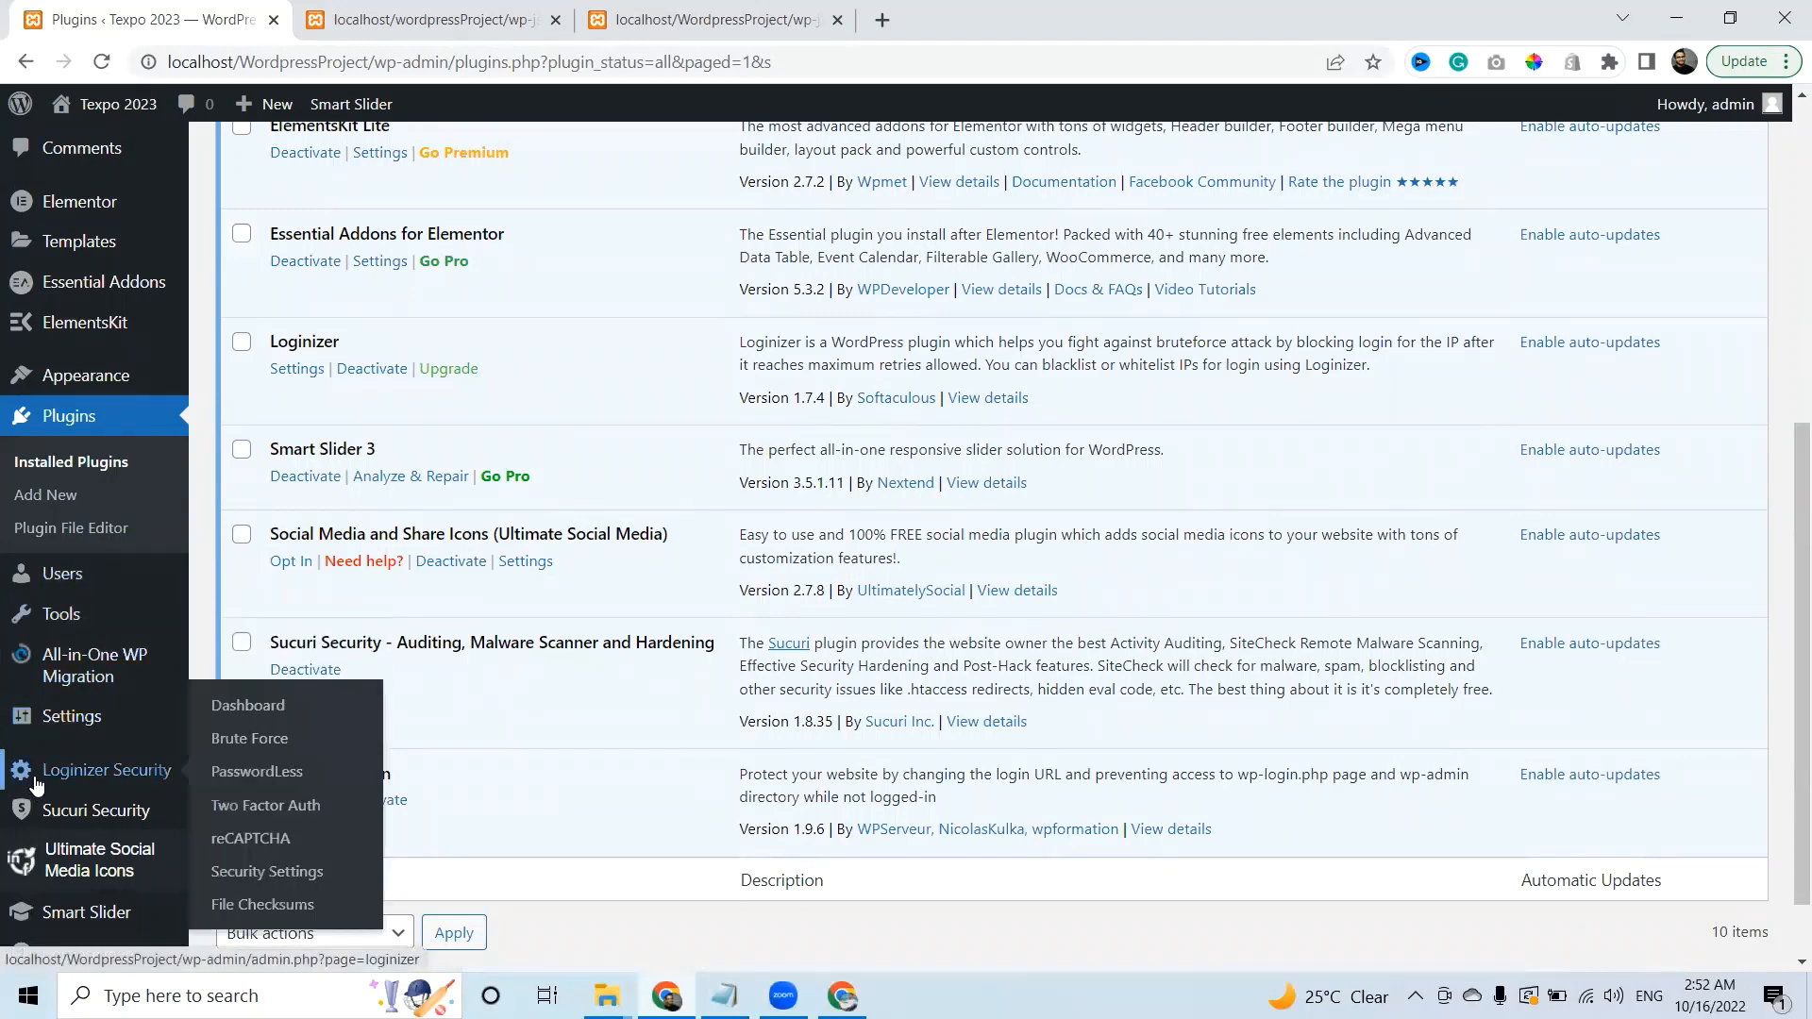
click(81, 818)
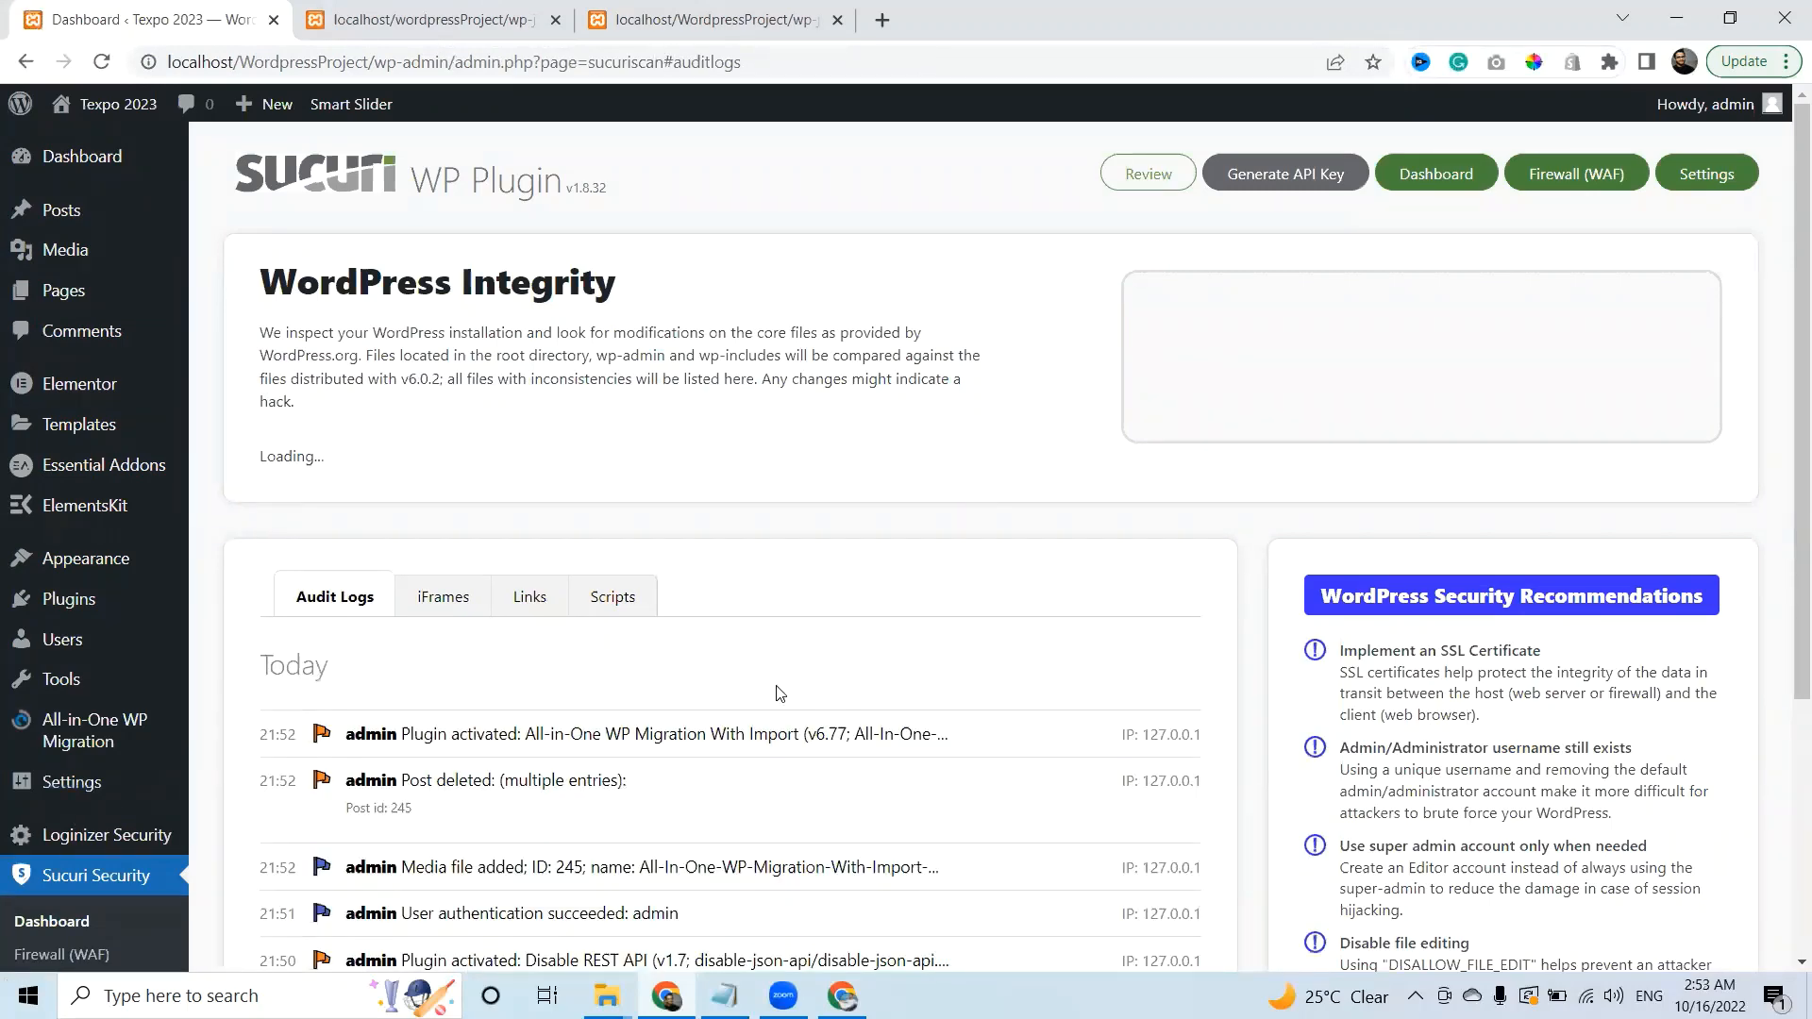
Highlight the plugin activation, Post deleted, Media file added and login entries in Sucuri's Audit Logs.
scroll(1786, 428, down, 3)
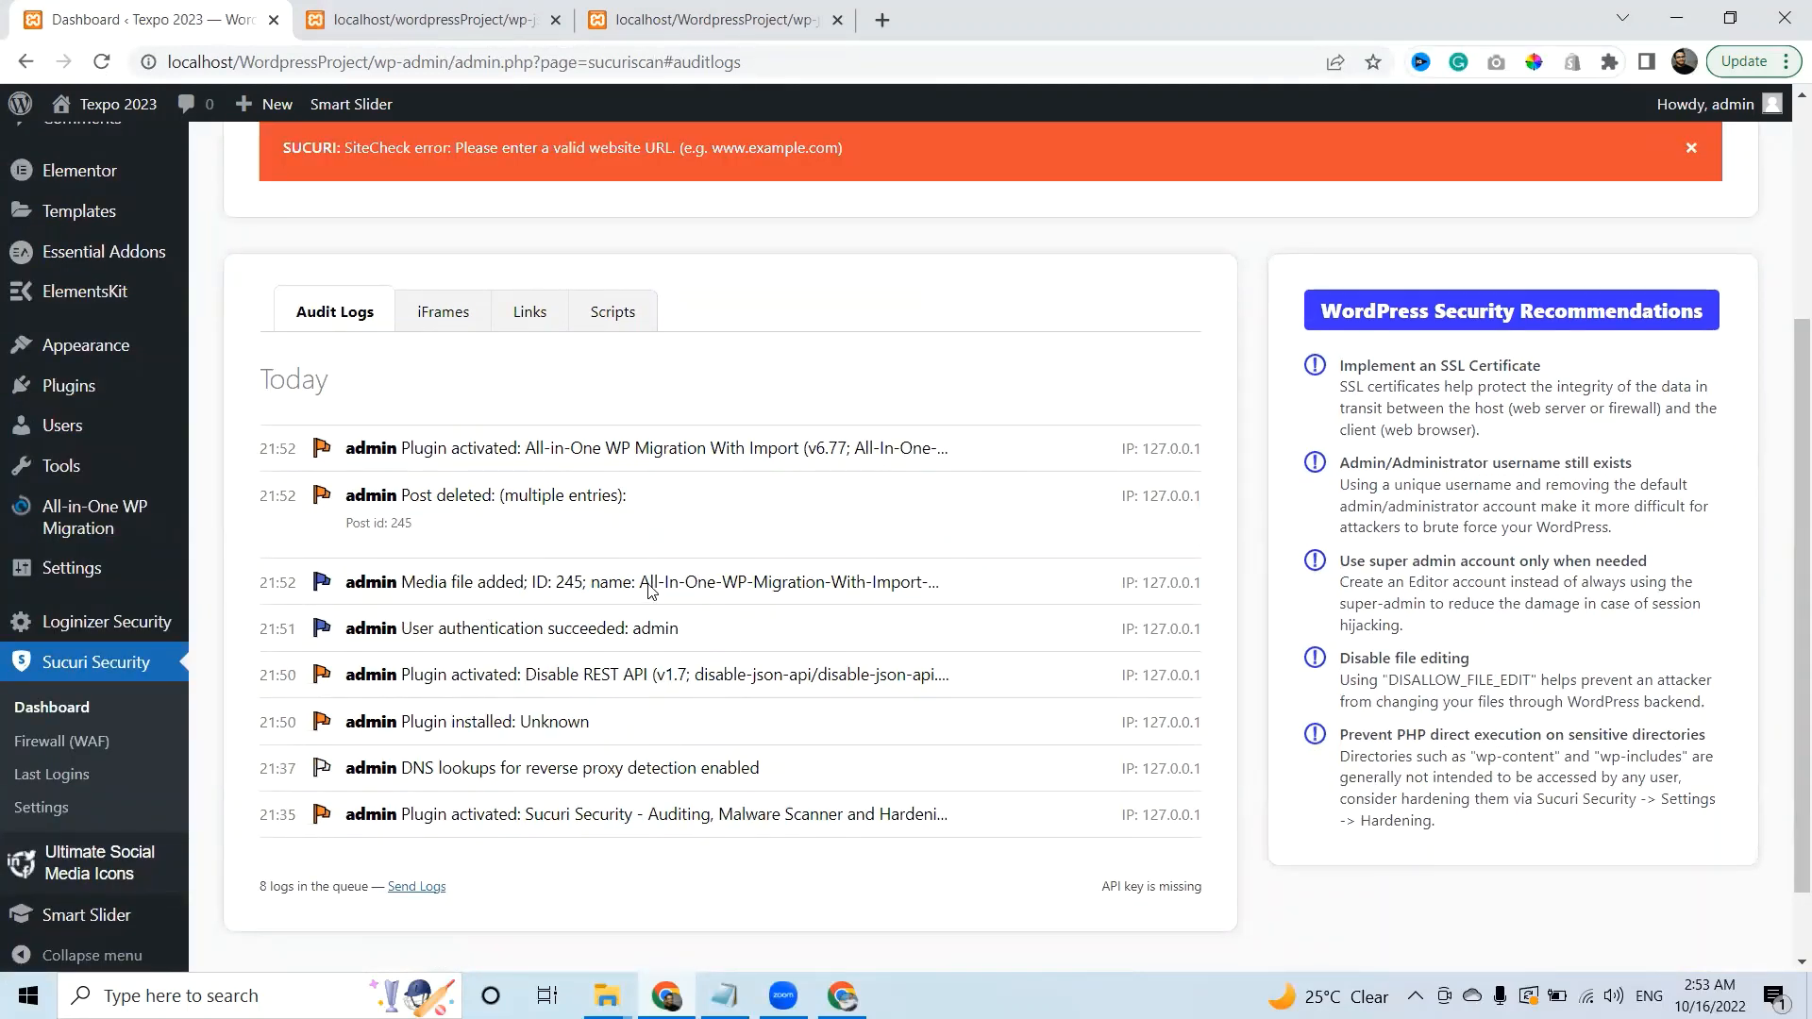
drag(433, 450, 885, 472)
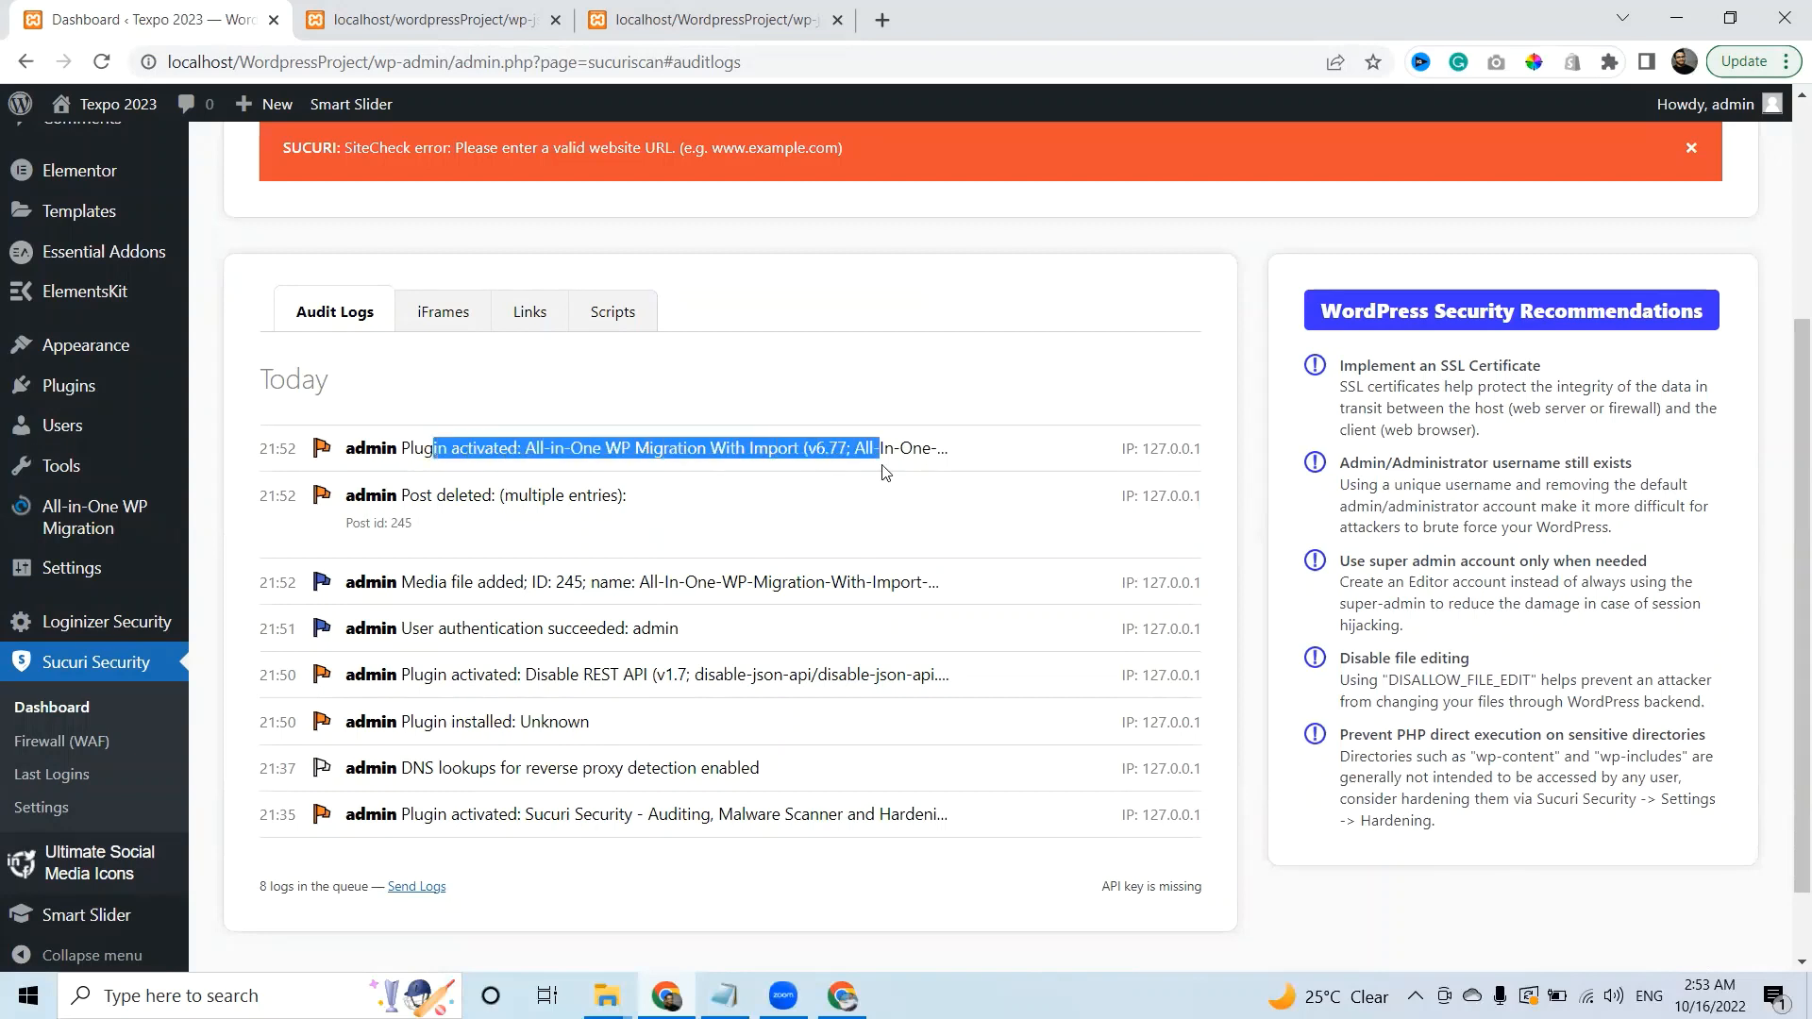
drag(410, 495, 578, 498)
drag(415, 582, 493, 582)
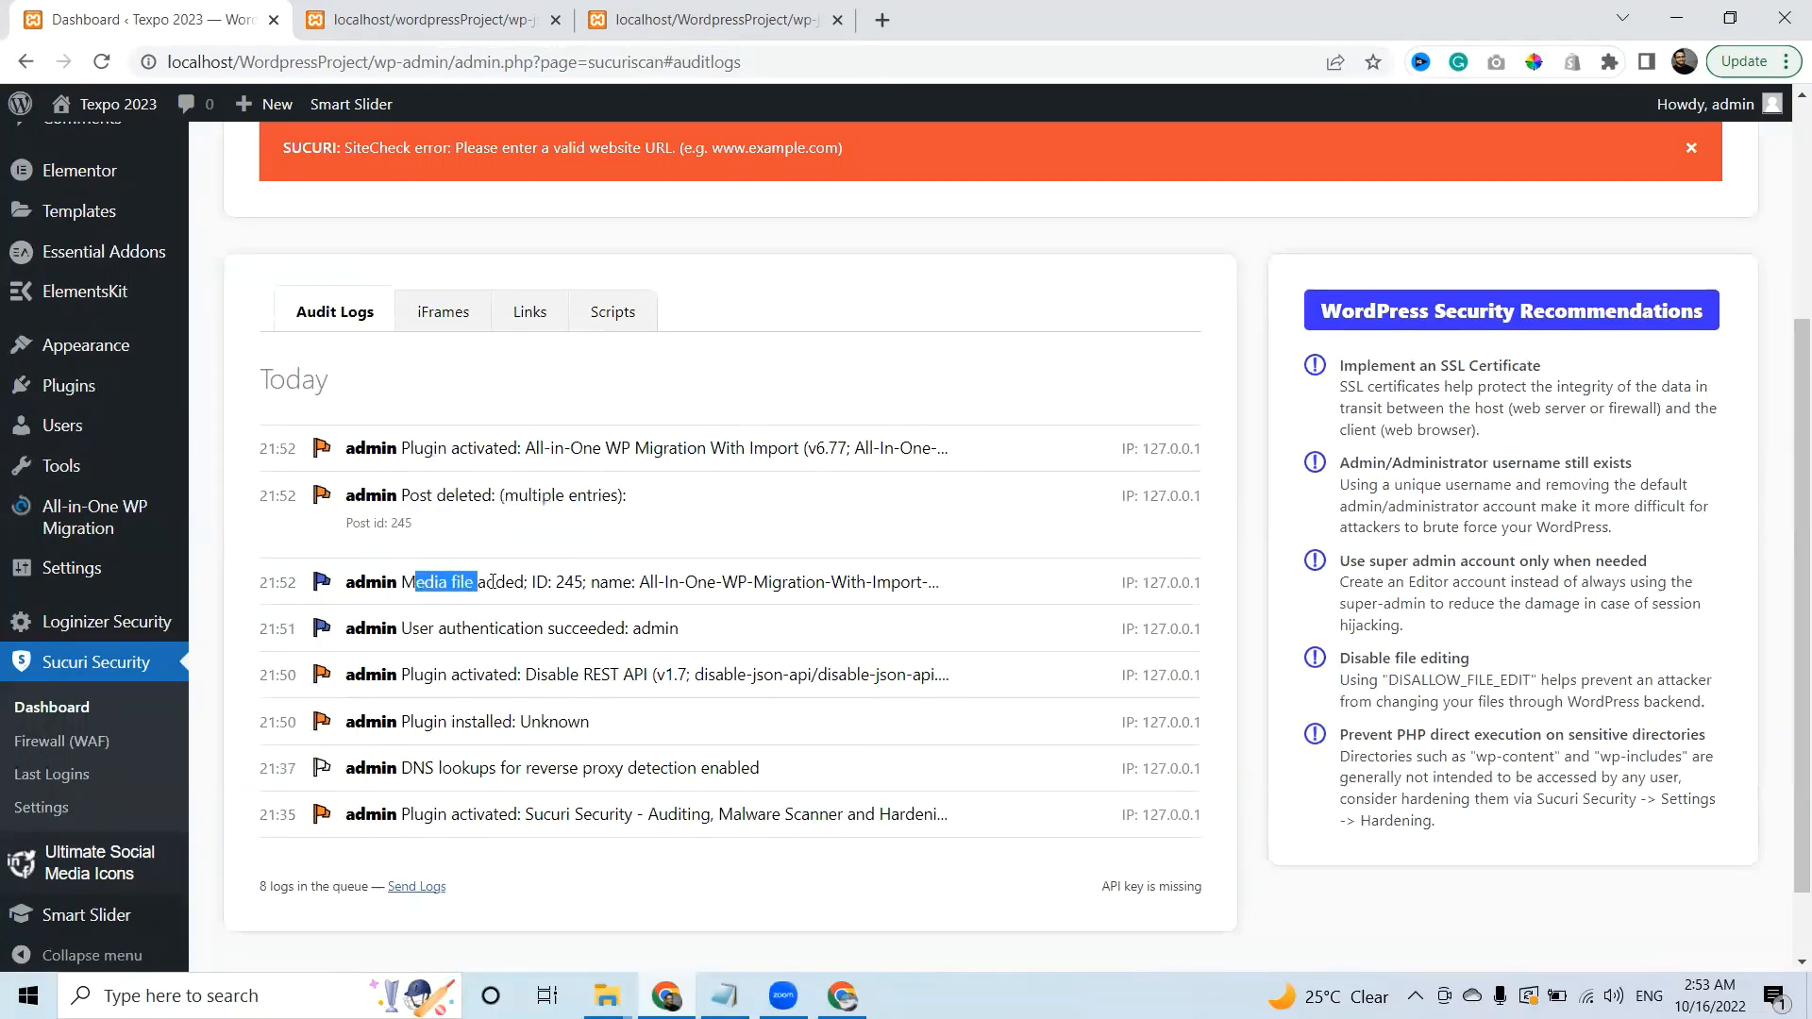
drag(672, 582, 657, 627)
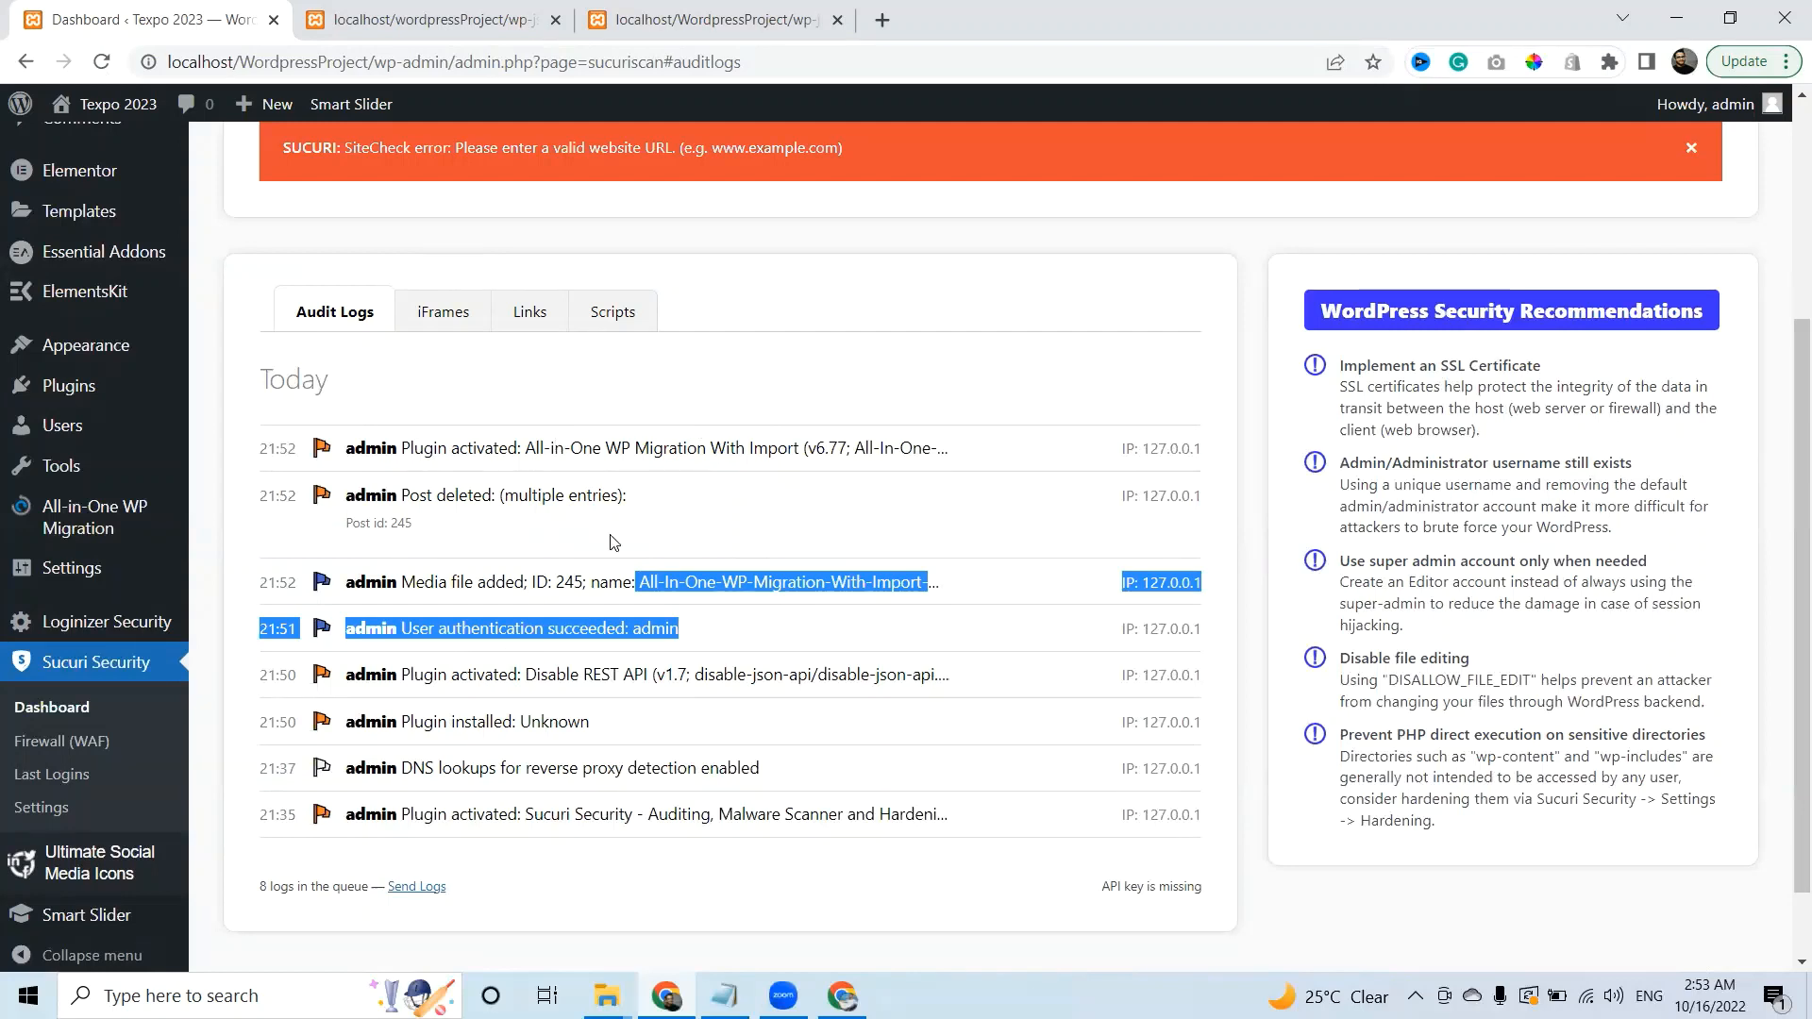
click(561, 534)
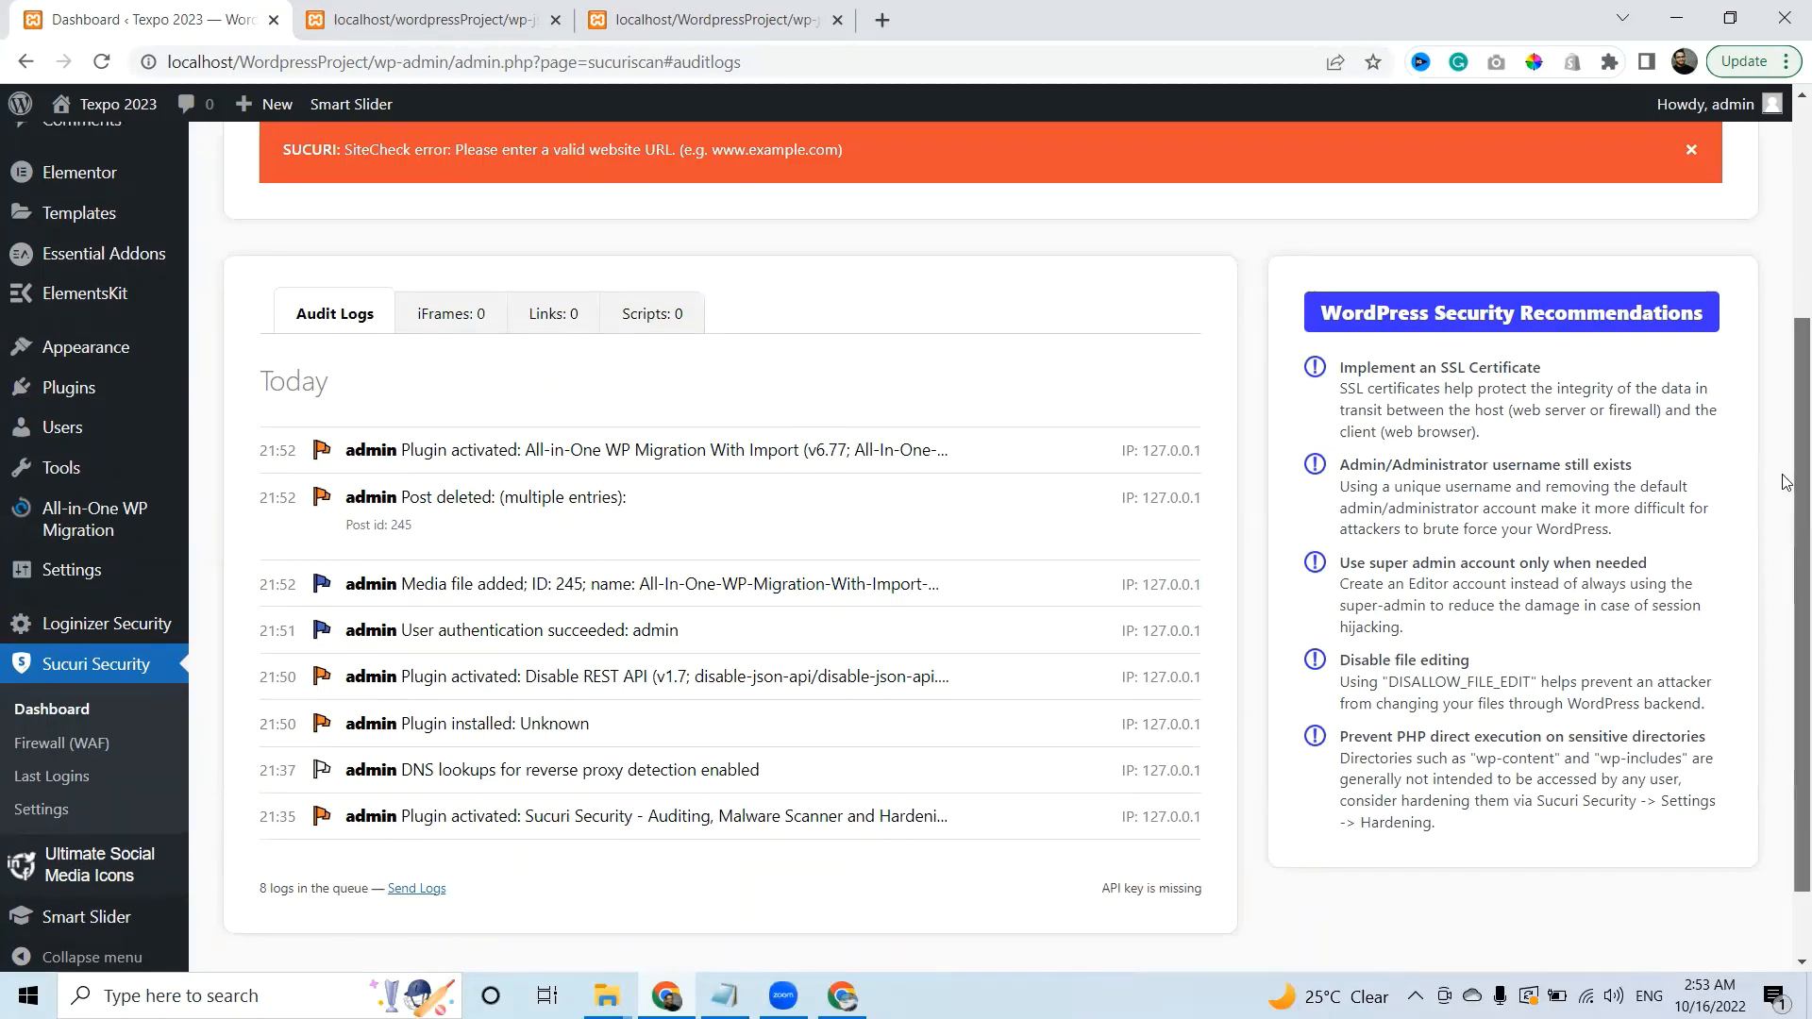
drag(1787, 557, 1786, 400)
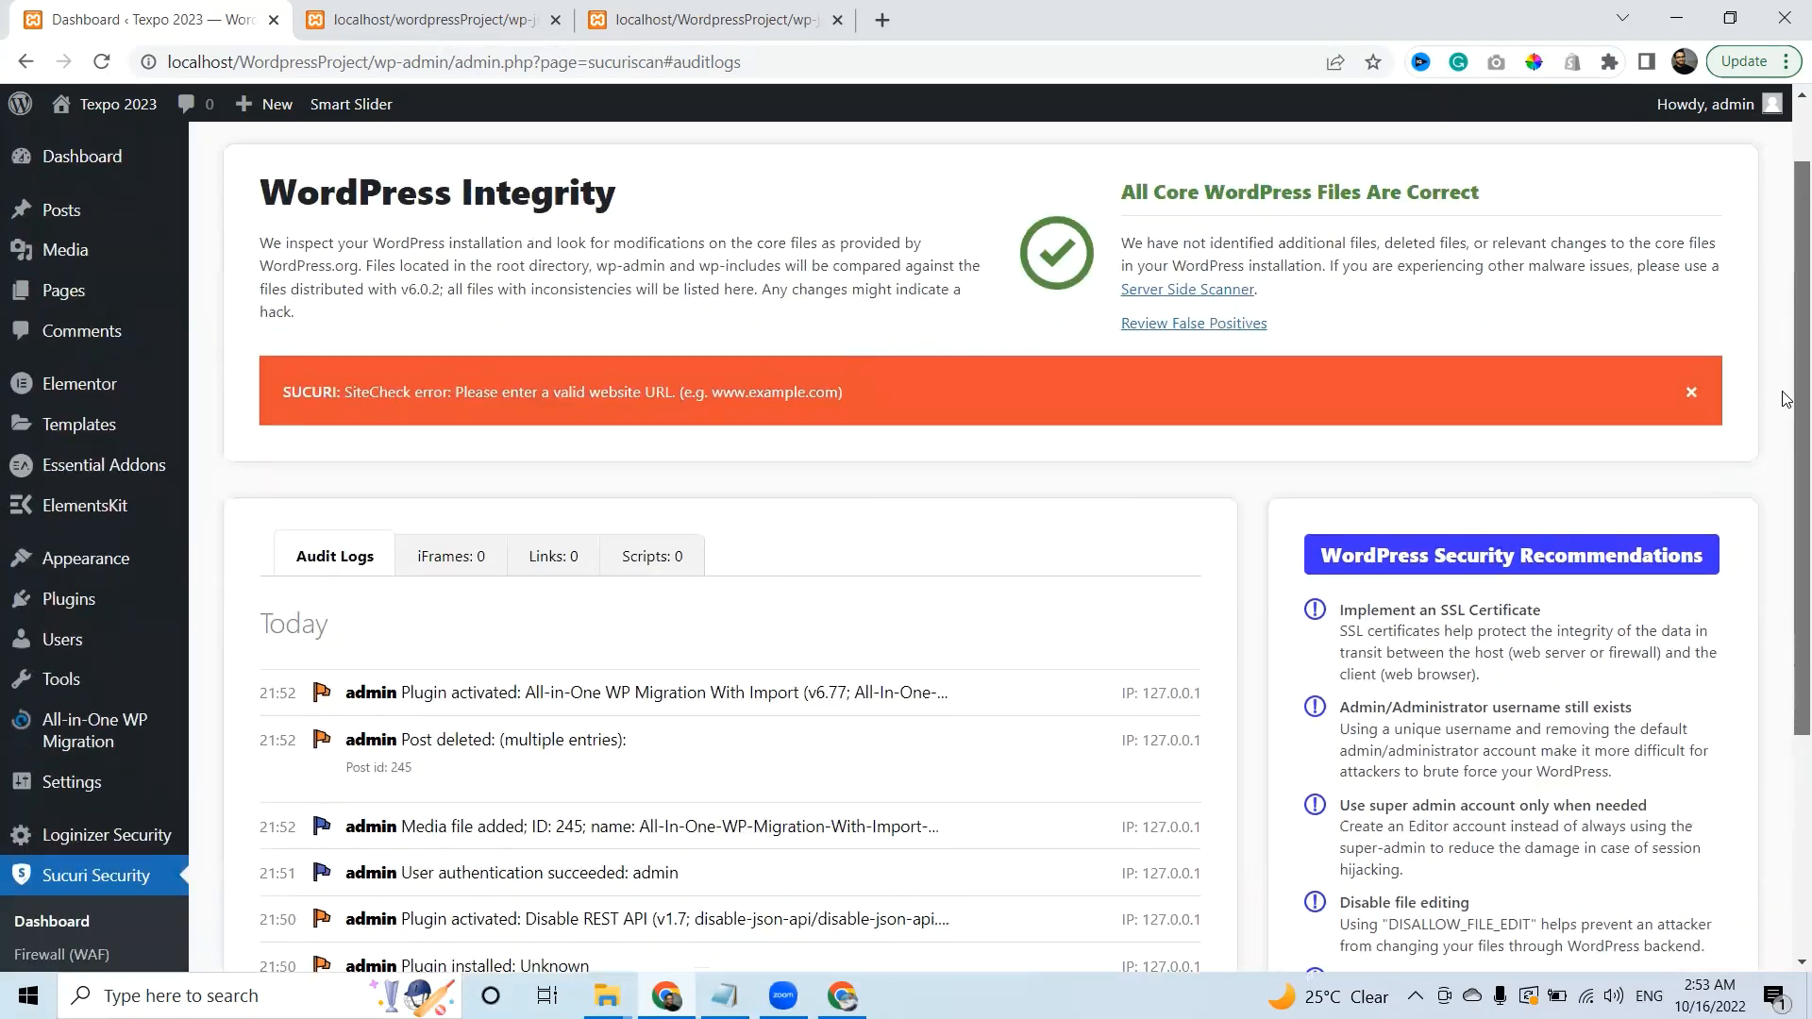
scroll(1384, 344, up, 1)
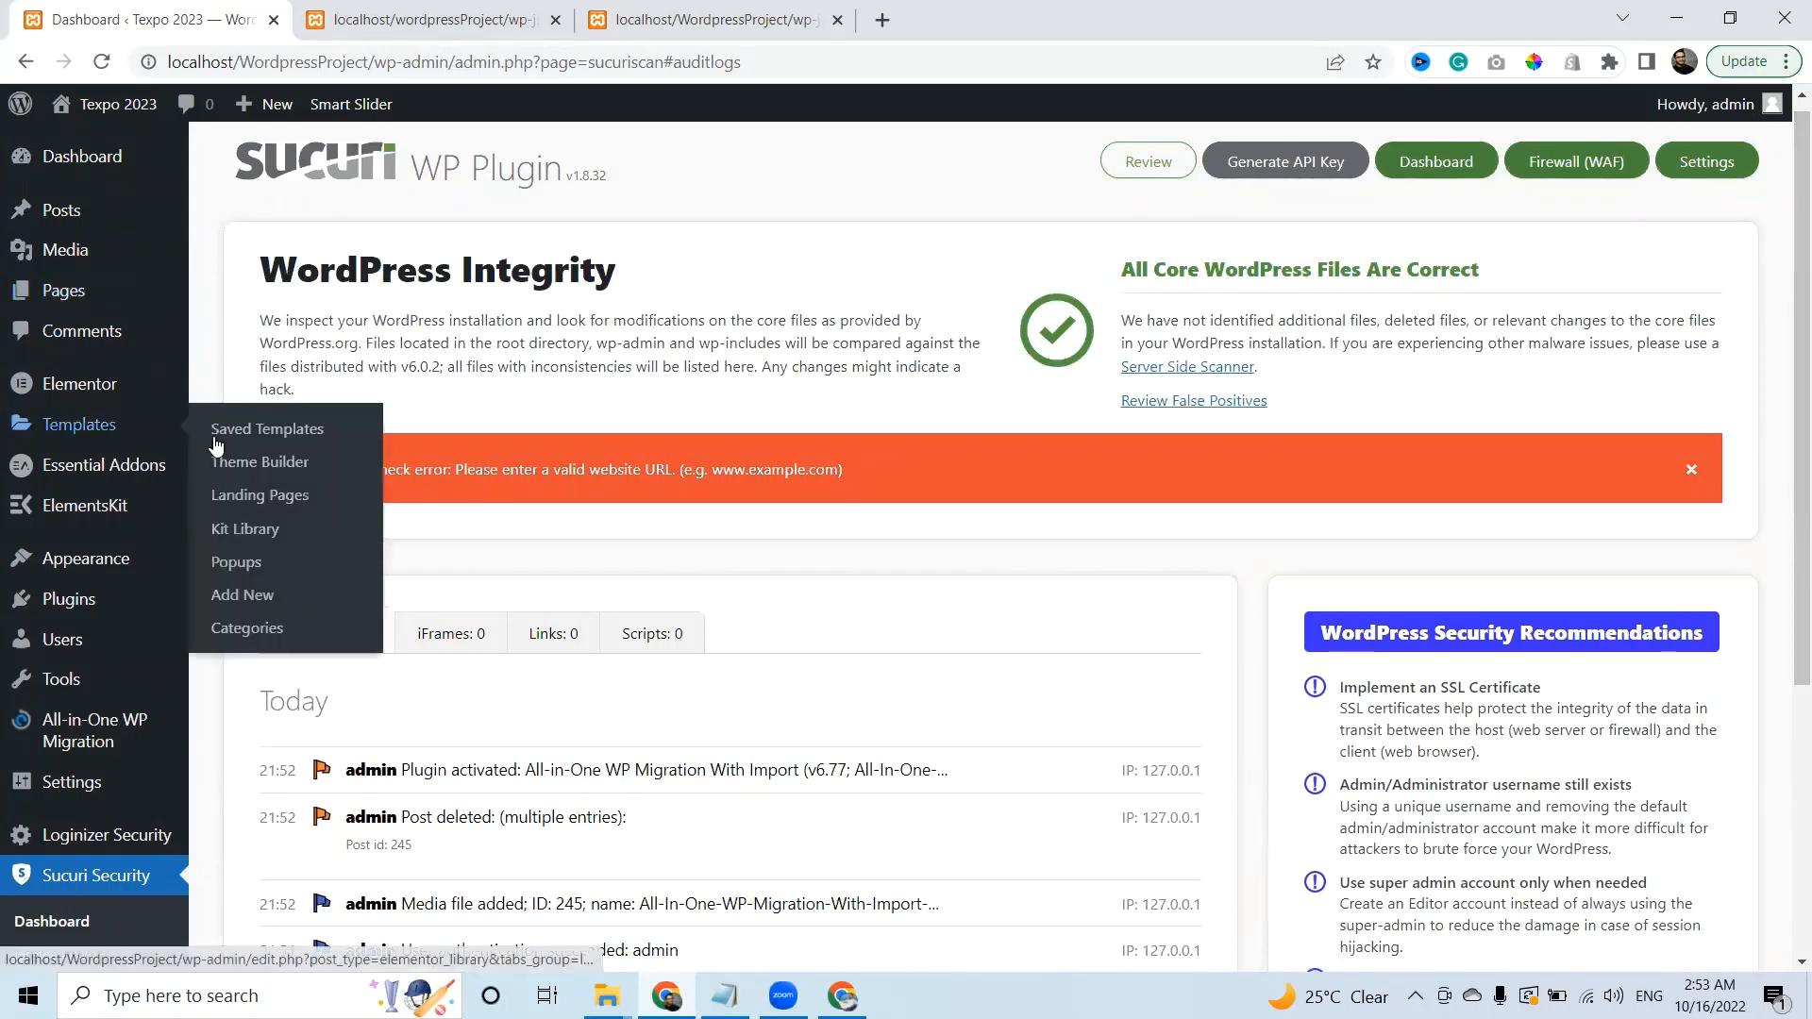
Export the whole site to File with All-in-One WP Migration.
mouse_move(94, 729)
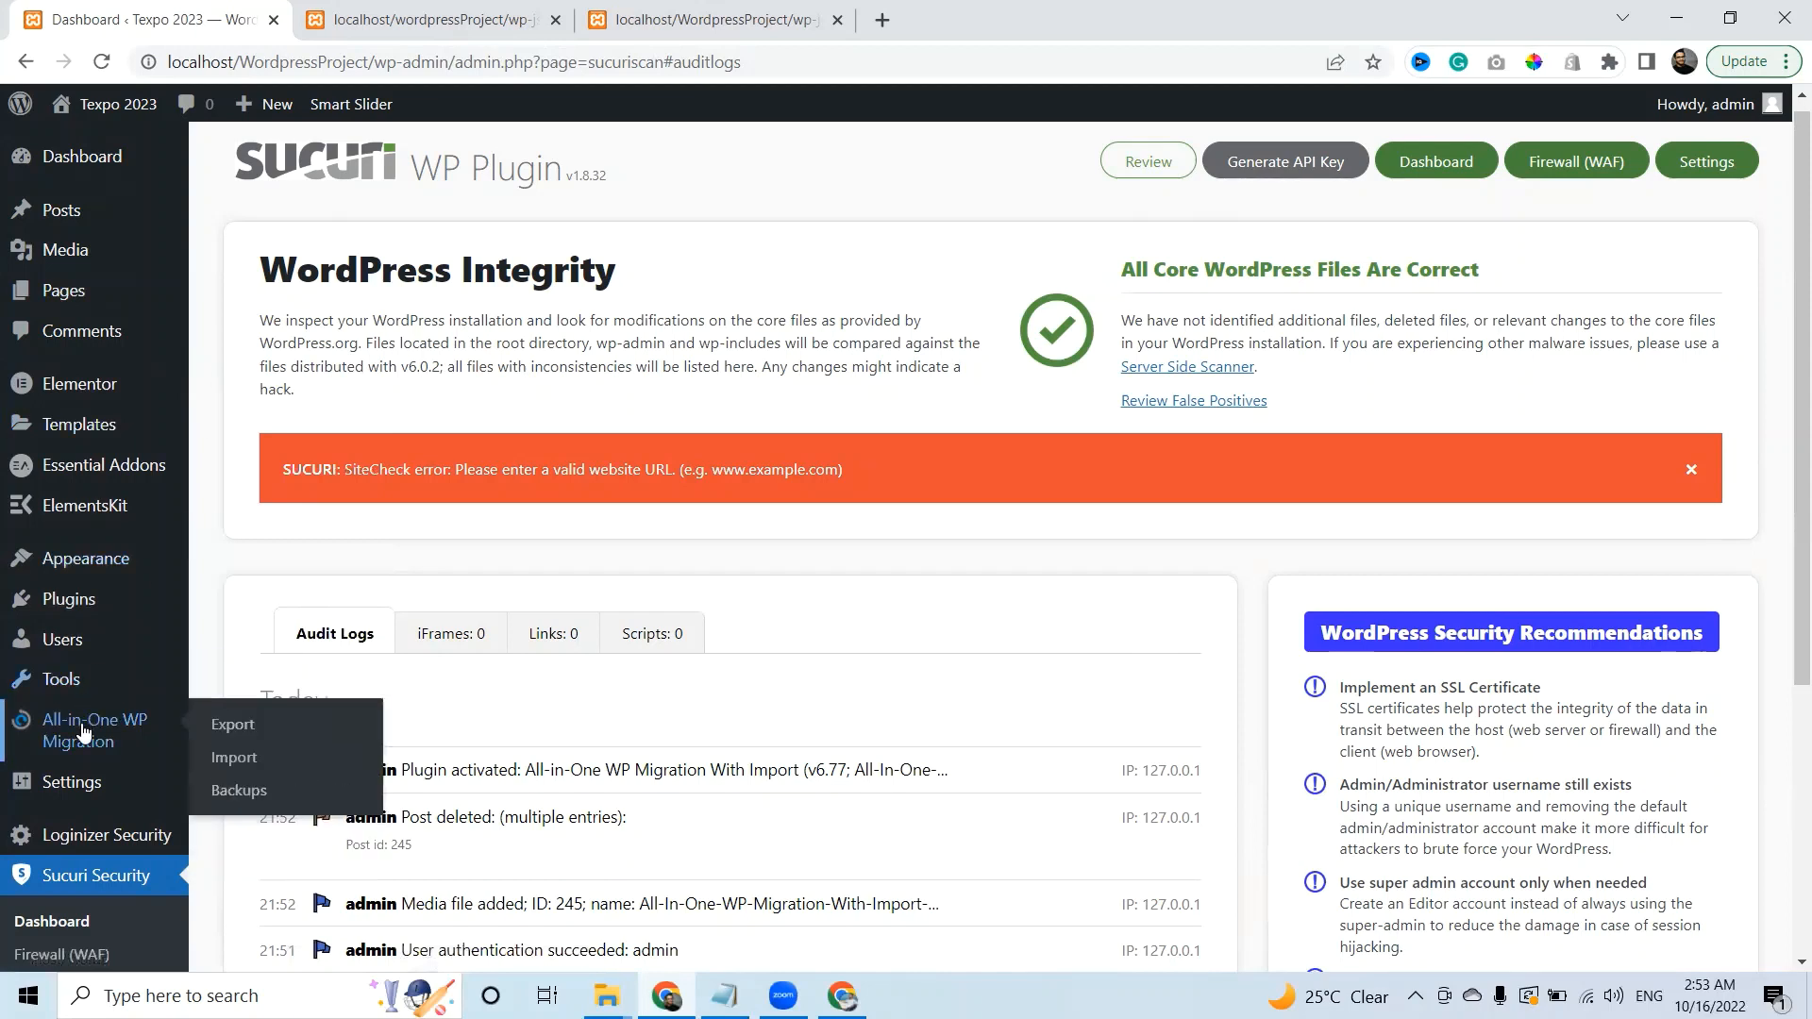
click(243, 734)
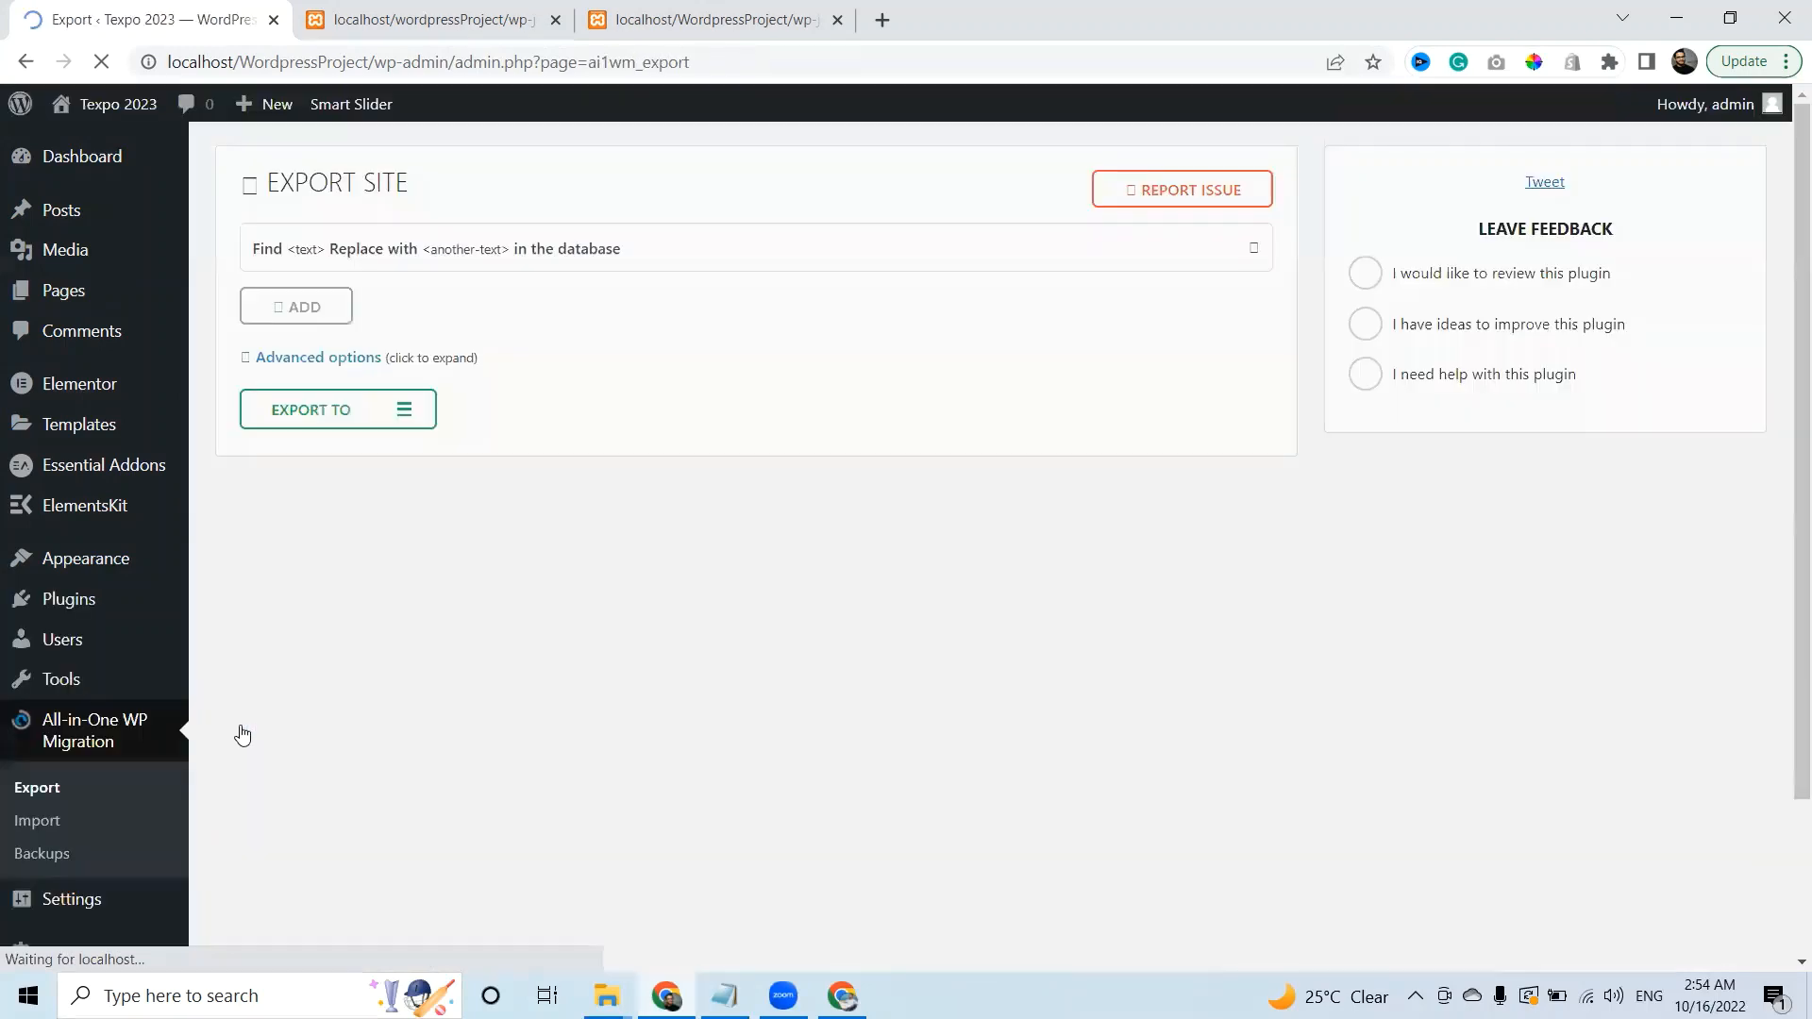
click(397, 416)
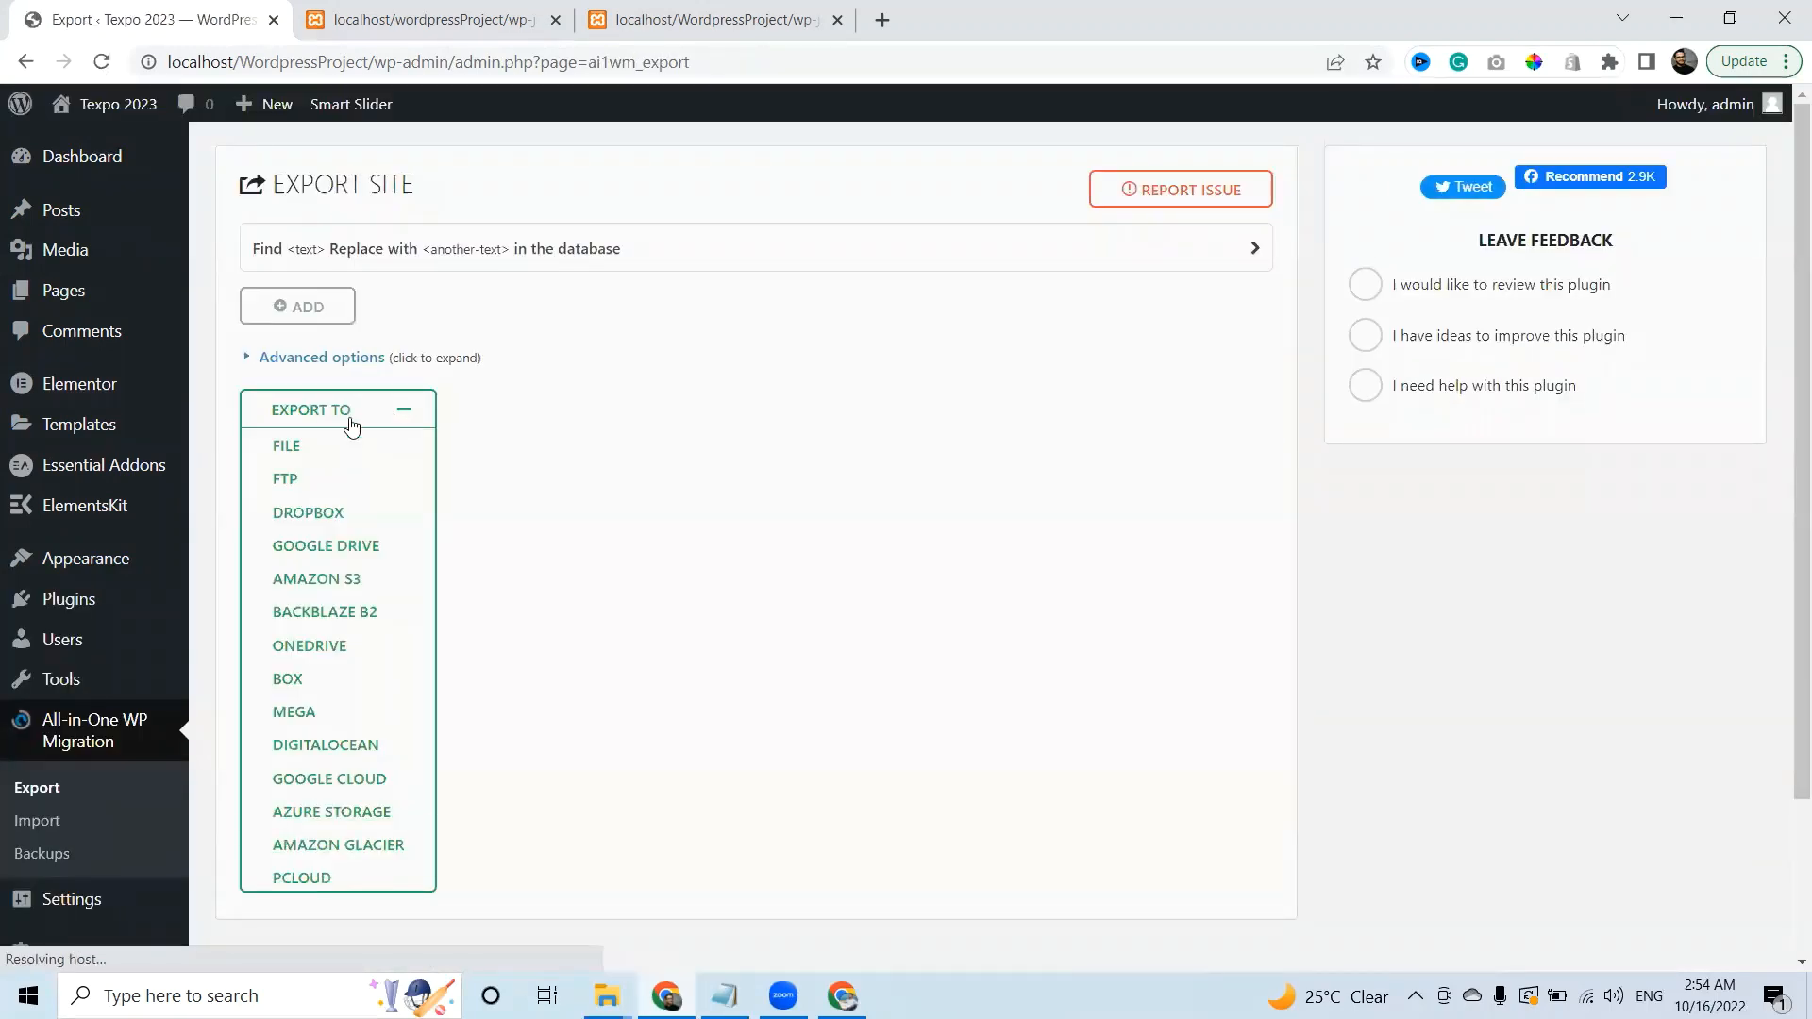
click(287, 445)
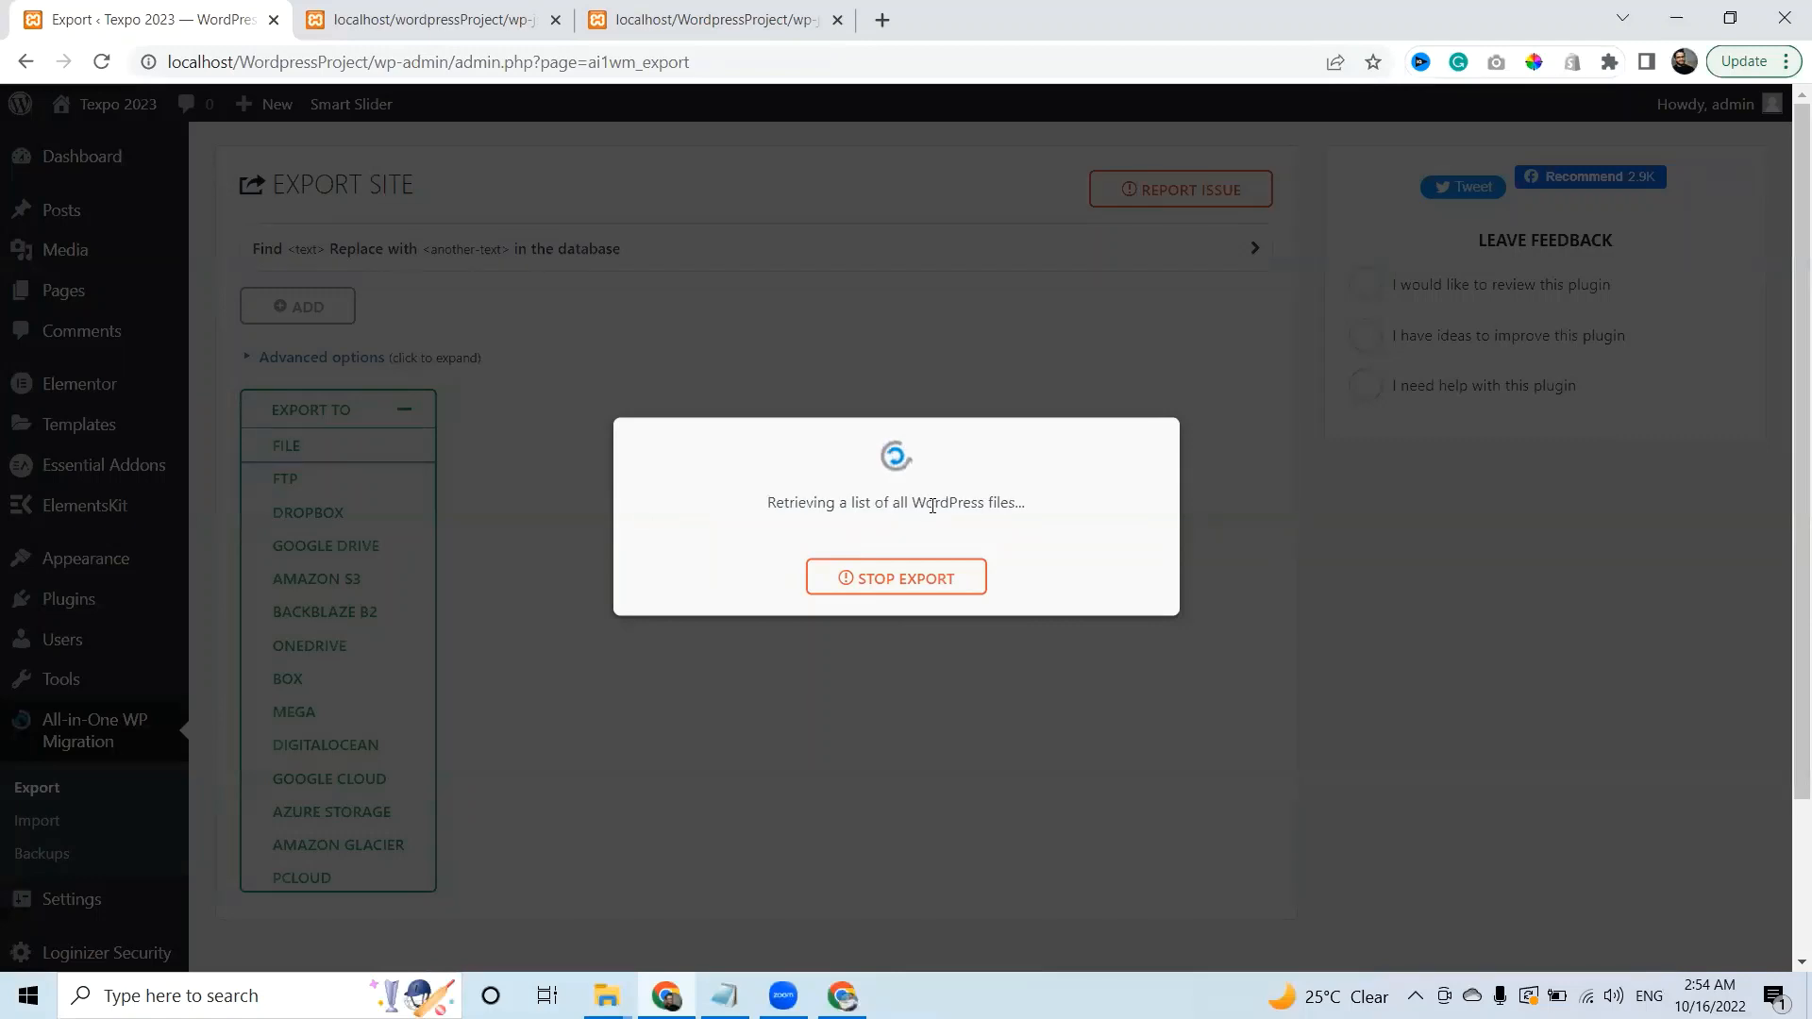
Close the REST API JSON and remaining localhost tabs, leaving a blank new tab.
click(538, 19)
click(556, 20)
click(556, 20)
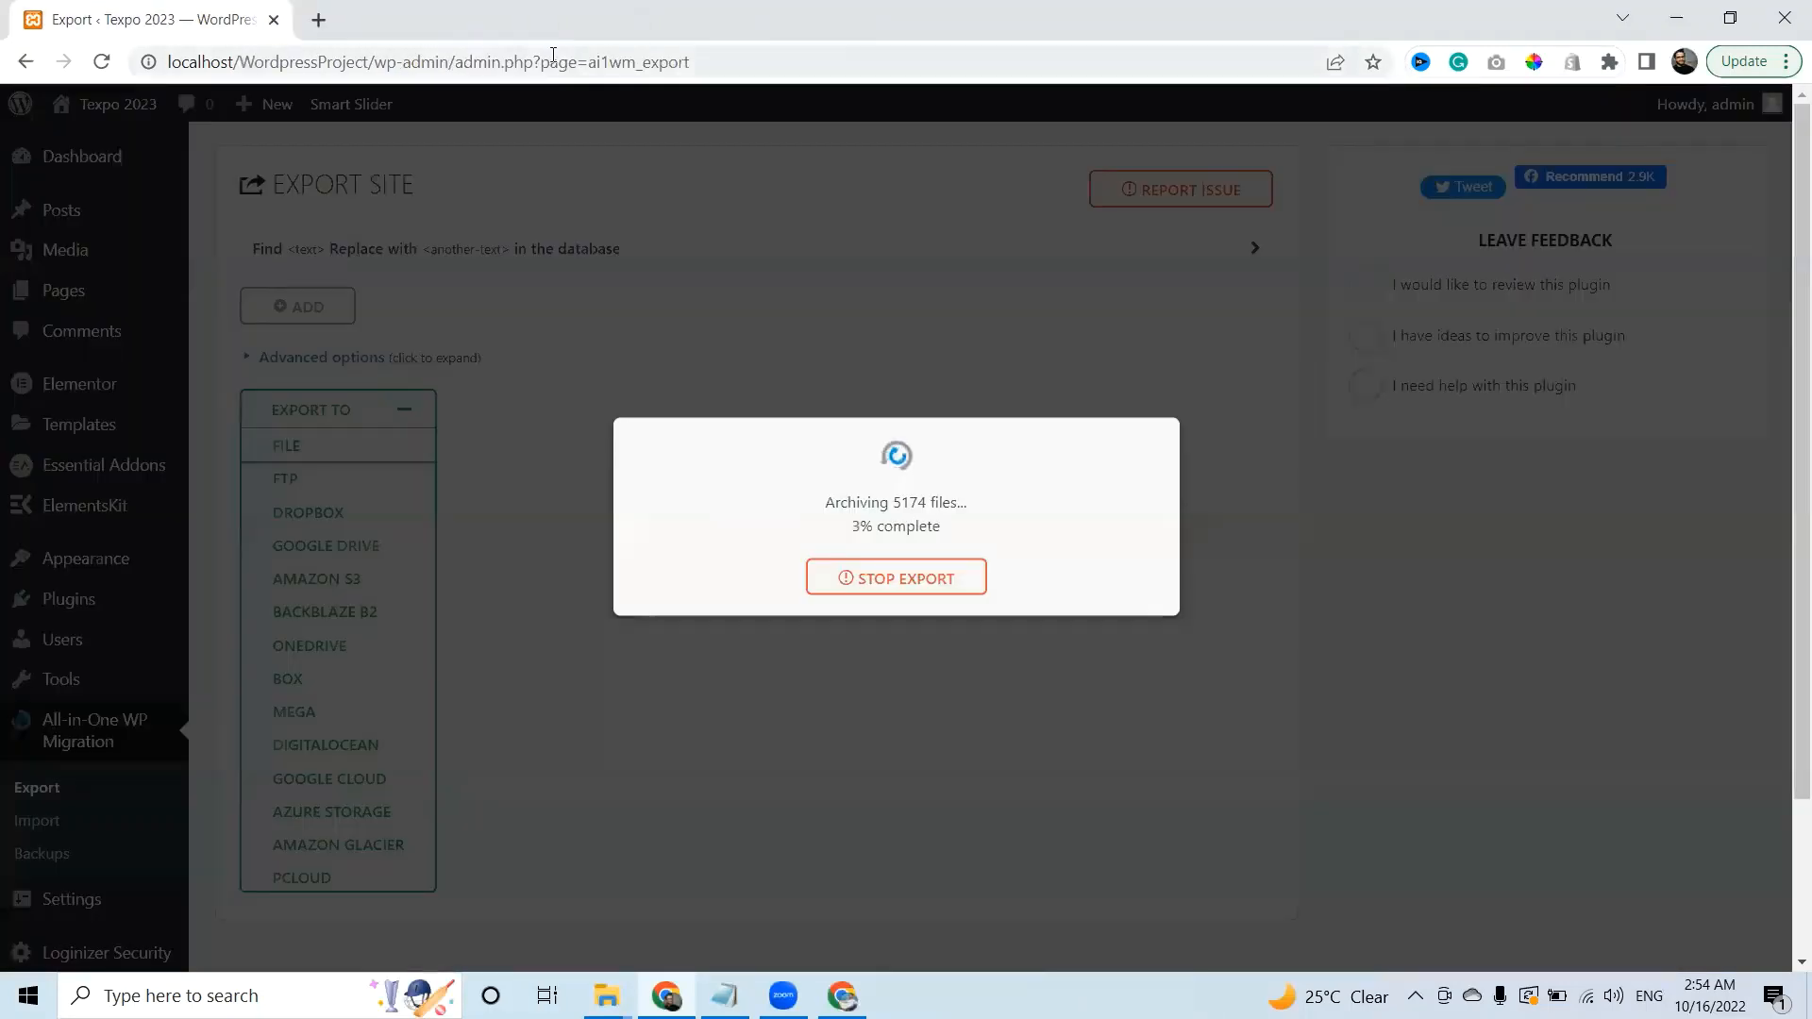
click(317, 20)
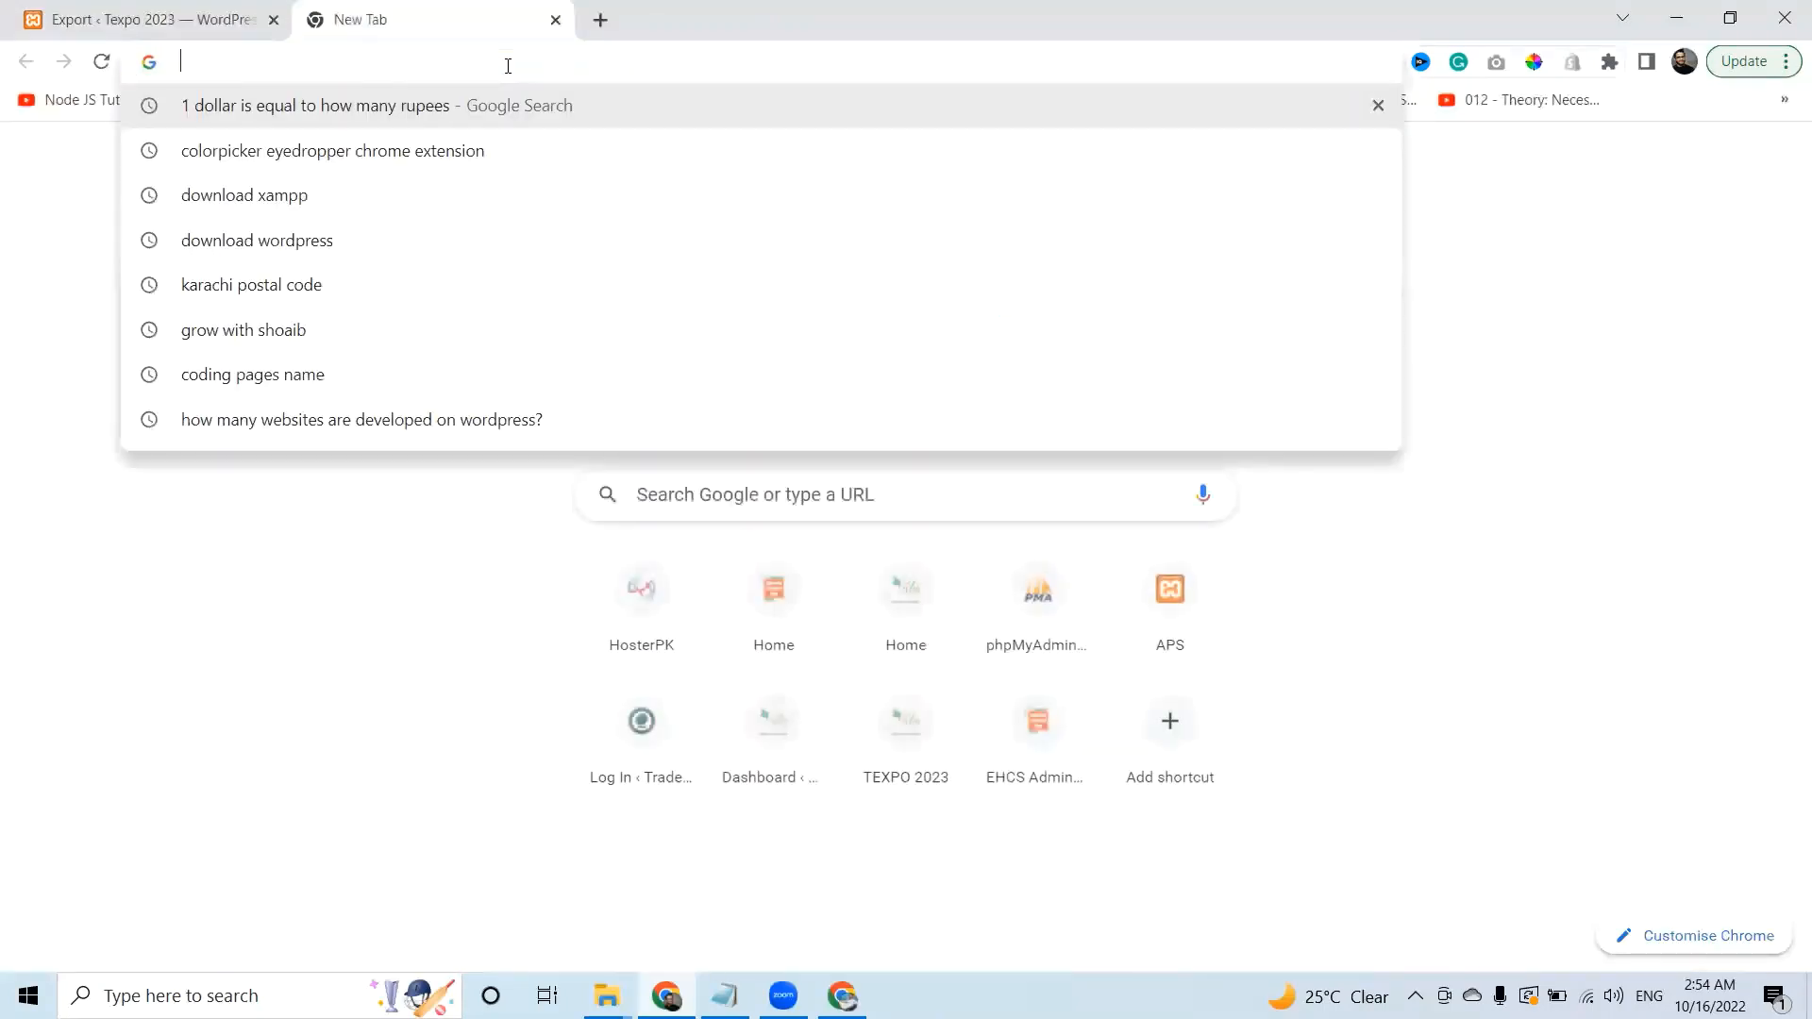
Load hosterpk.com and log into the HosterPK client area.
text(host)
key(Return)
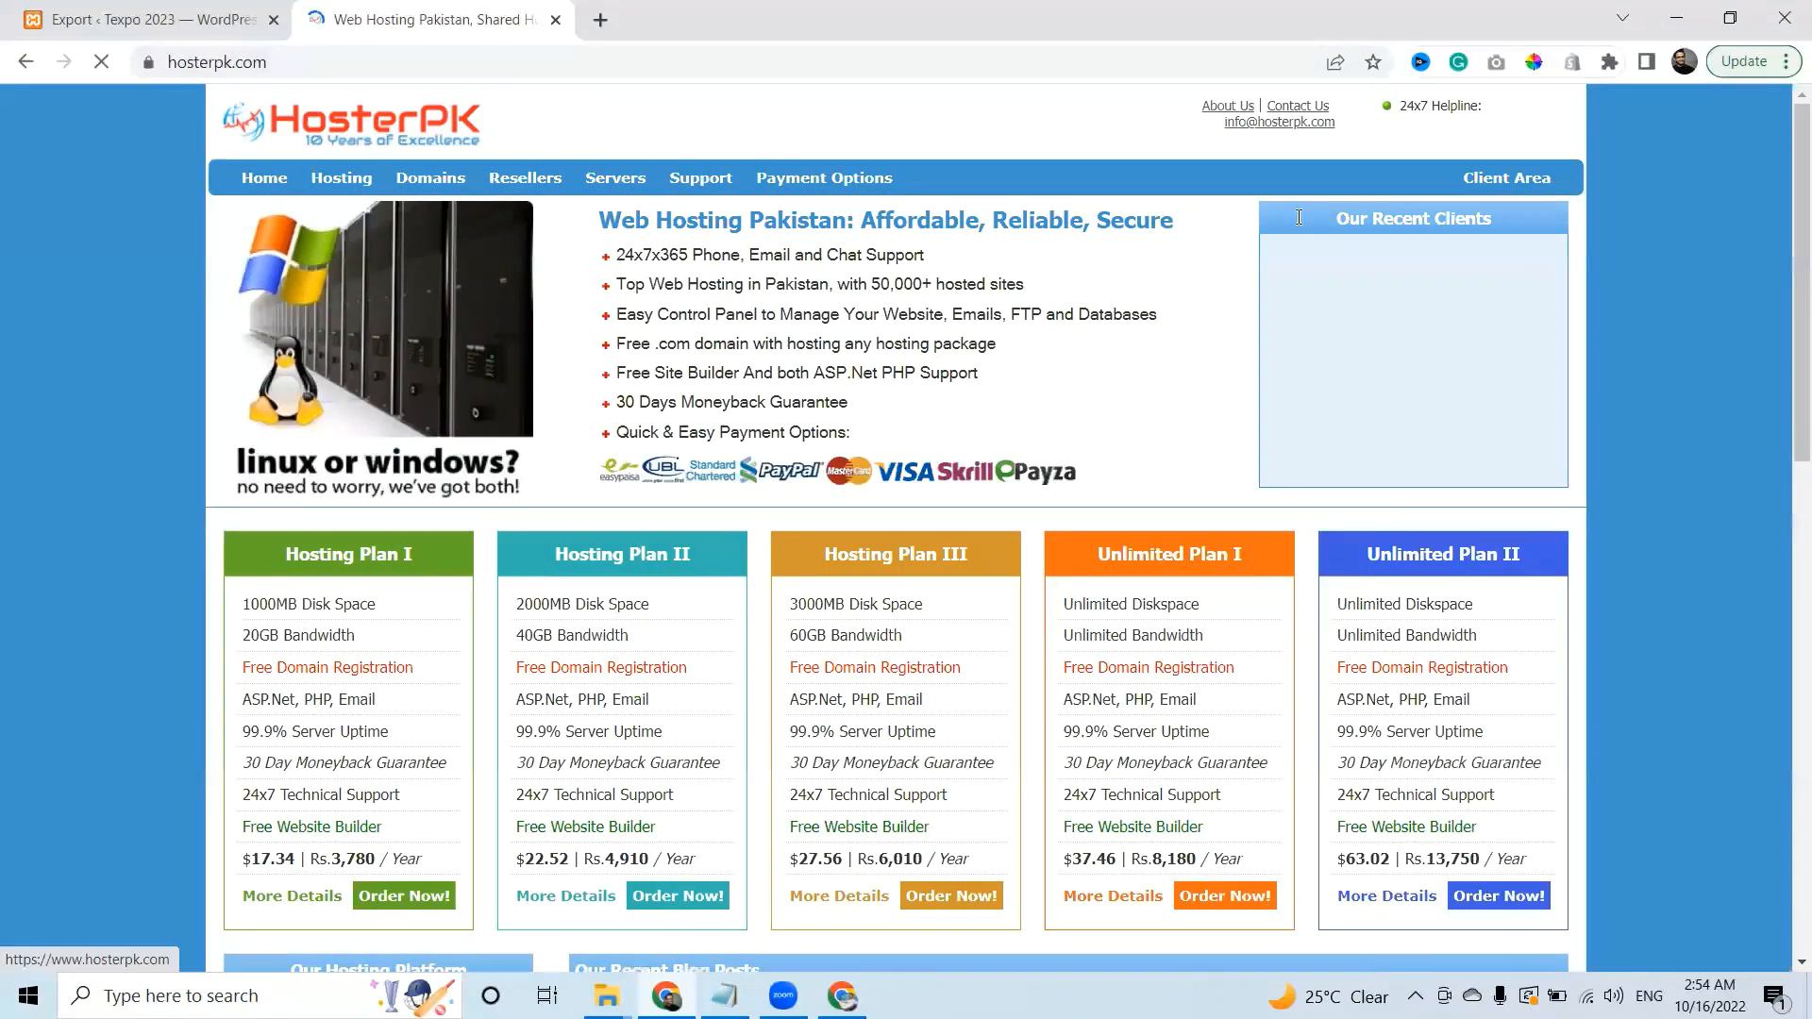
mouse_move(1477, 179)
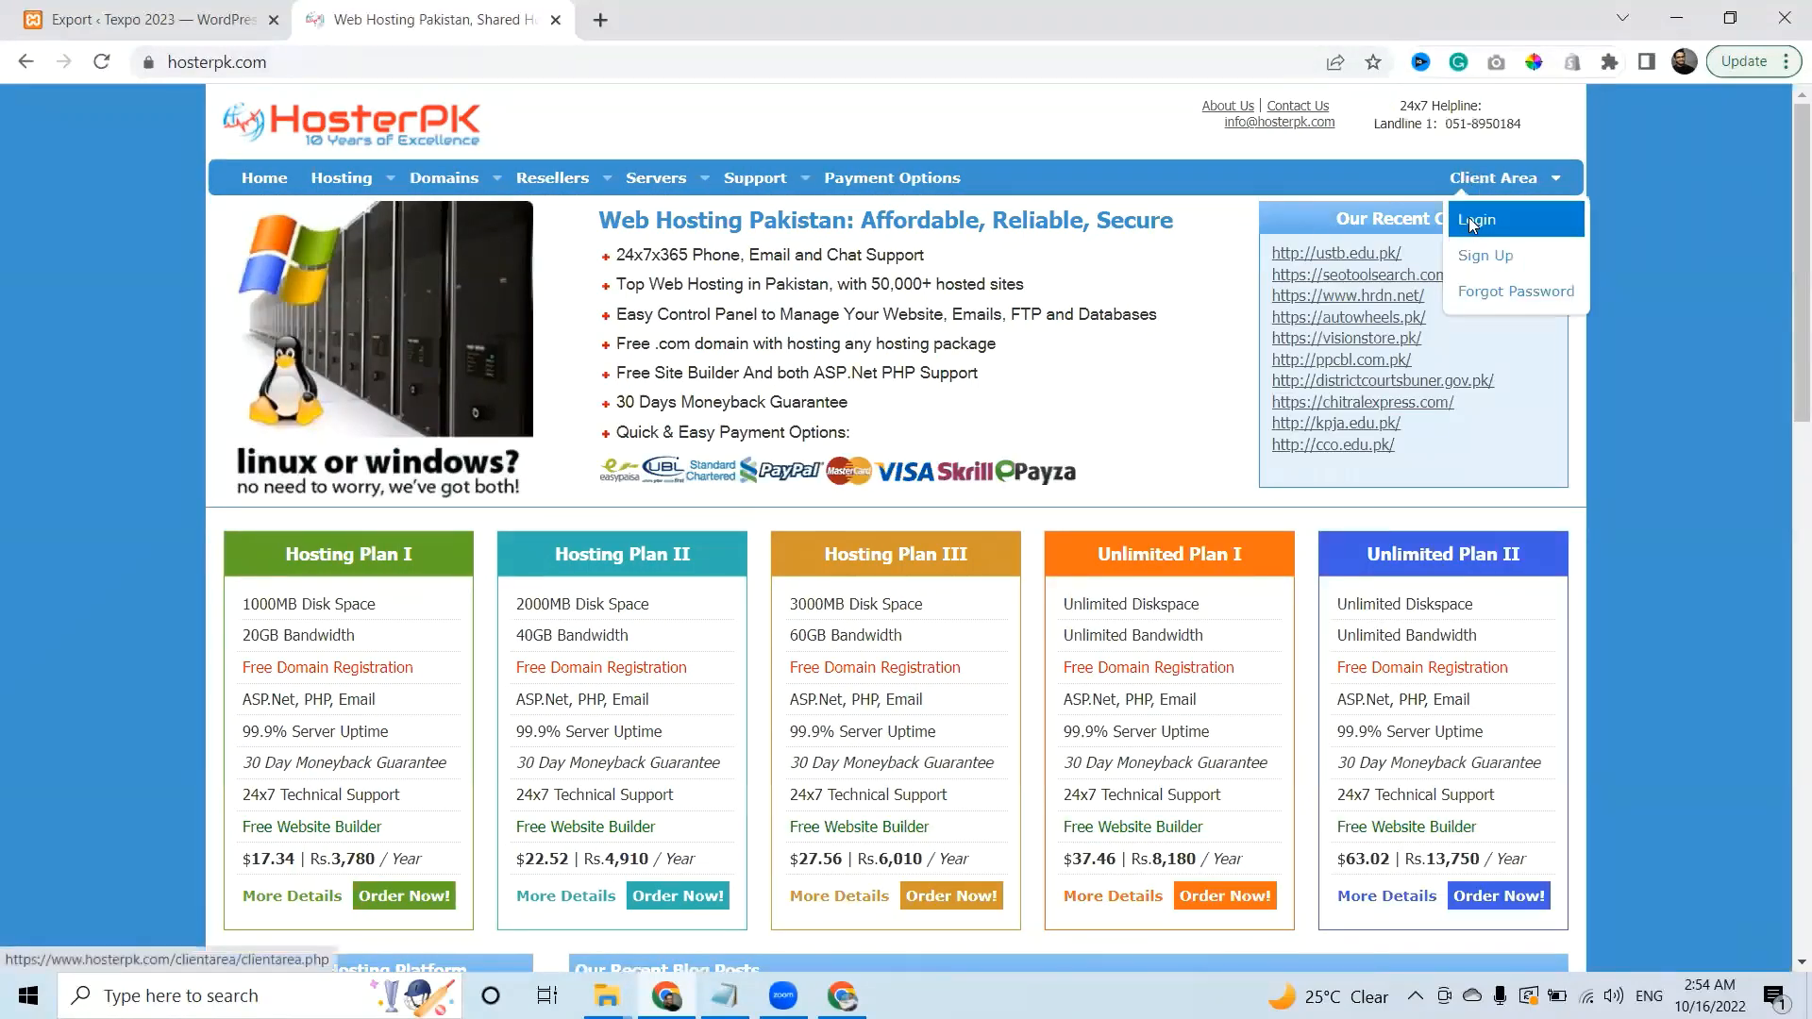
click(1468, 219)
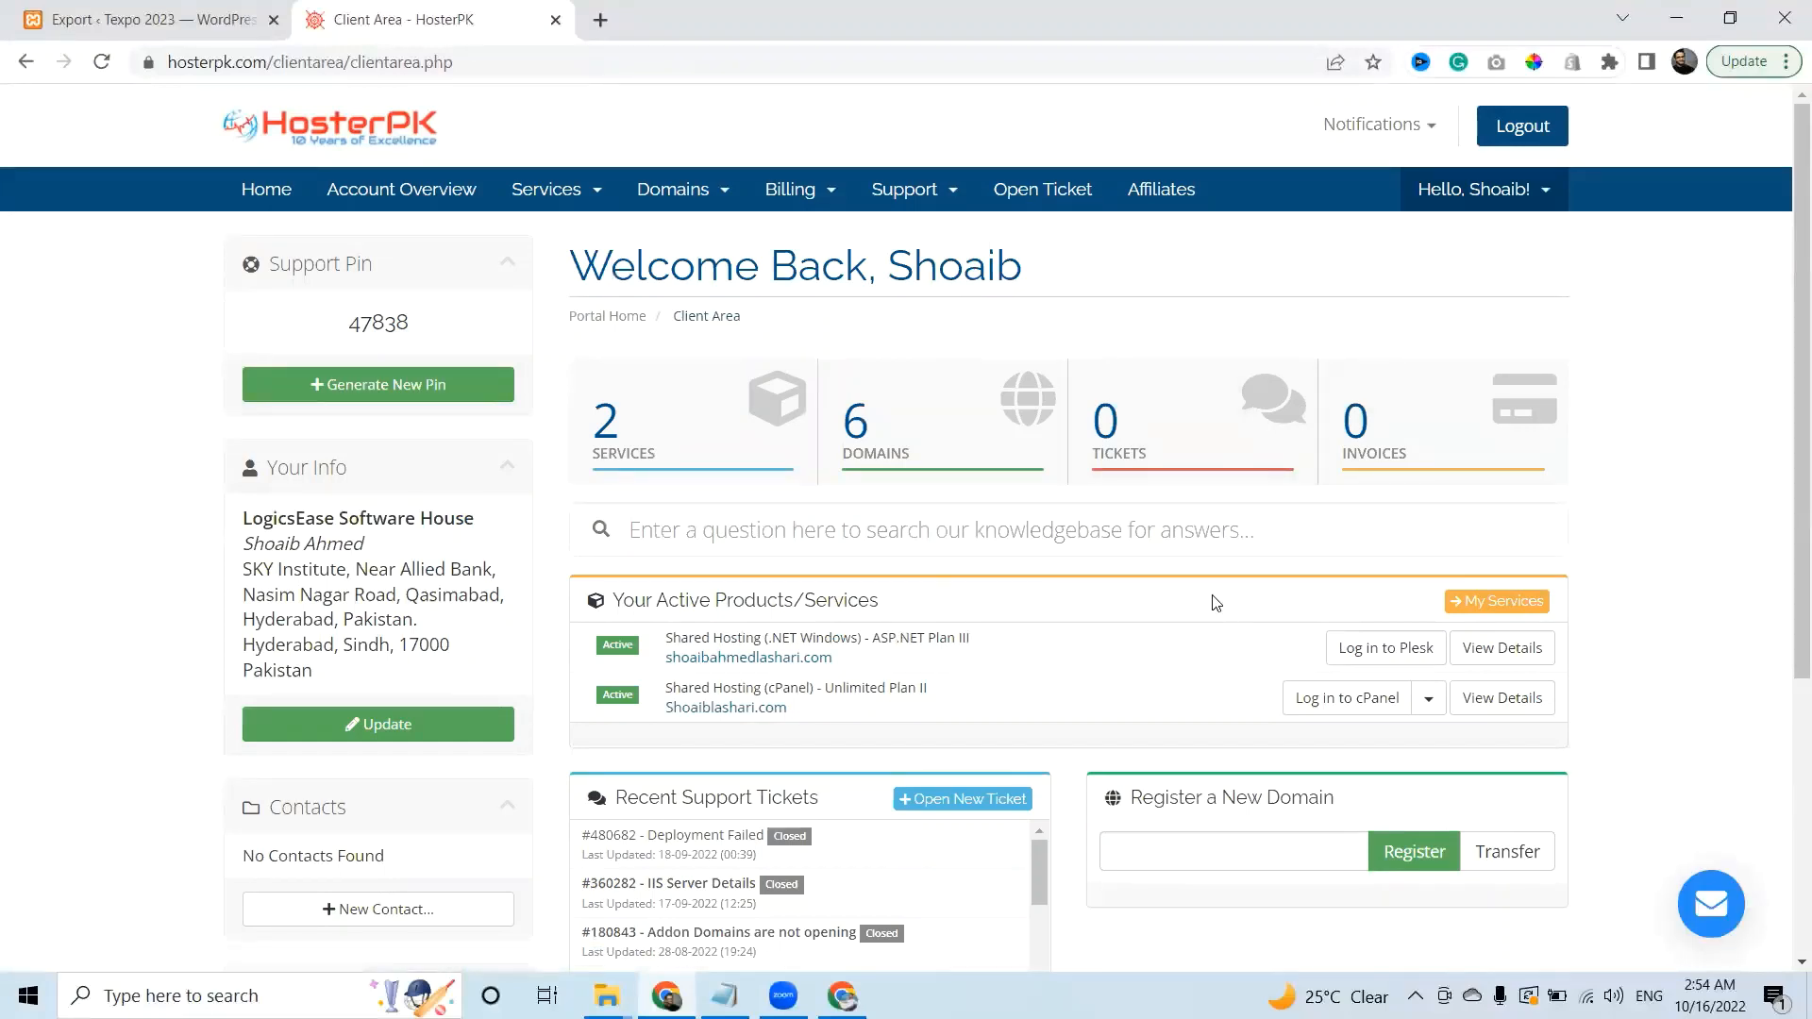
Open the cPanel Unlimited Plan II service details and log into its cPanel.
scroll(1785, 433, down, 1)
scroll(1785, 433, down, 1)
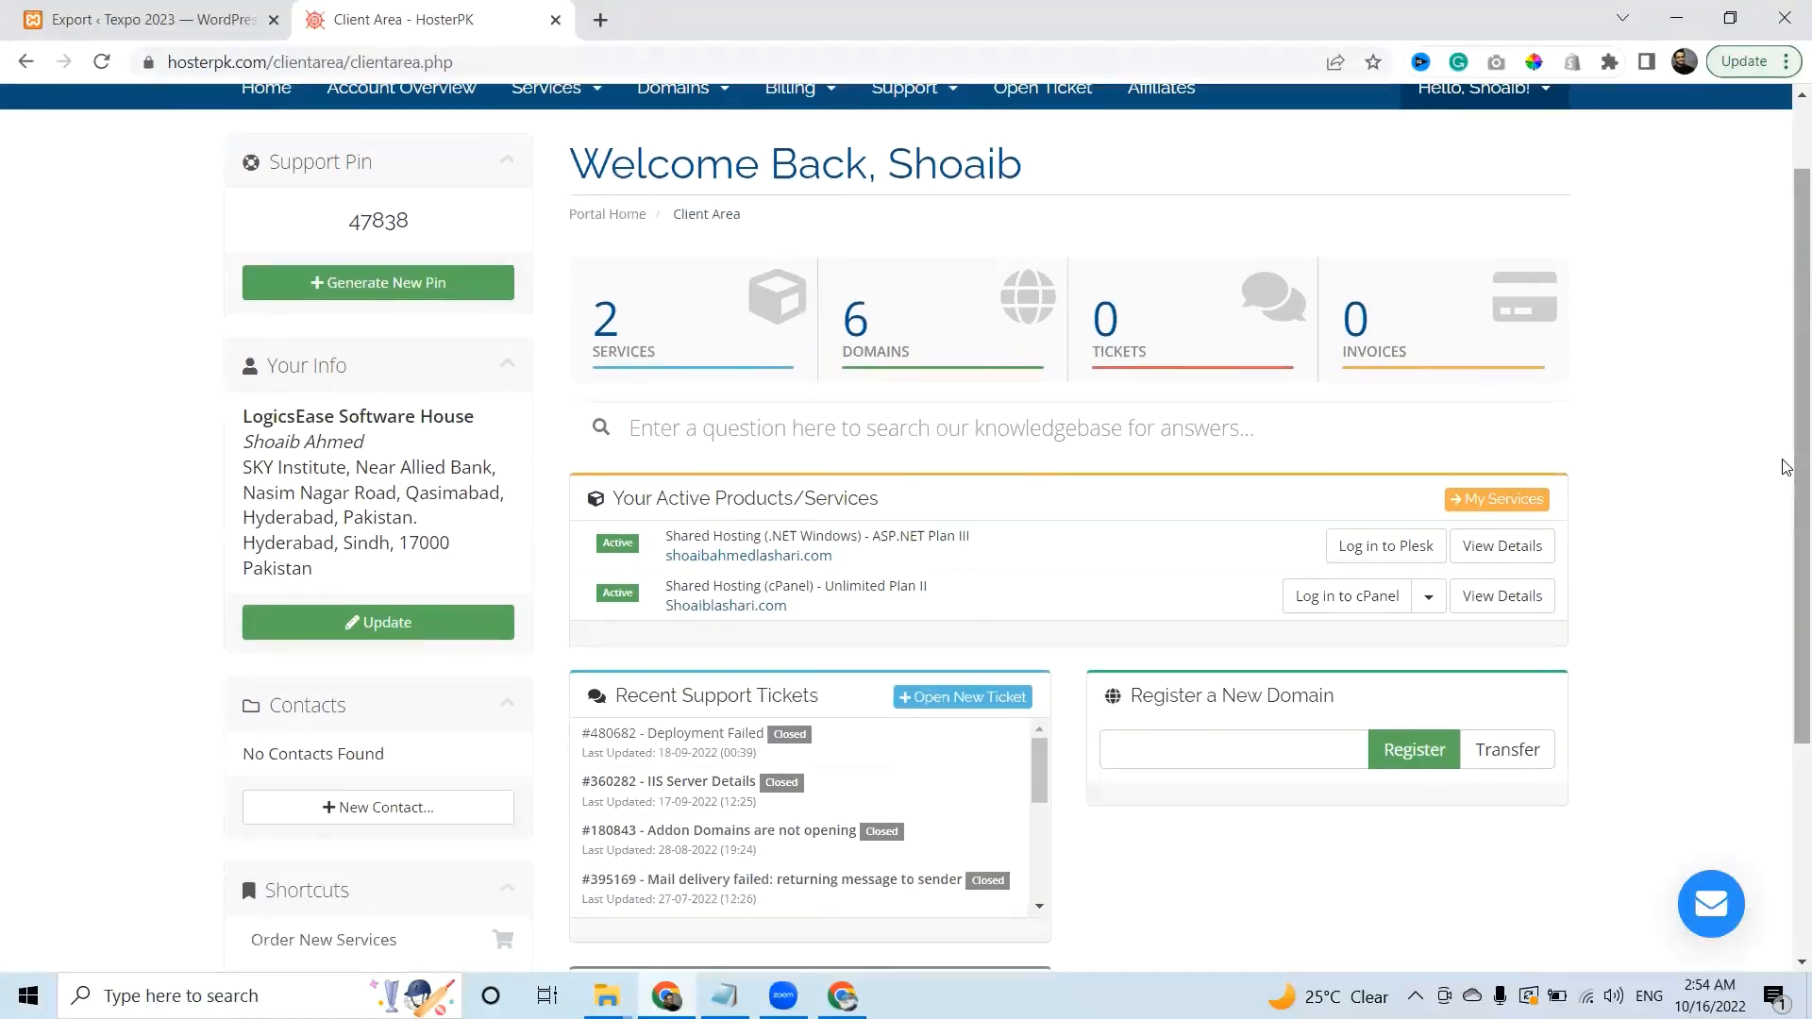
key(F5)
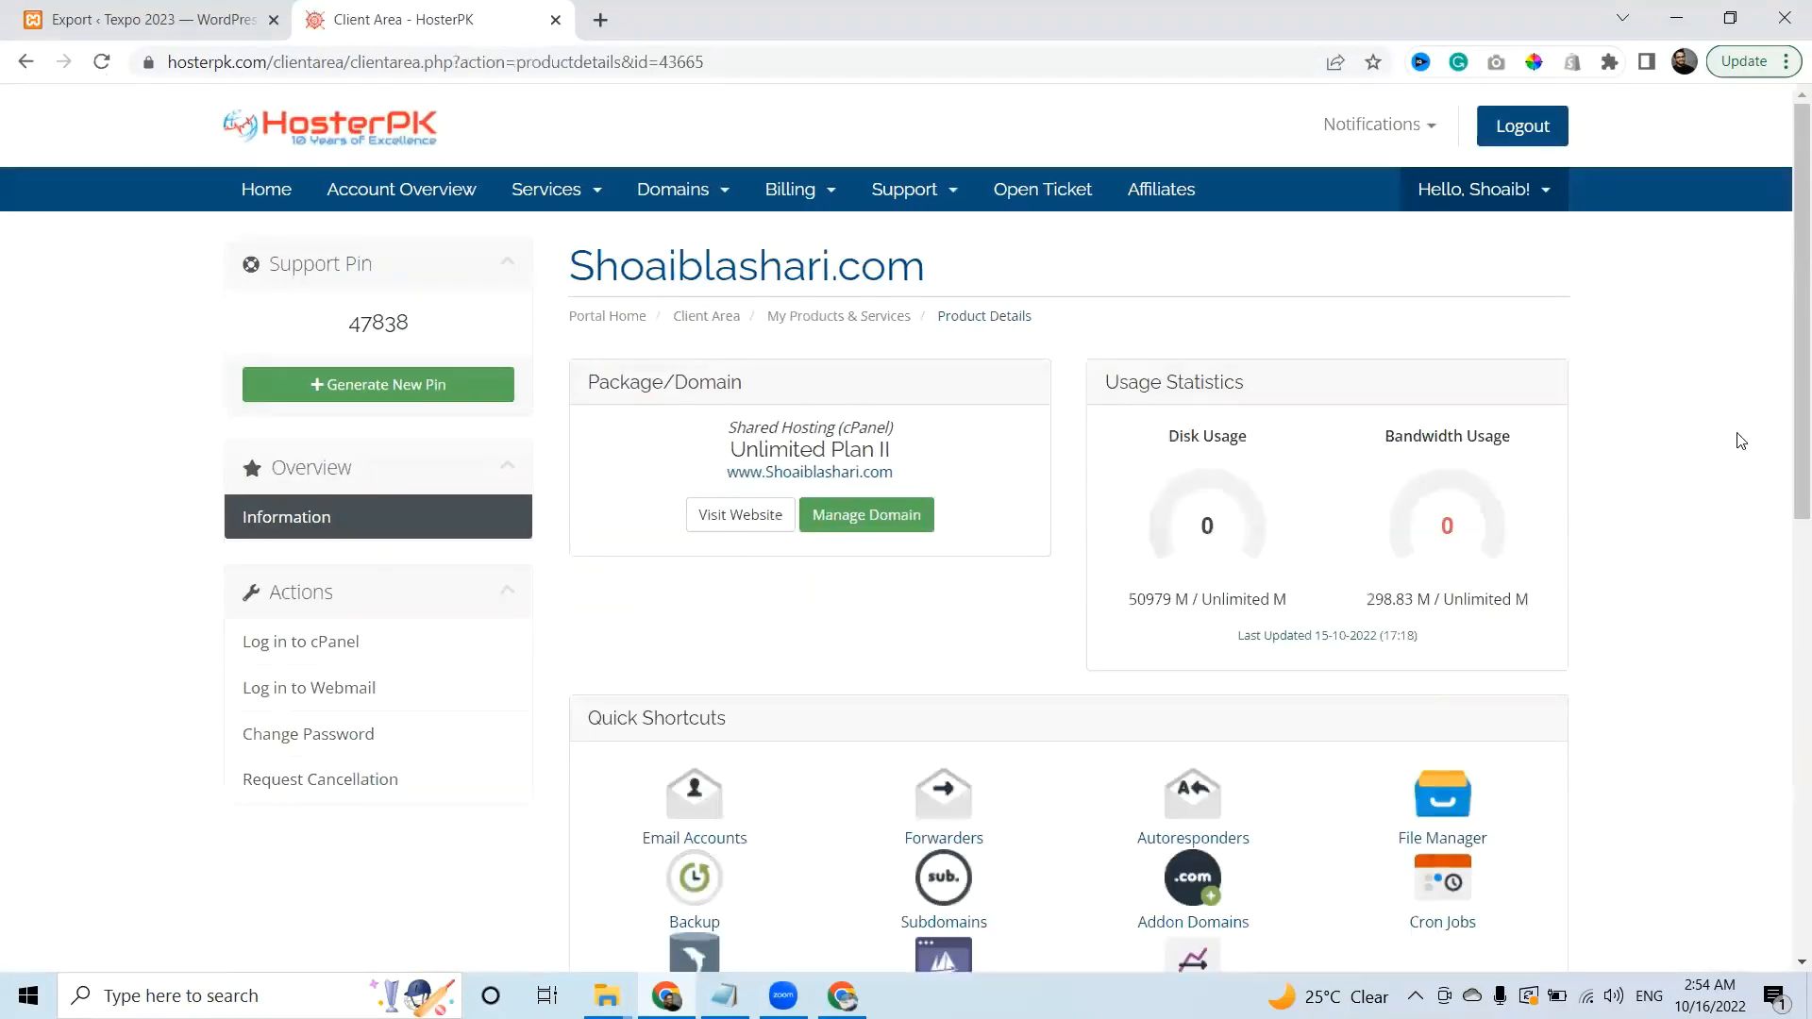
scroll(1787, 464, down, 3)
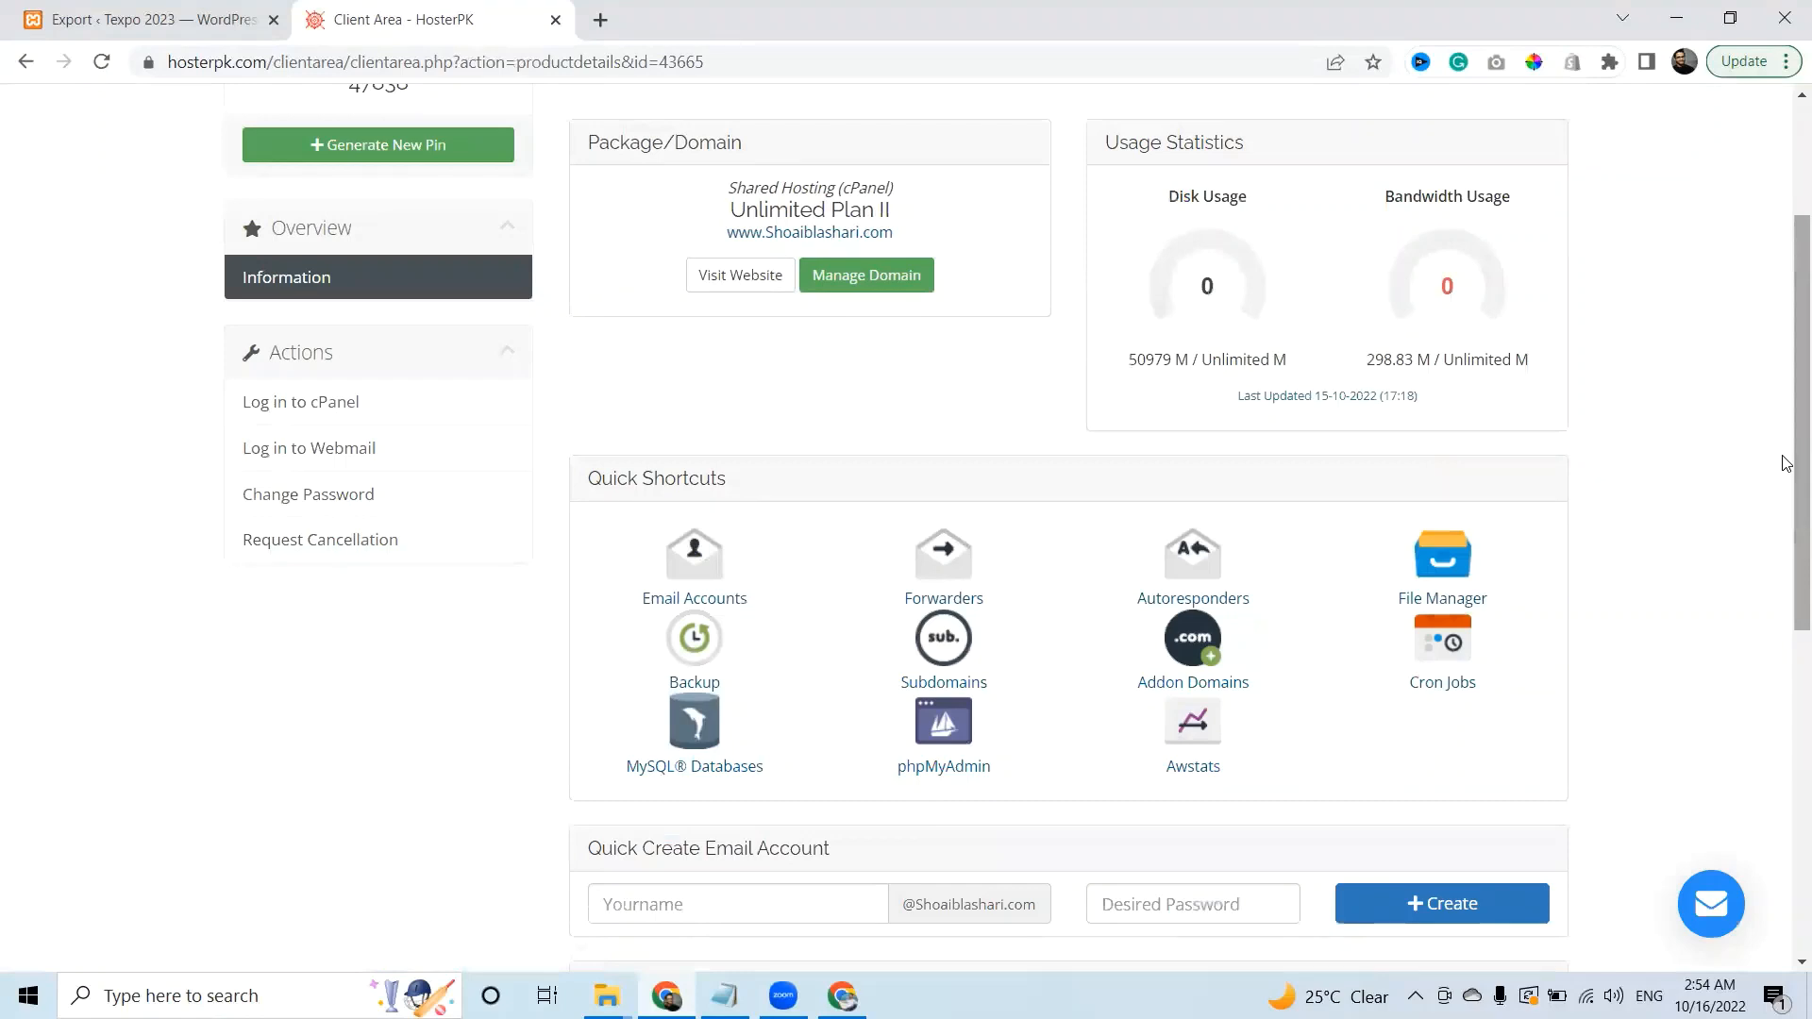
scroll(1787, 463, down, 2)
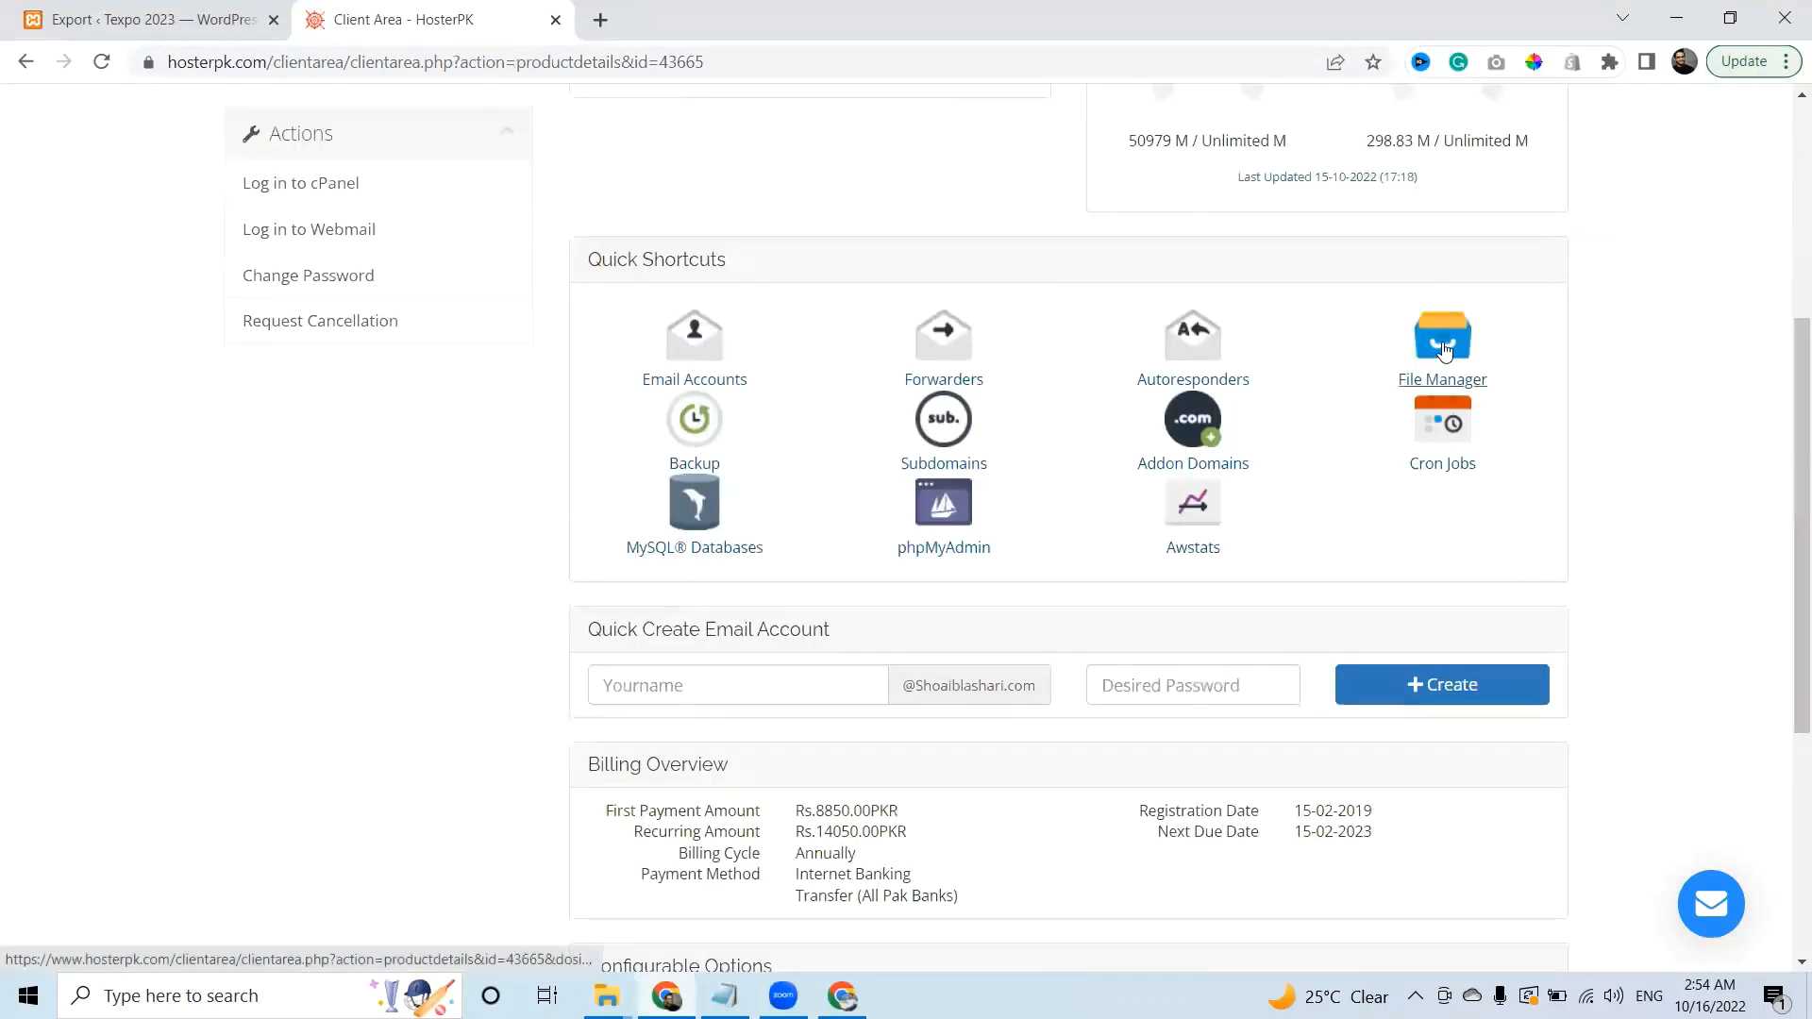
click(433, 185)
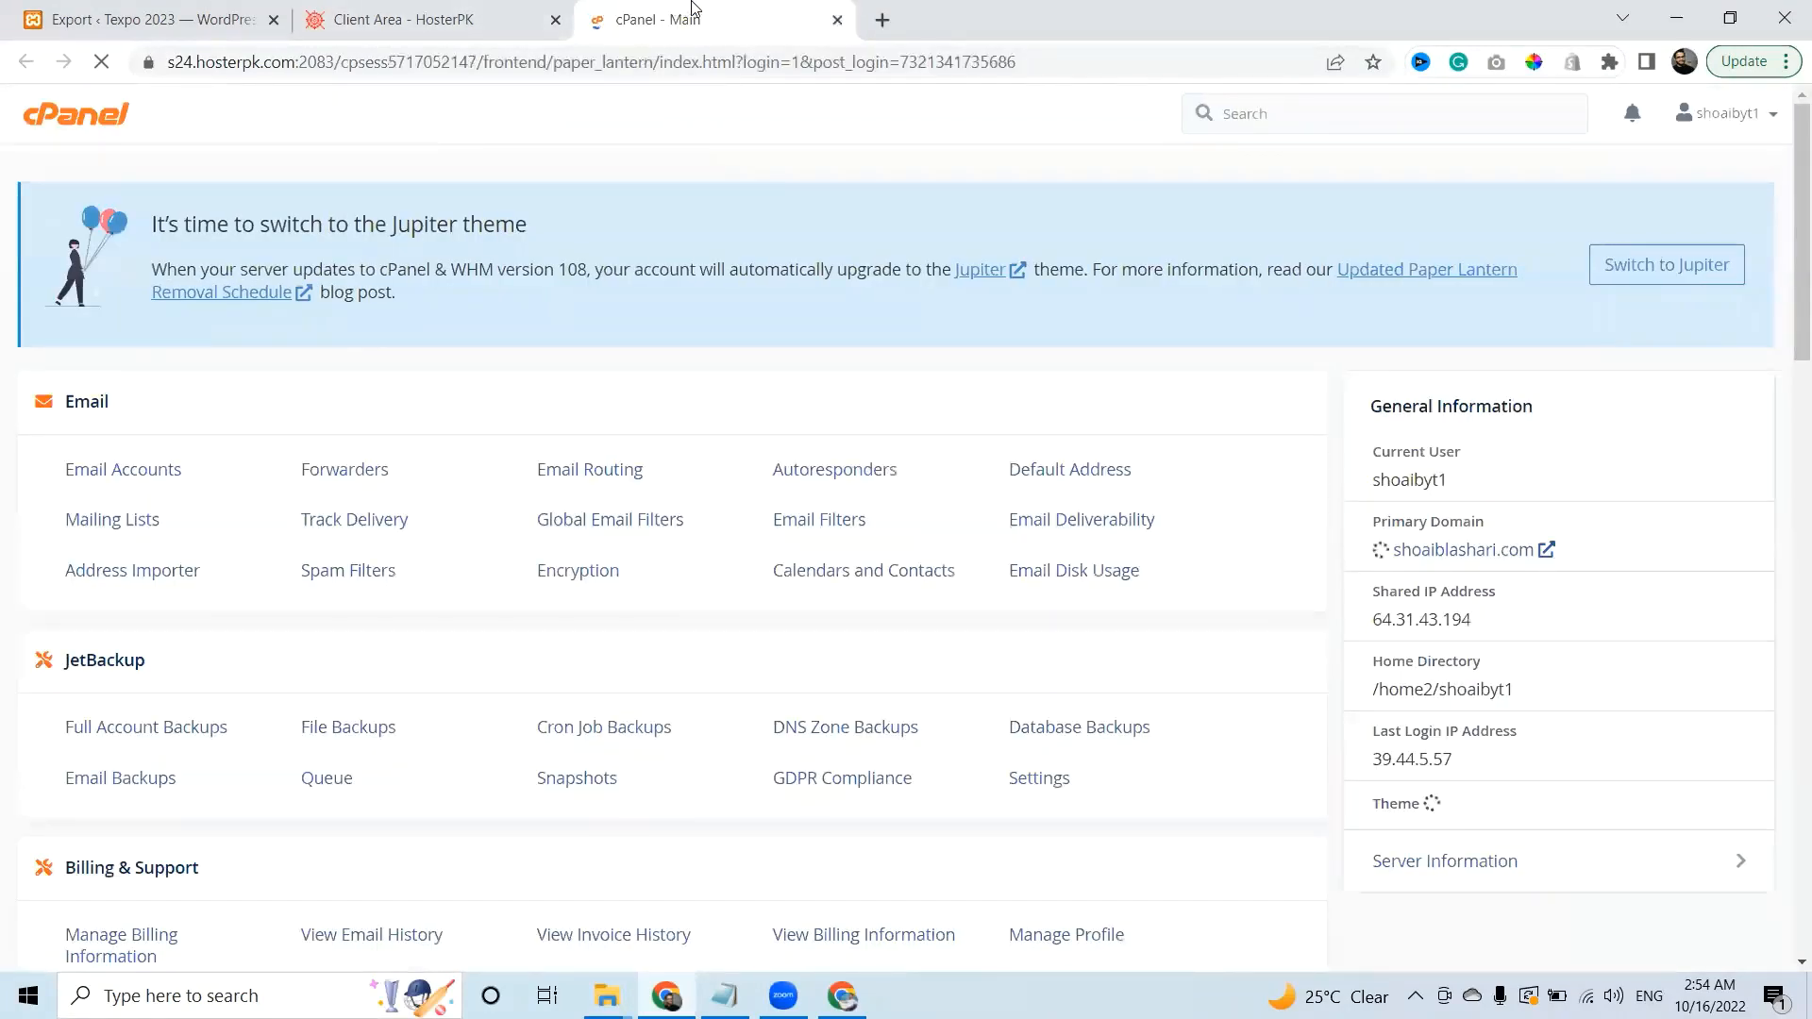
Check the WordPress export's progress, then open MySQL Databases plus a second cPanel home tab.
drag(736, 18, 462, 8)
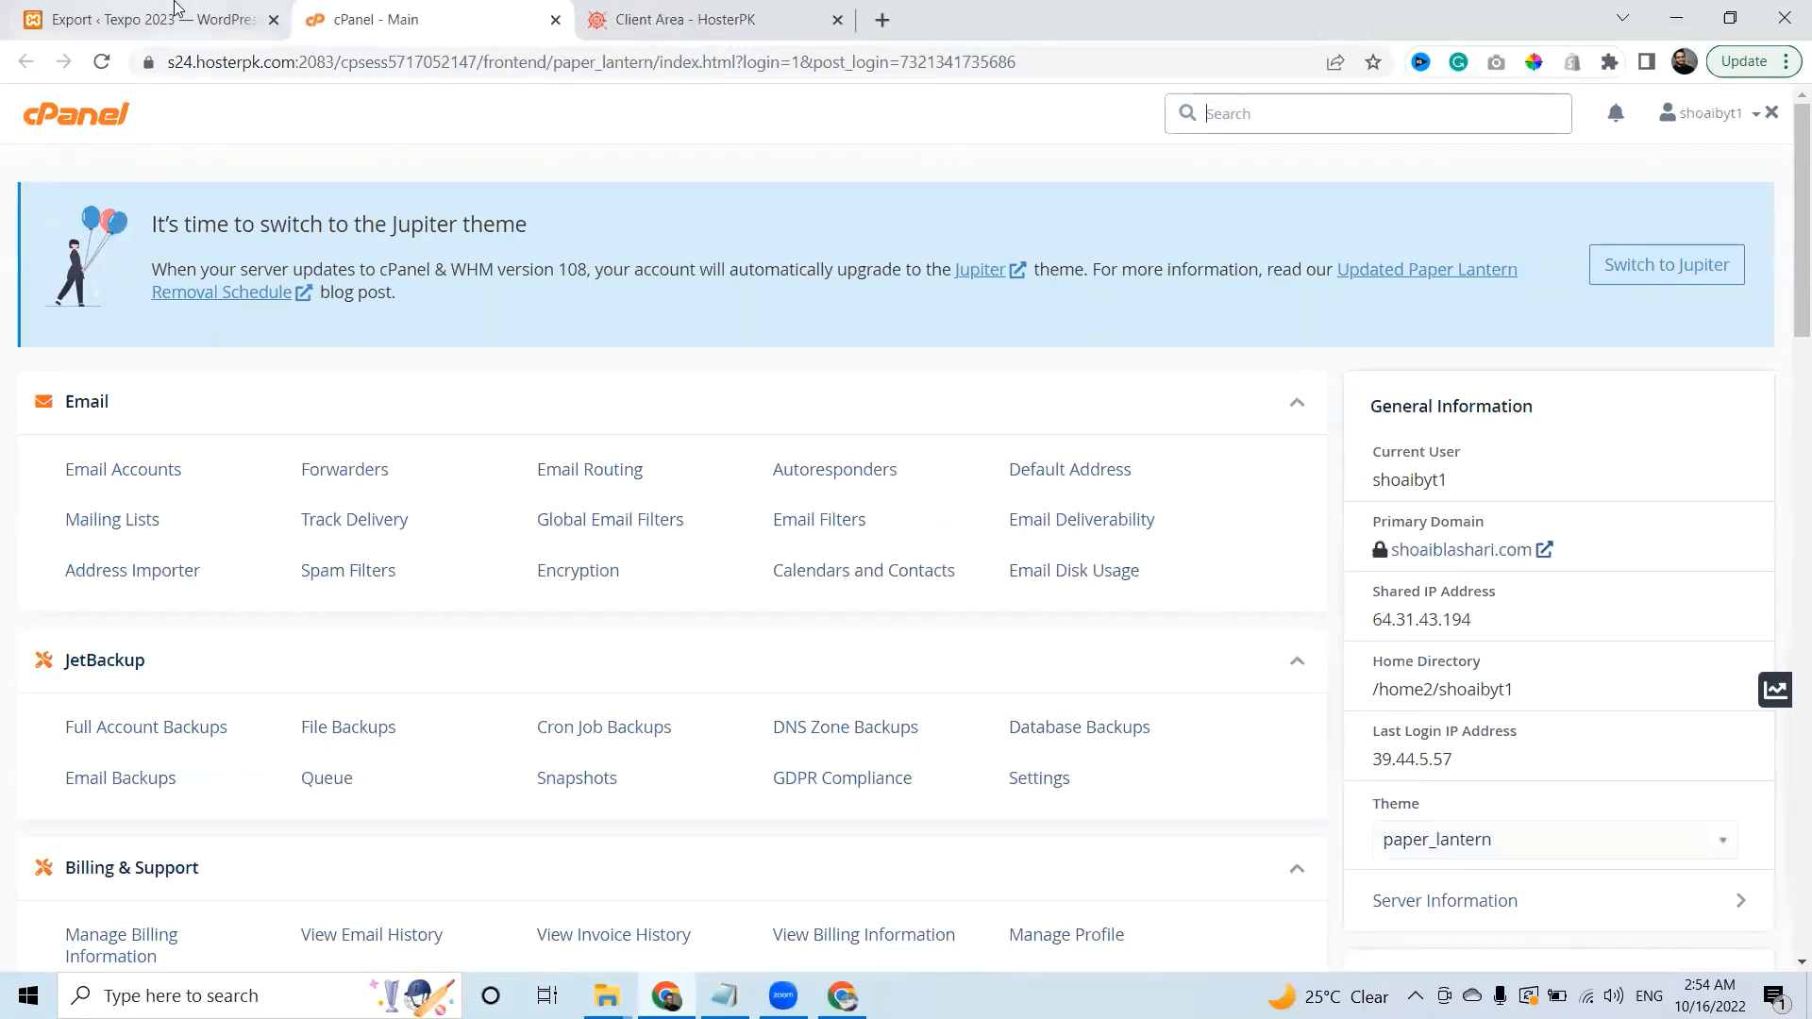
click(175, 11)
click(391, 17)
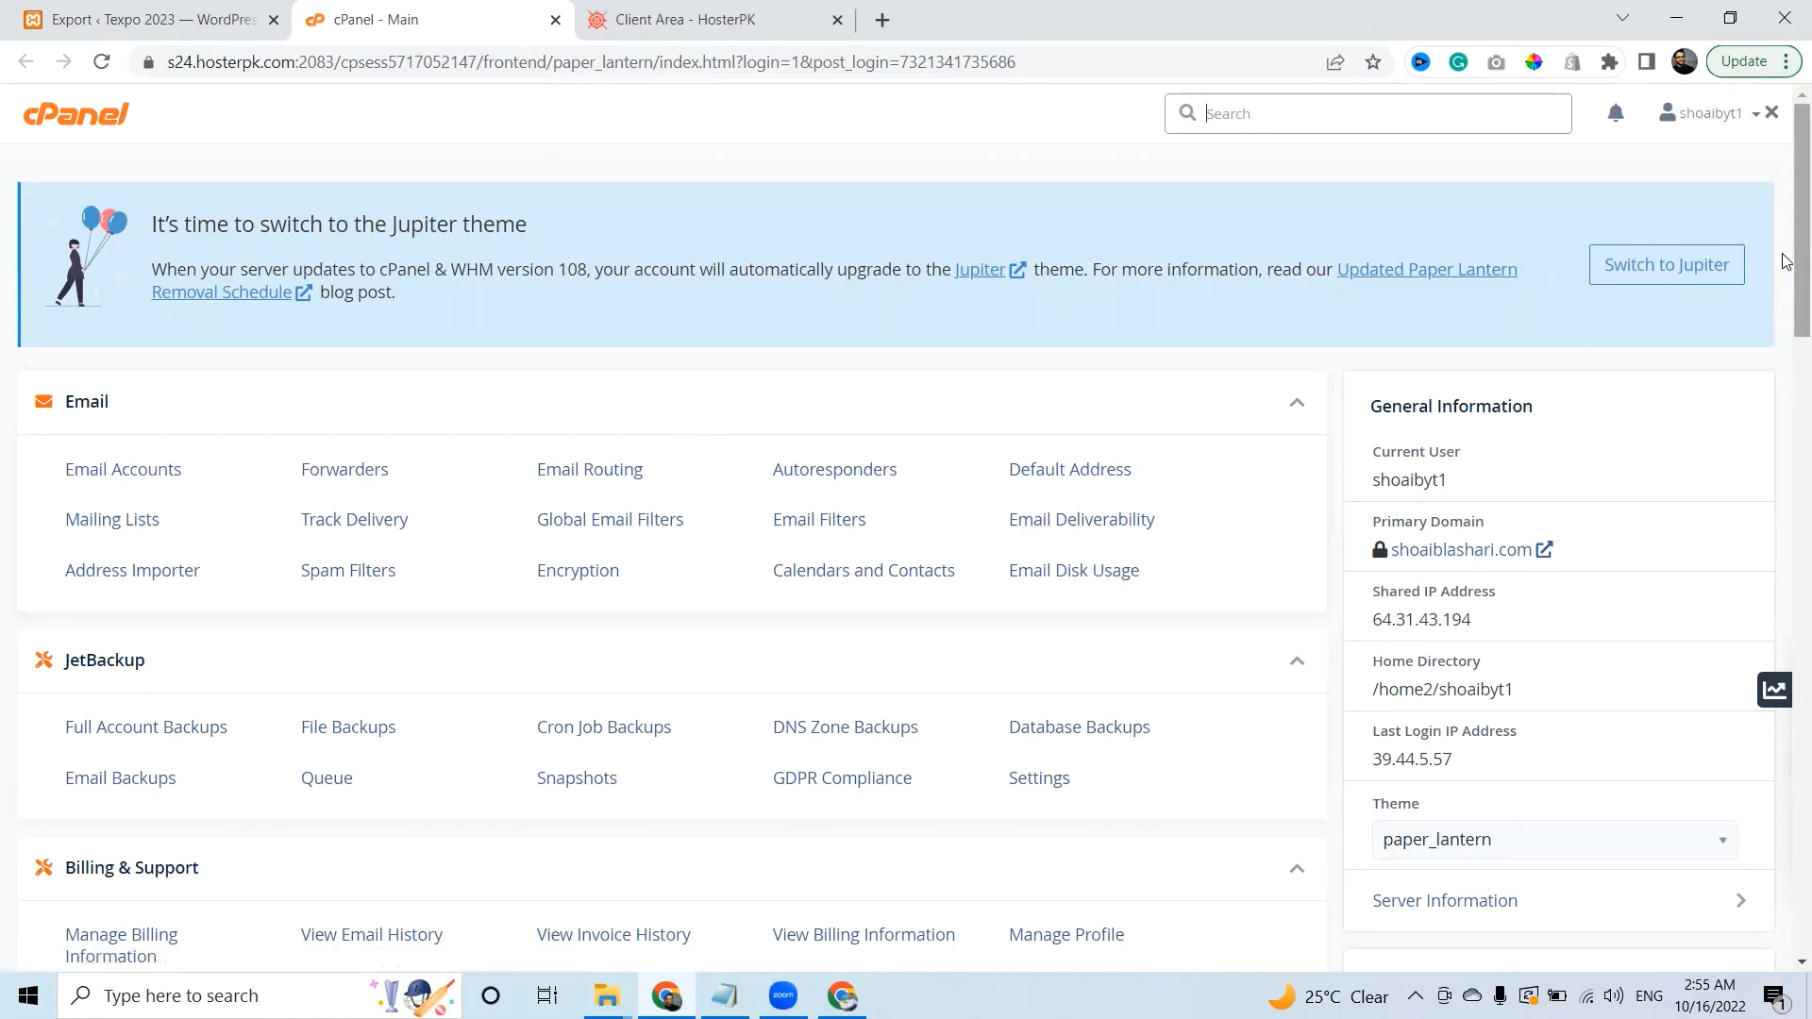
drag(1786, 244, 1786, 472)
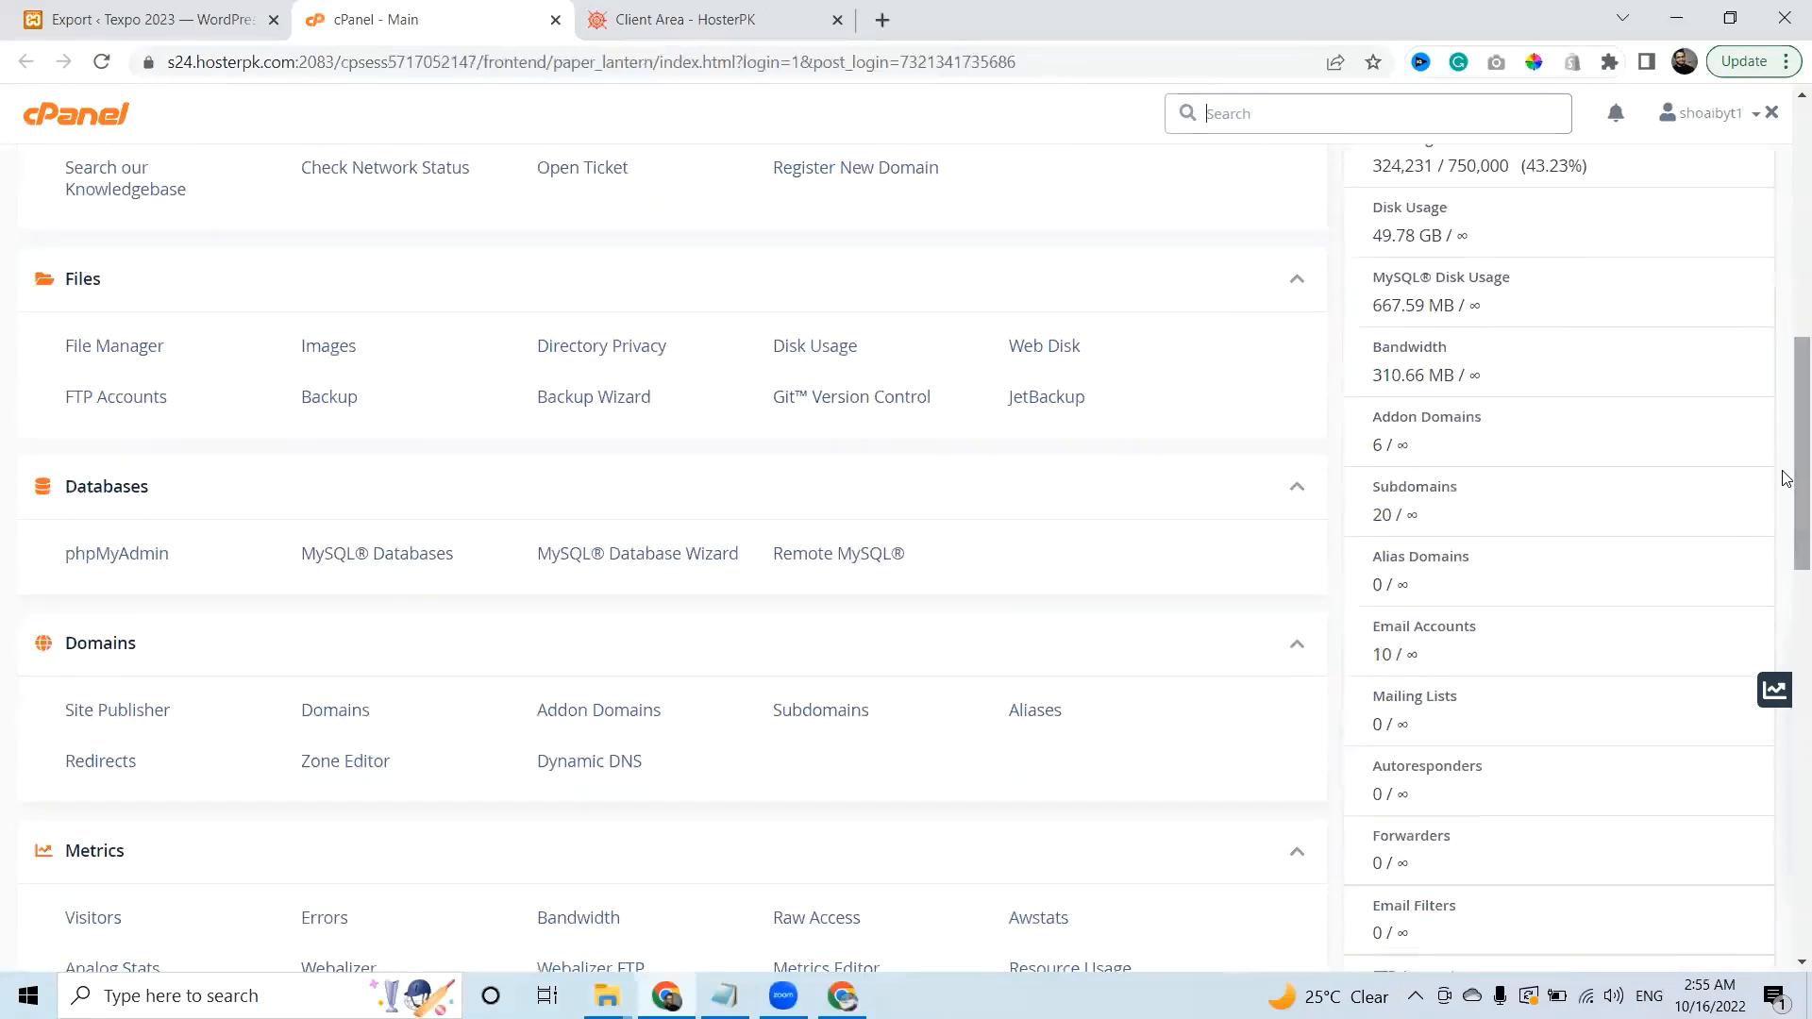
click(392, 557)
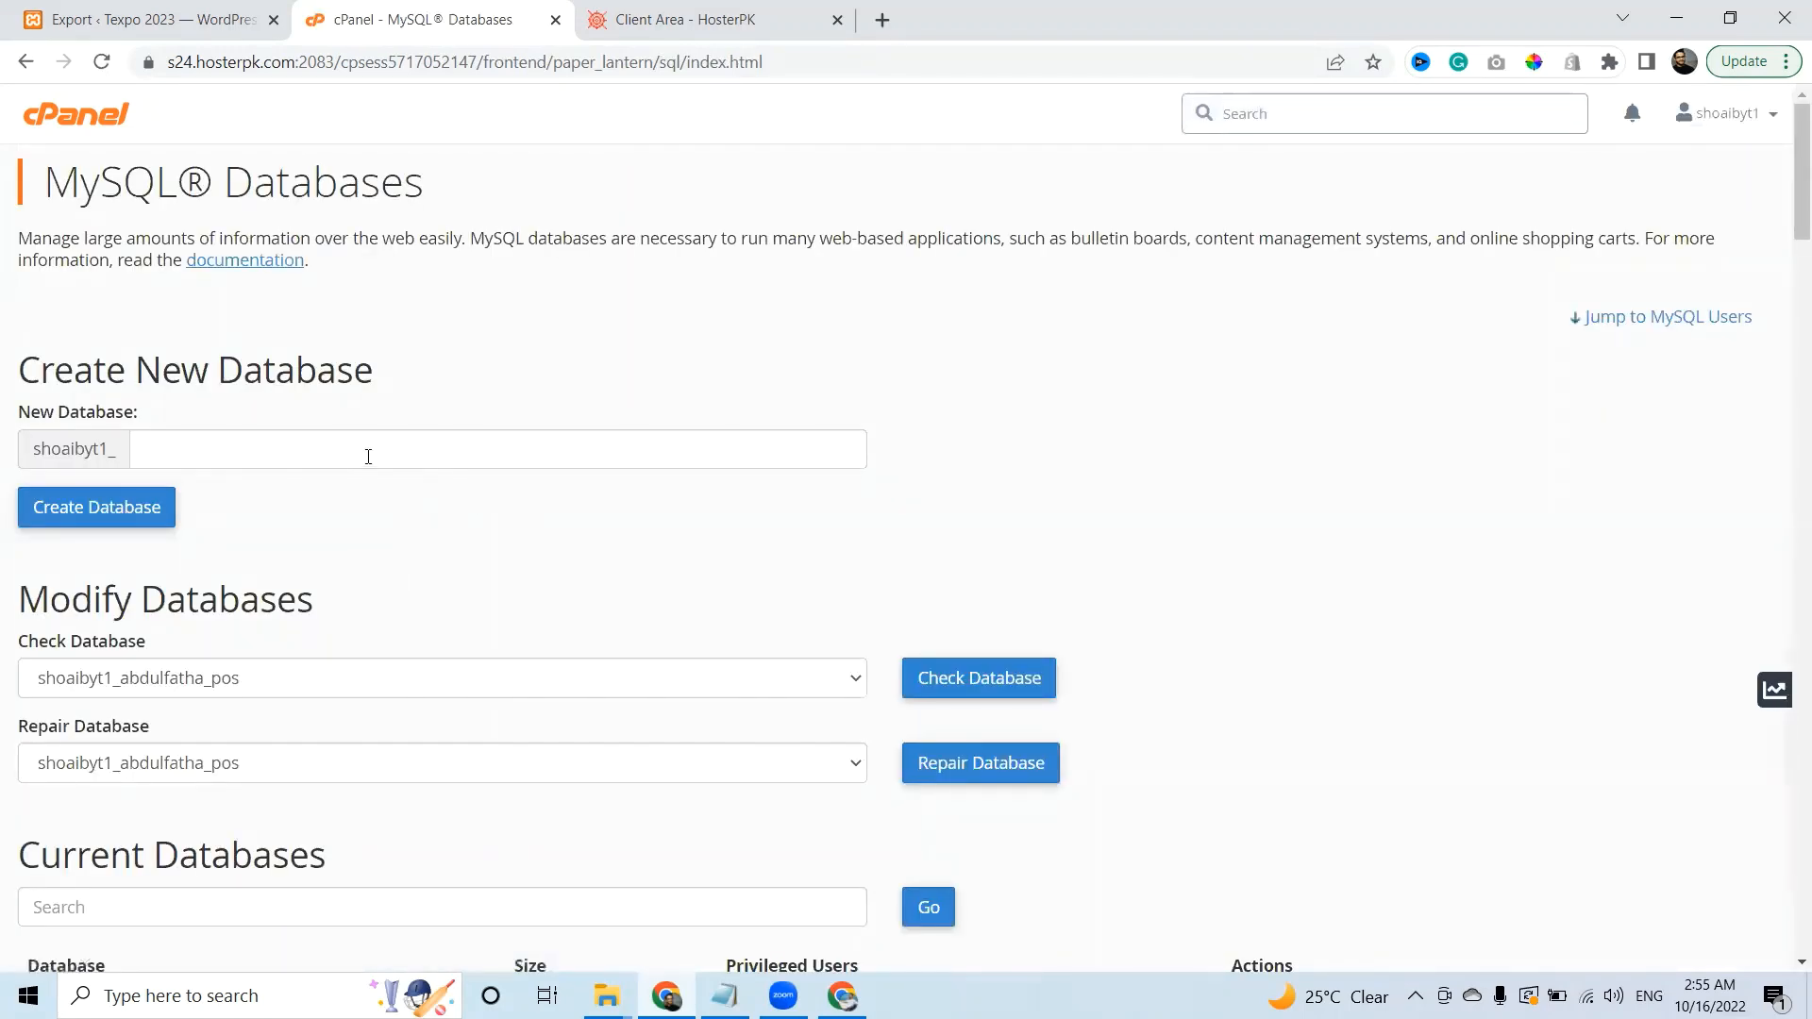
middle_click(94, 125)
From the second cPanel tab, open File Manager and list the public_html folder.
click(674, 17)
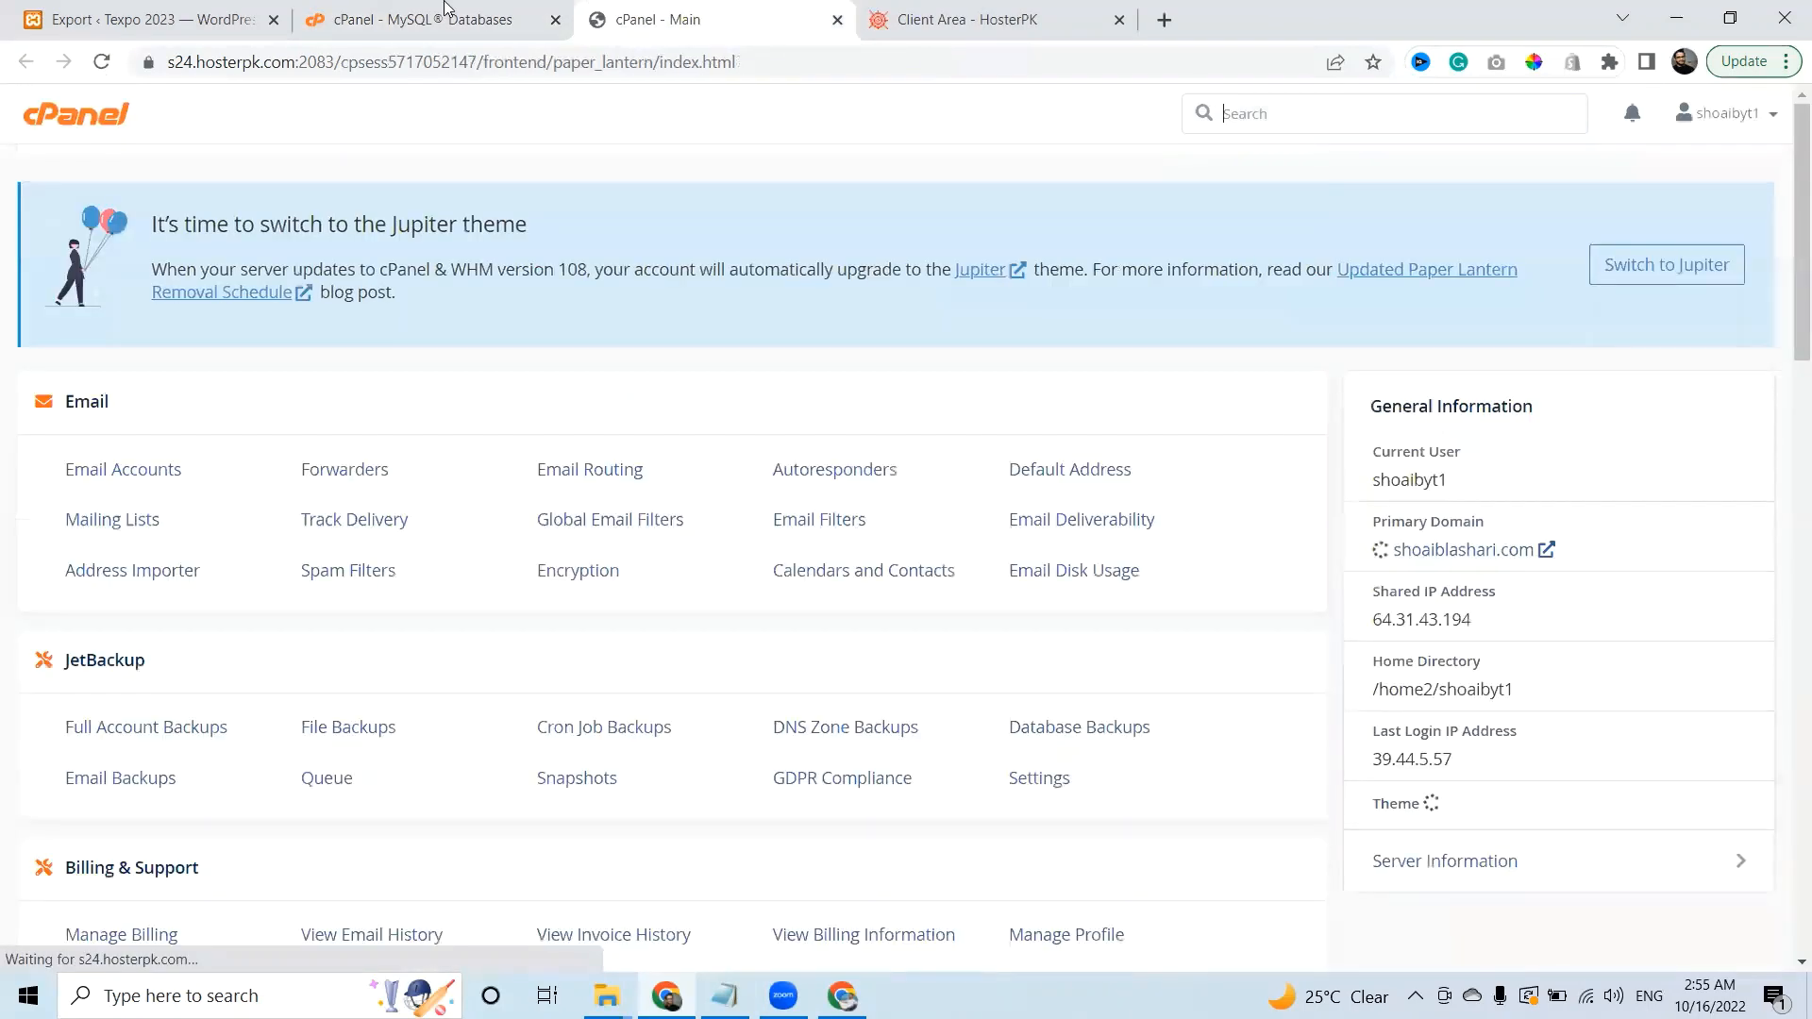
click(429, 14)
click(687, 9)
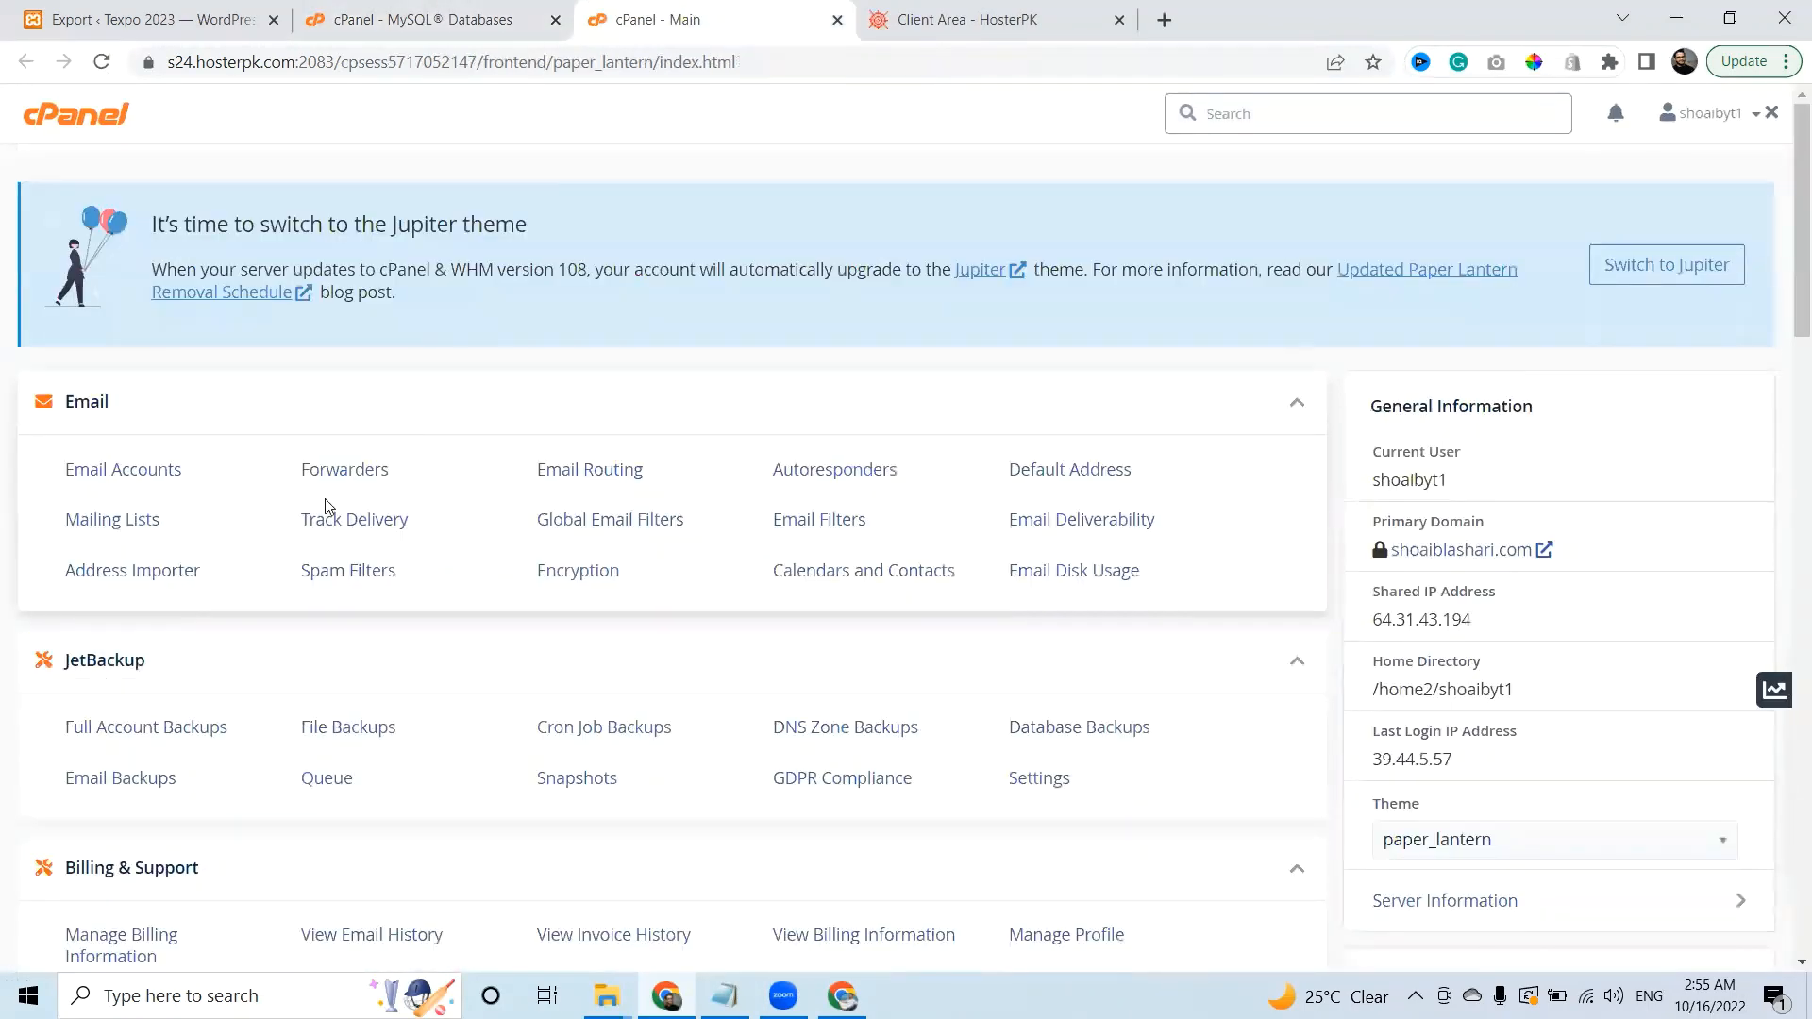
scroll(1787, 542, down, 6)
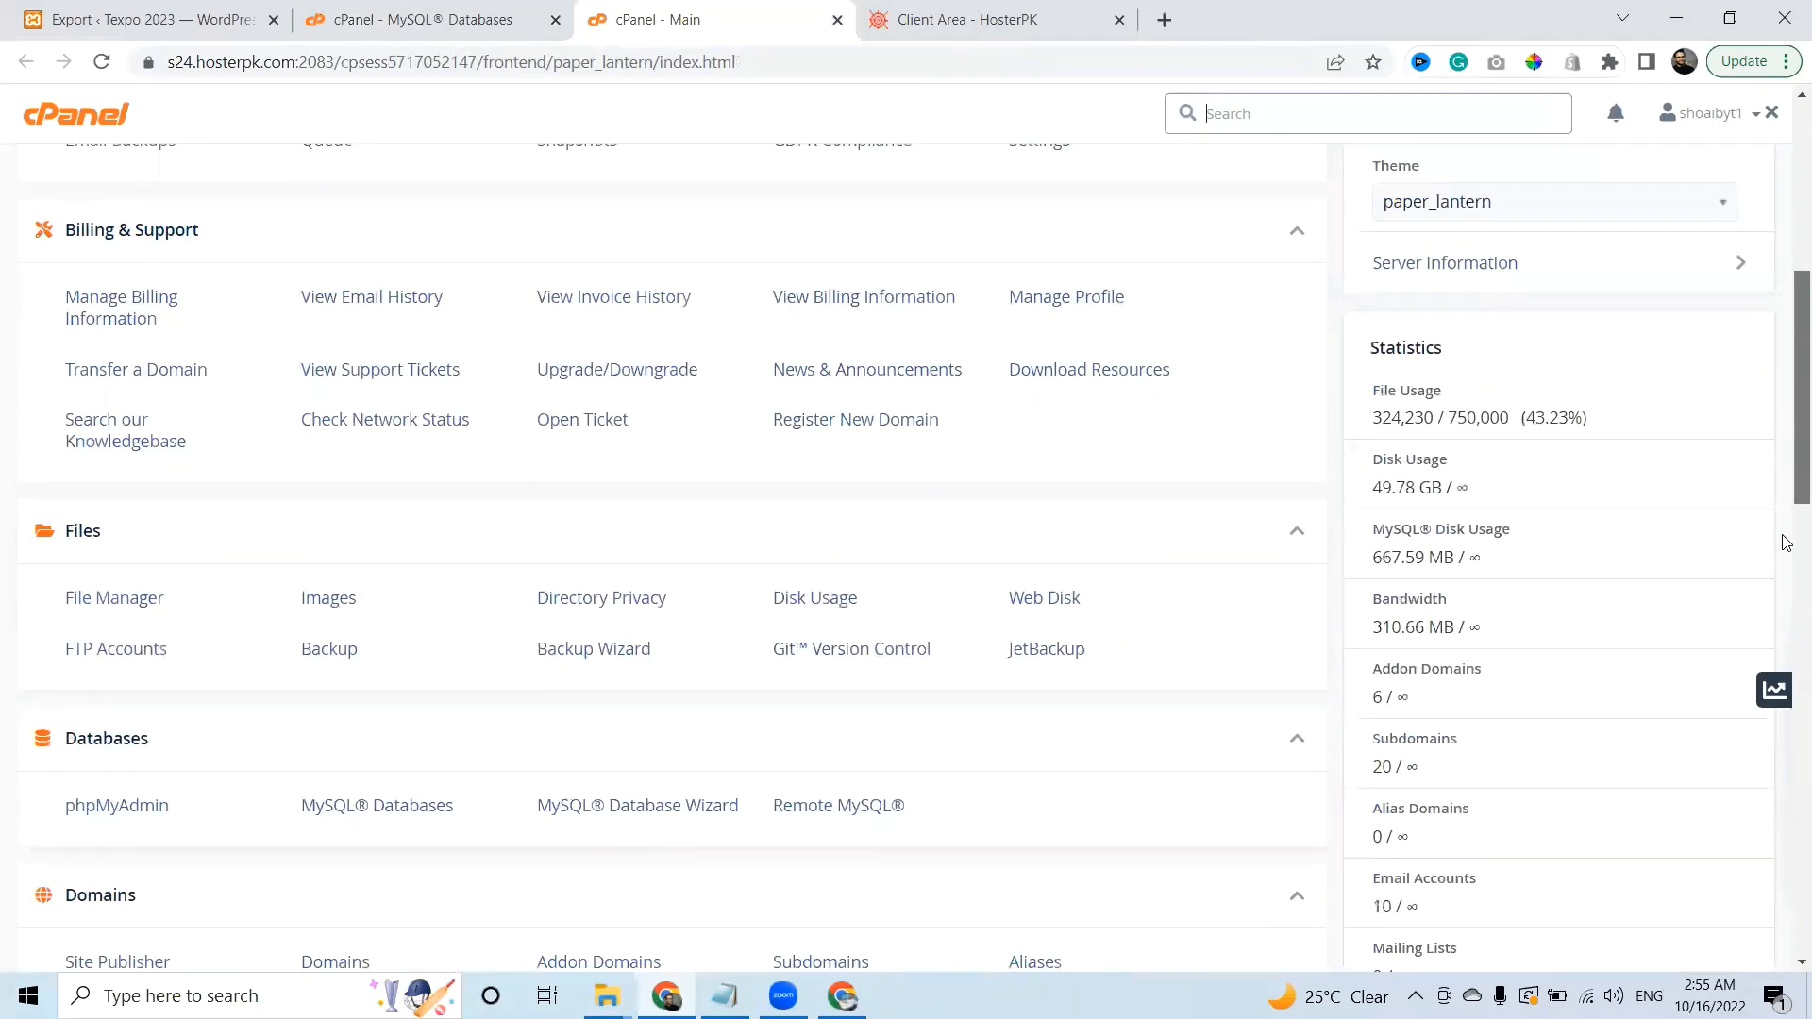
scroll(1787, 567, down, 2)
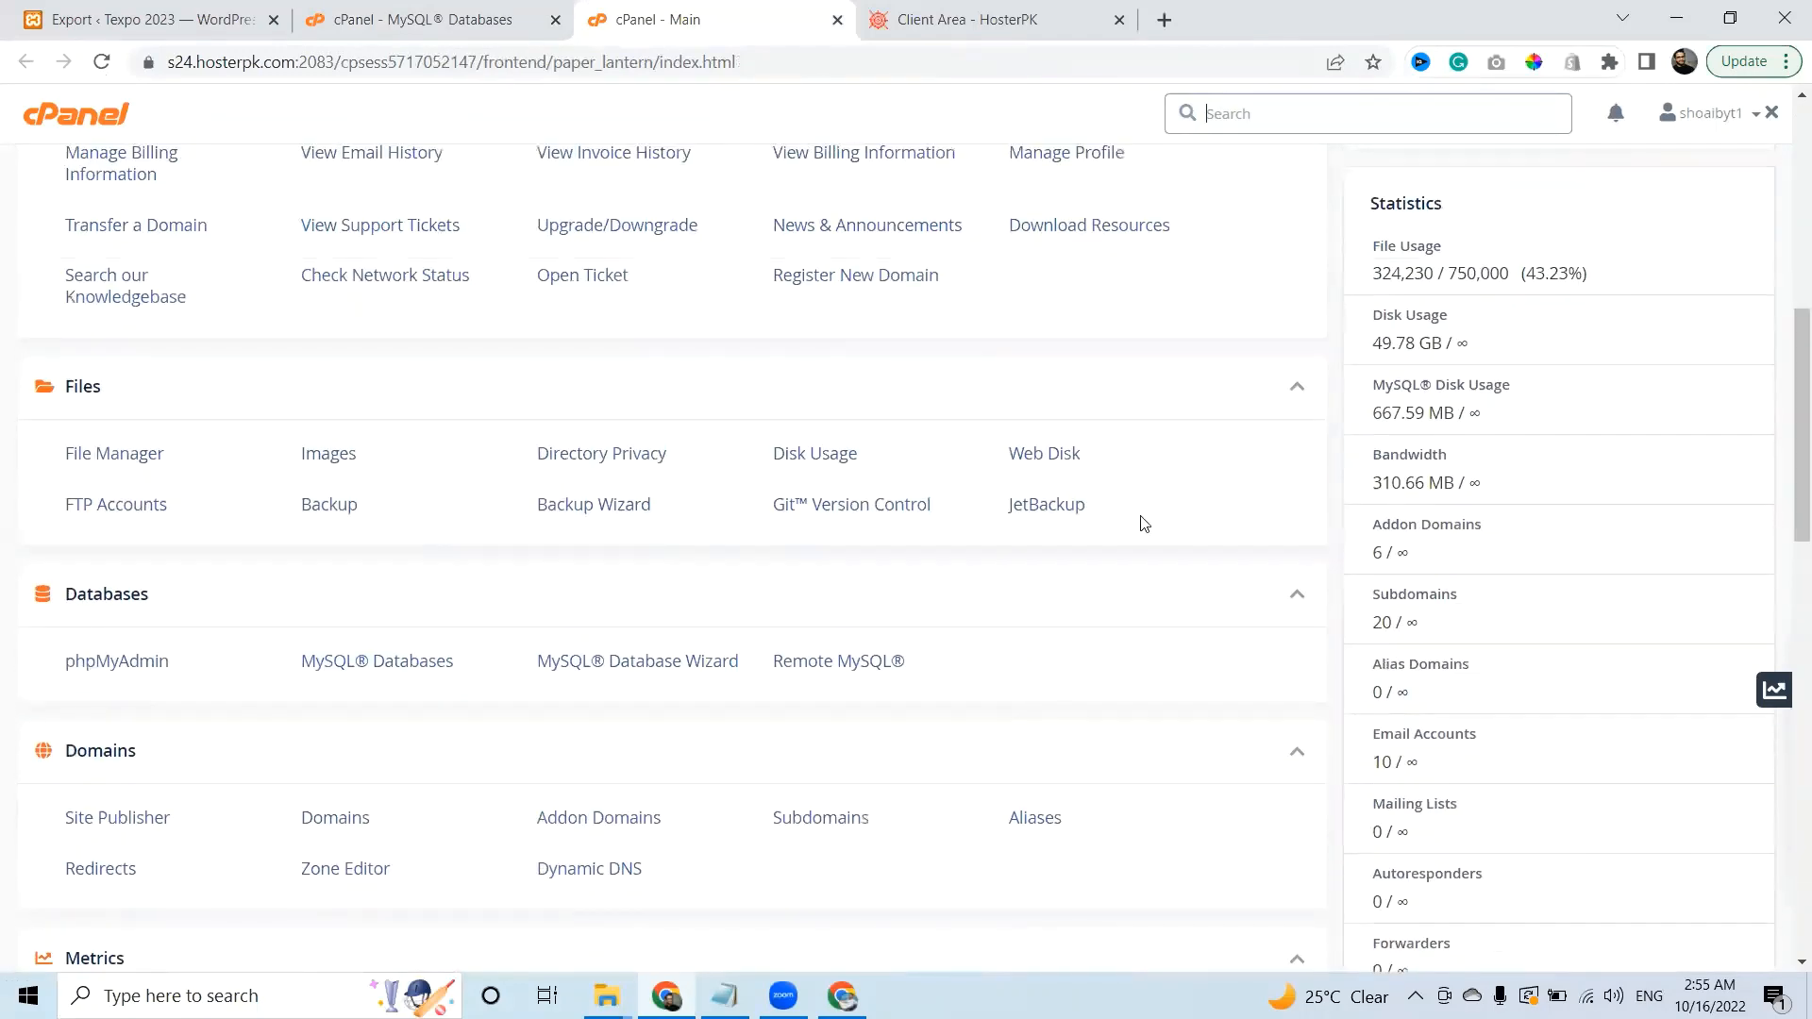
click(120, 453)
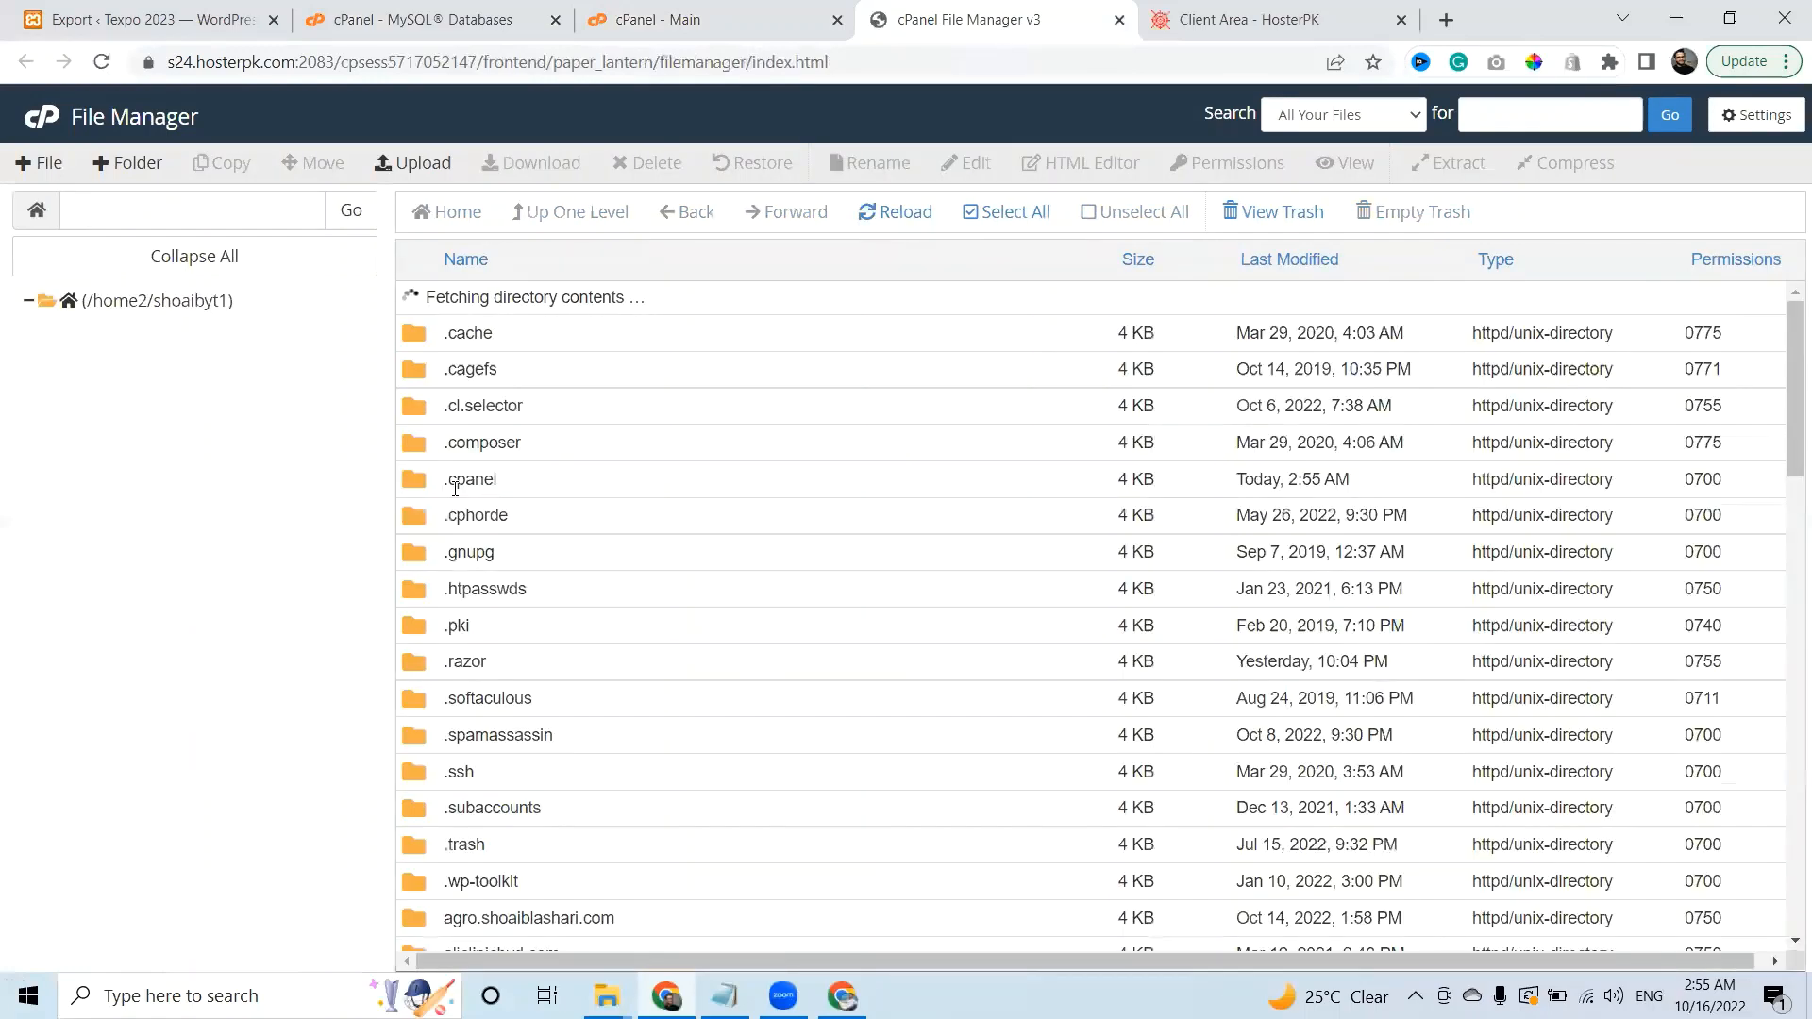
drag(1784, 345, 1784, 646)
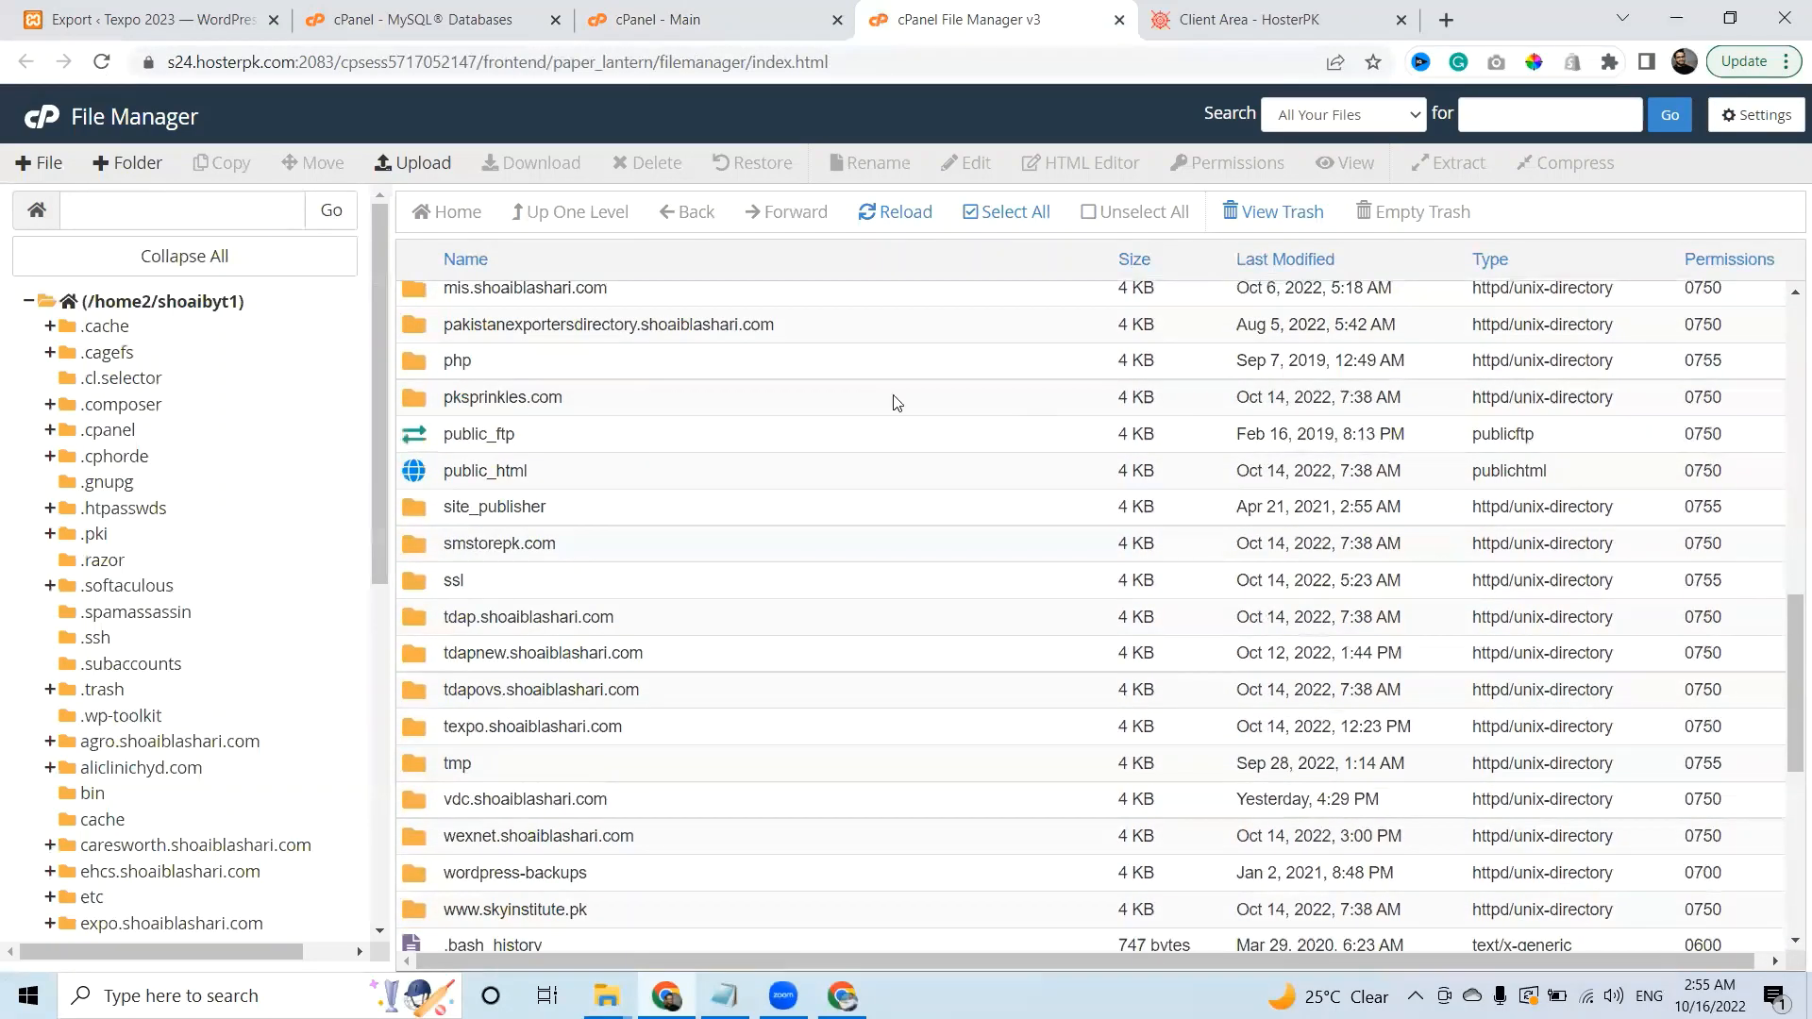
double_click(552, 477)
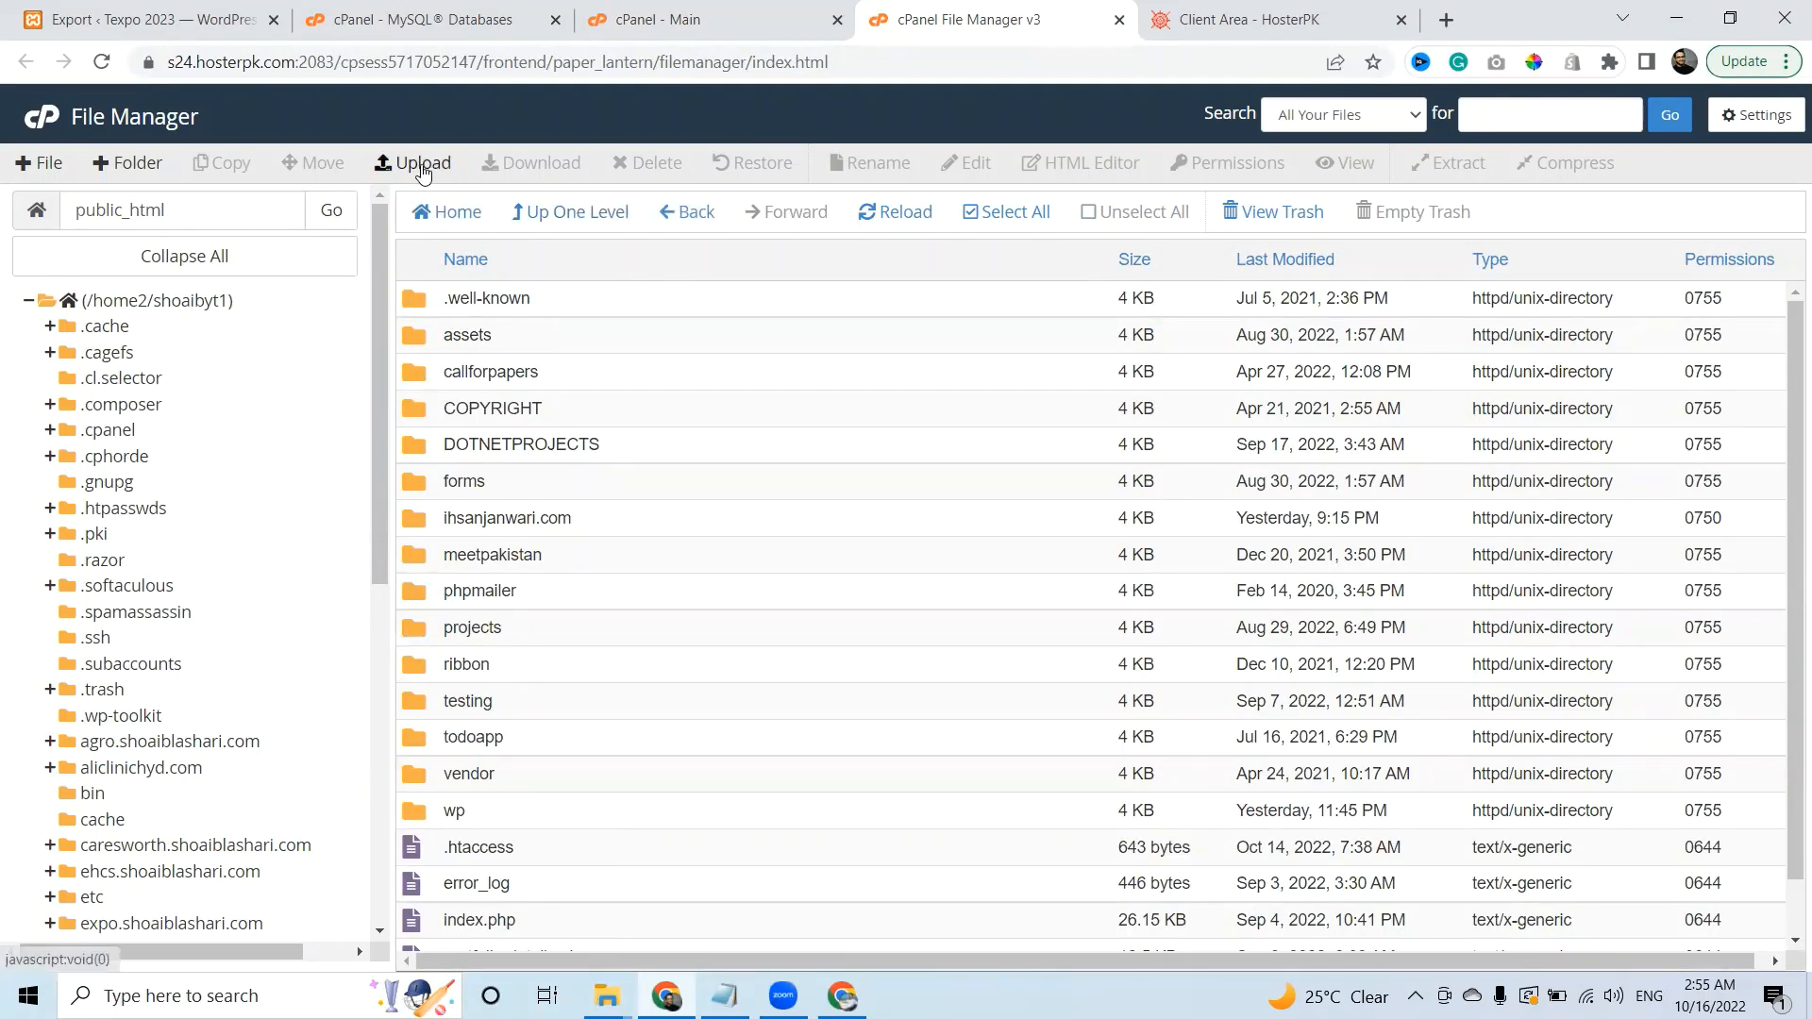
Create a wordpressProject folder in public_html and open it.
click(129, 164)
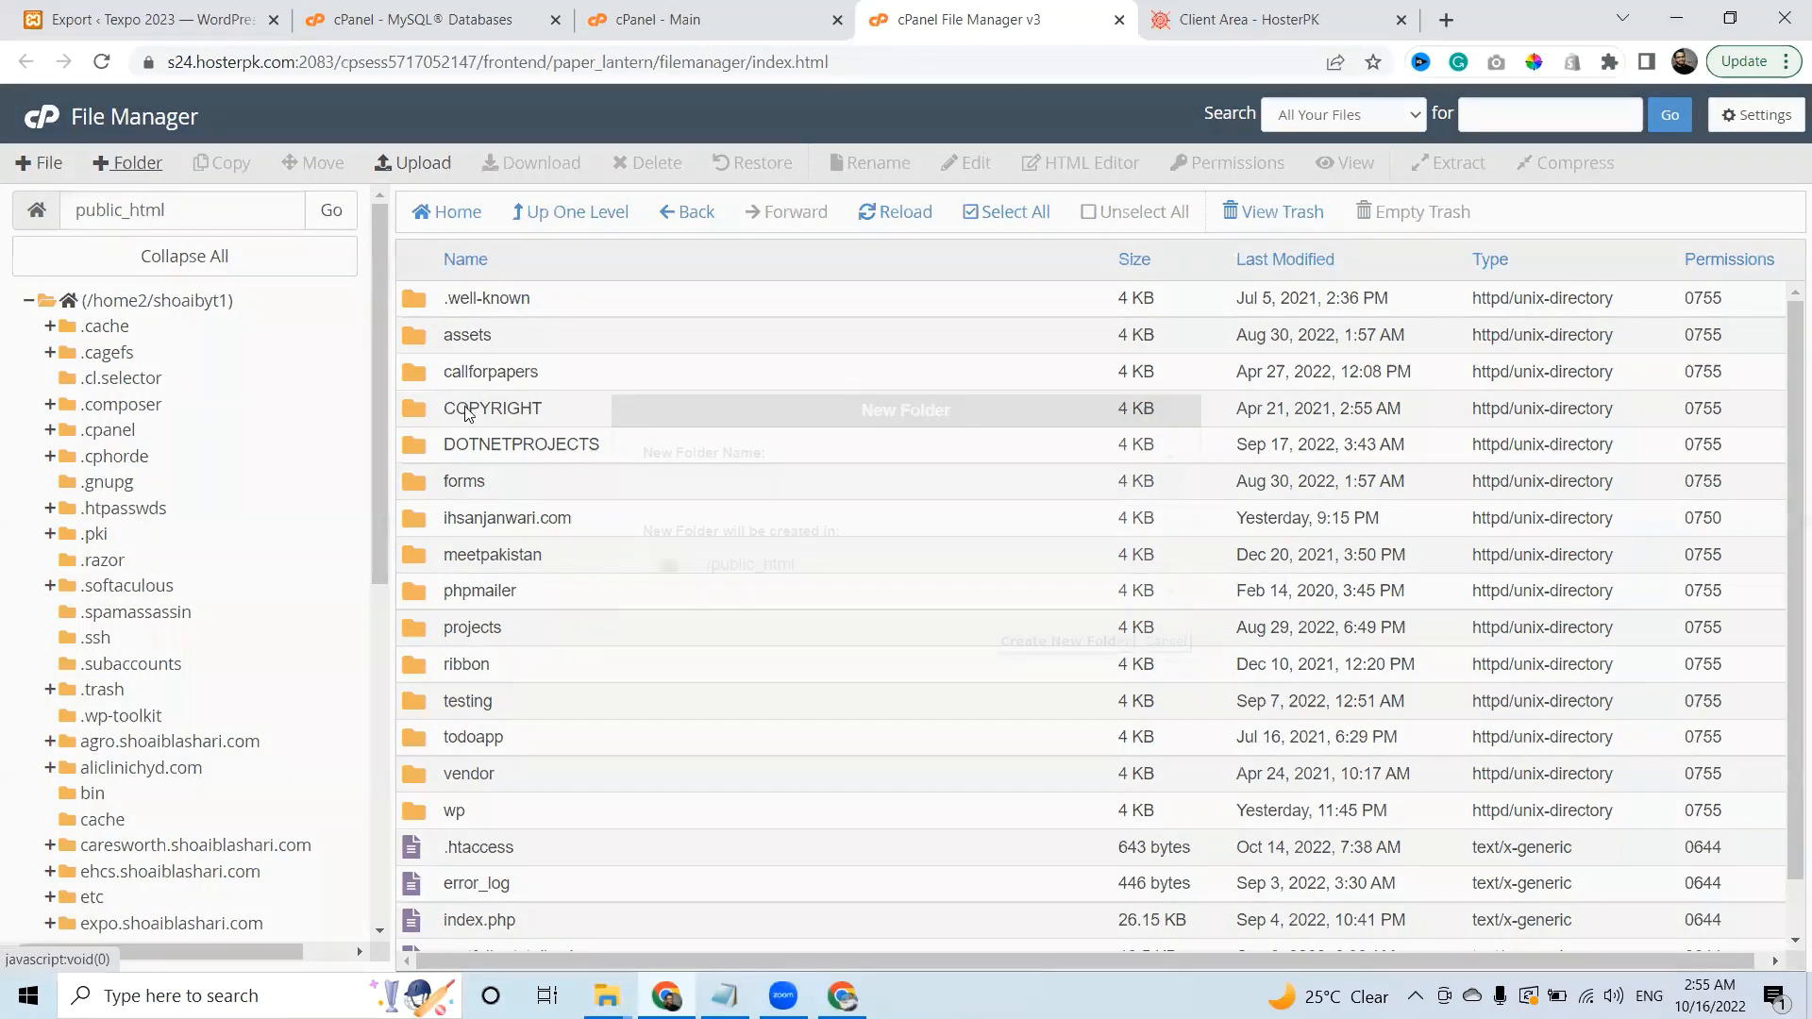
text(wordpress)
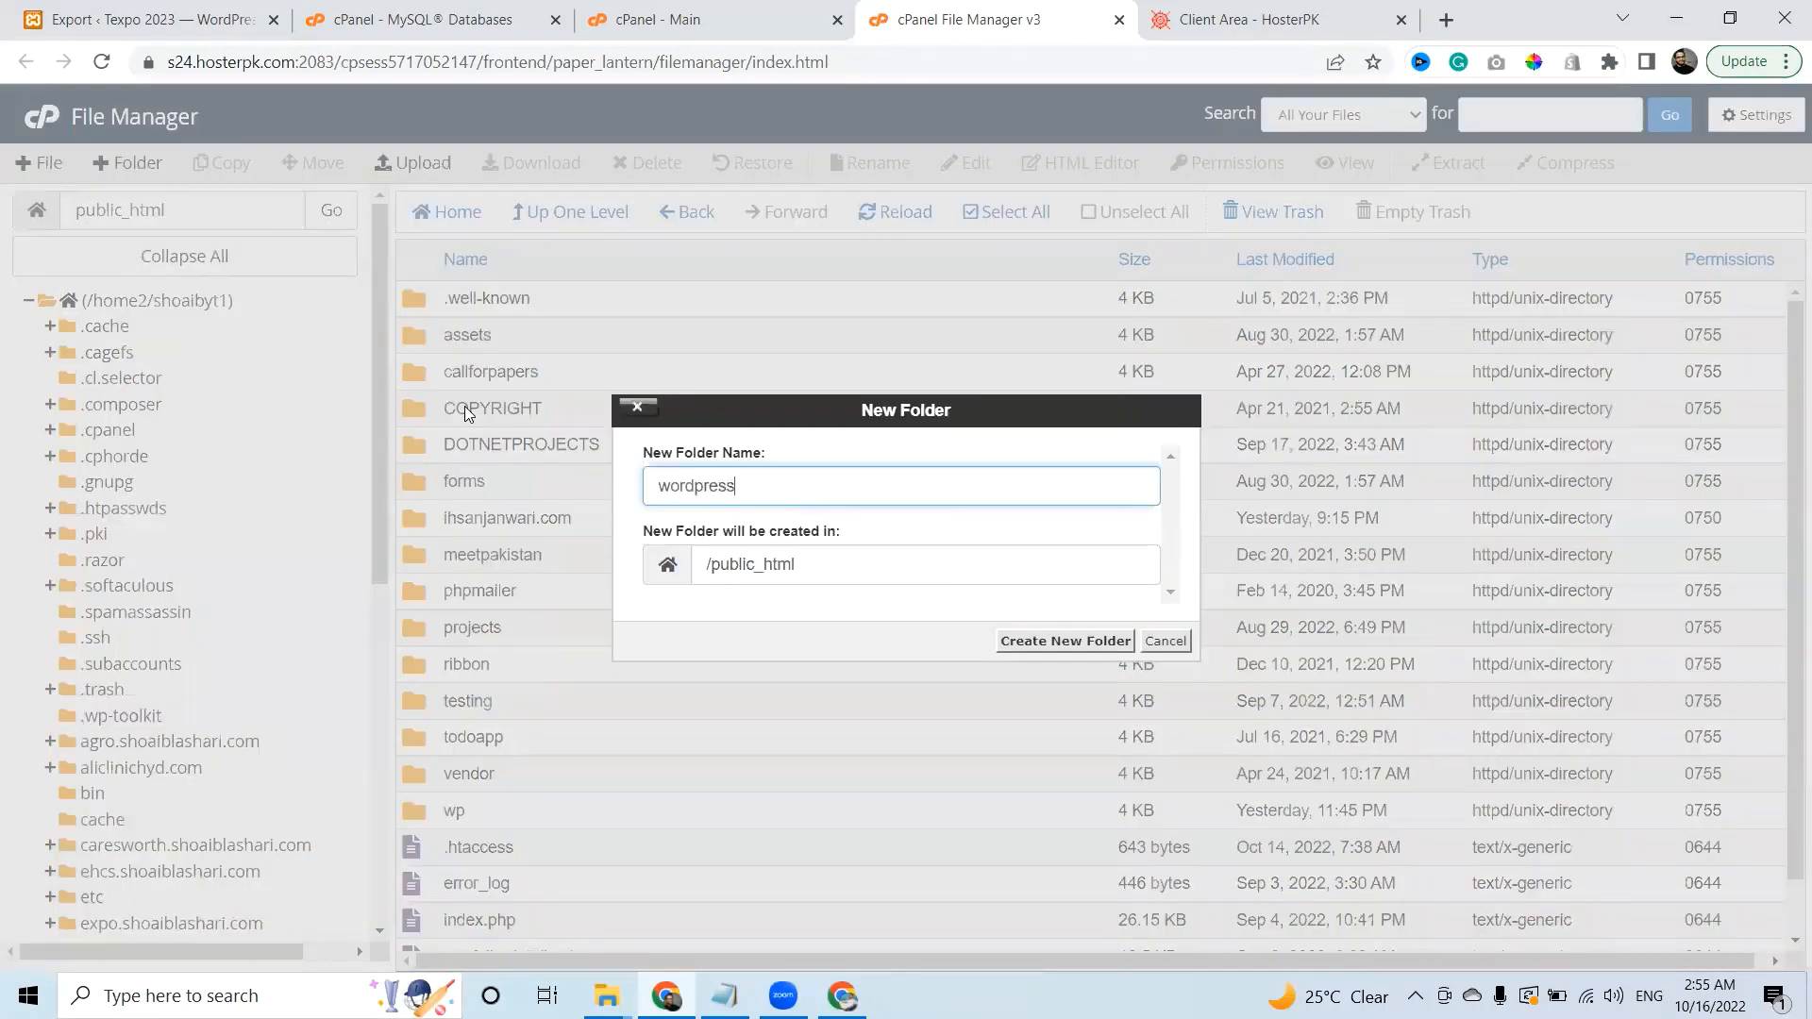
text(Project)
key(Return)
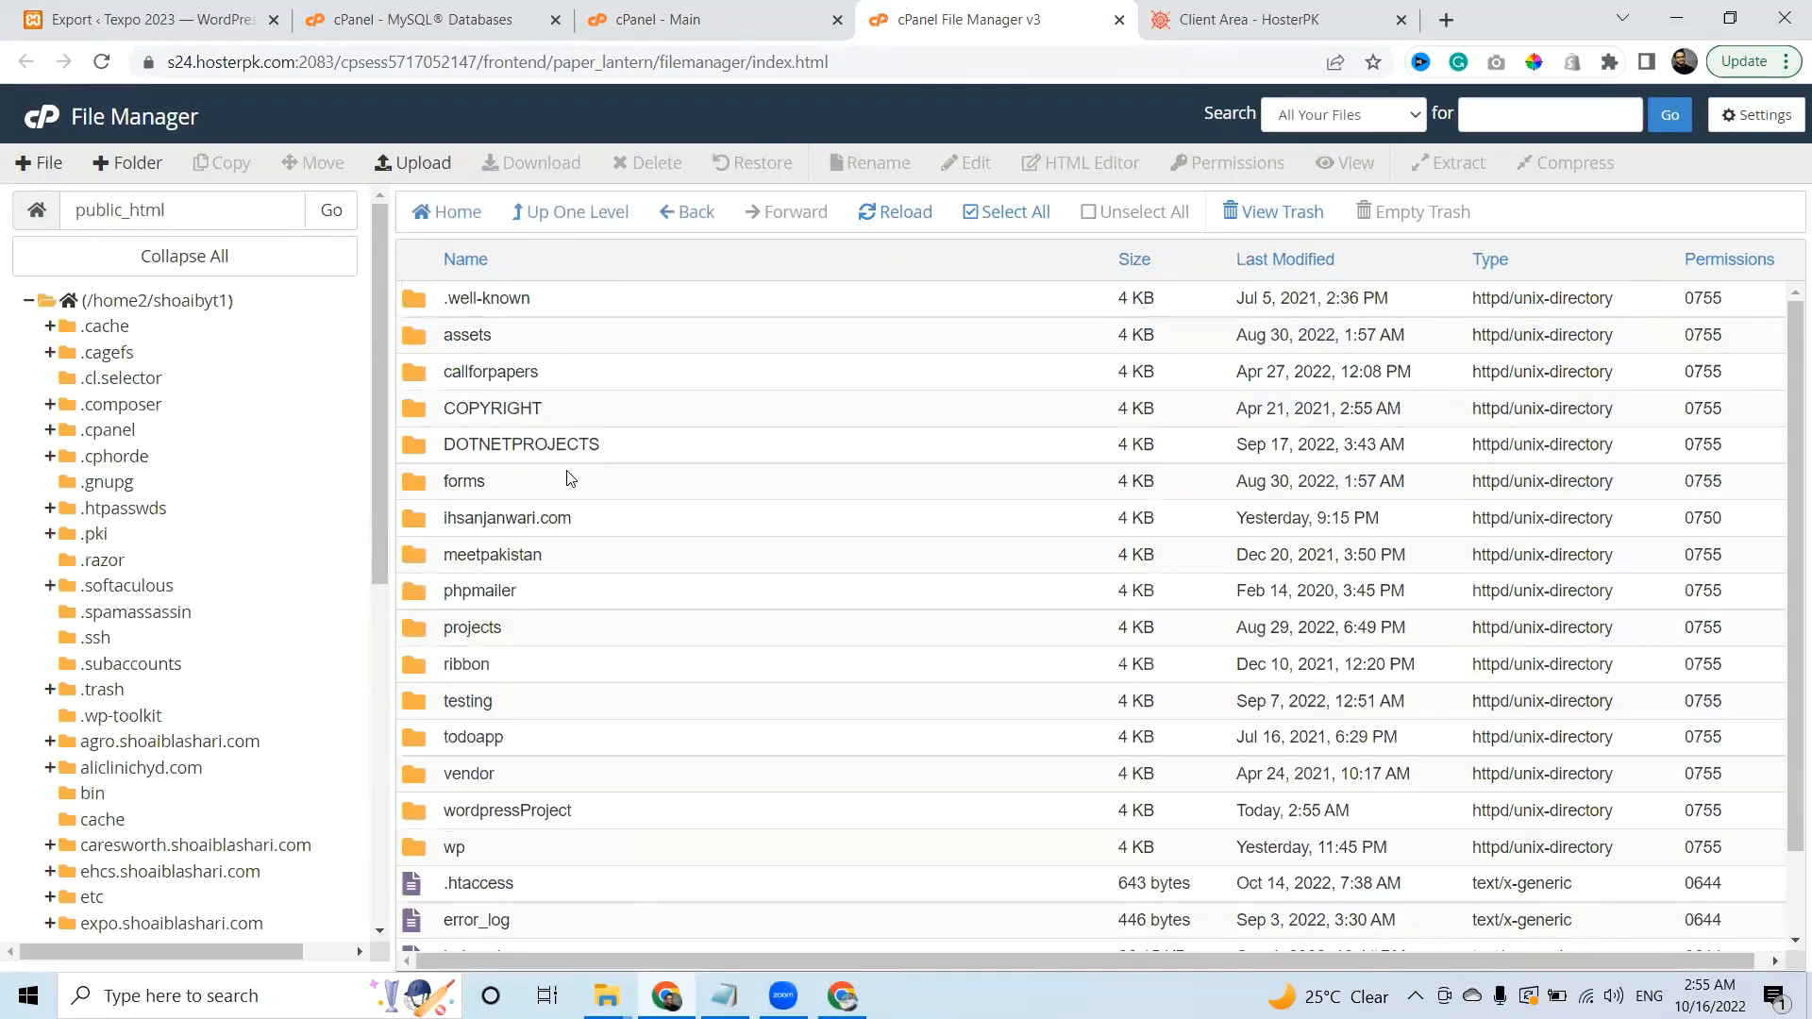
double_click(593, 824)
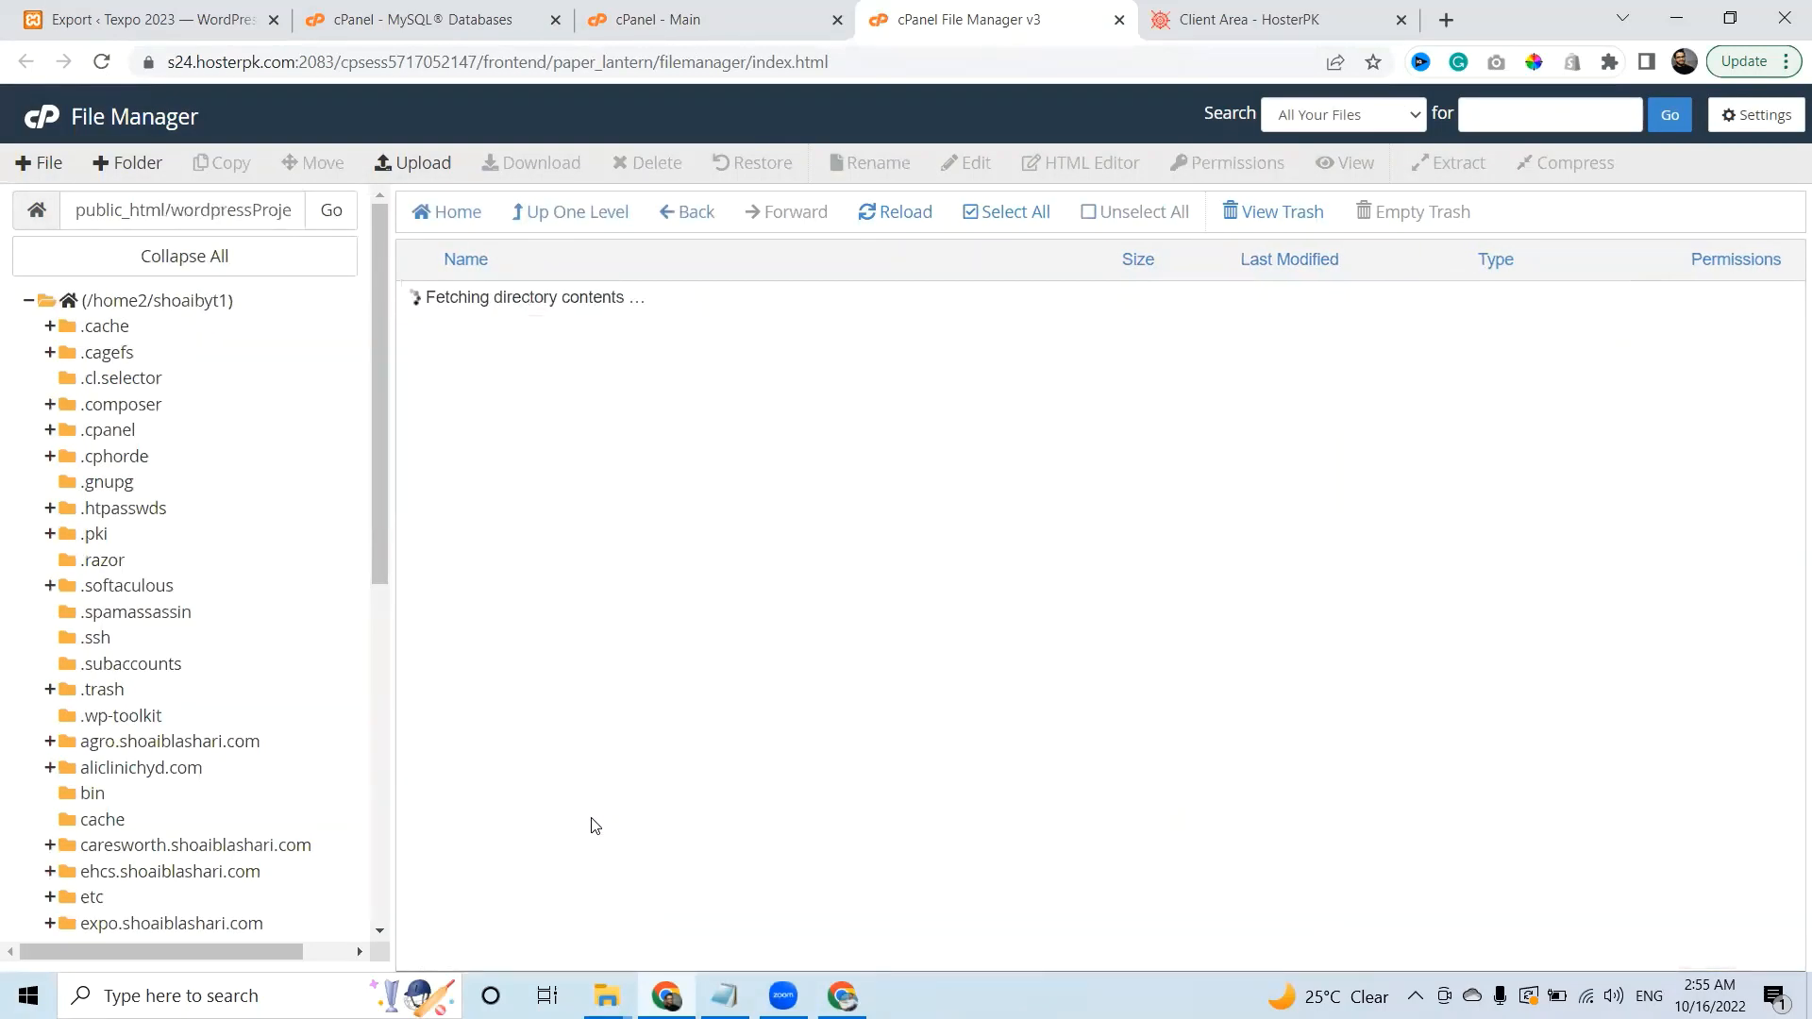
Upload wordpress-6.0.2.zip from Downloads into wordpressProject.
click(413, 162)
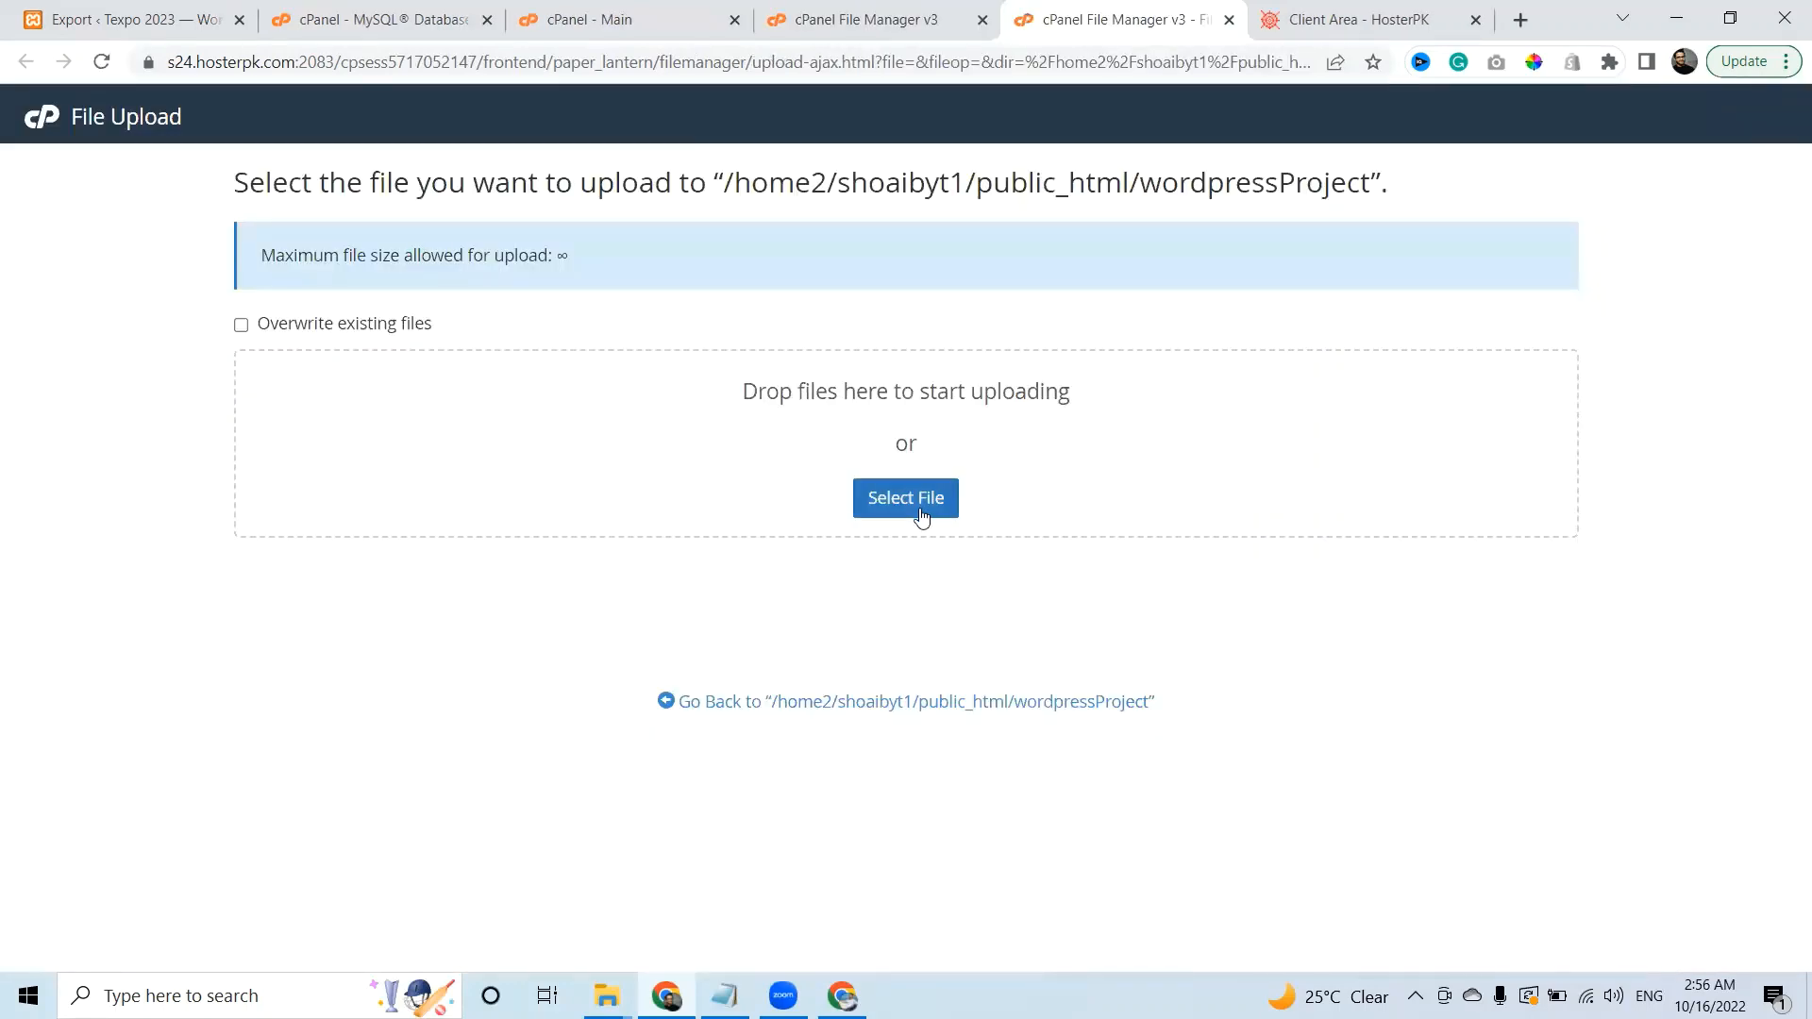
click(920, 506)
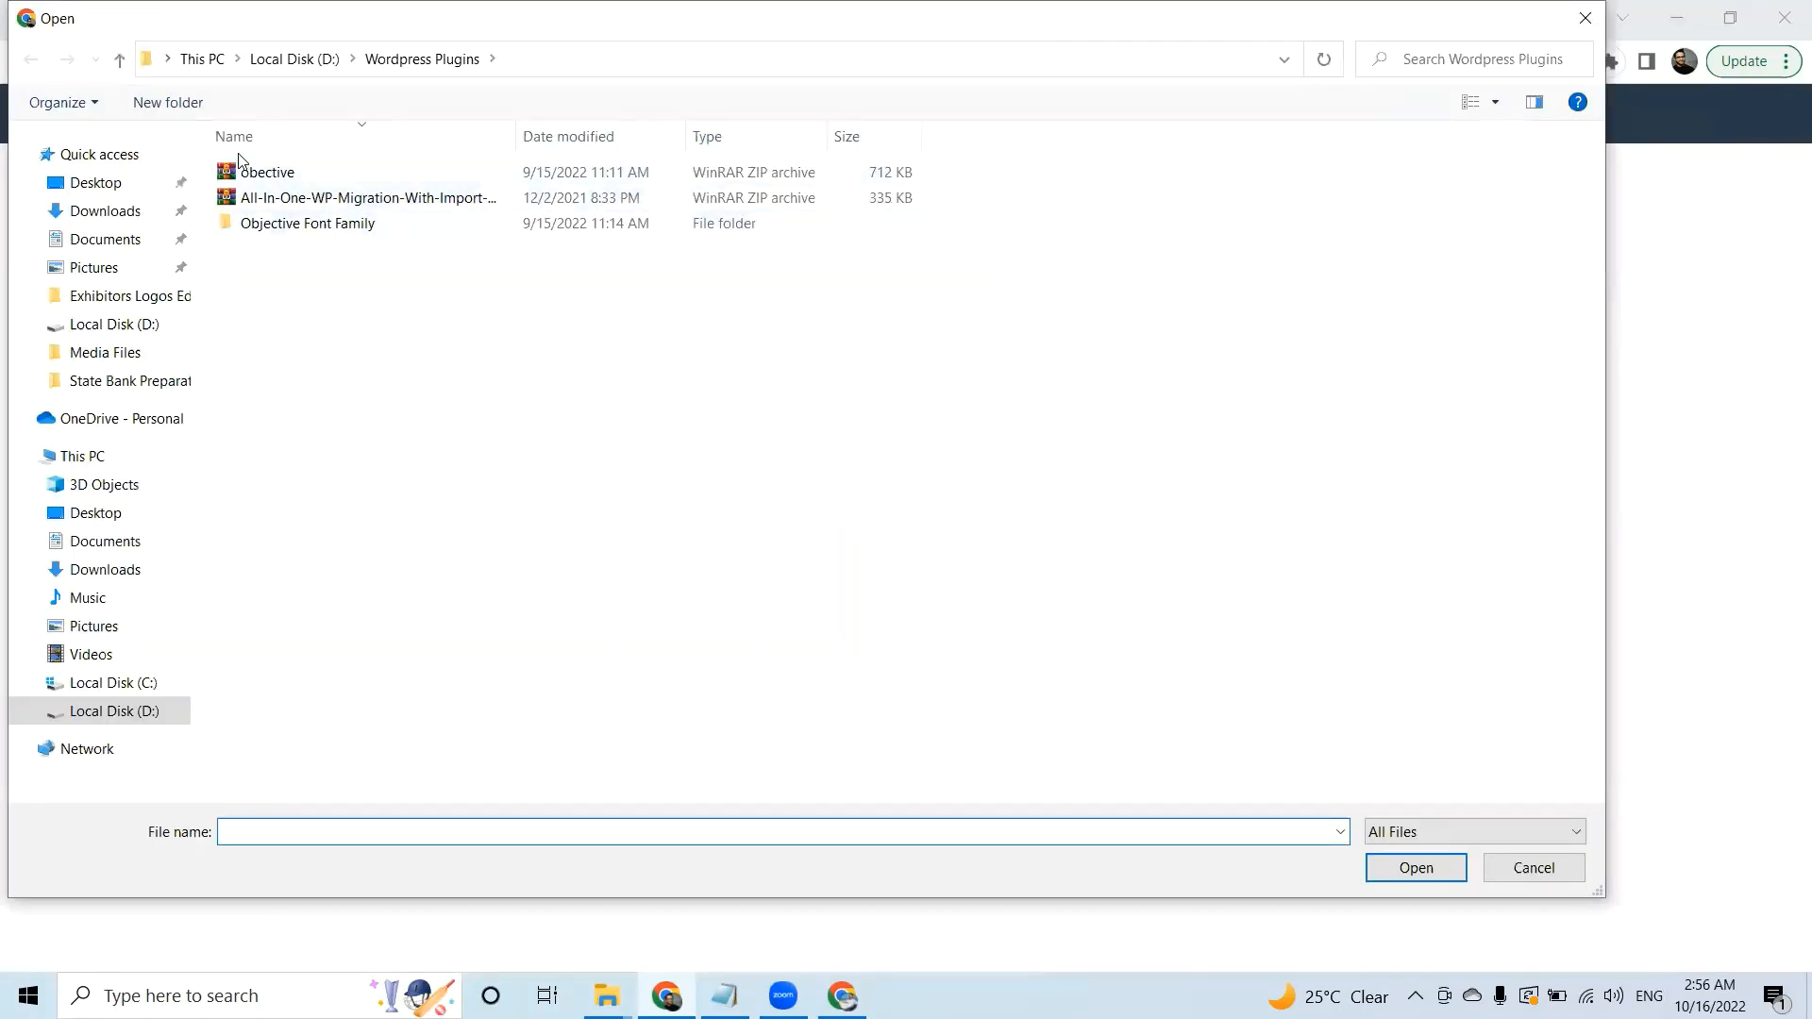
click(113, 213)
double_click(270, 219)
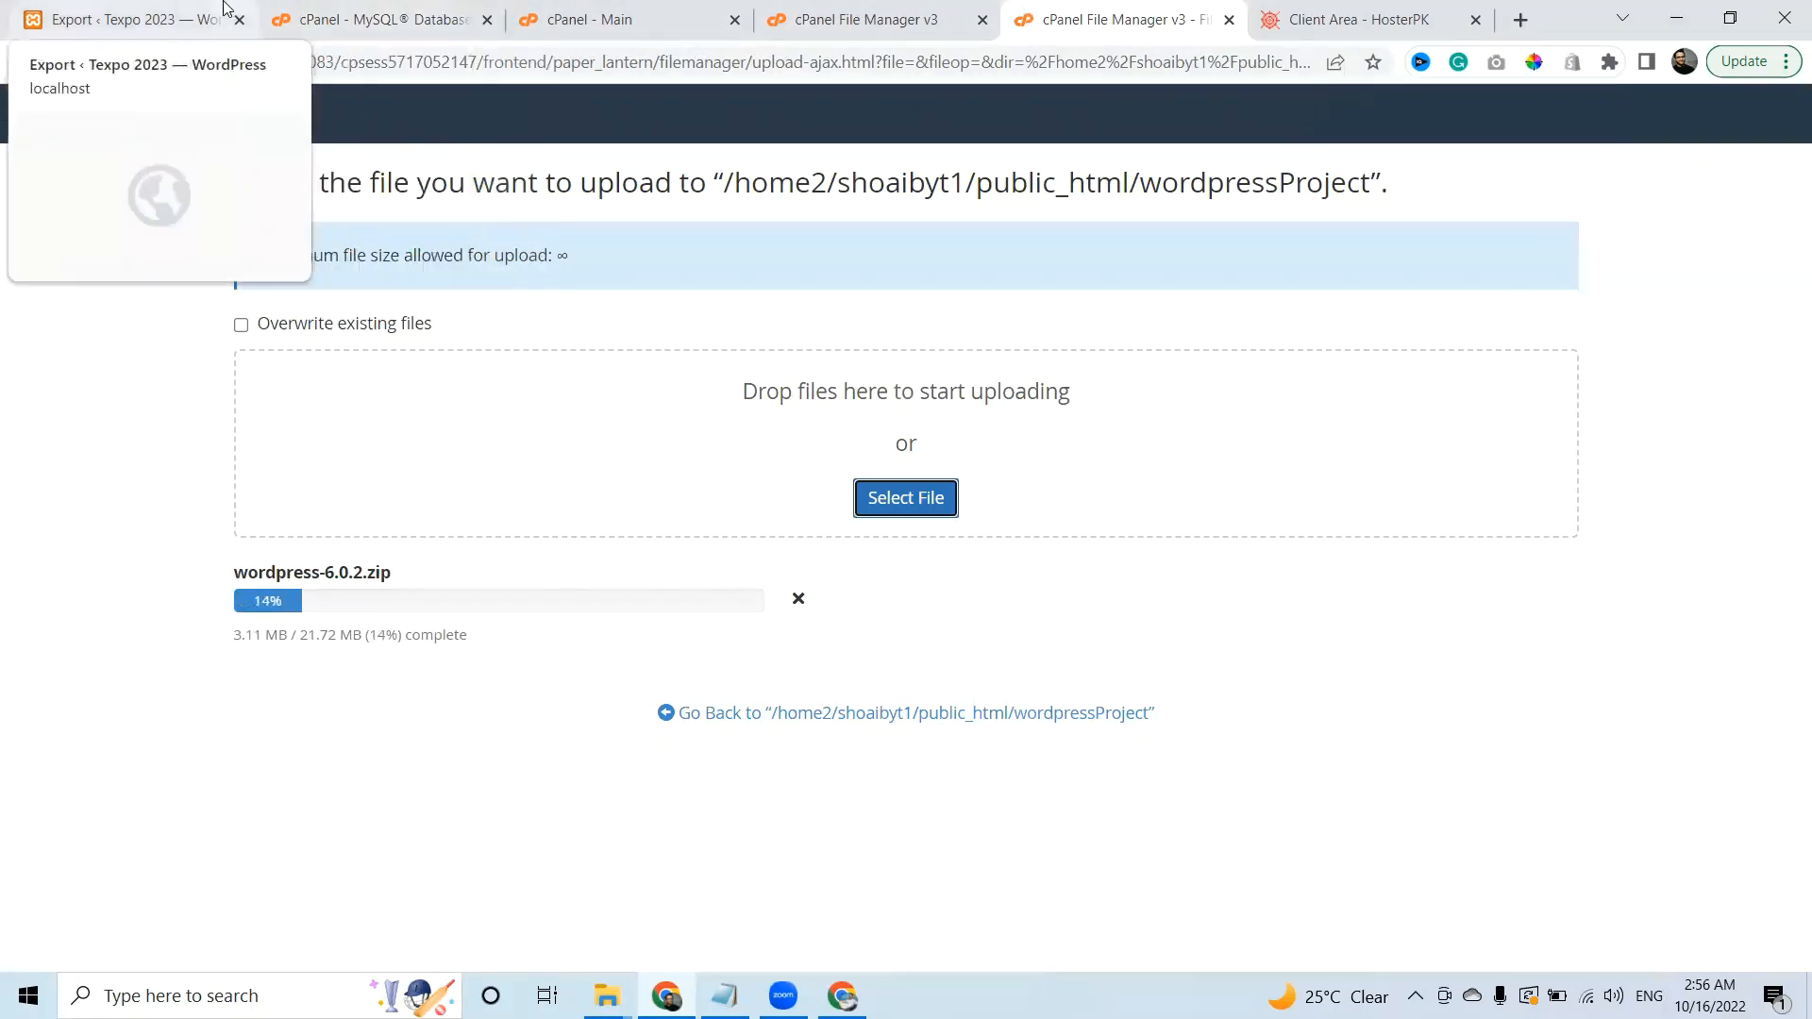
click(156, 17)
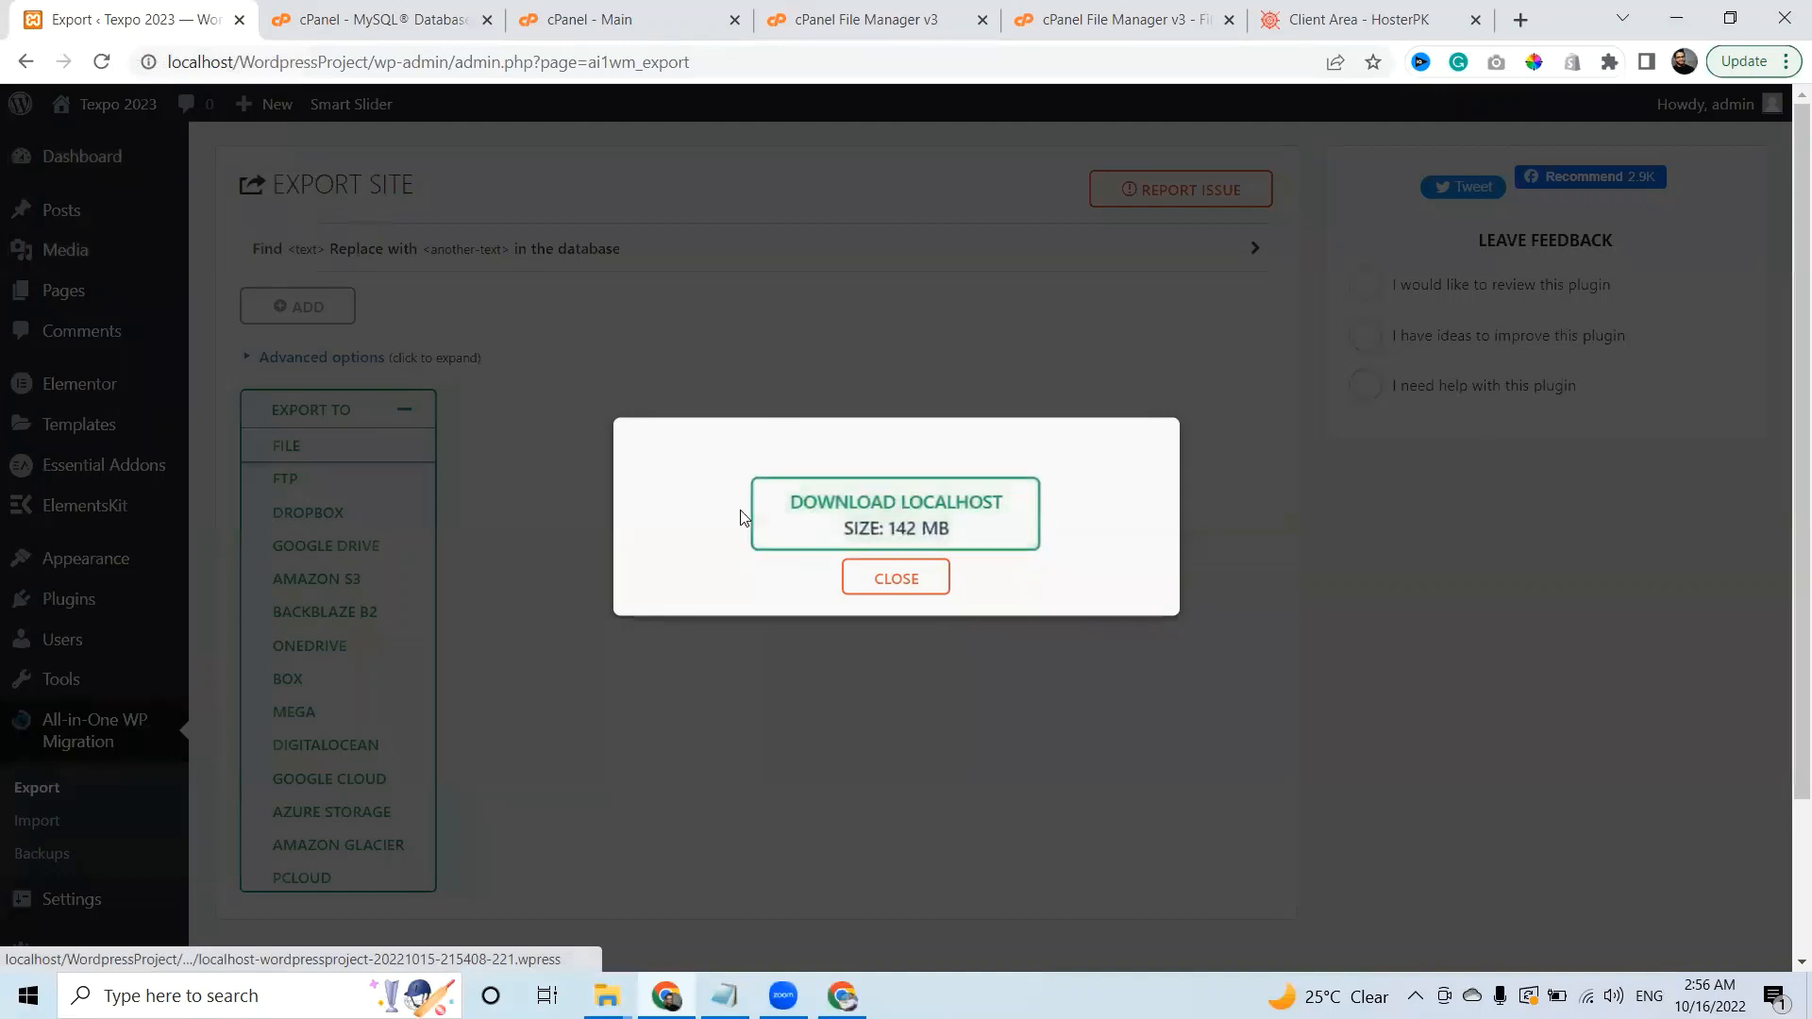
Download the 142 MB localhost export, then return to the finished wordpress-6.0.2.zip upload.
click(835, 518)
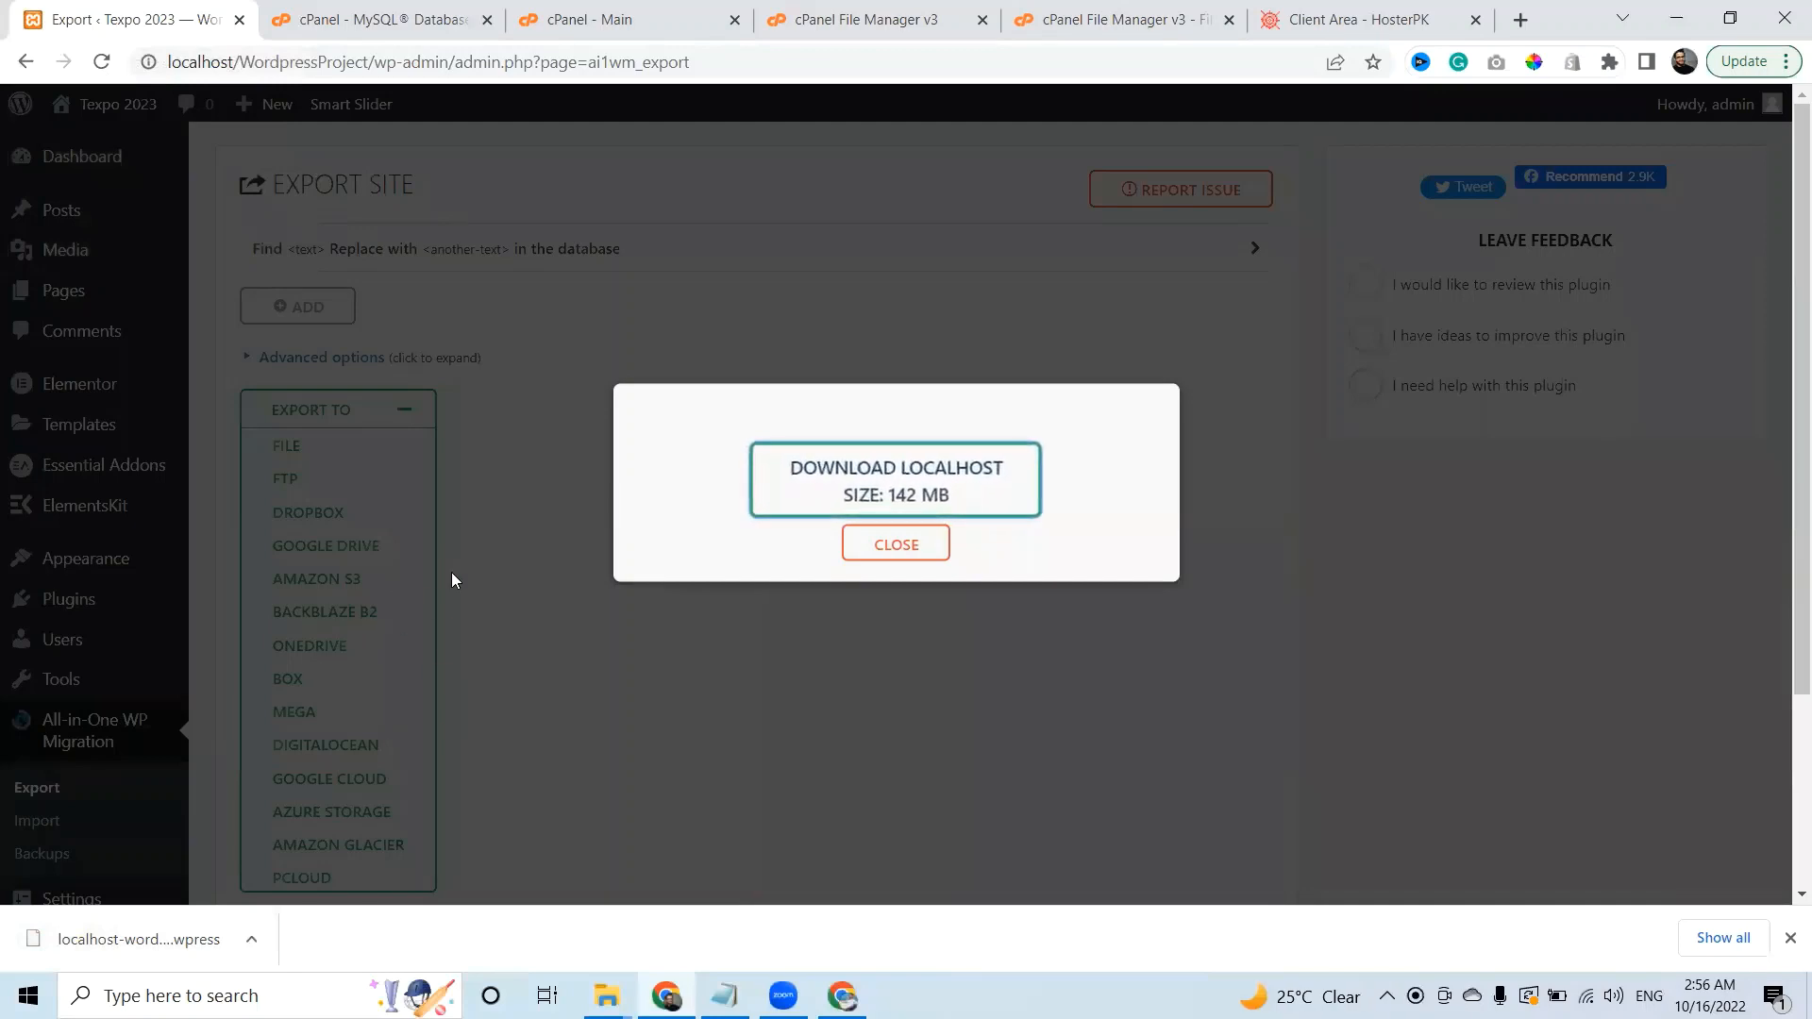
click(1170, 7)
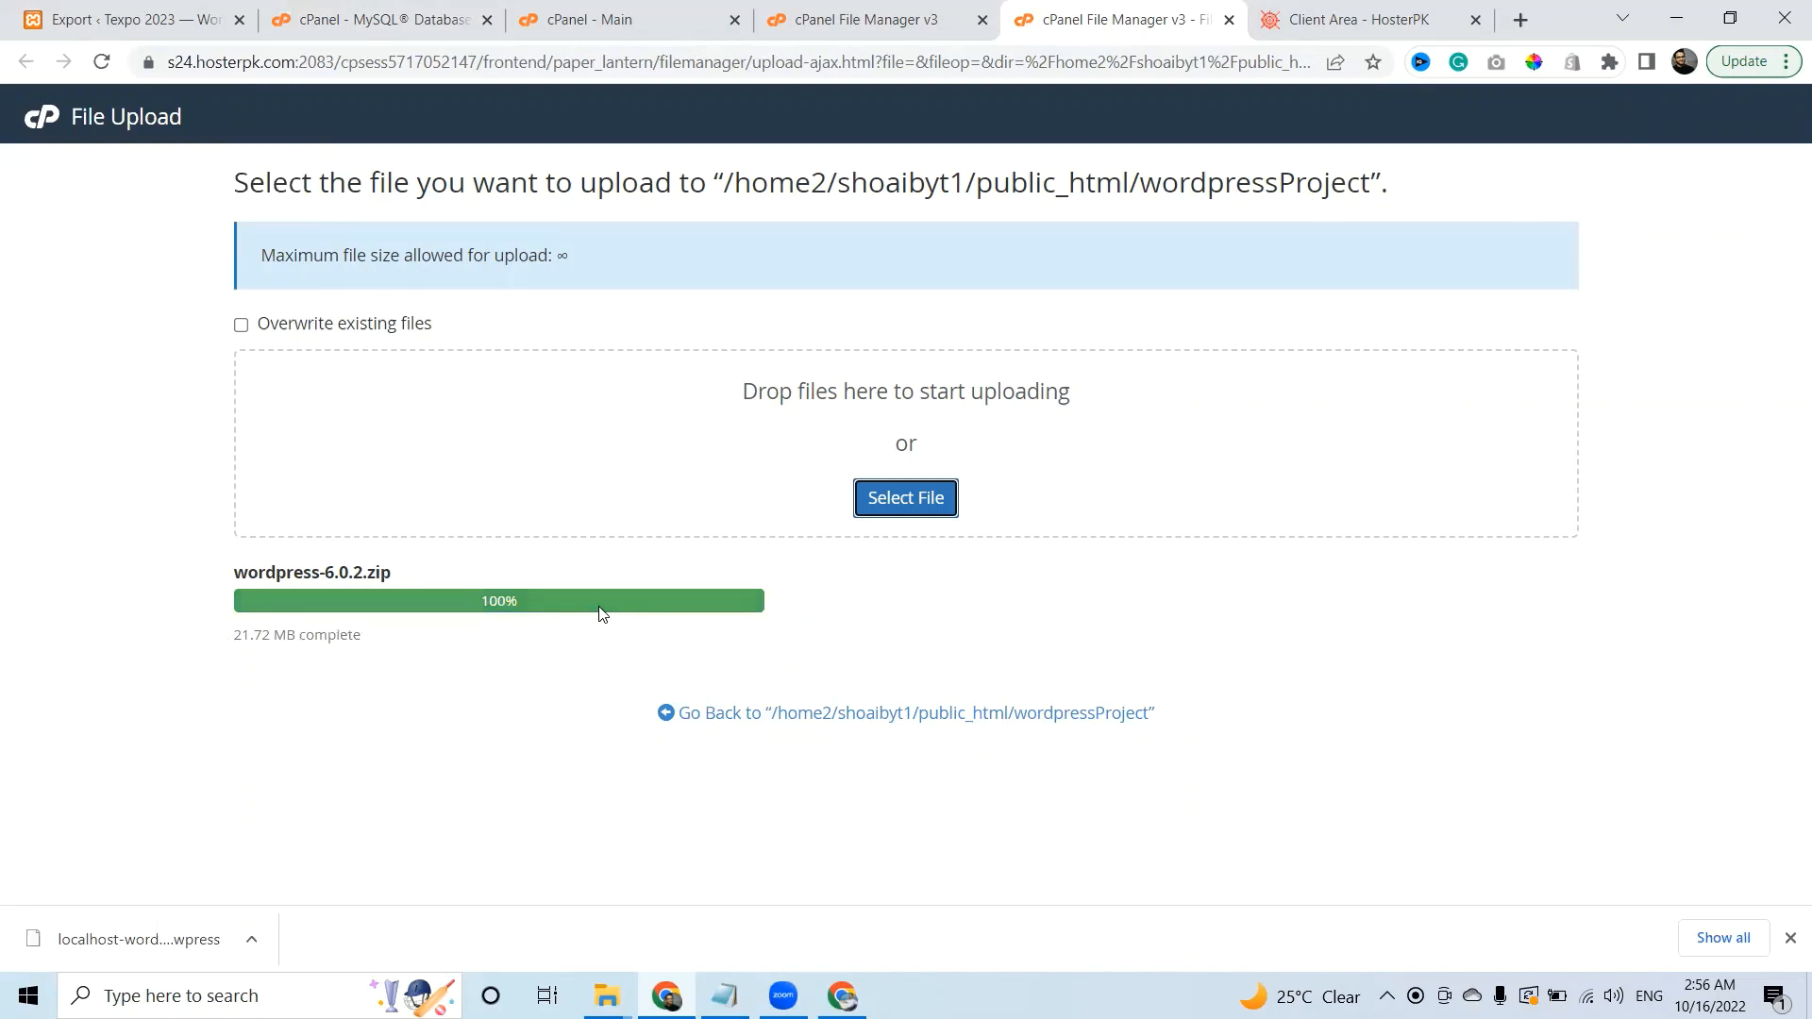
Extract wordpress-6.0.2.zip into the wordpressProject folder.
click(1229, 20)
click(887, 11)
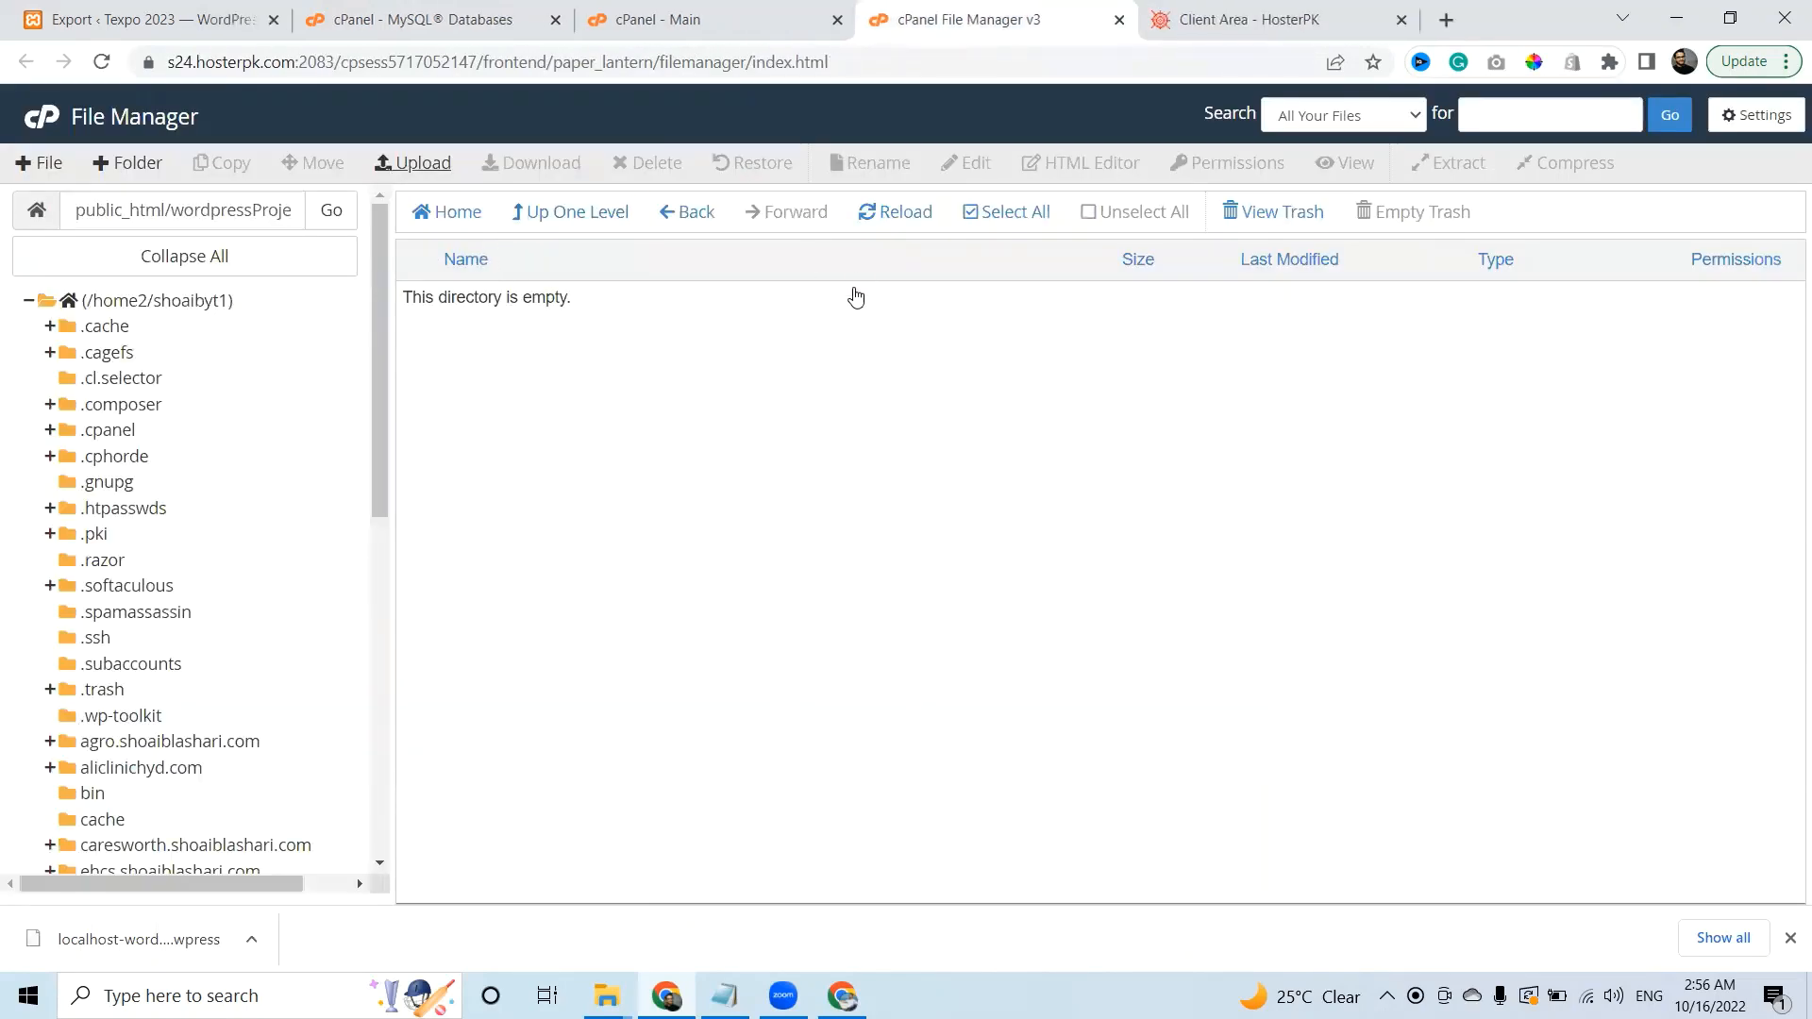
click(920, 214)
click(699, 315)
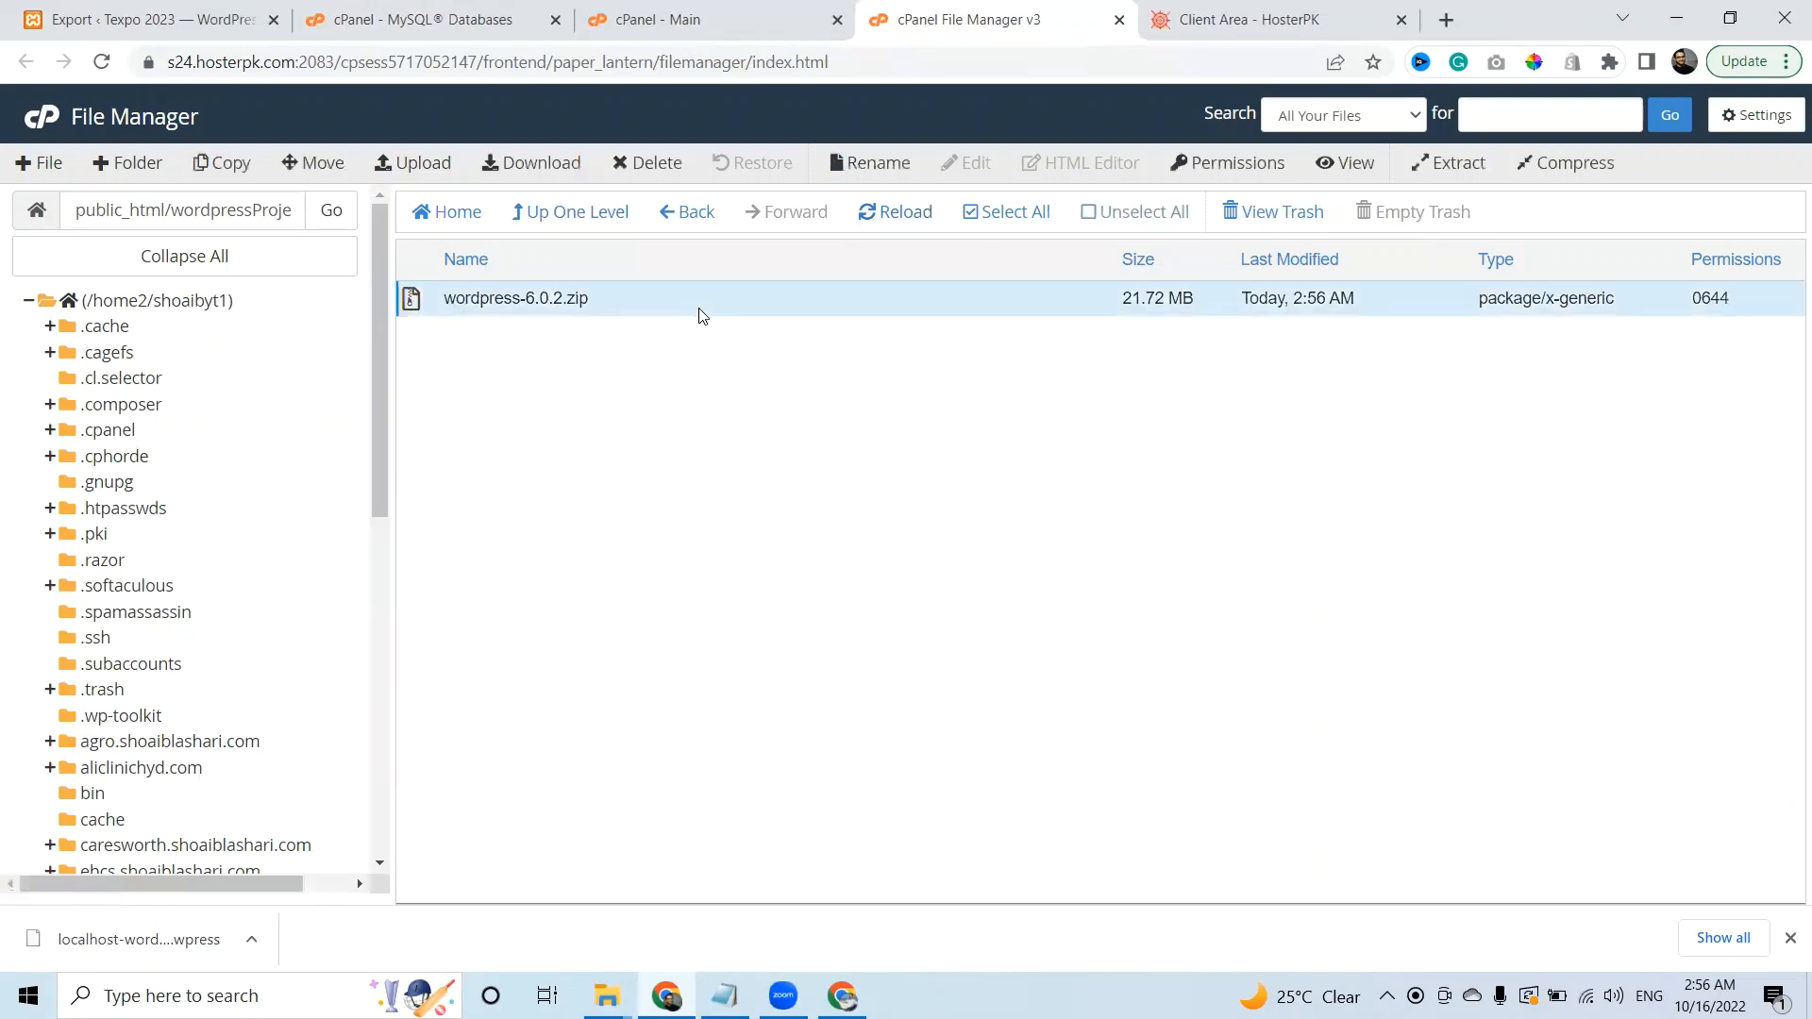
right_click(698, 315)
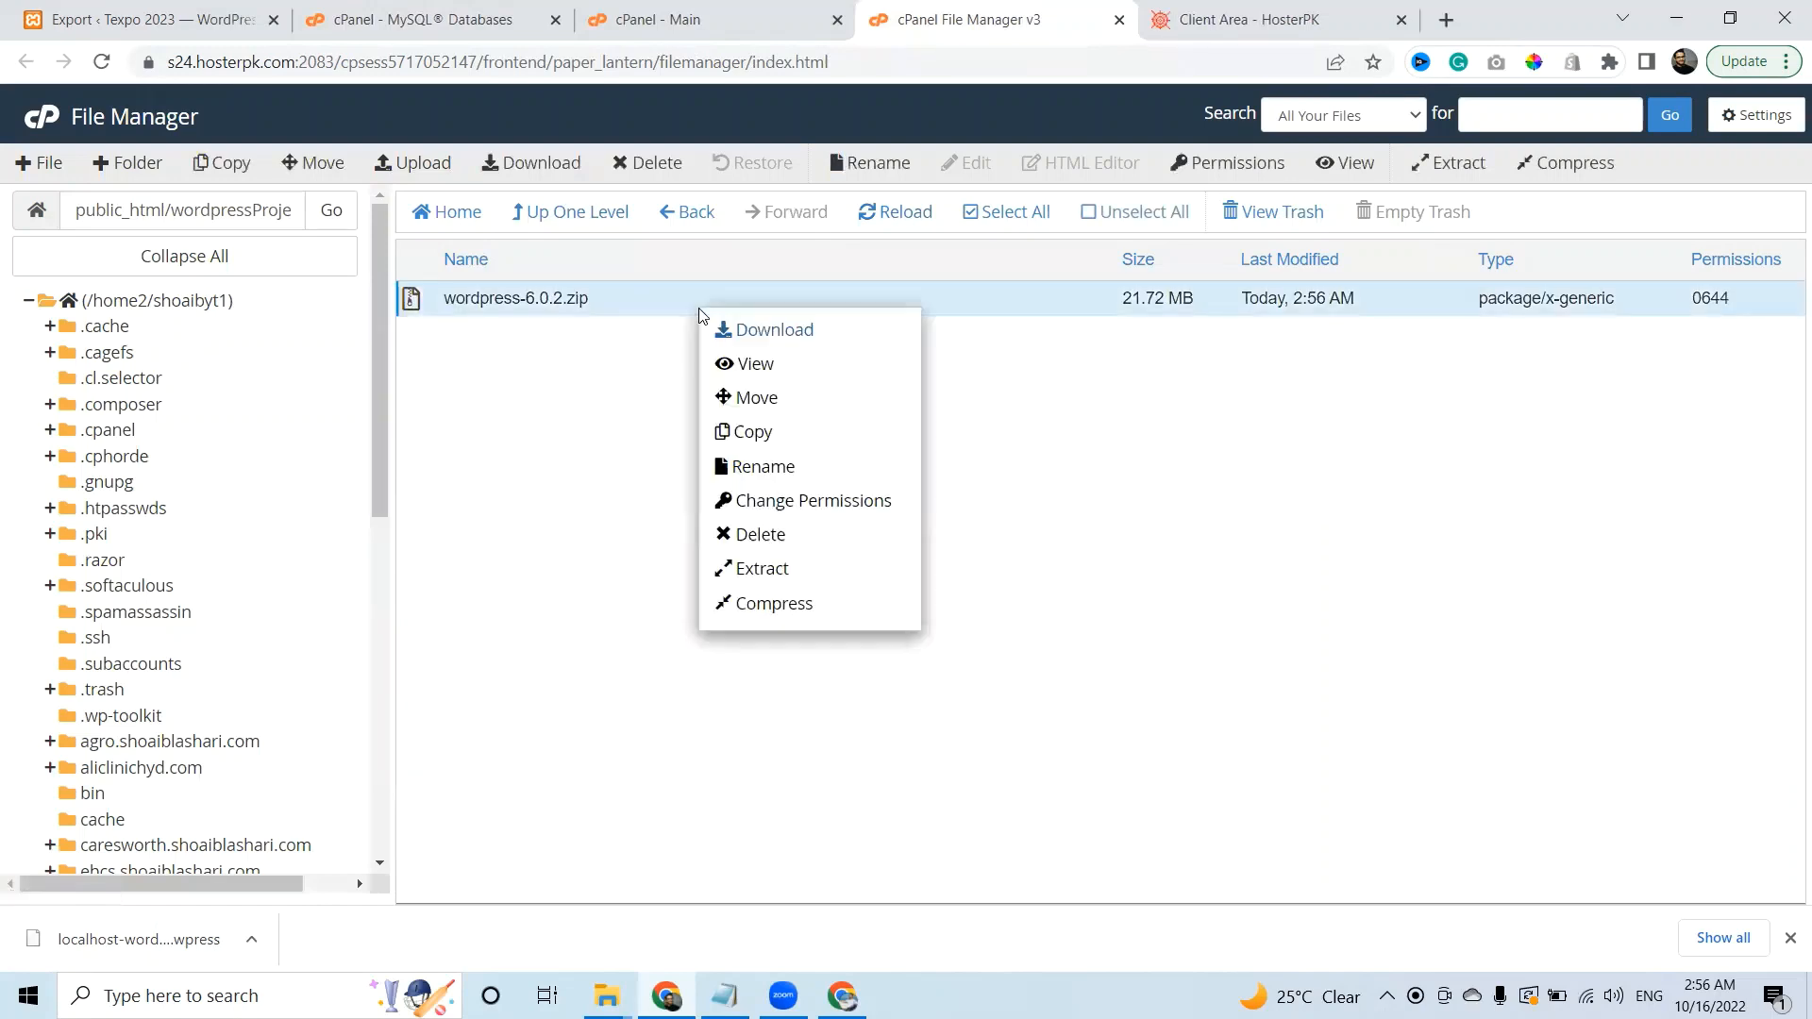
click(755, 569)
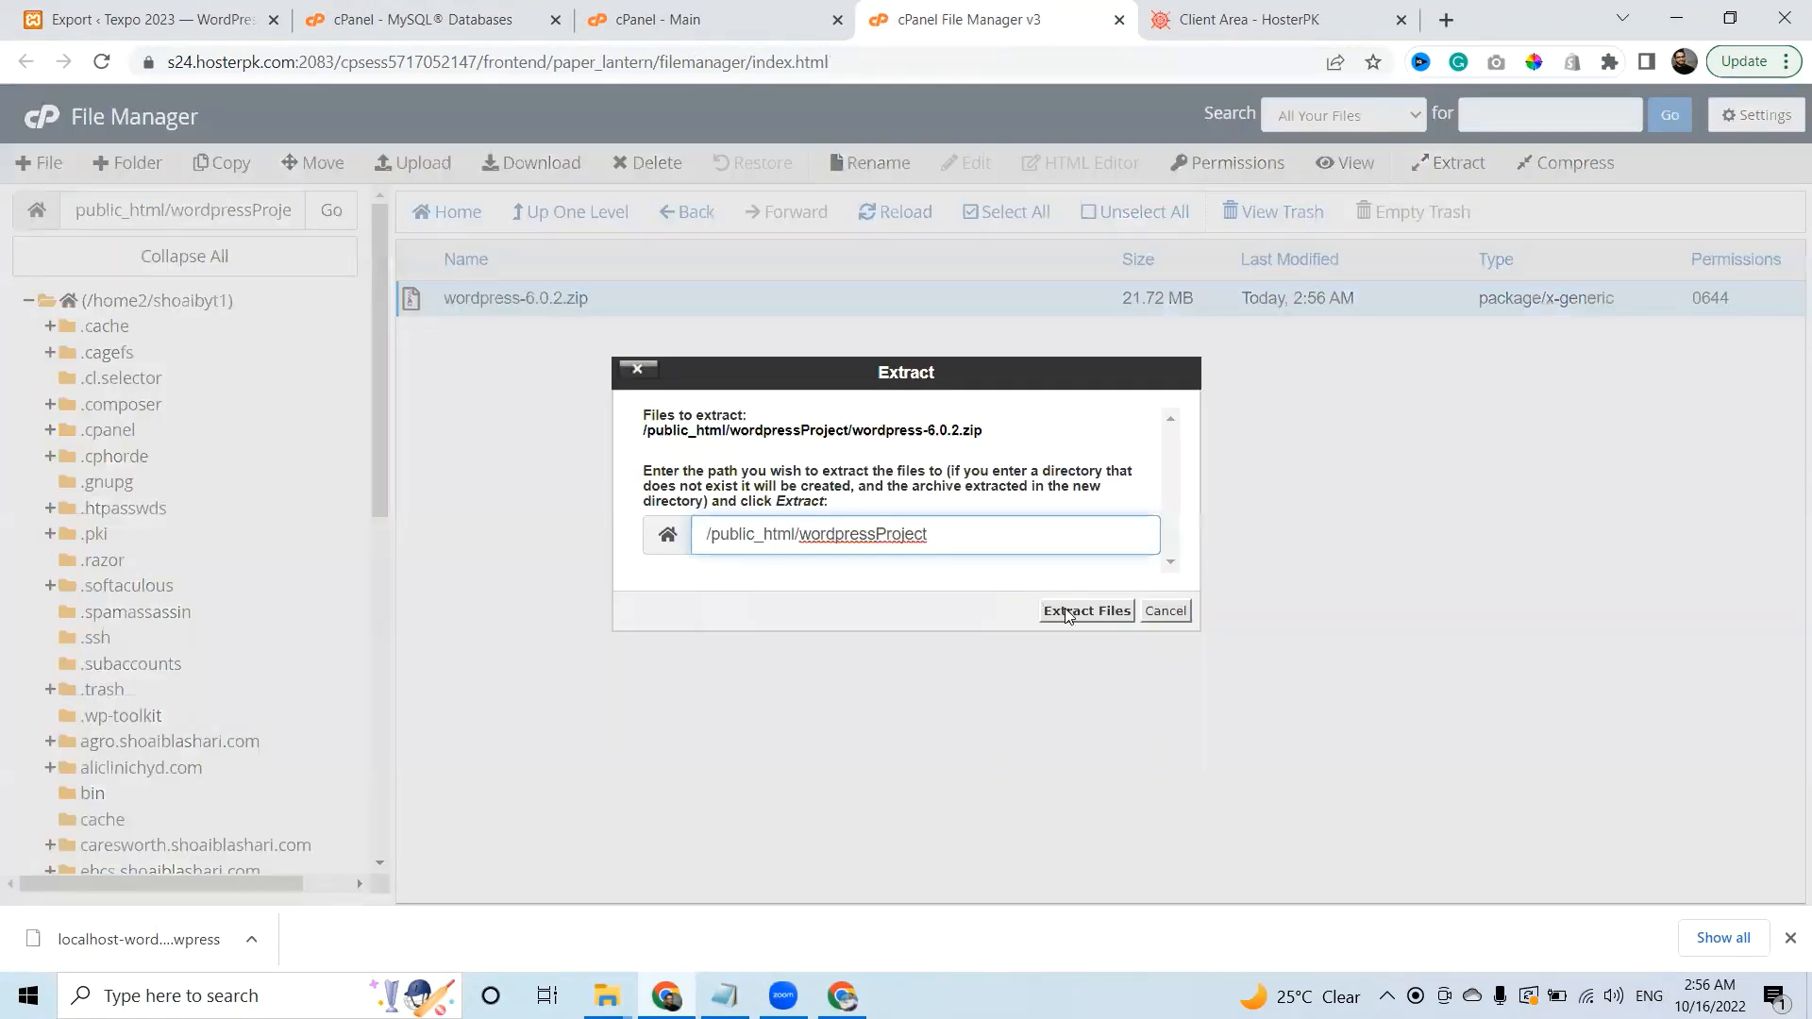
click(1066, 615)
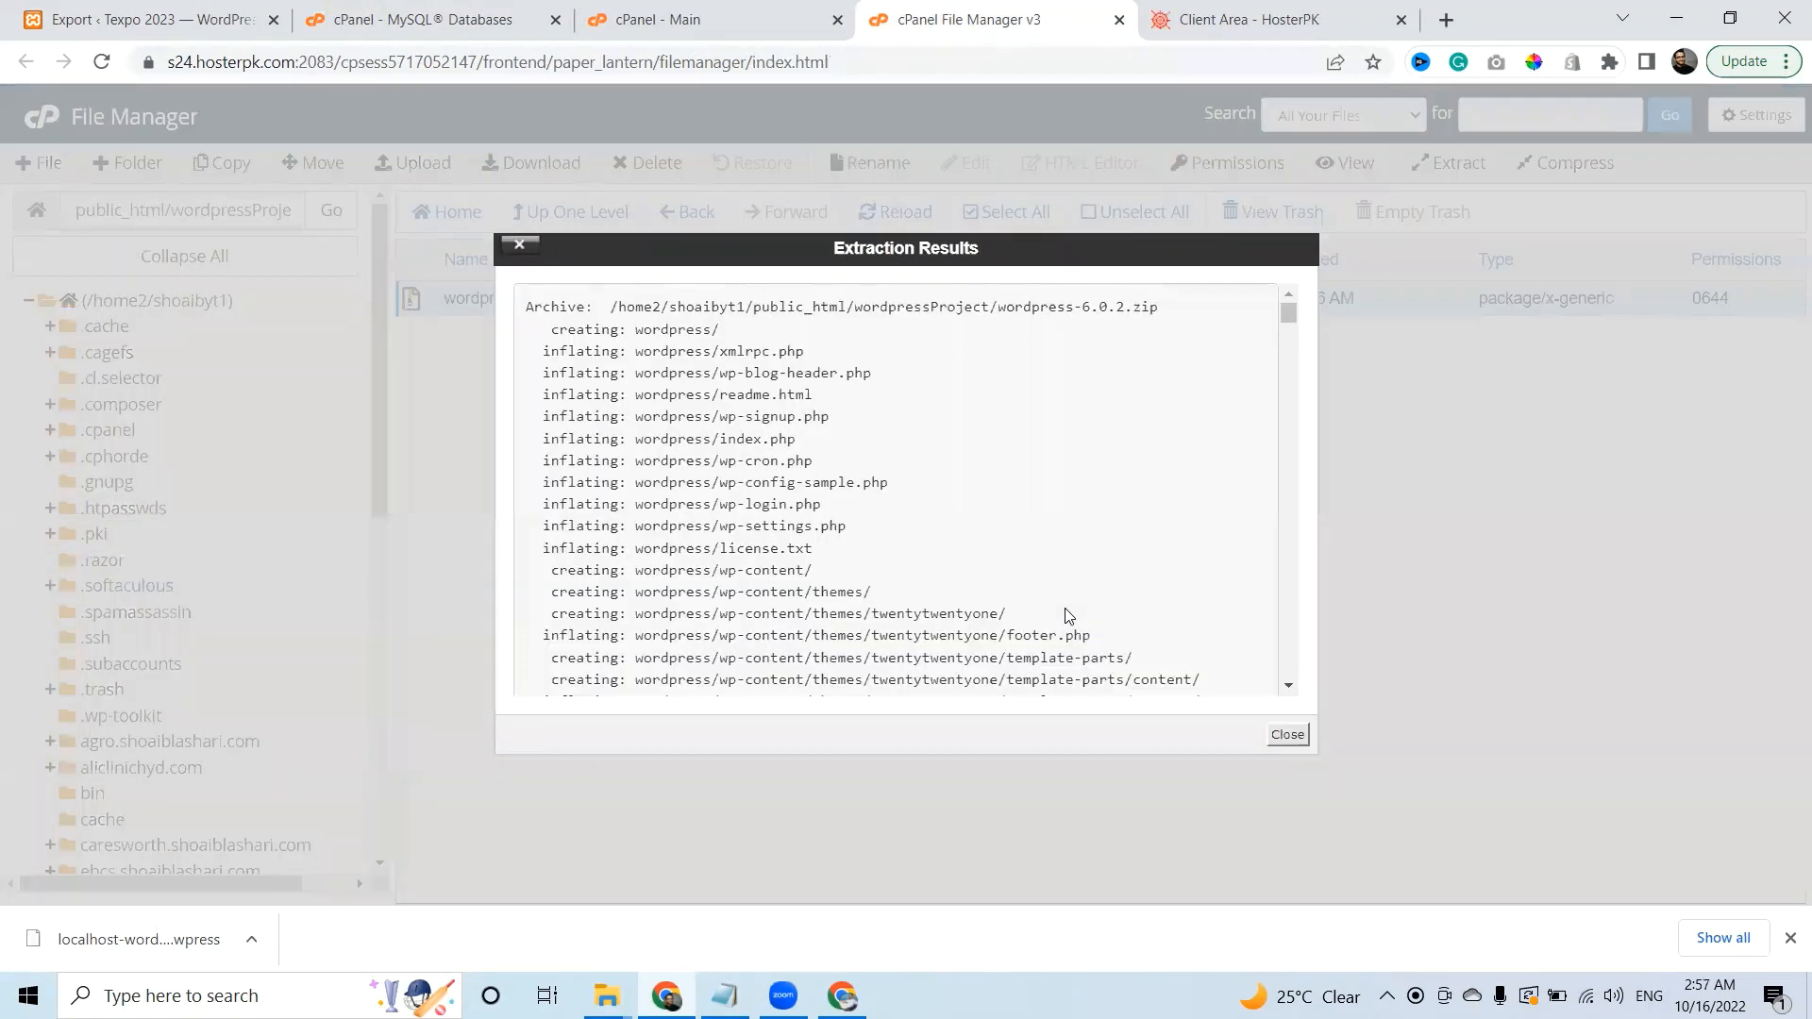
click(1288, 736)
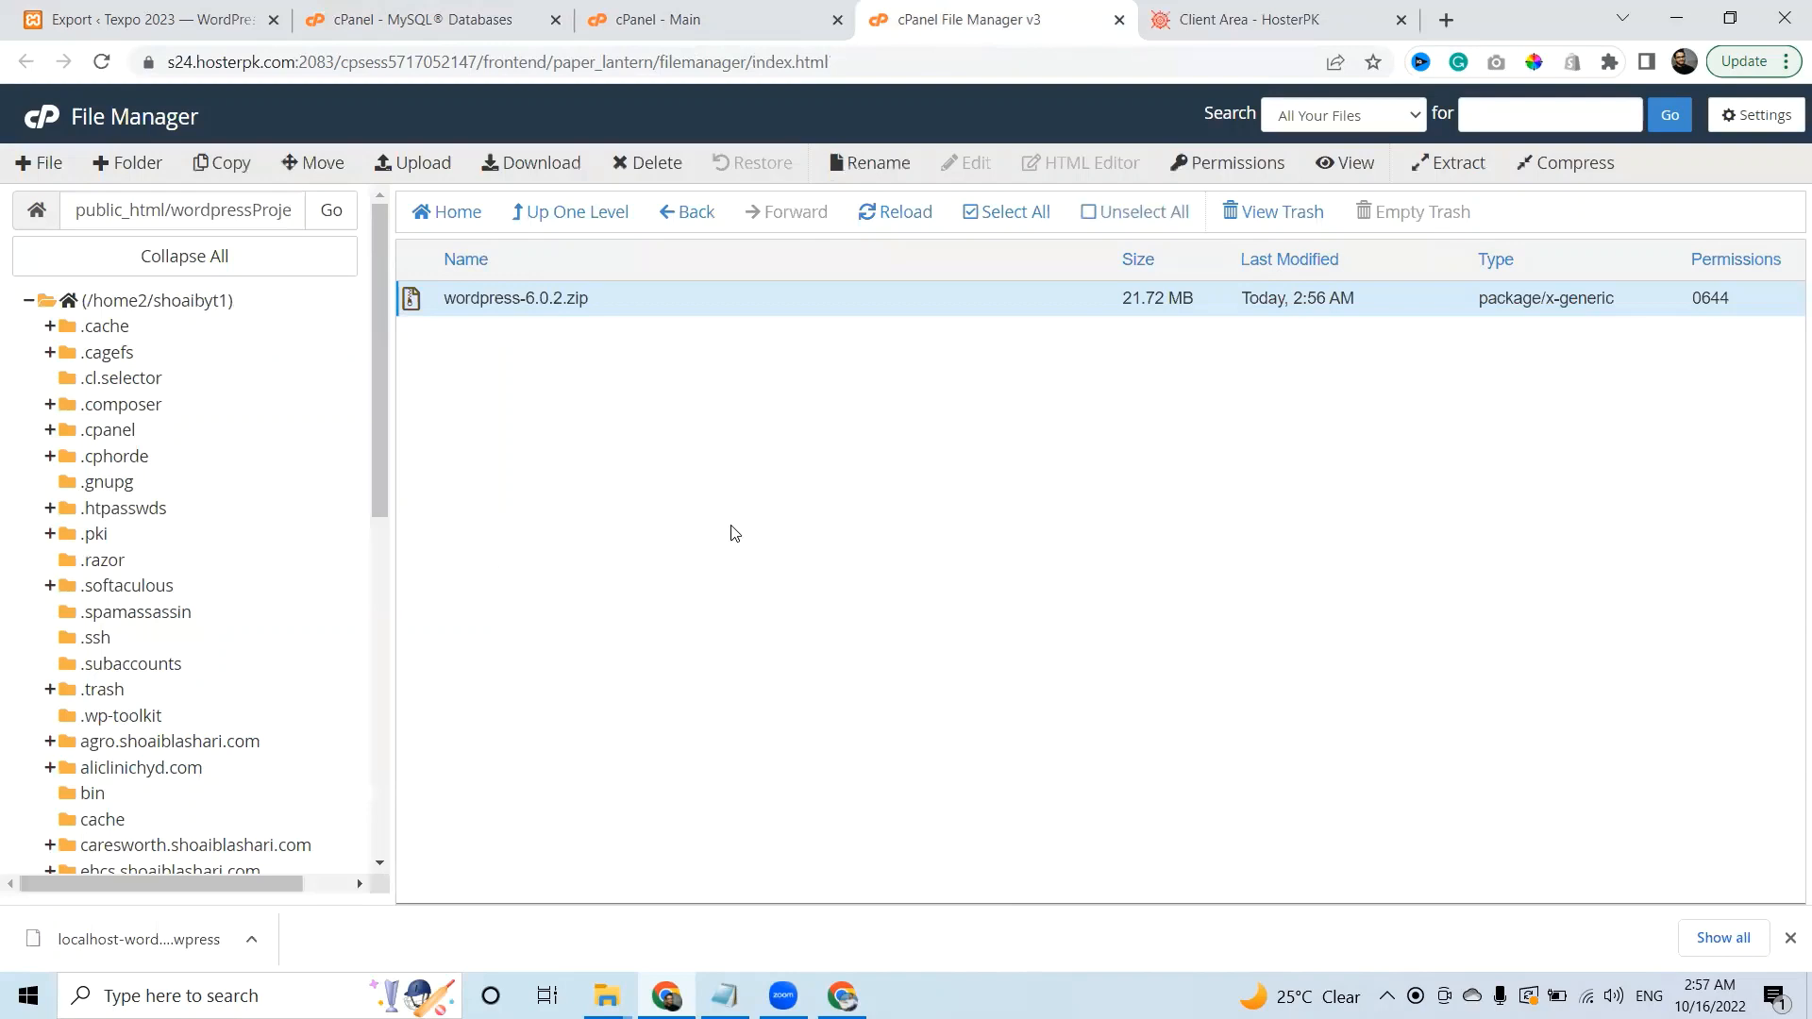
Permanently delete the uploaded wordpress-6.0.2.zip archive.
click(903, 217)
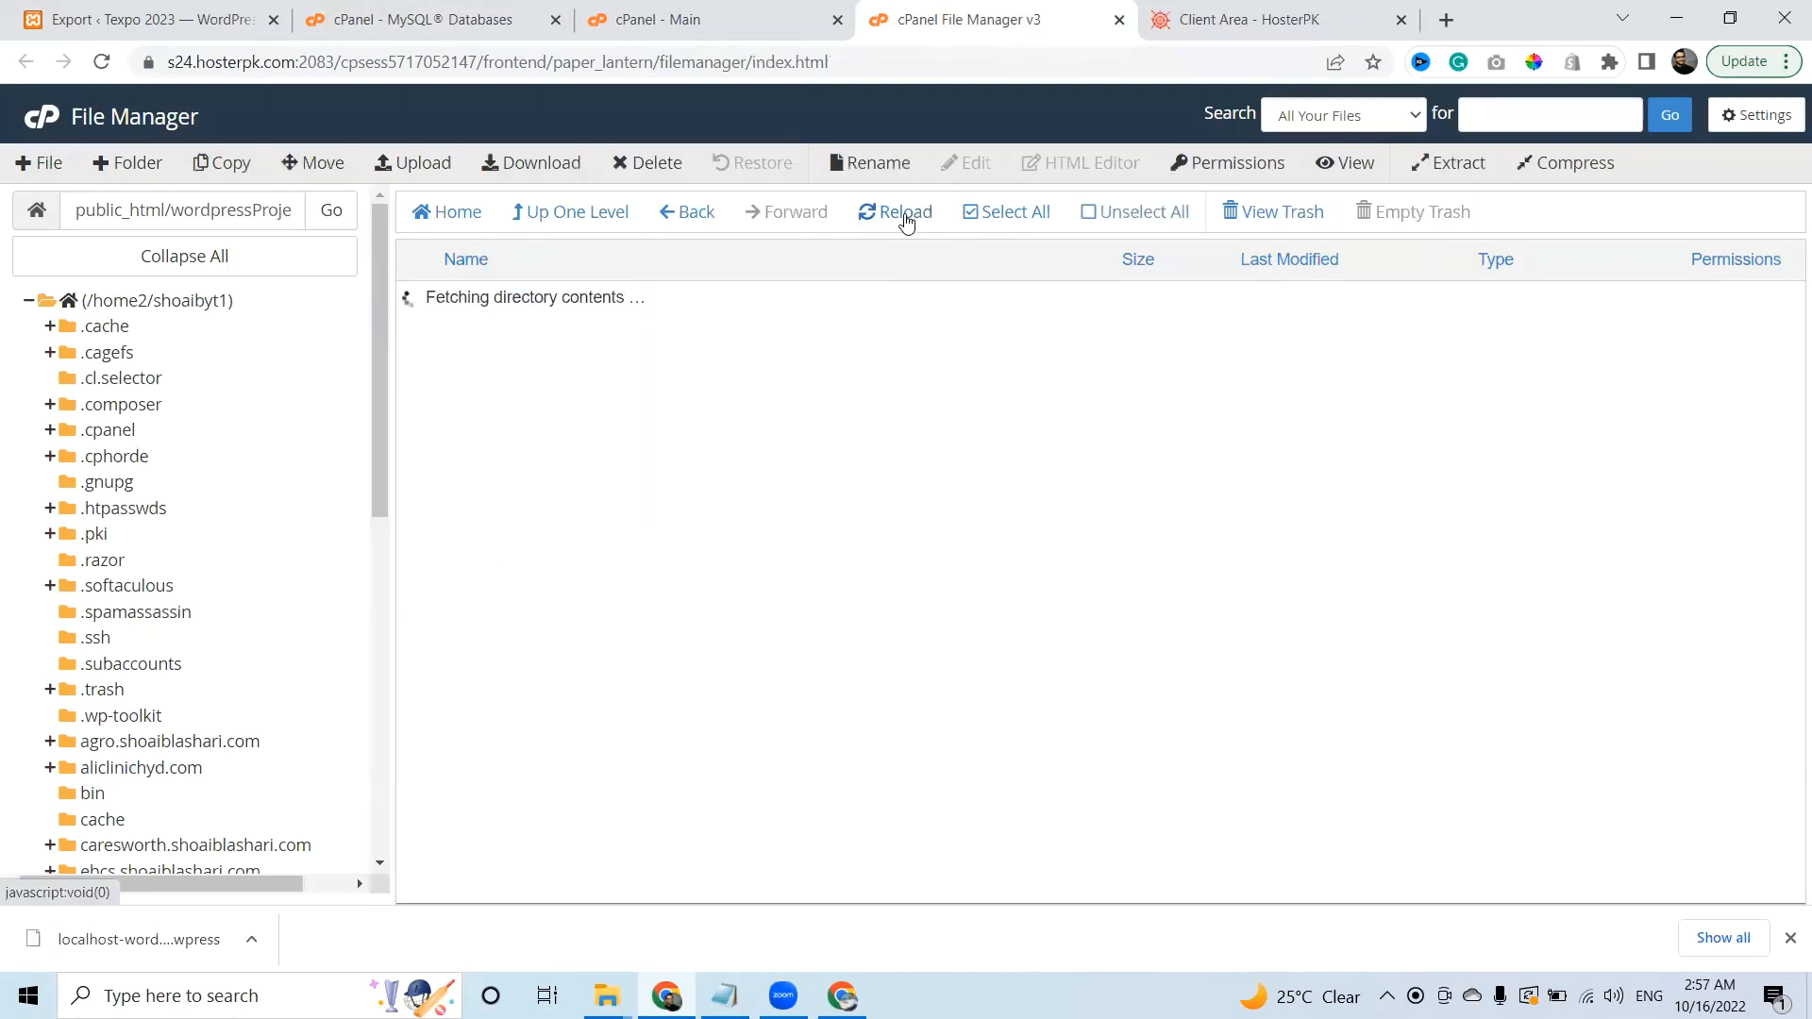
click(681, 336)
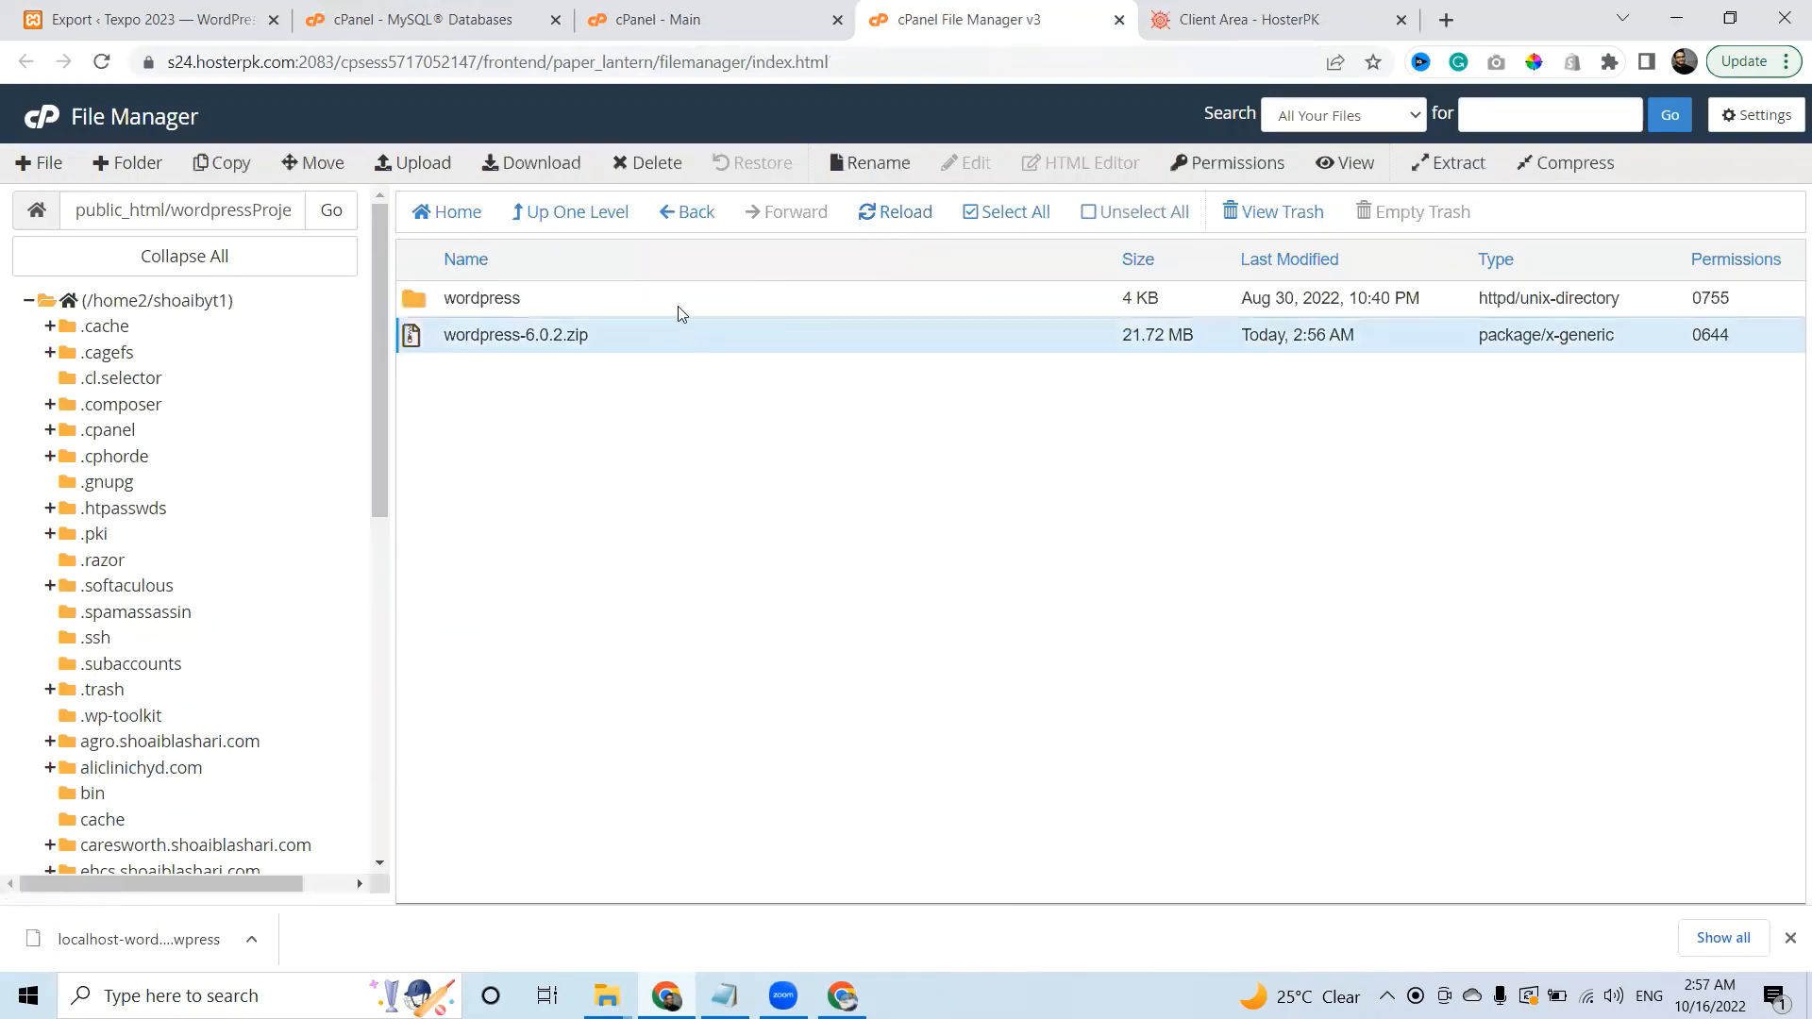
click(656, 165)
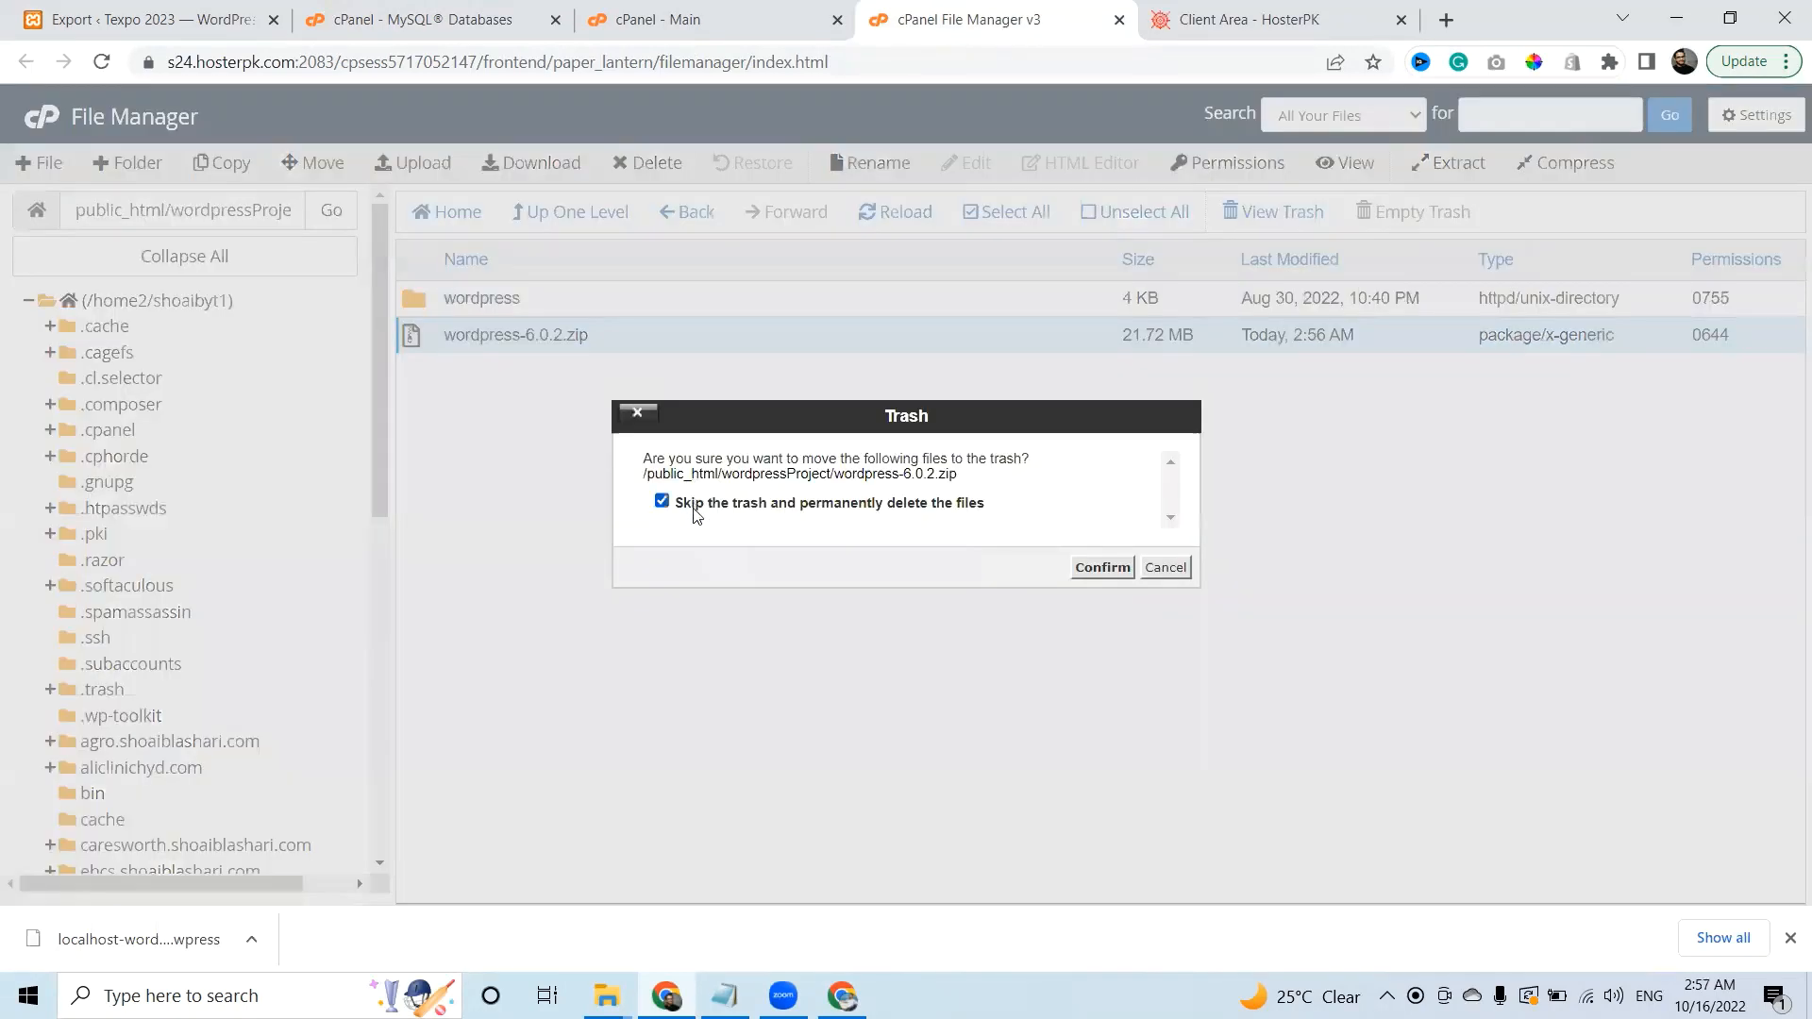
click(1103, 569)
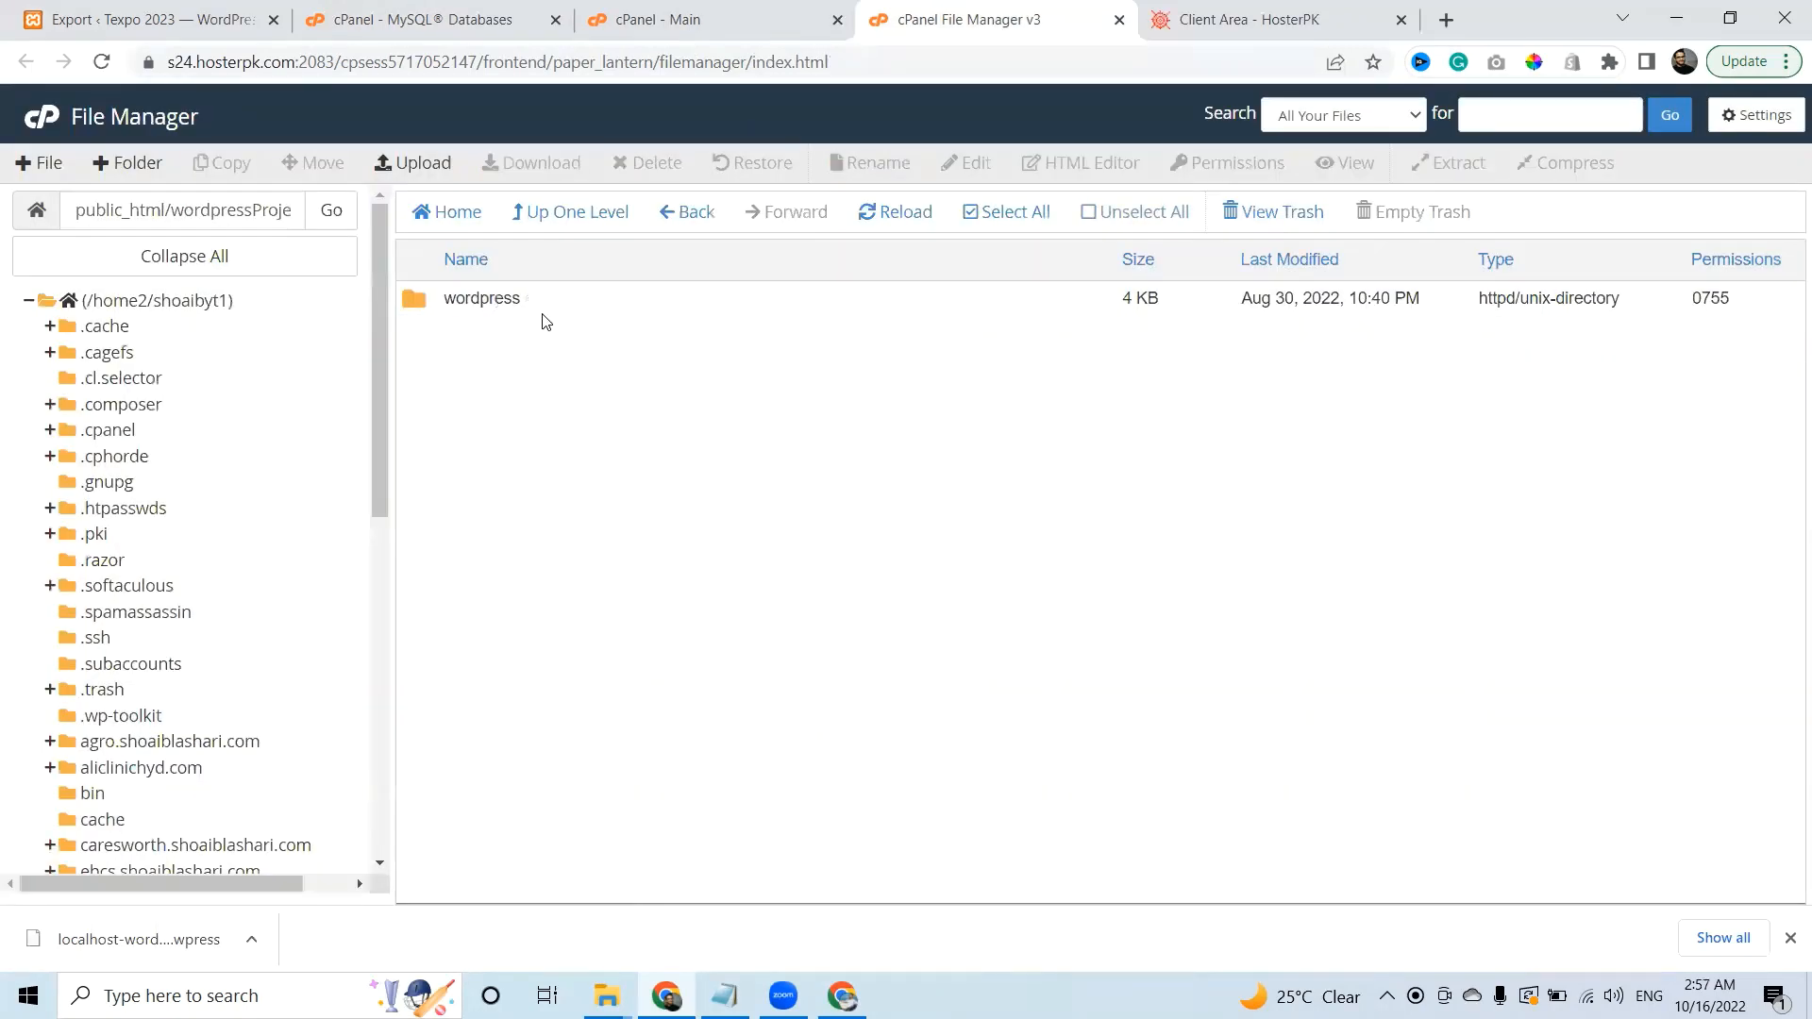
Move all files from the wordpress subfolder into wordpressProject and delete the empty folder.
double_click(574, 311)
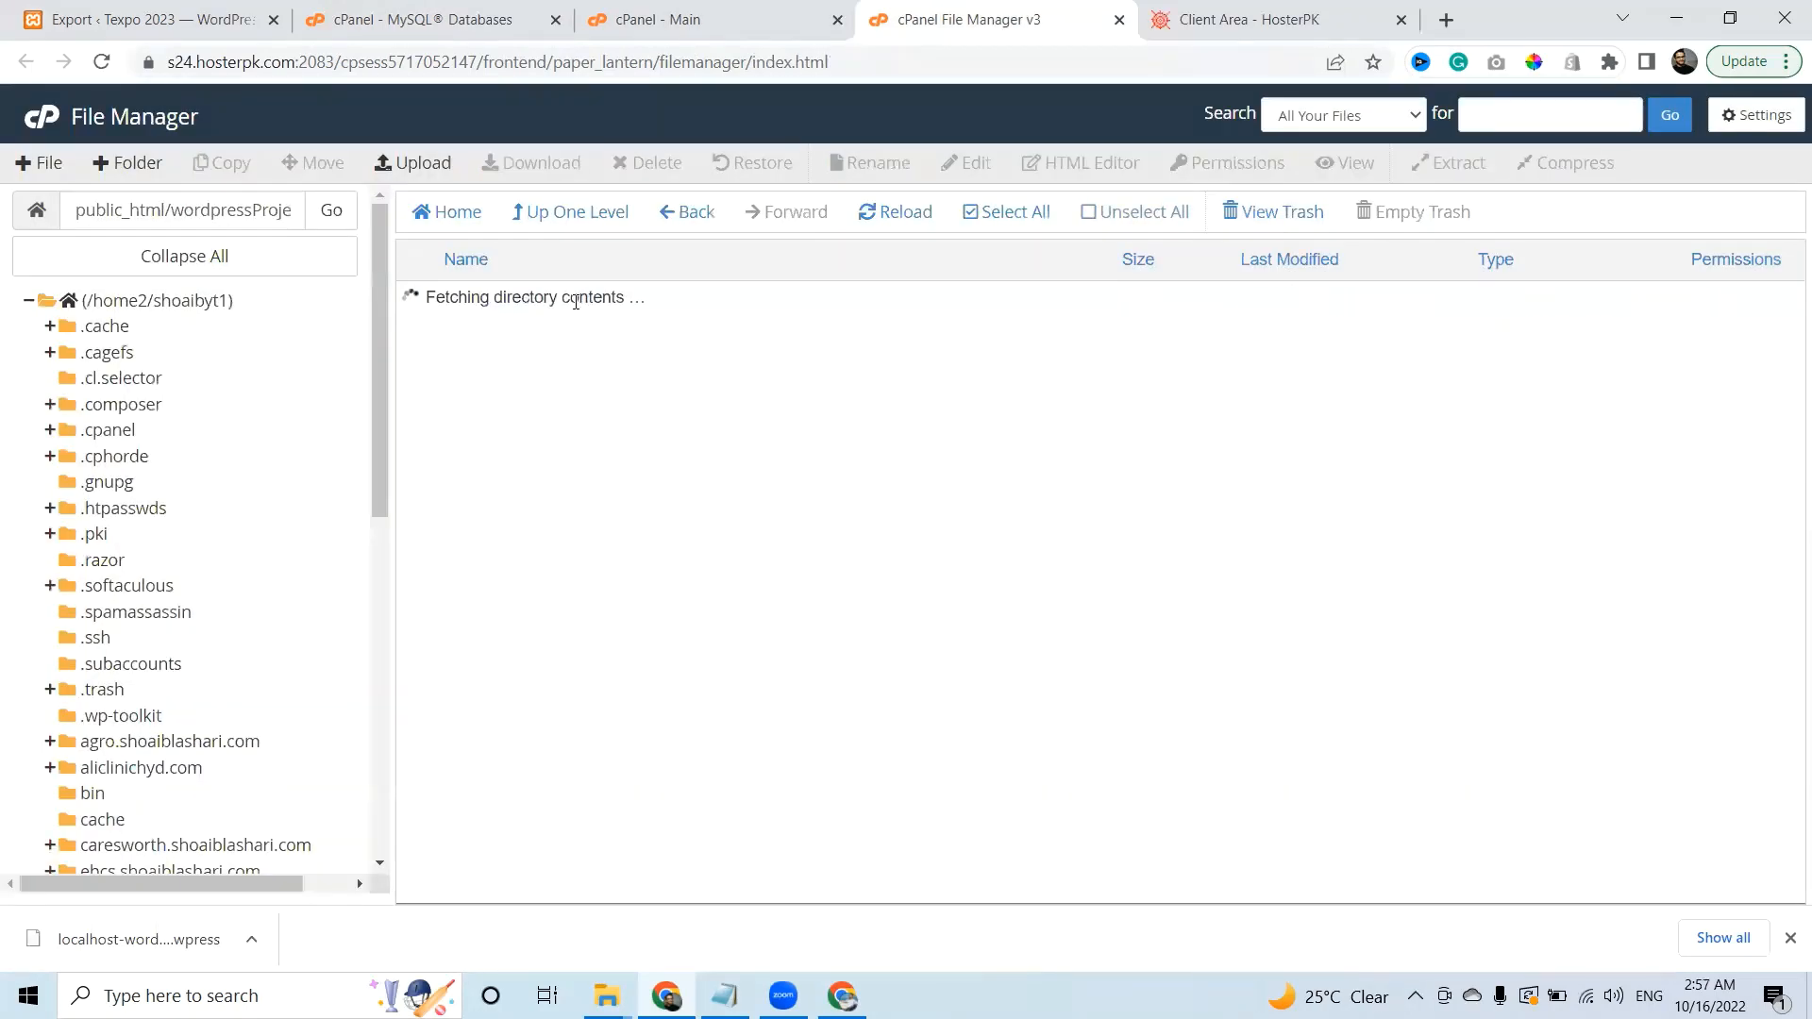
click(1006, 213)
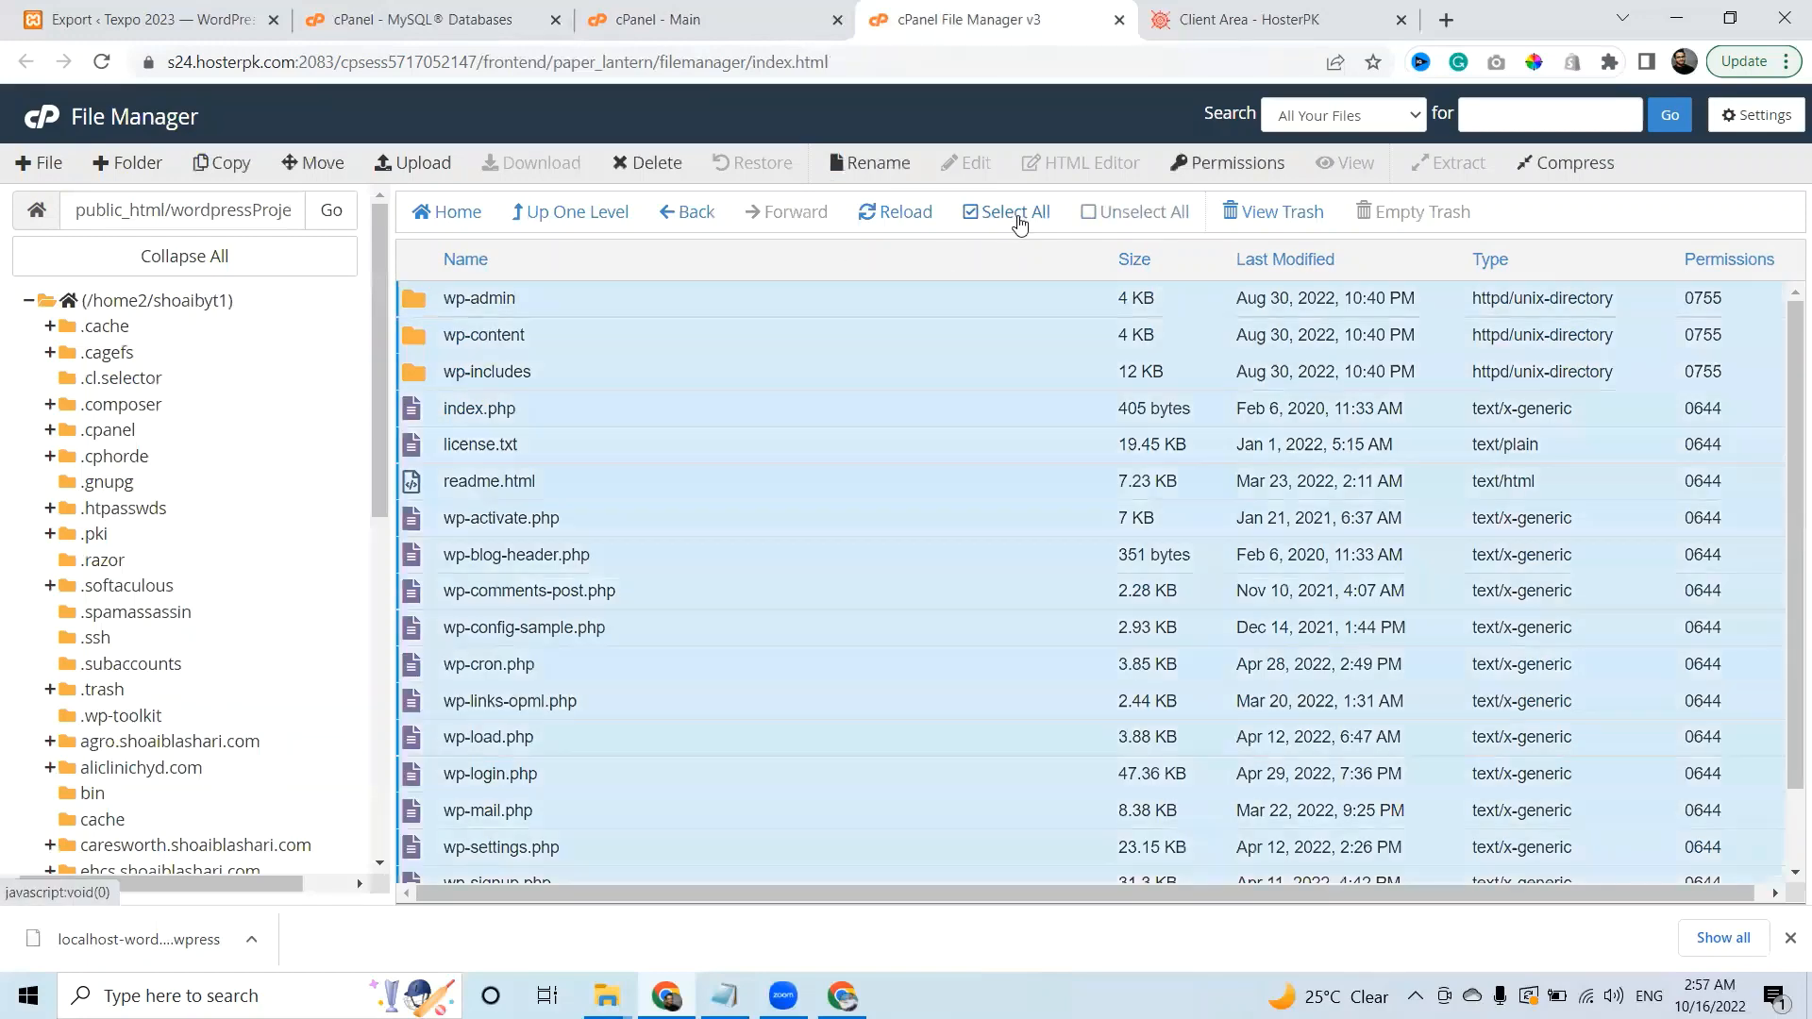
click(316, 164)
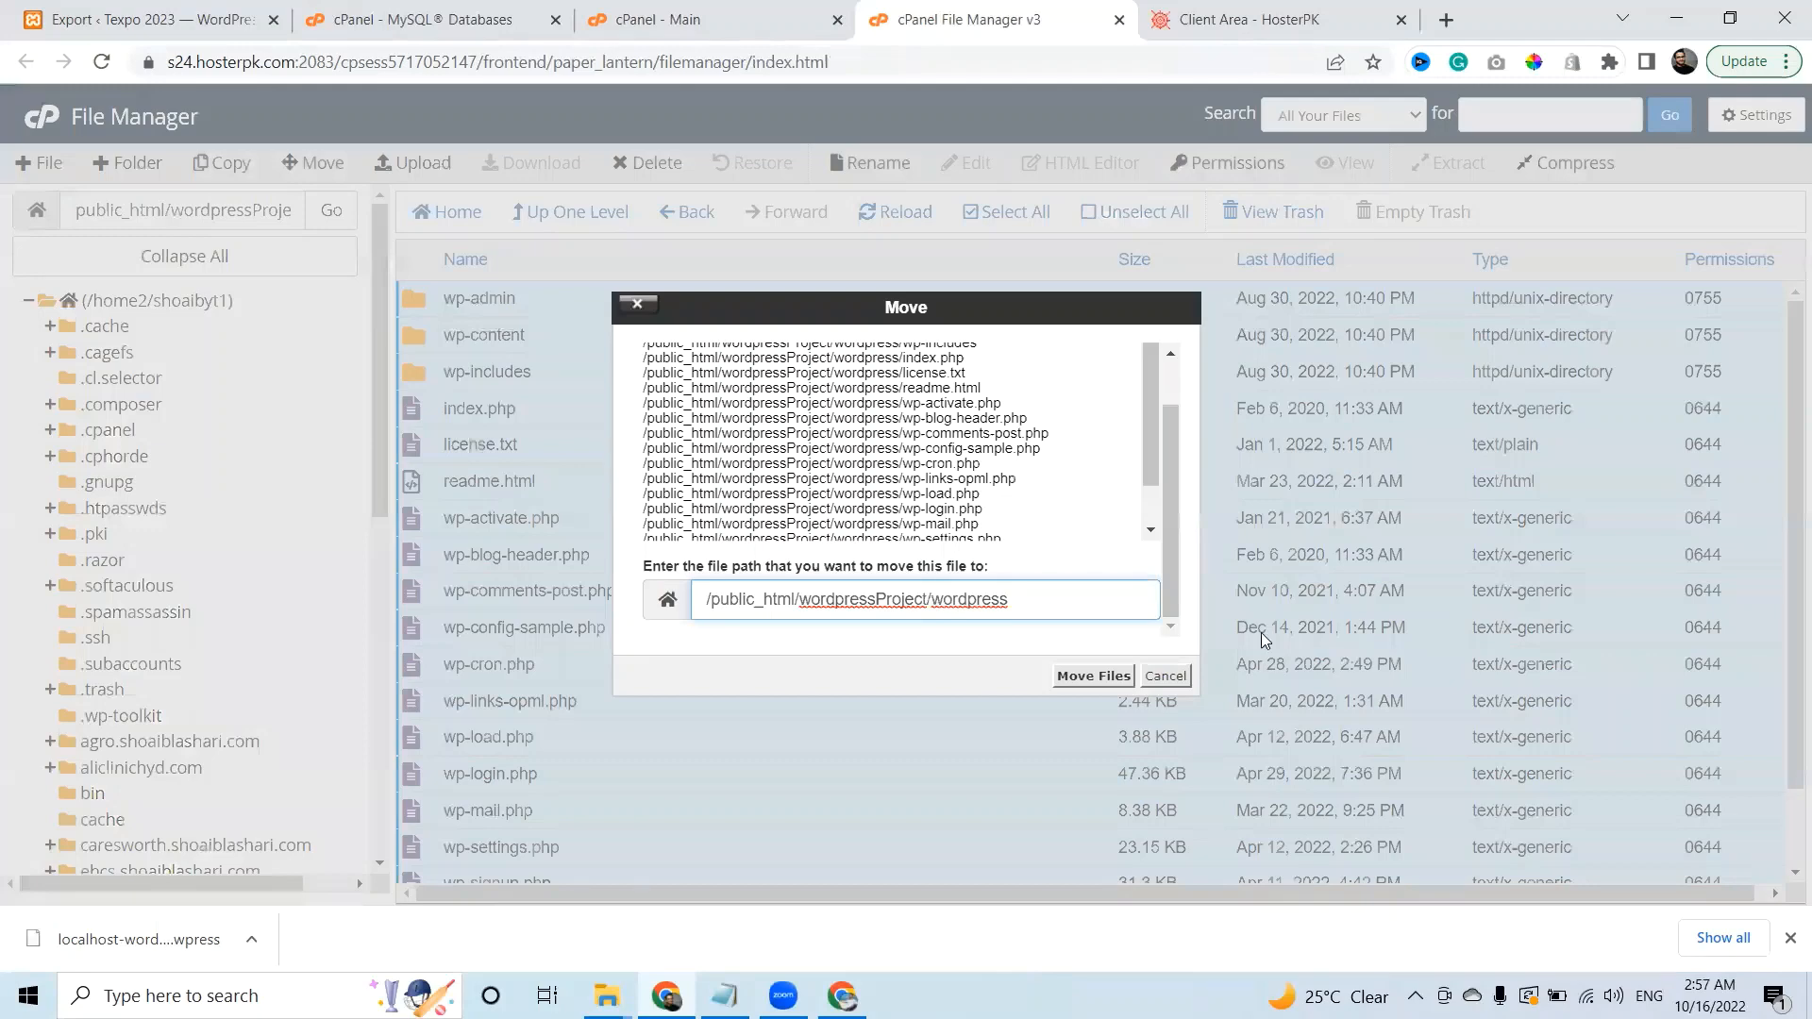
key(BackSpace)
key(BackSpace)
key(BackSpace)
key(BackSpace)
key(BackSpace)
key(BackSpace)
key(BackSpace)
key(BackSpace)
key(BackSpace)
key(Return)
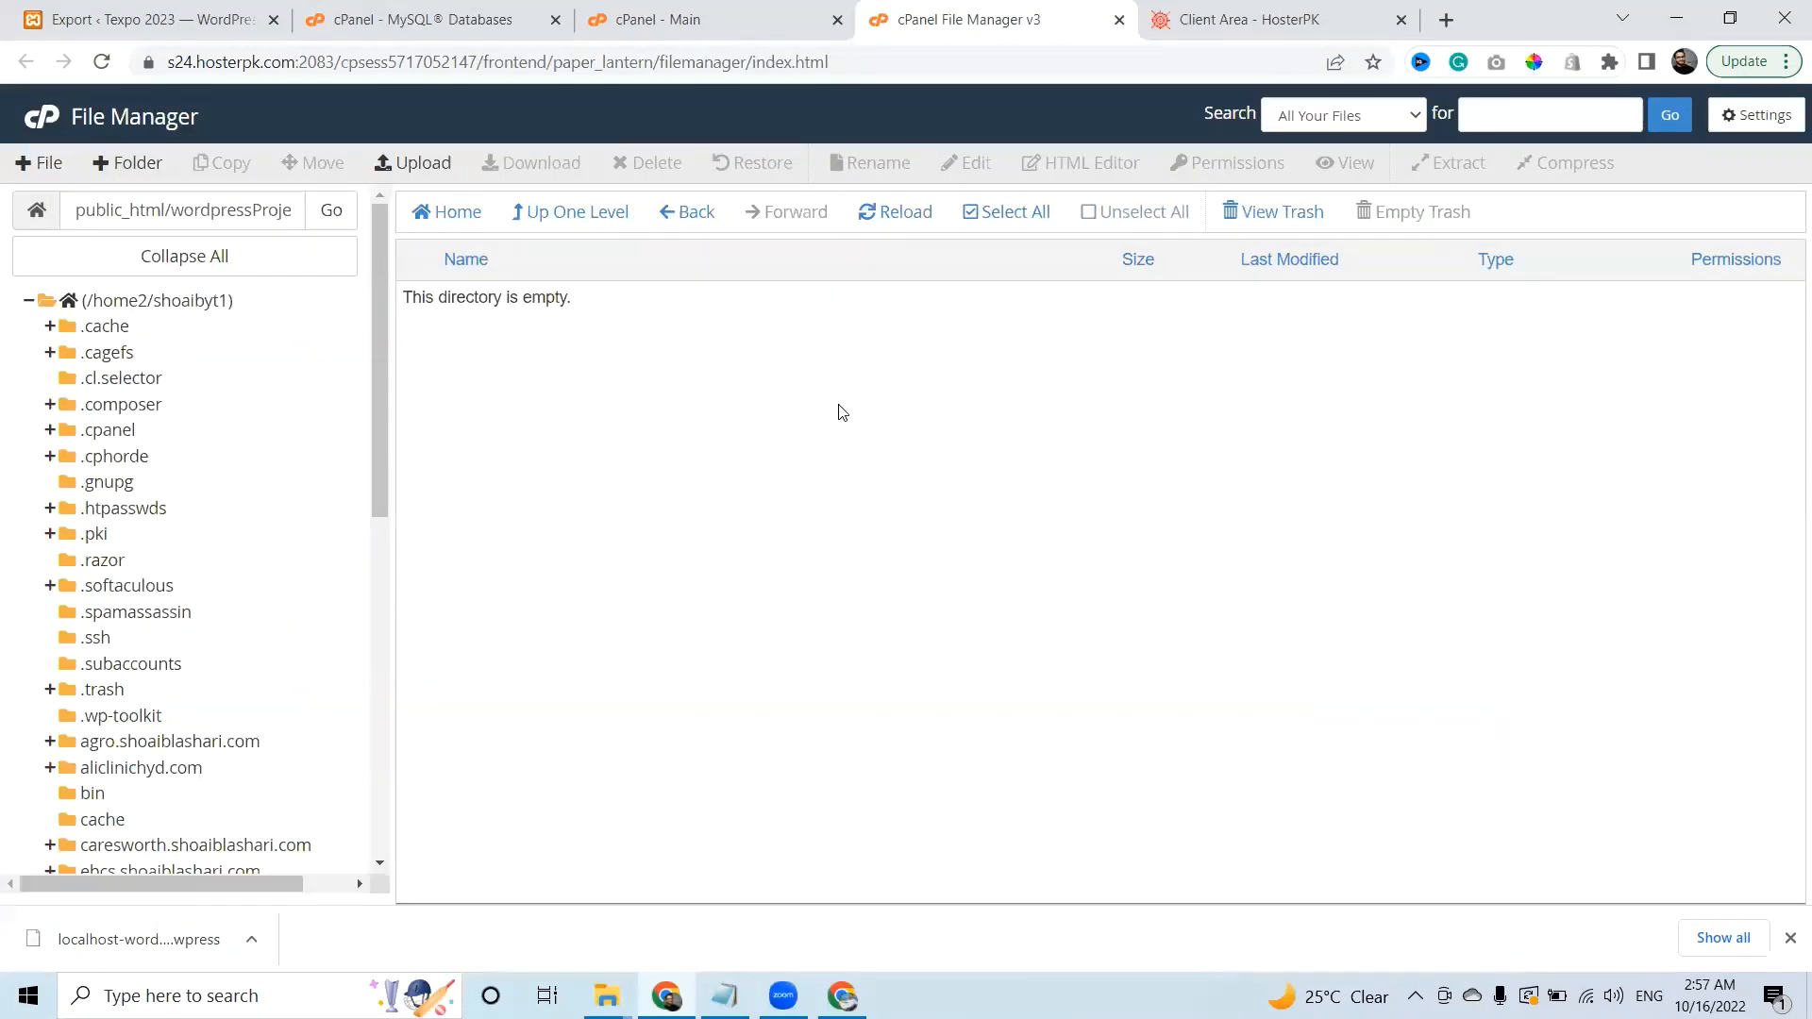
click(582, 223)
click(554, 300)
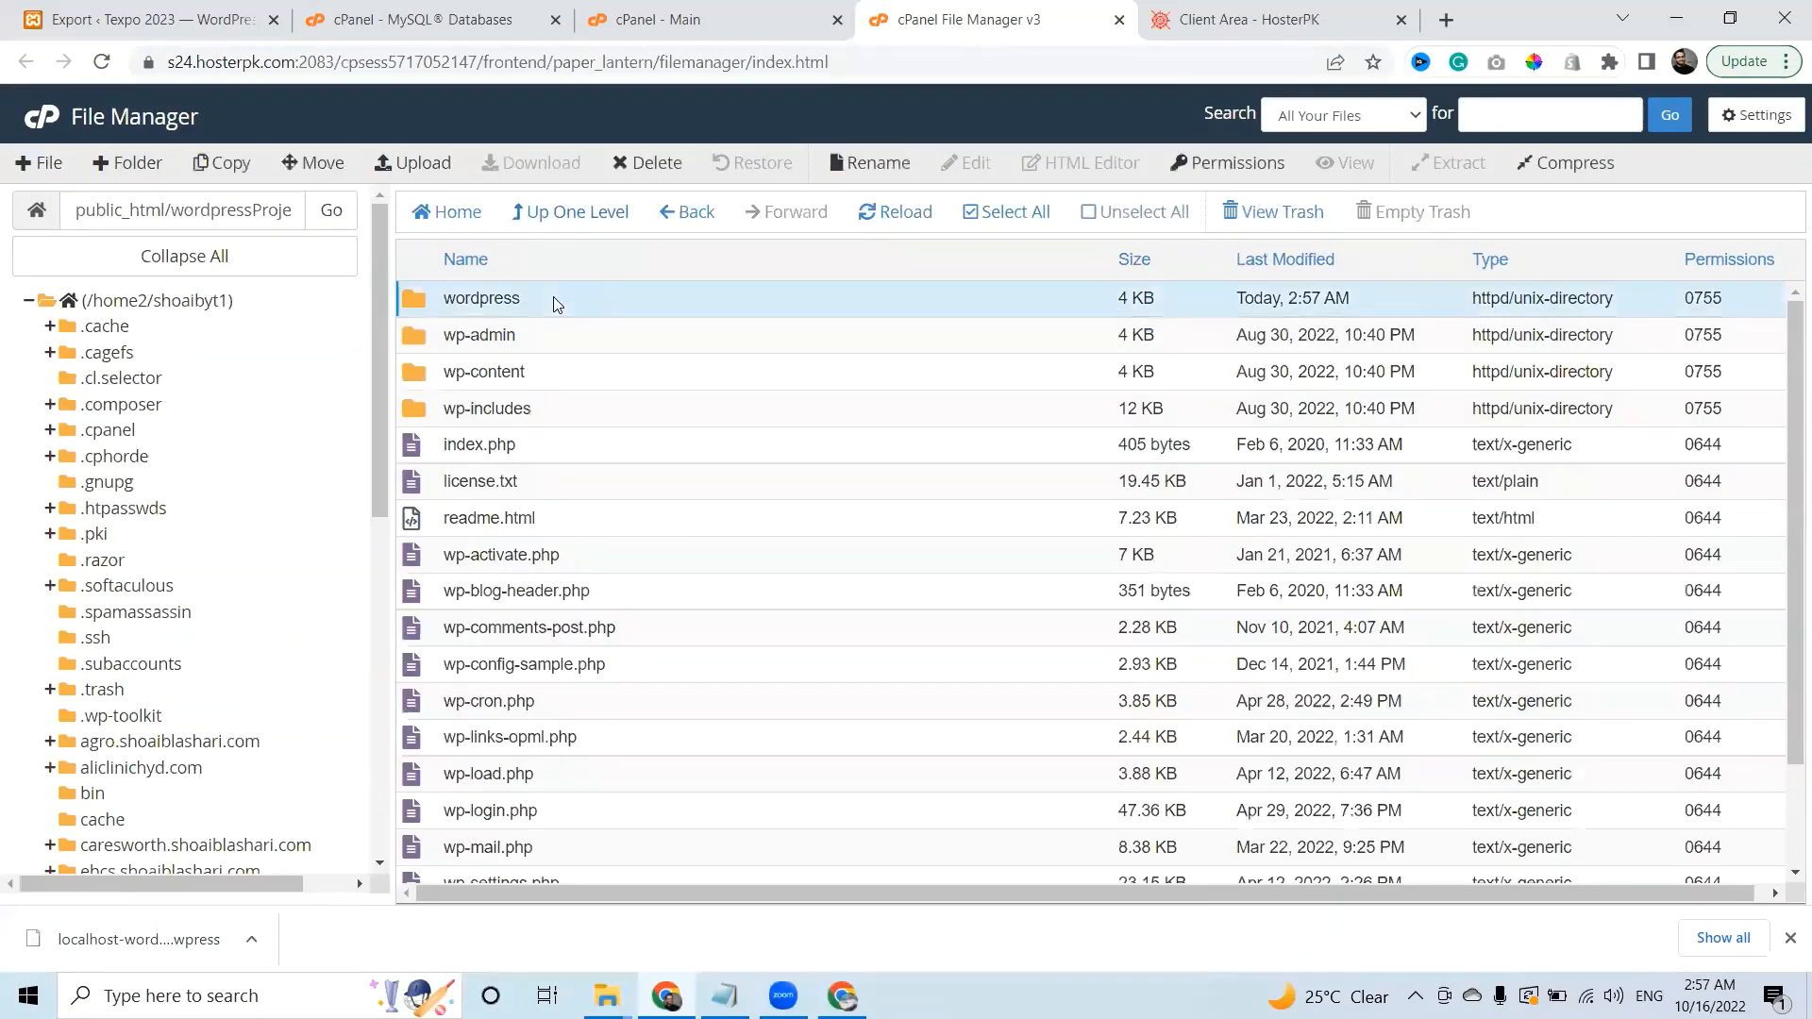
click(658, 166)
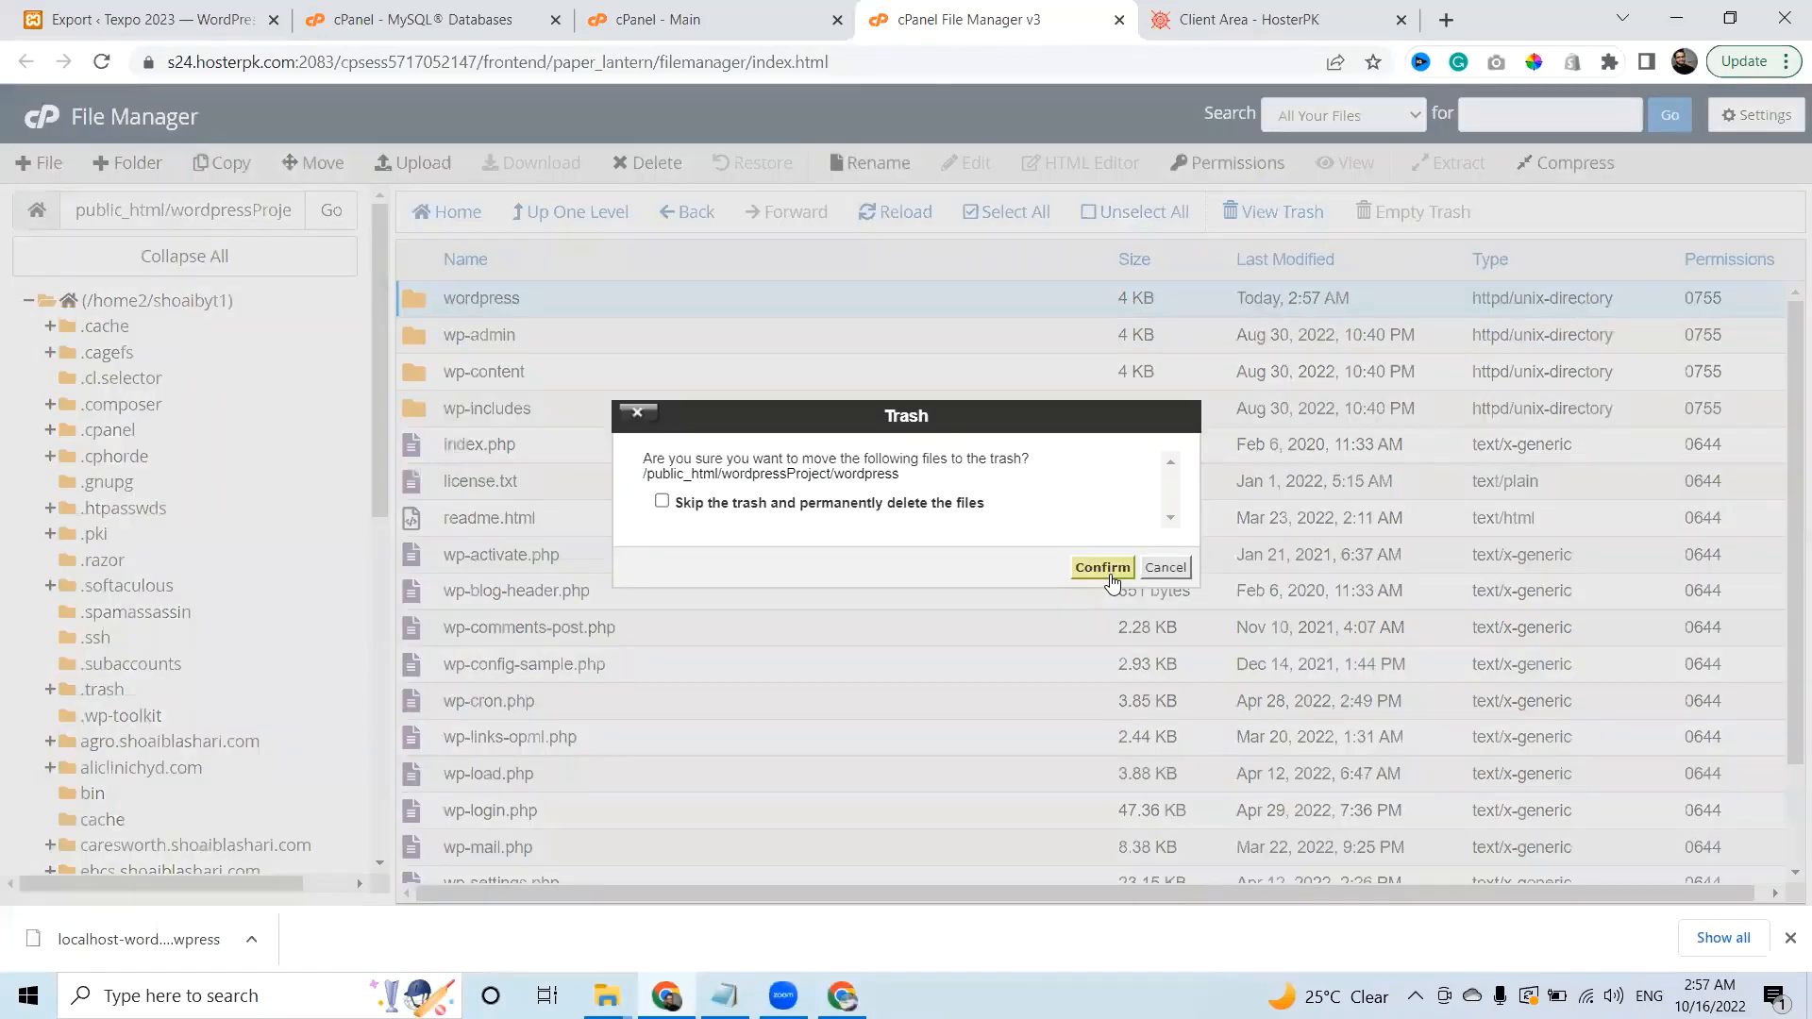
click(1110, 572)
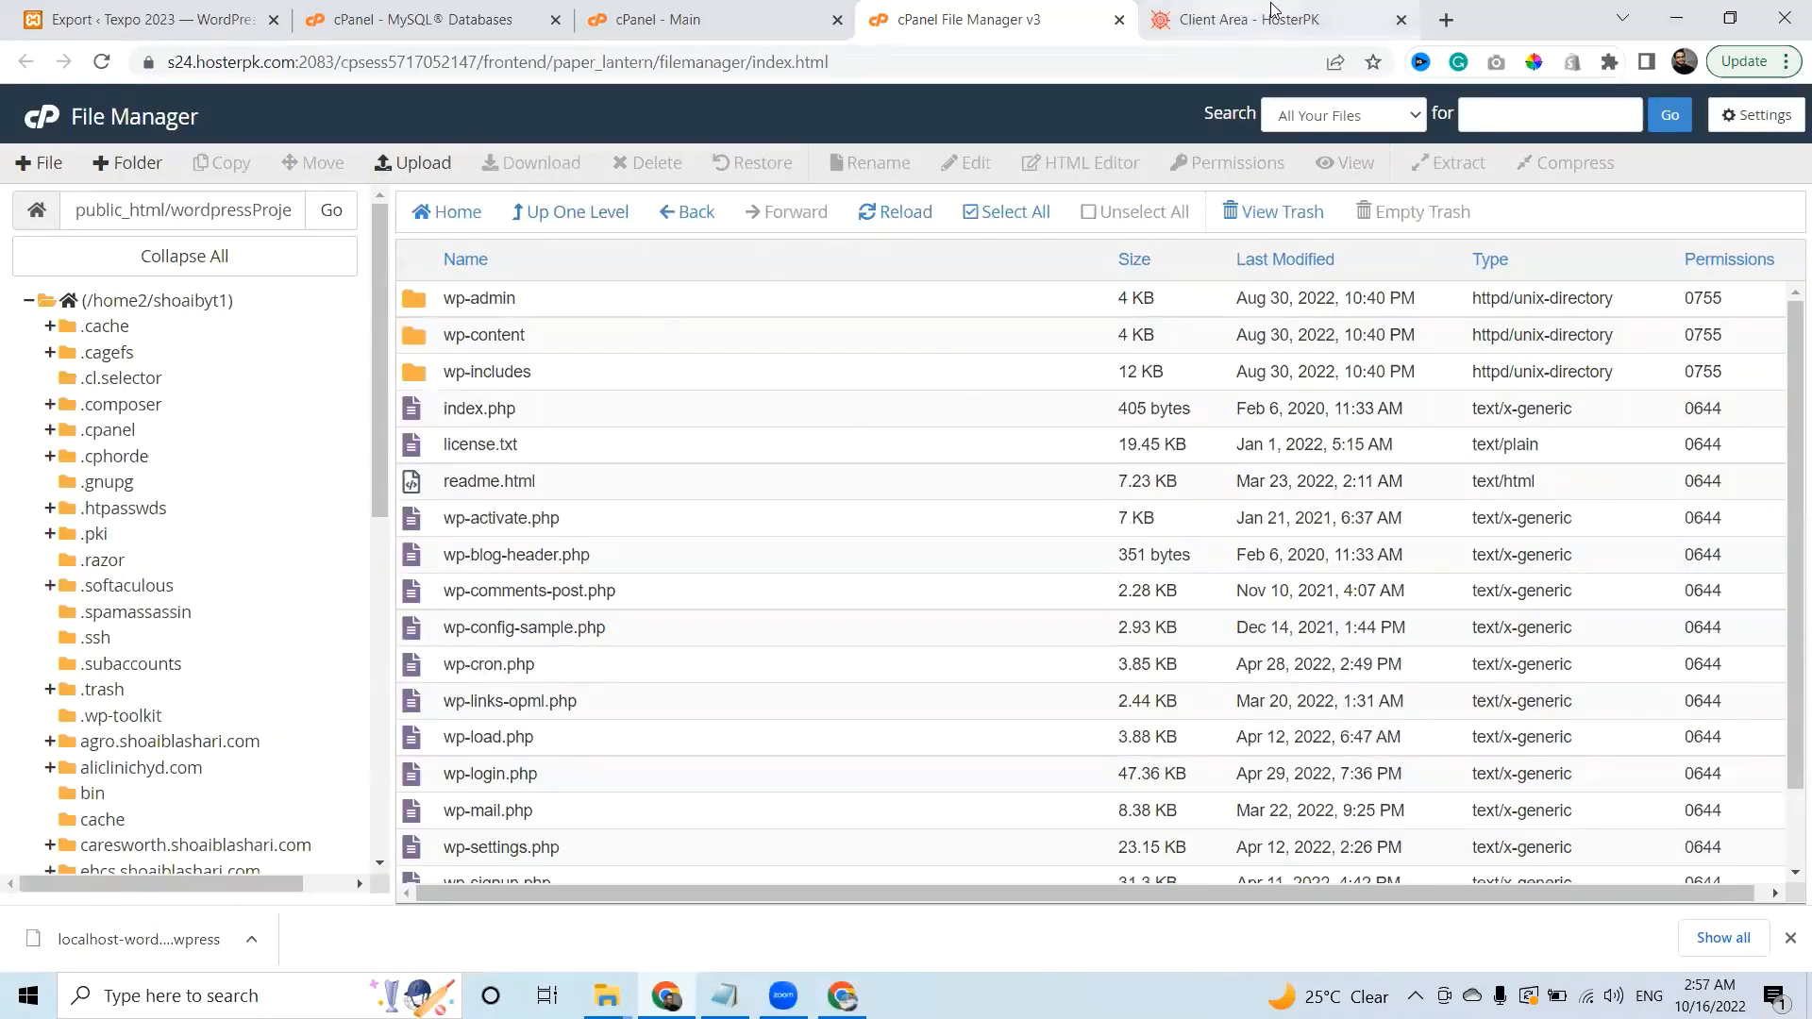
Load the site's domain followed by /wordpressProject in the browser.
click(1301, 15)
click(1032, 61)
text(shoaiblashari.com)
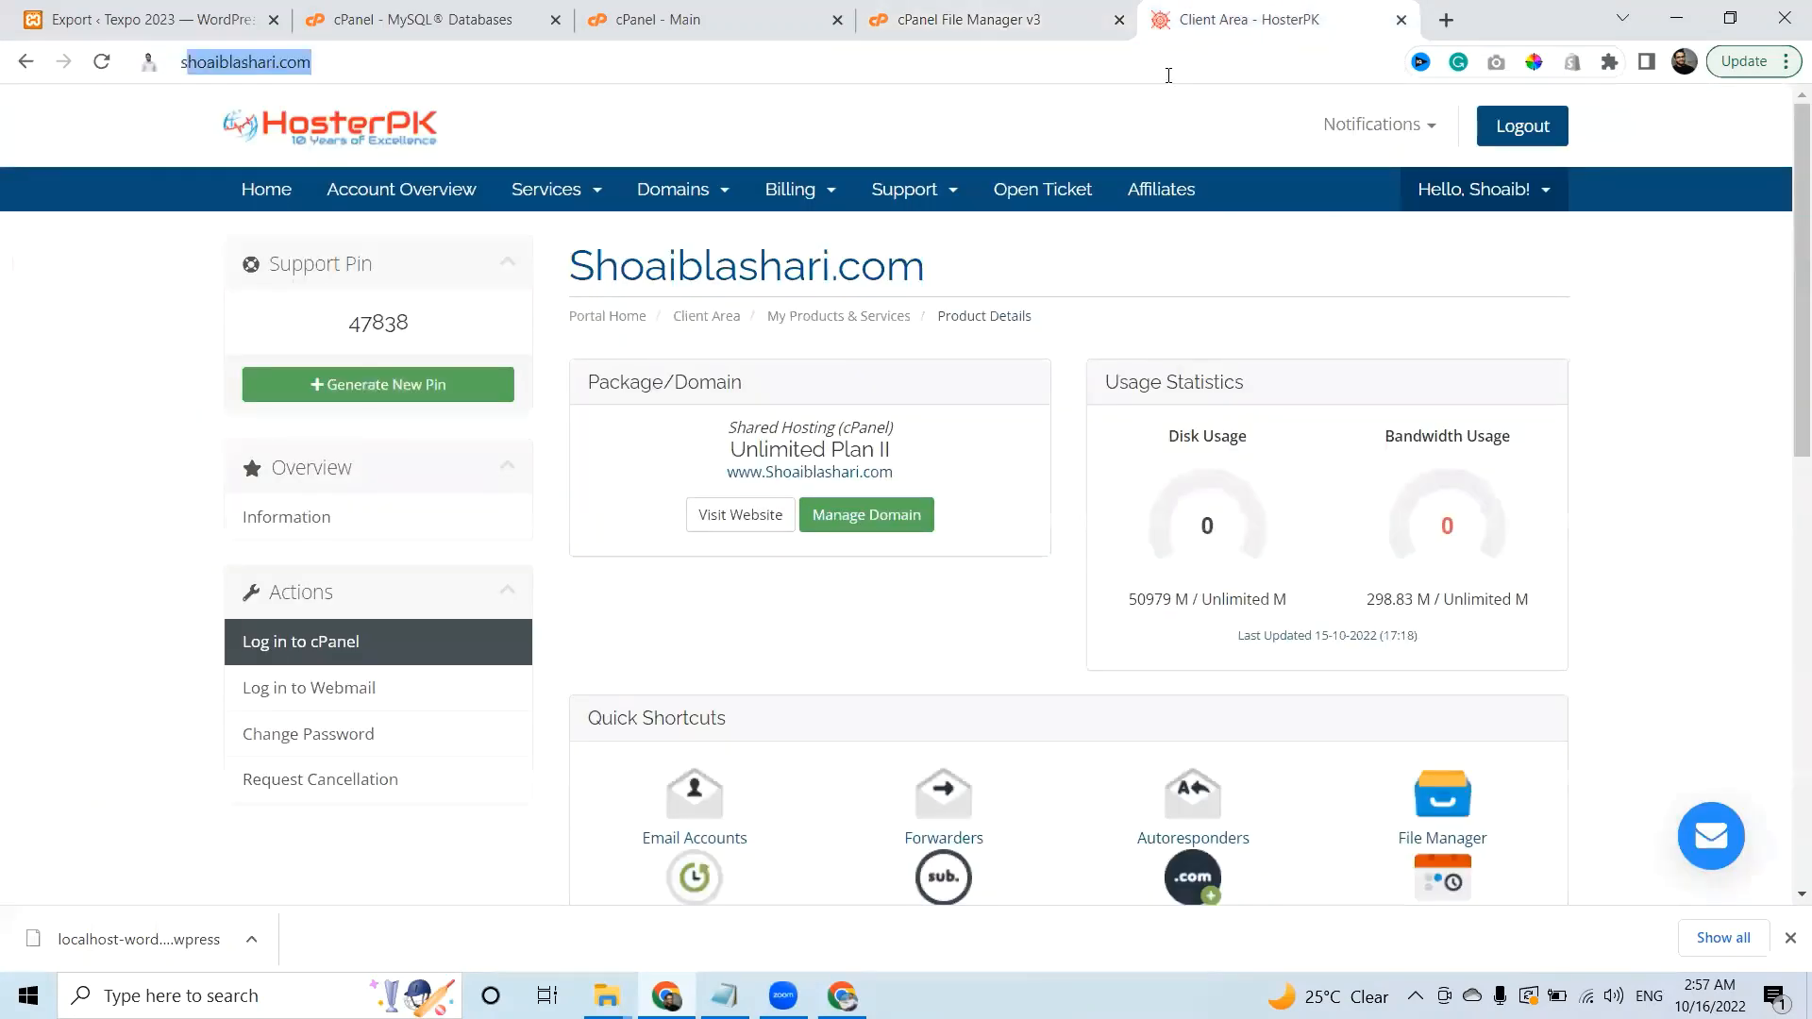
key(Right)
text(/)
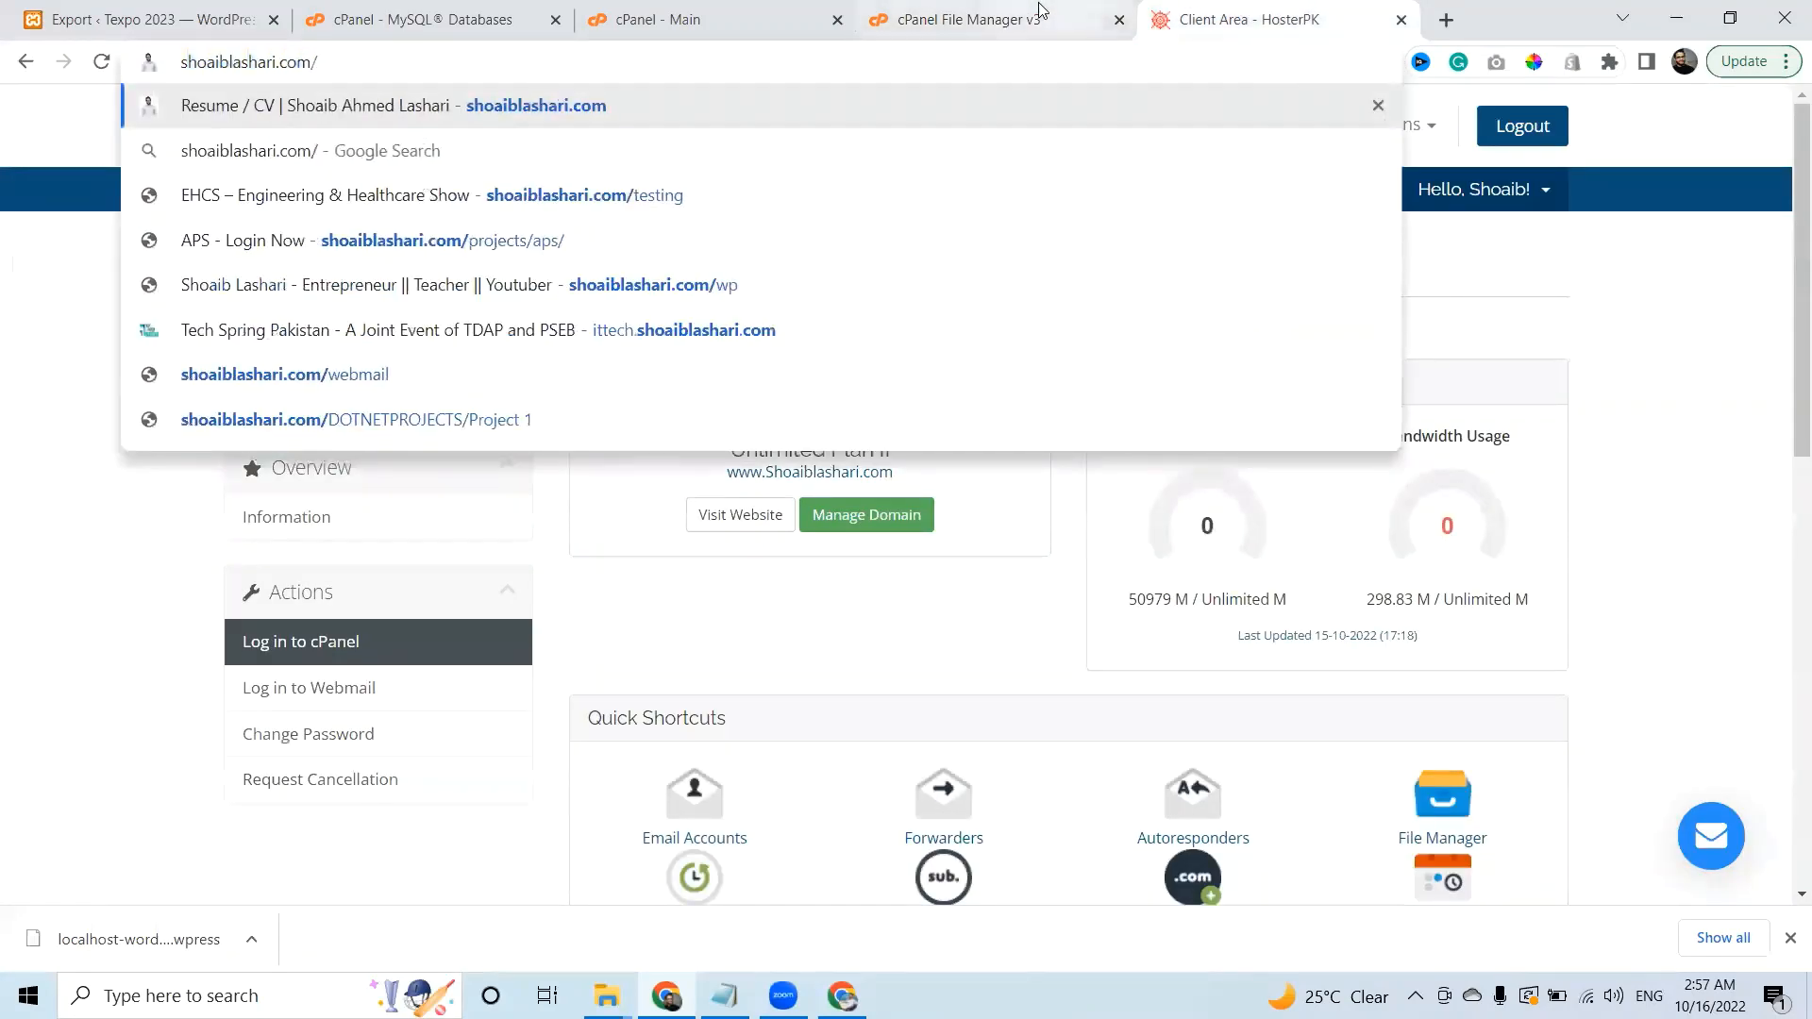
click(972, 19)
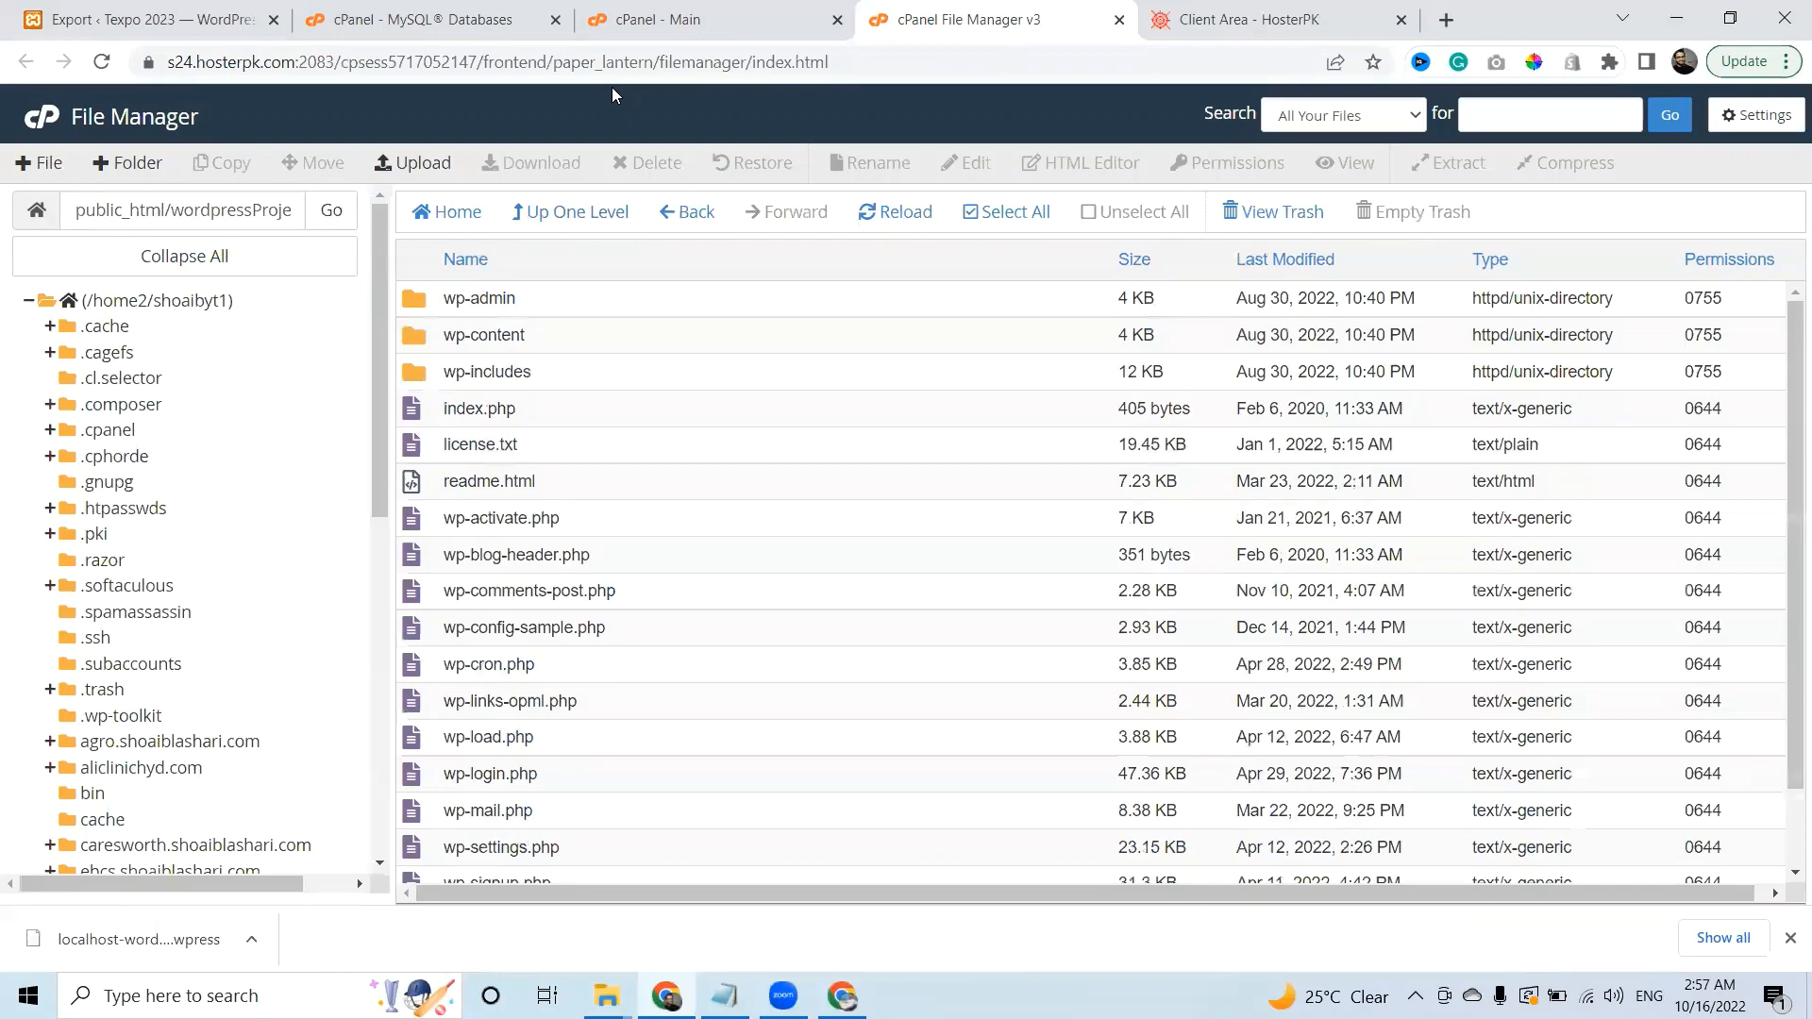
click(237, 213)
drag(175, 212, 484, 235)
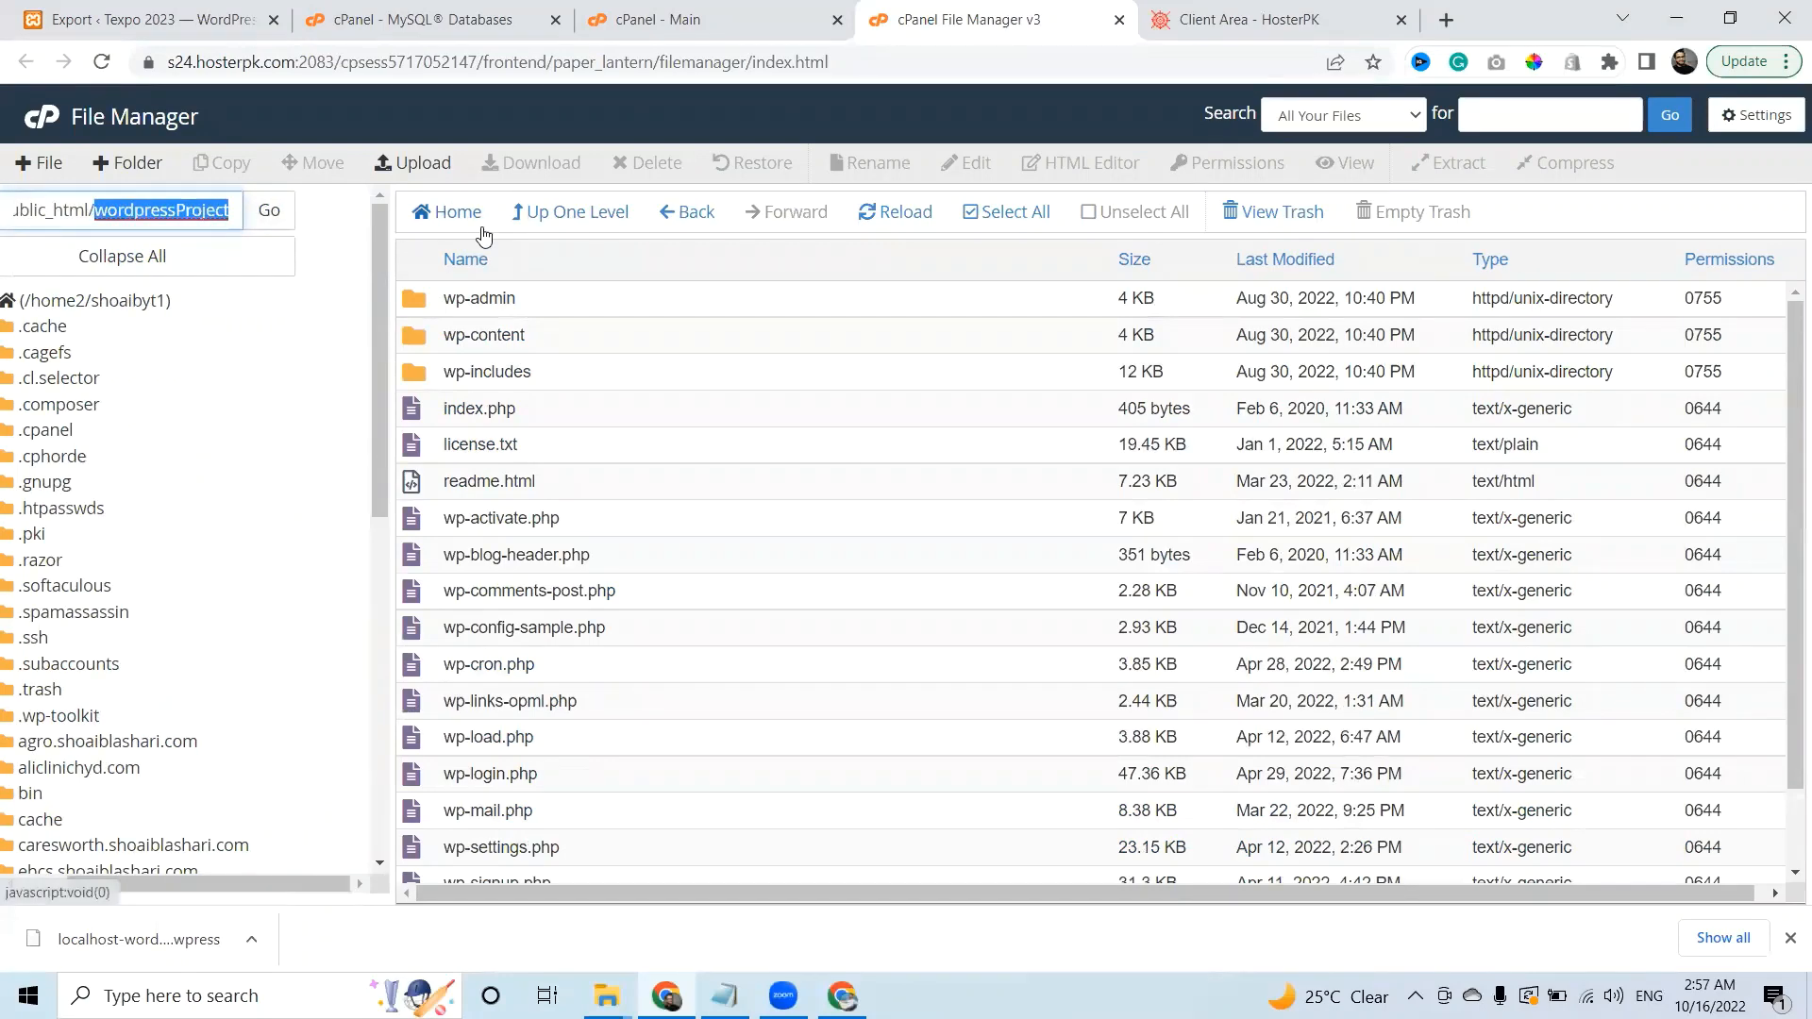
key(ctrl+c)
click(1246, 18)
key(ctrl+v)
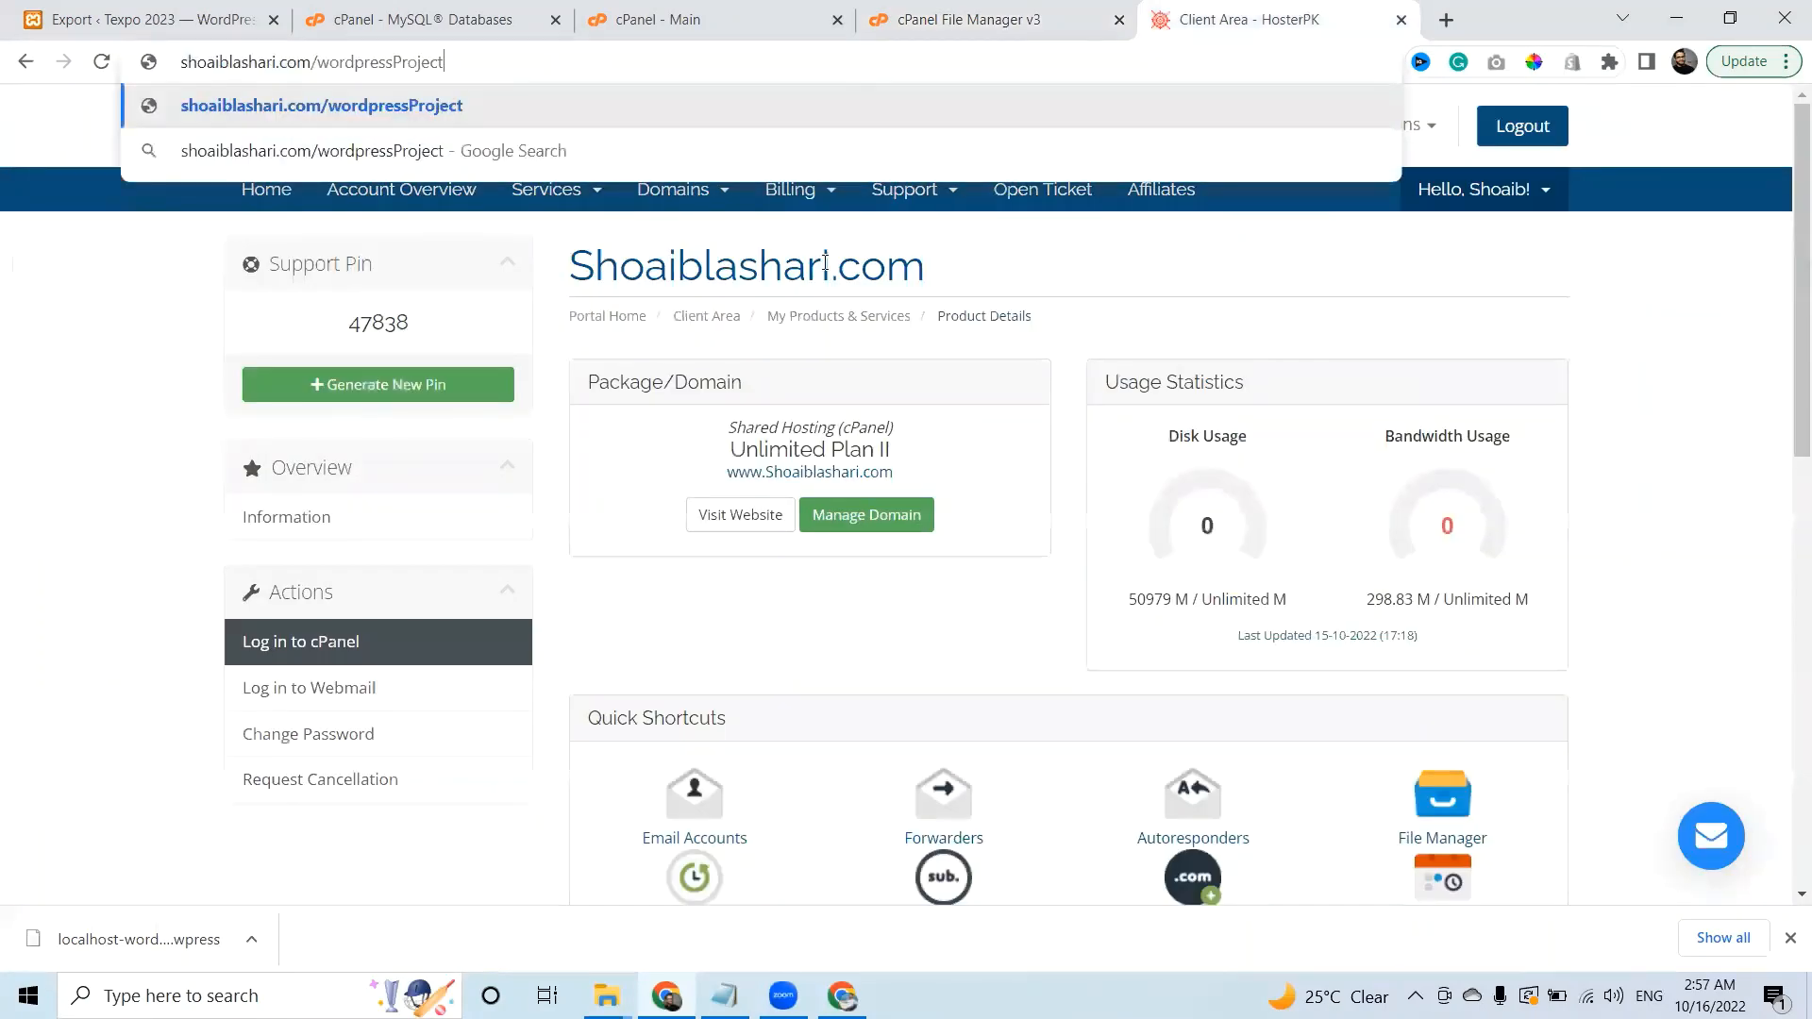
key(Return)
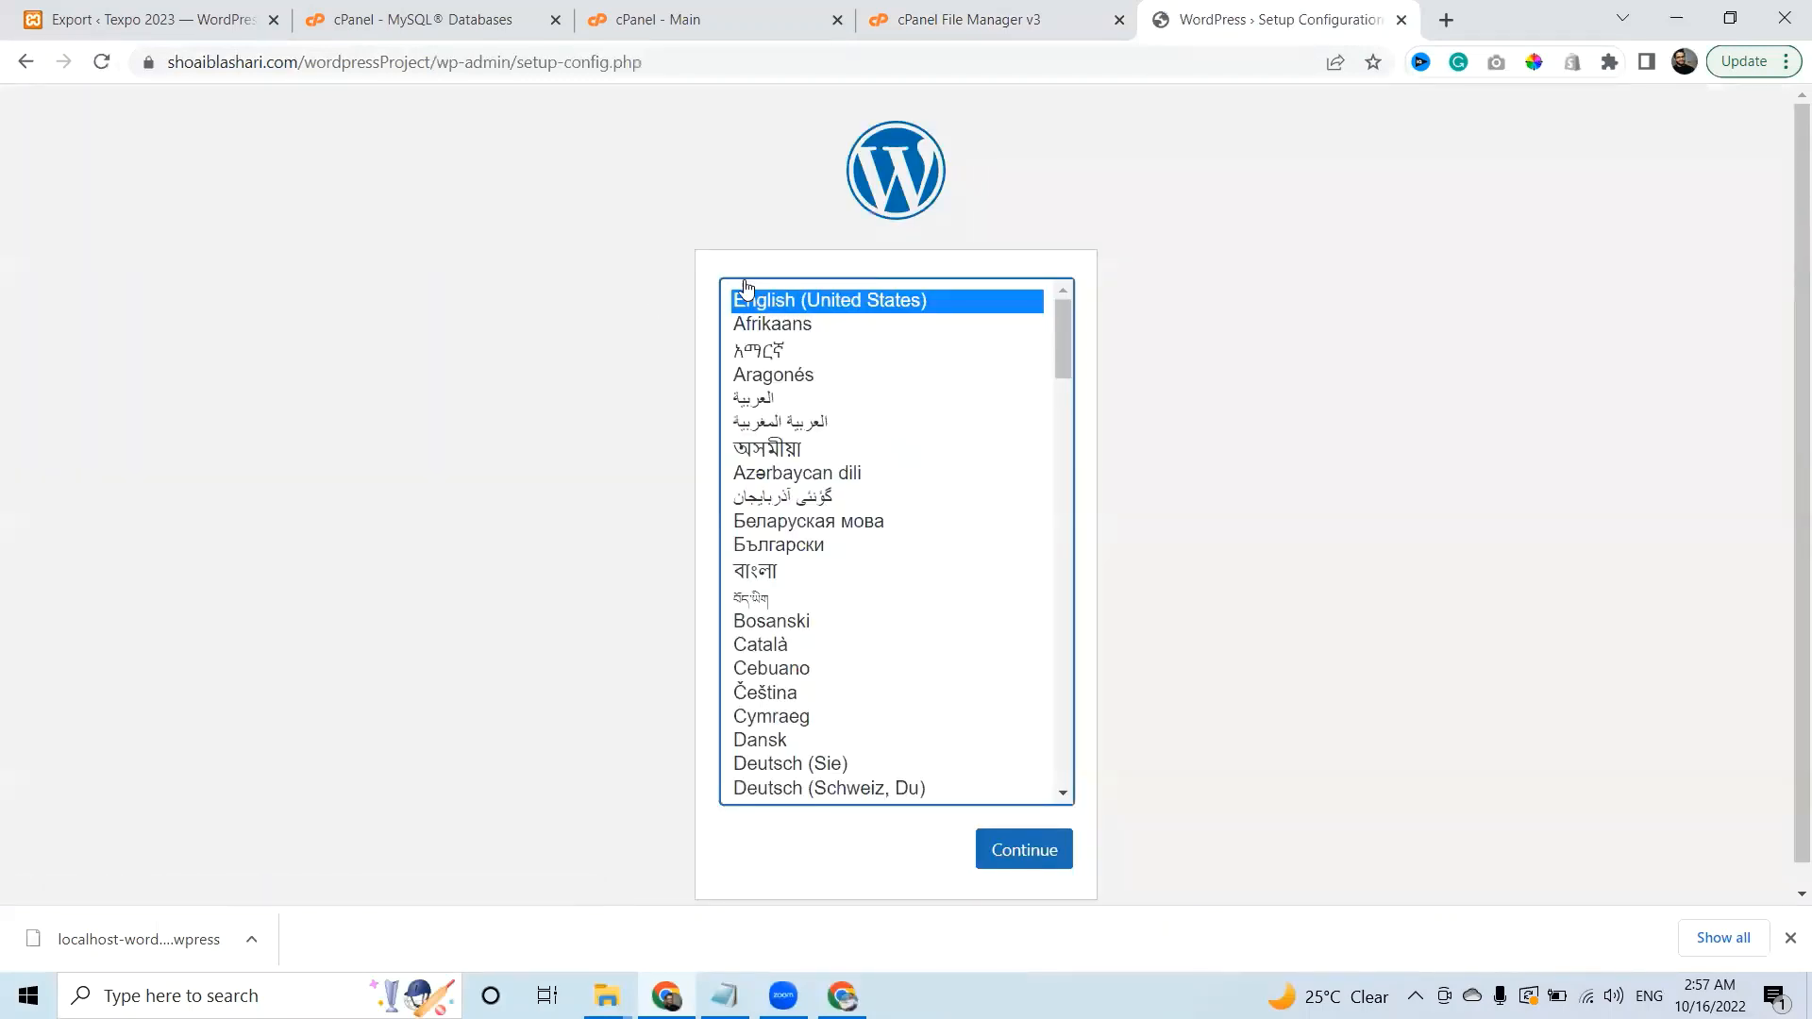
Continue the WordPress installer in English to the database connection form.
click(1022, 853)
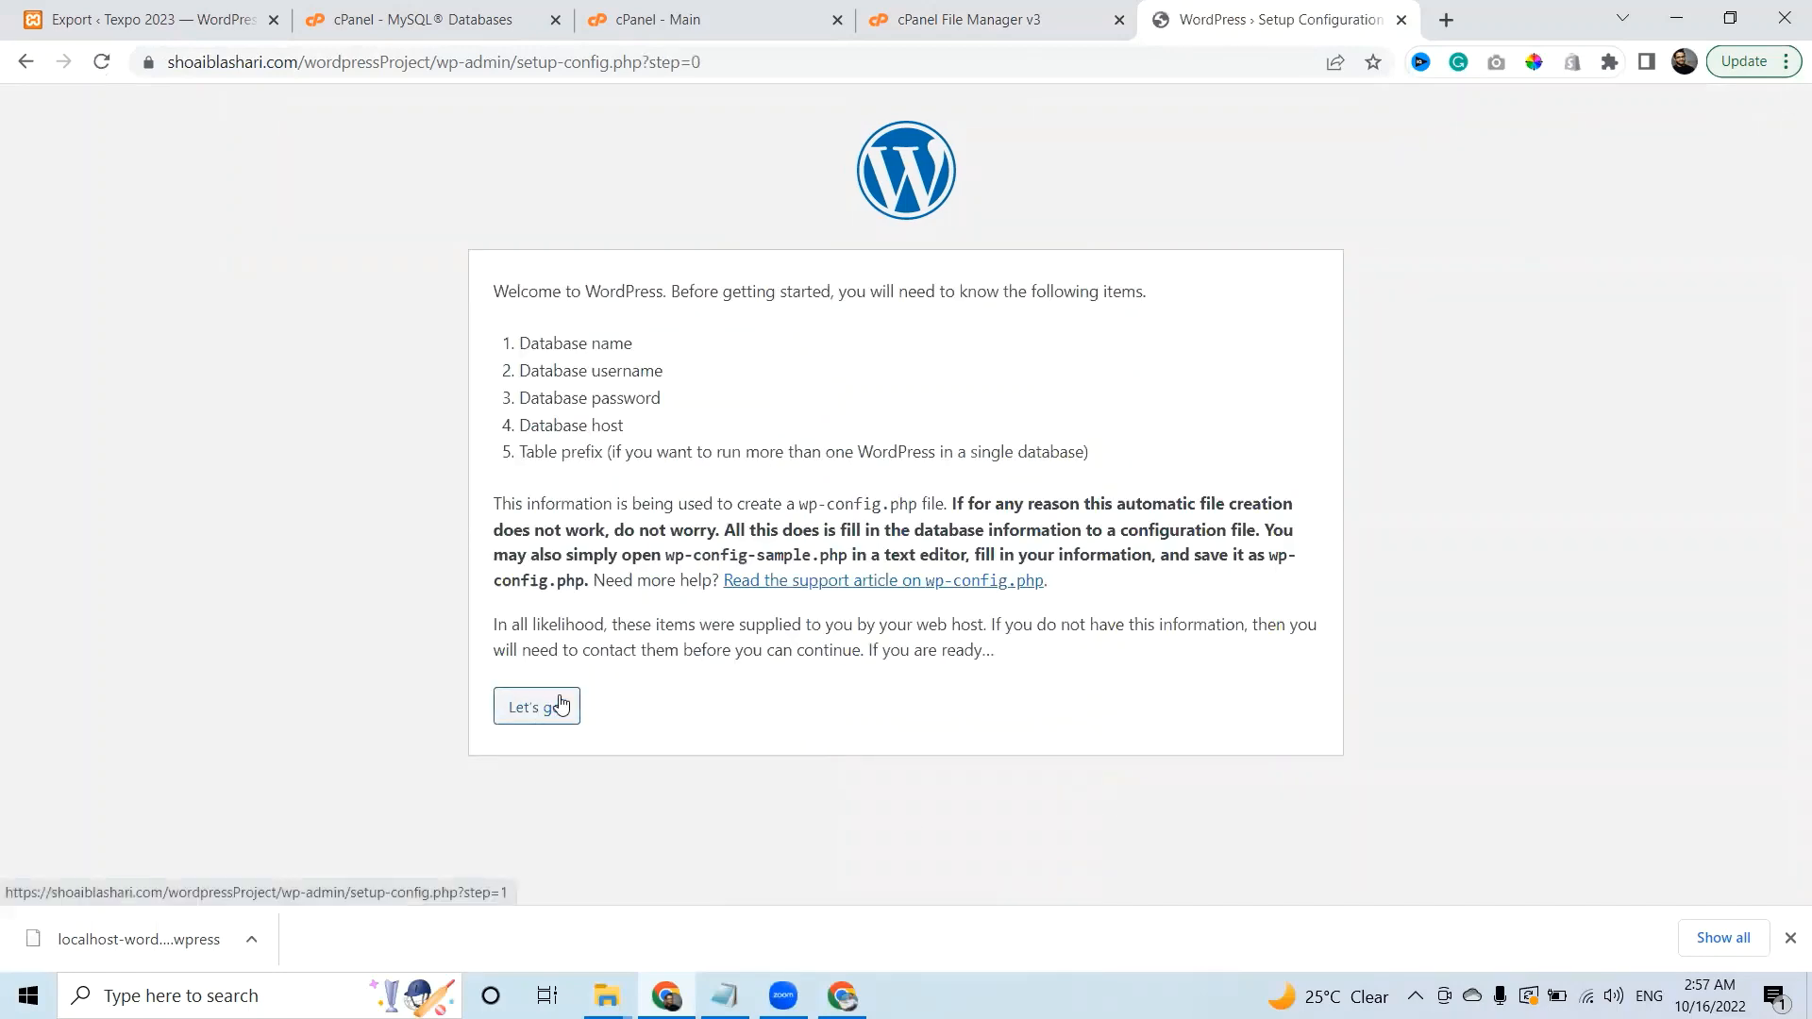
click(555, 710)
click(862, 336)
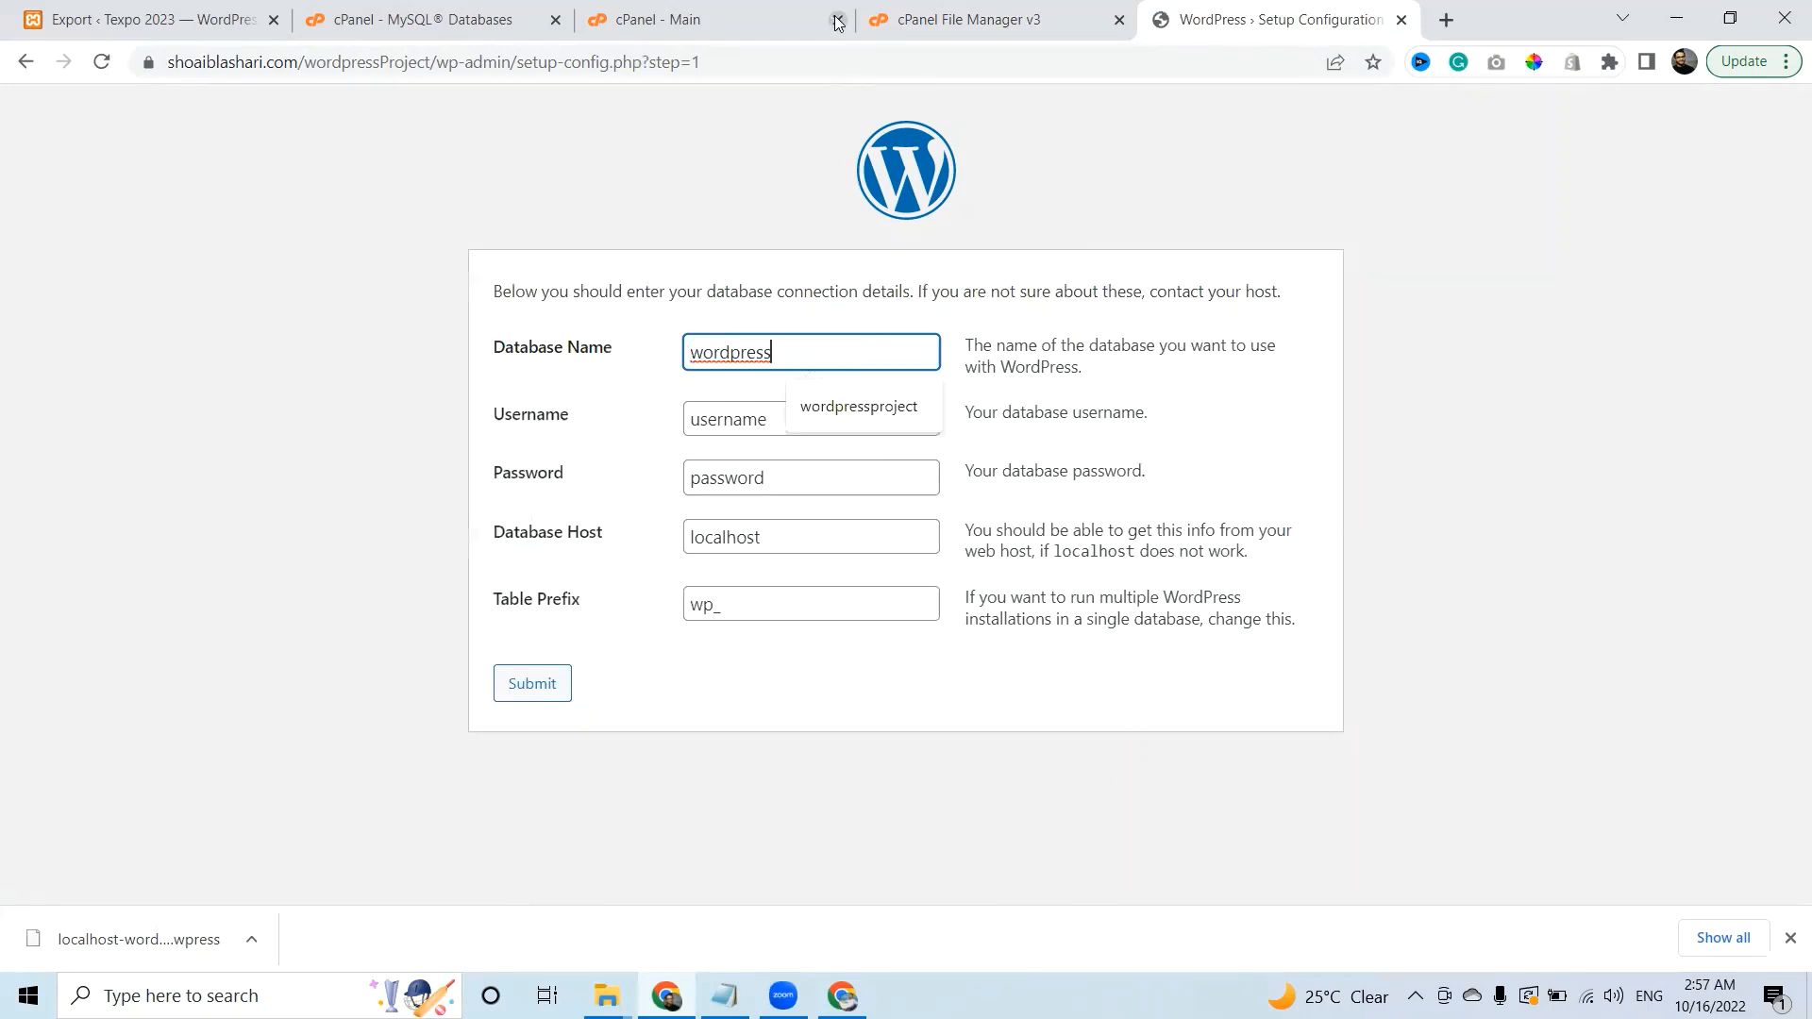
click(753, 11)
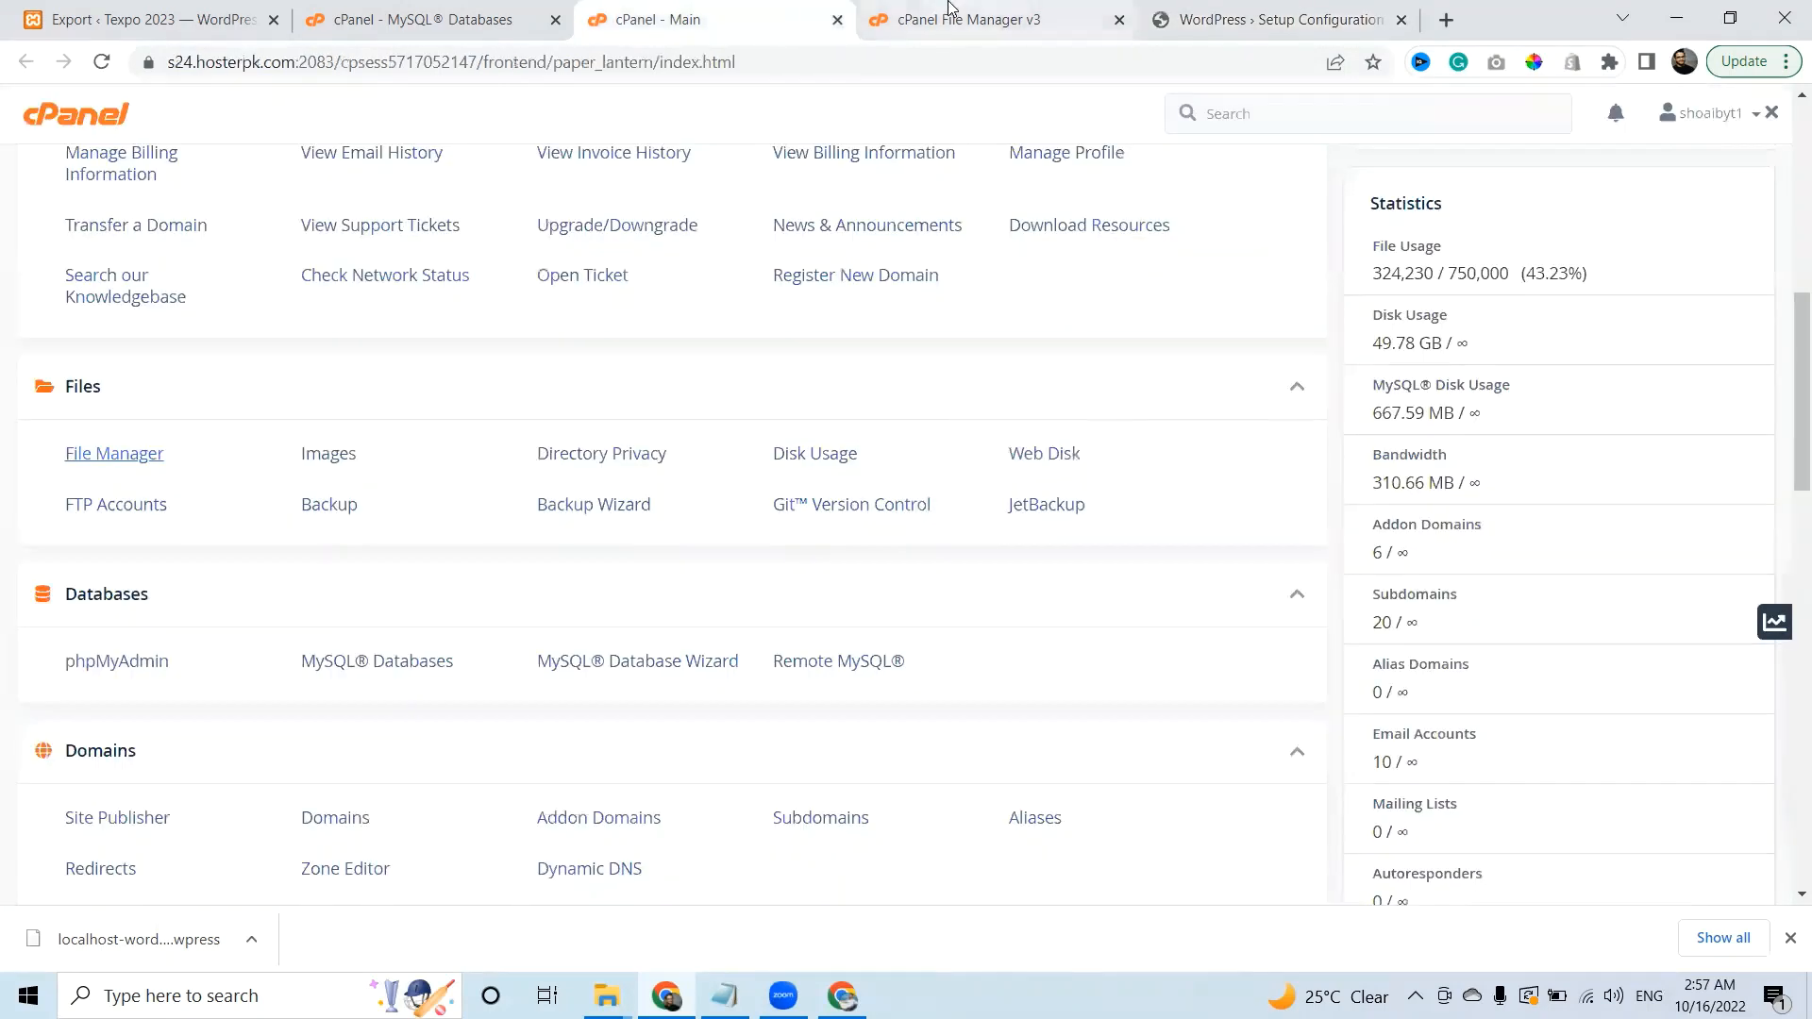
Create MySQL database wordpressProjectdb and copy its full prefixed name for the WordPress form.
click(944, 19)
click(392, 7)
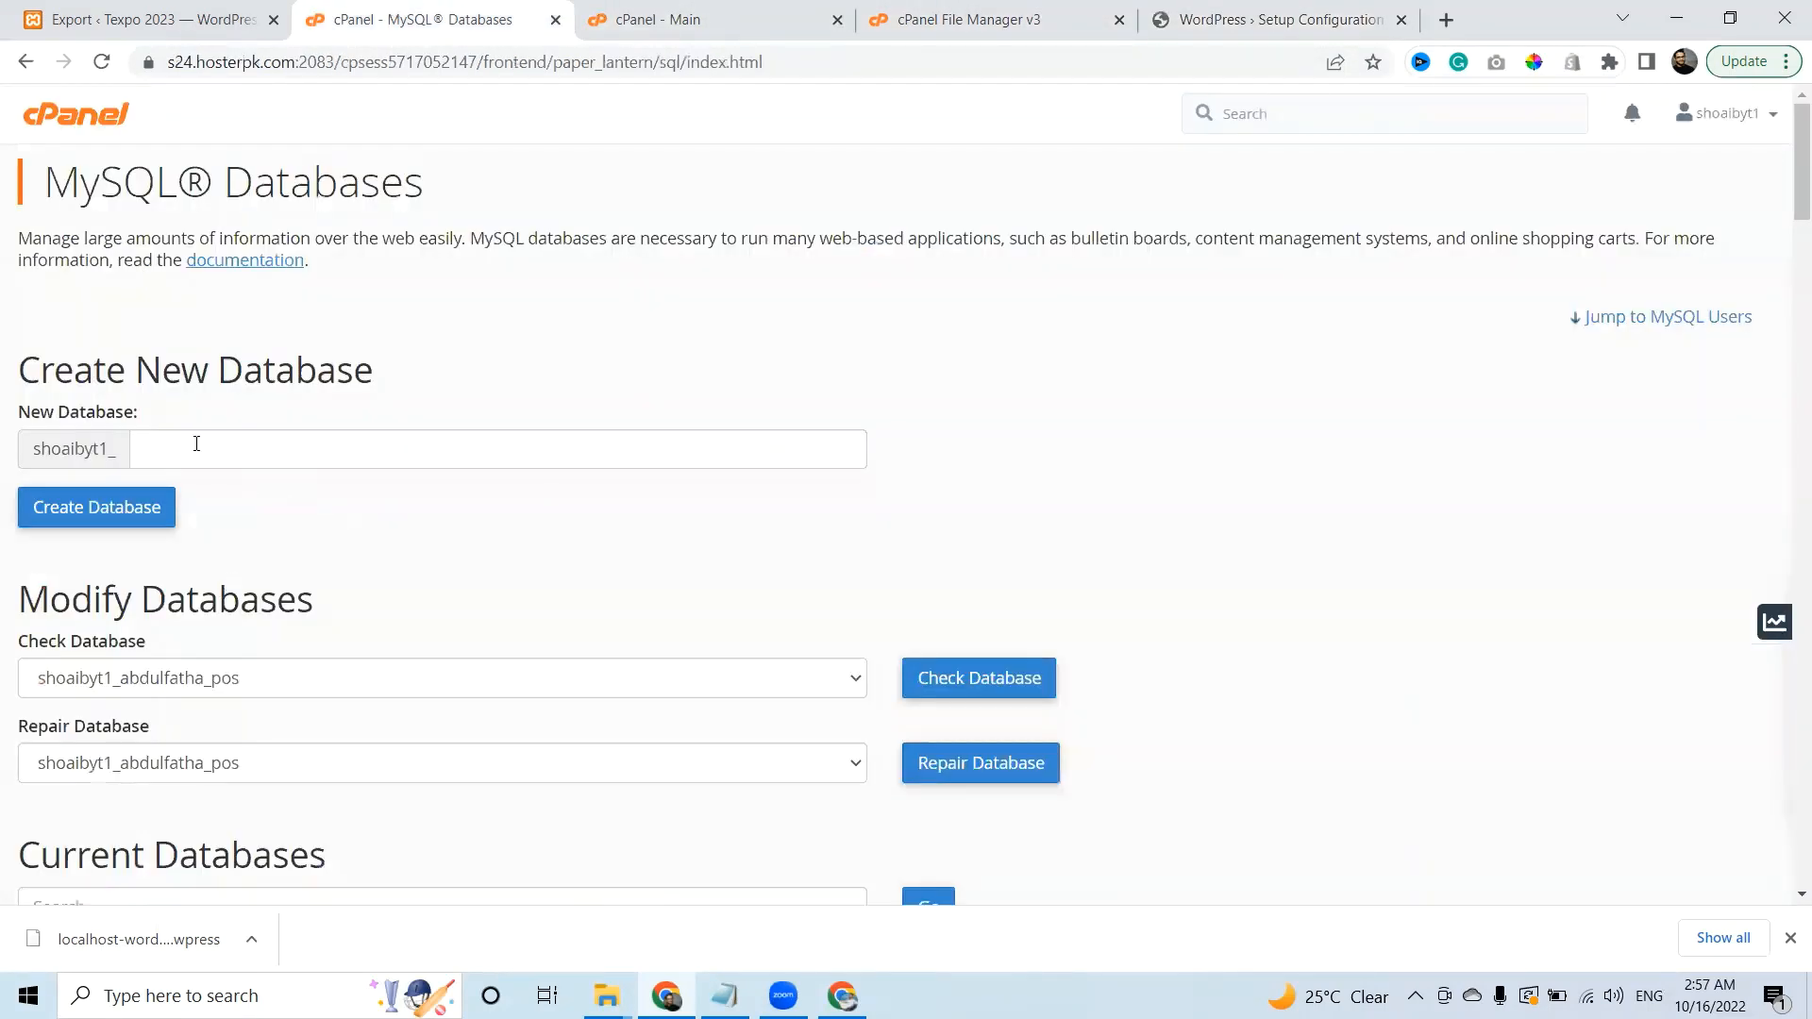
click(197, 443)
text(wordpressProjectdb)
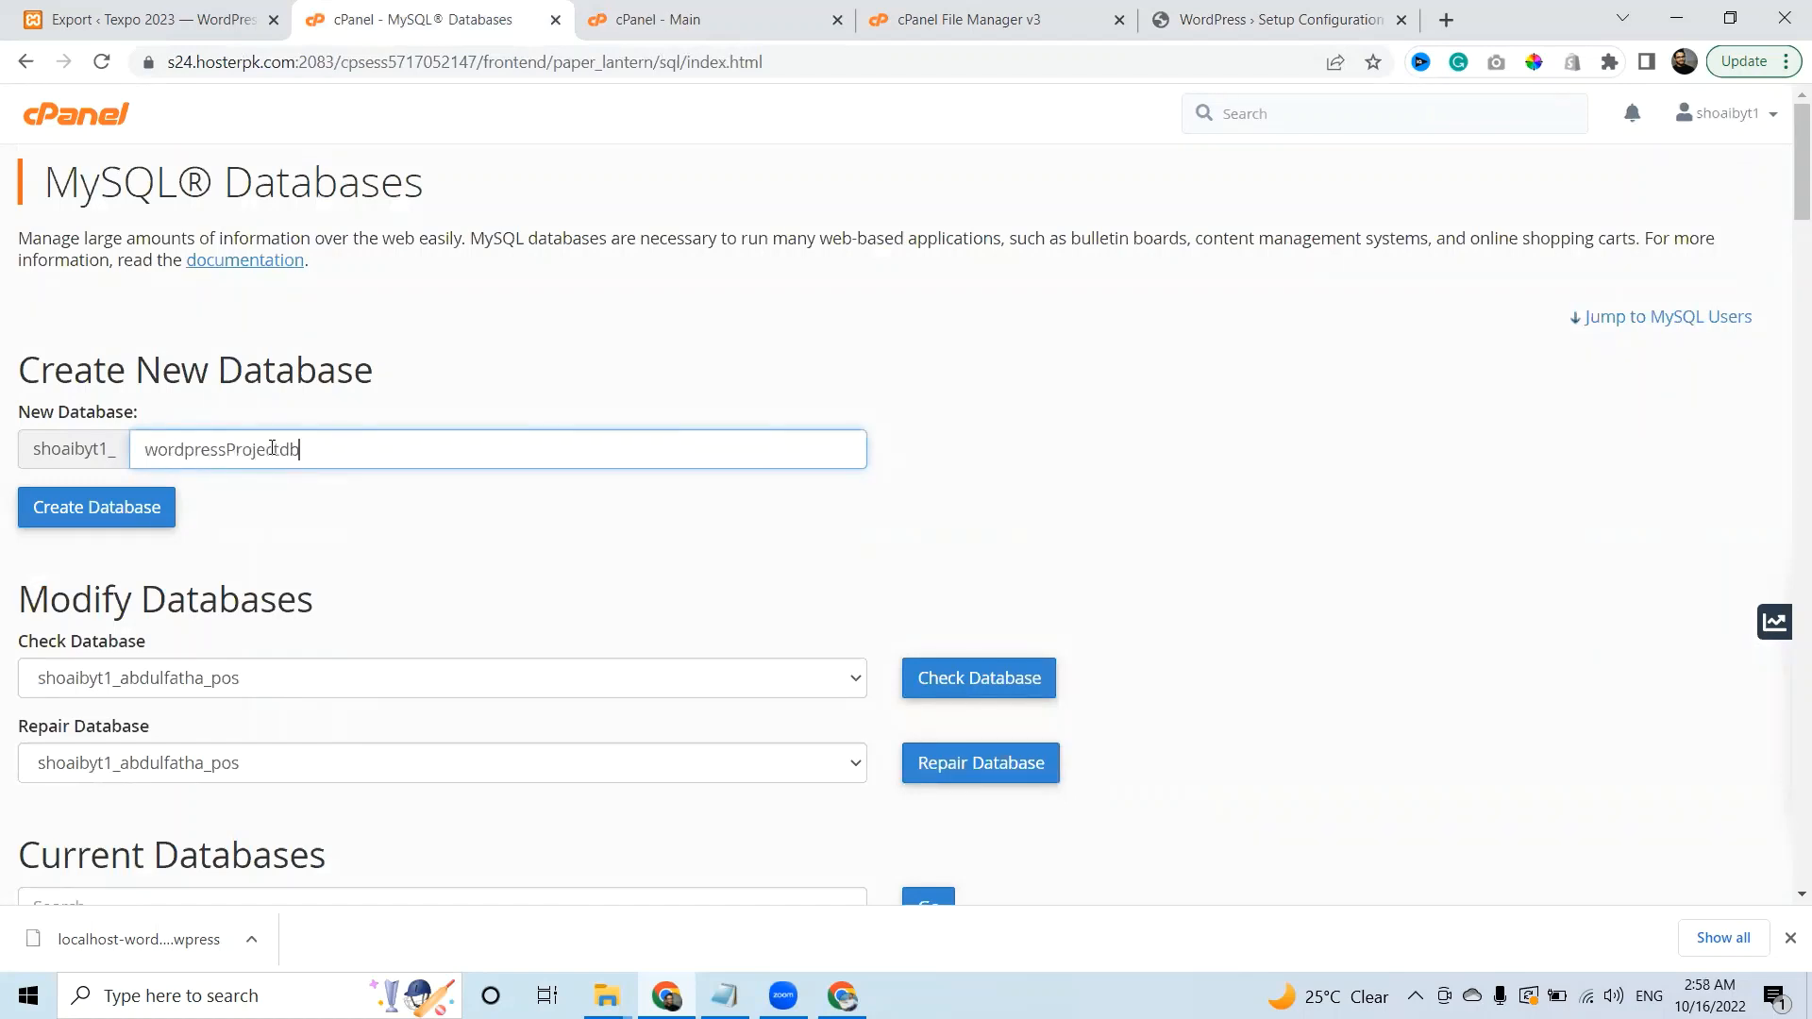
click(140, 517)
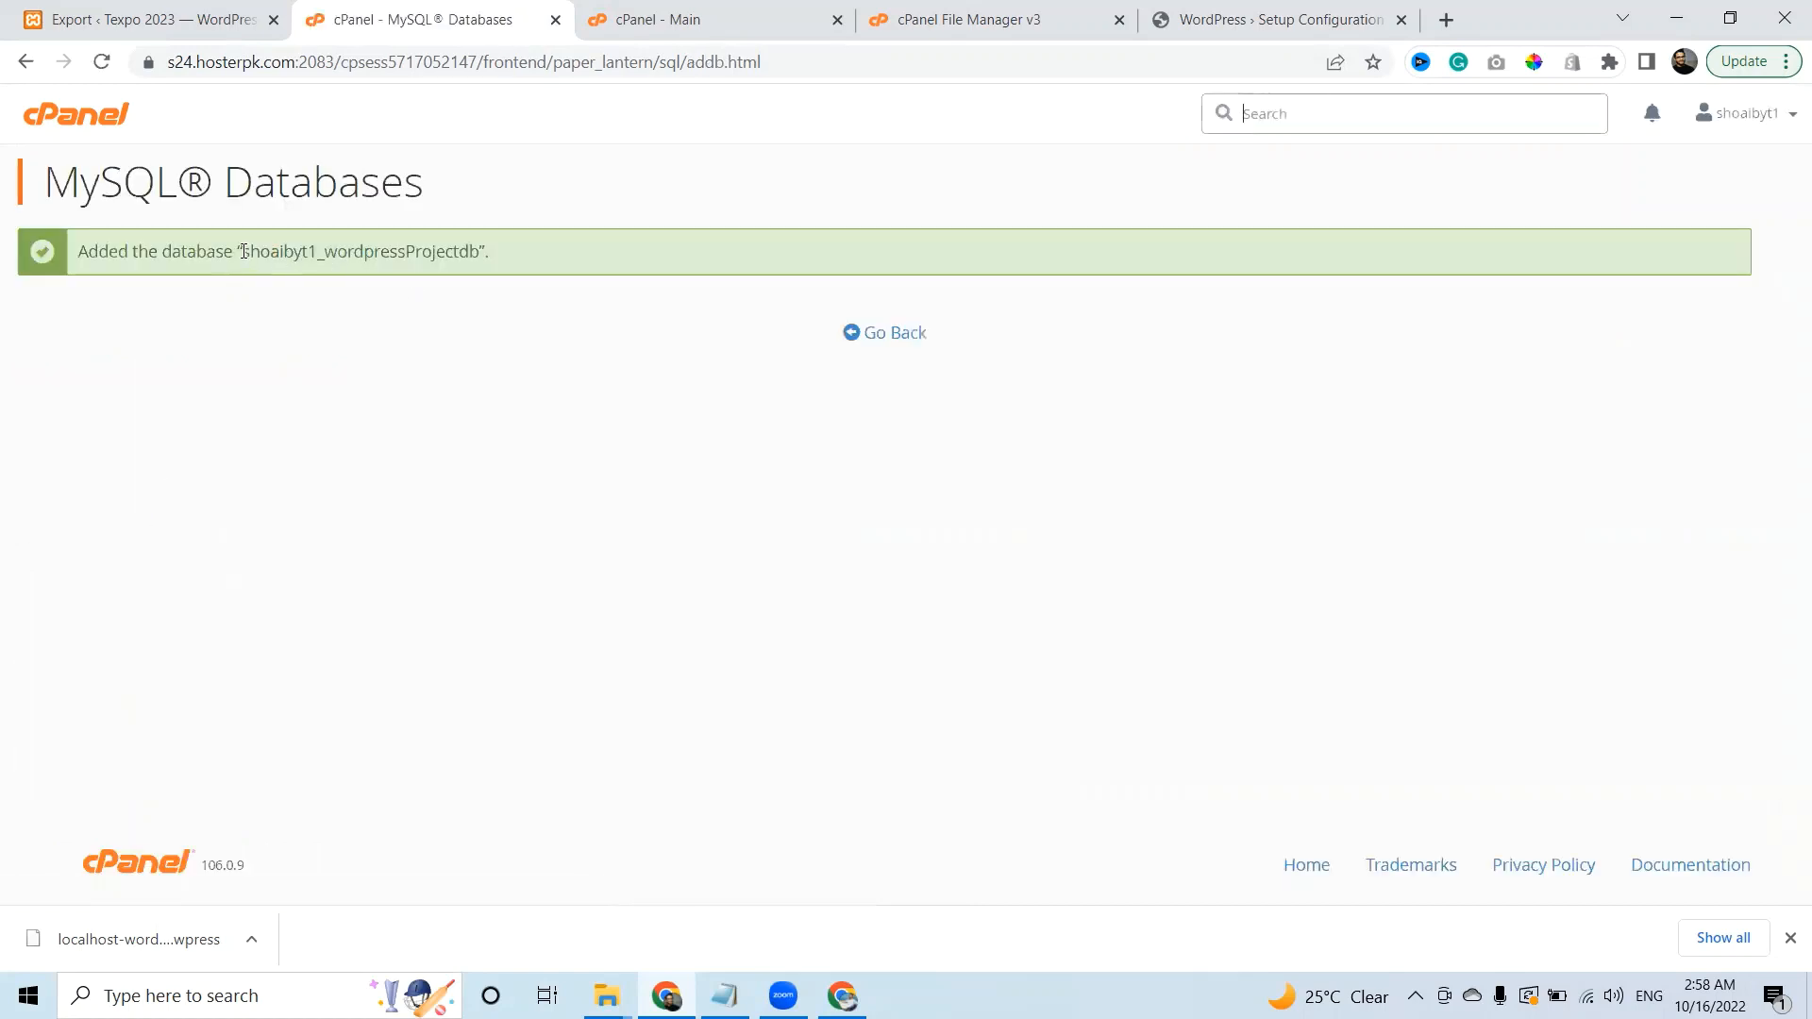
drag(243, 251, 474, 255)
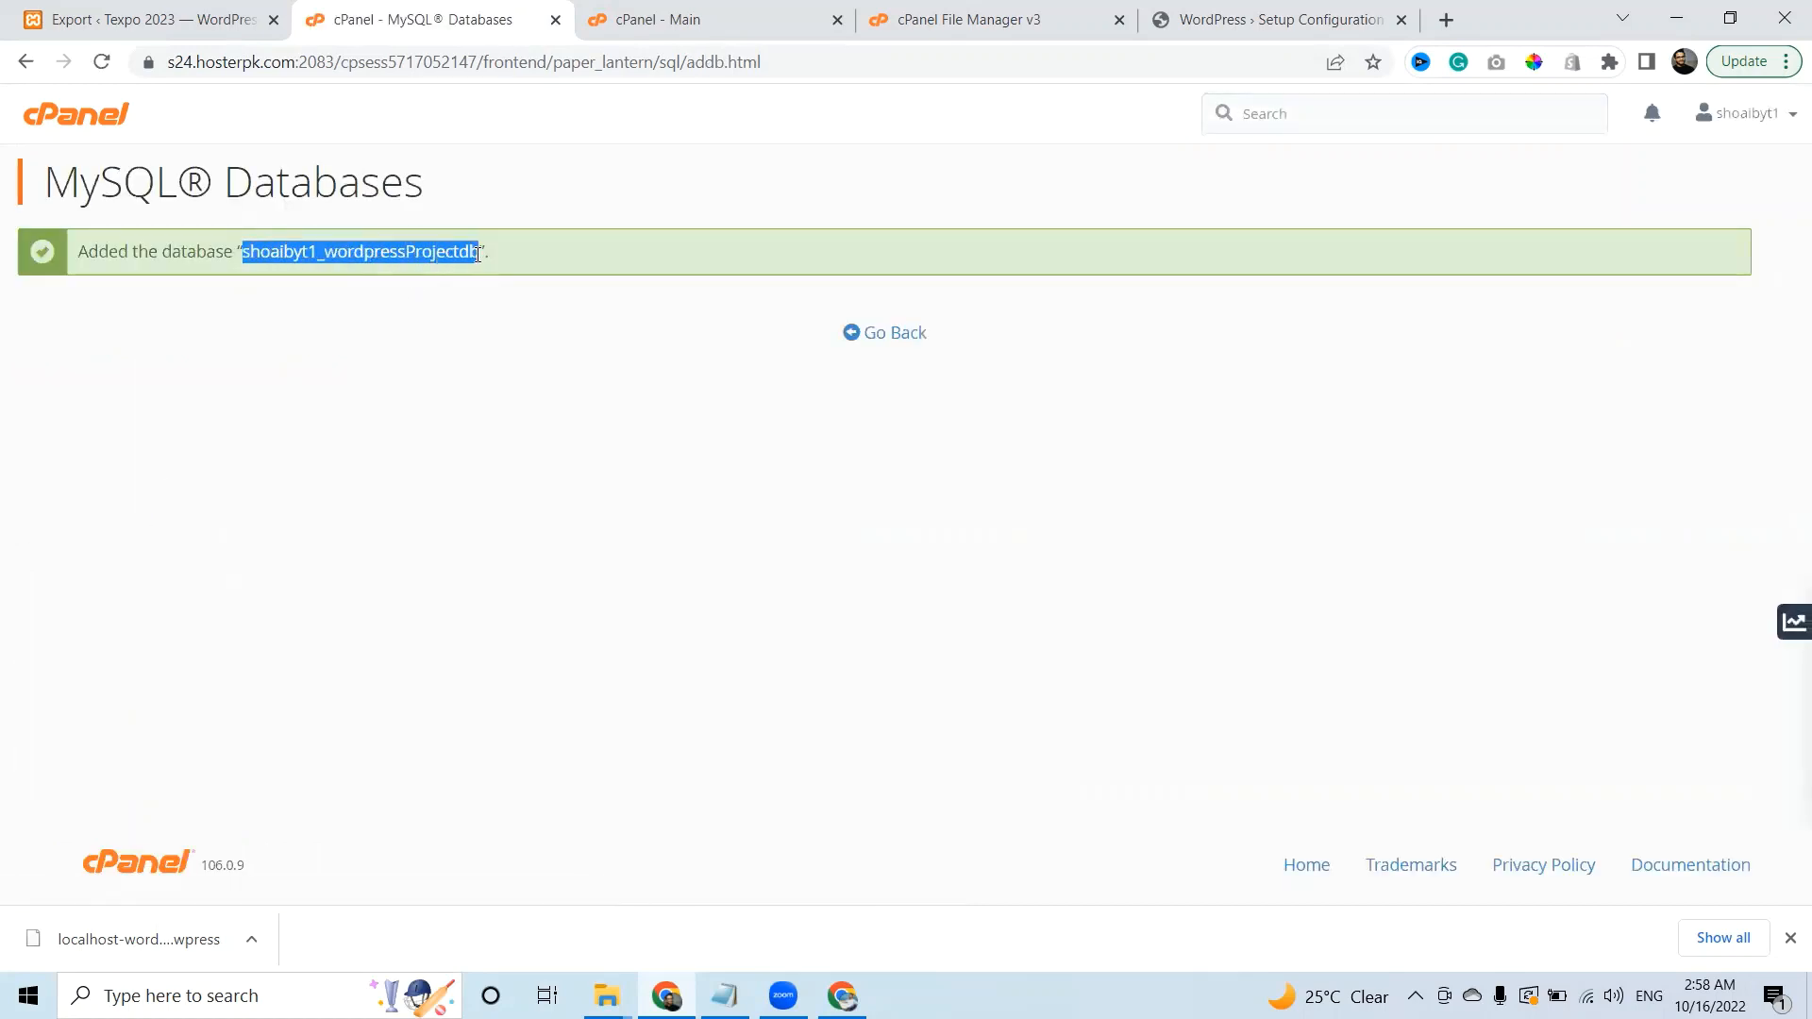
click(1186, 17)
click(538, 359)
Paste the new database's full name into WordPress's Database Name field.
key(ctrl+v)
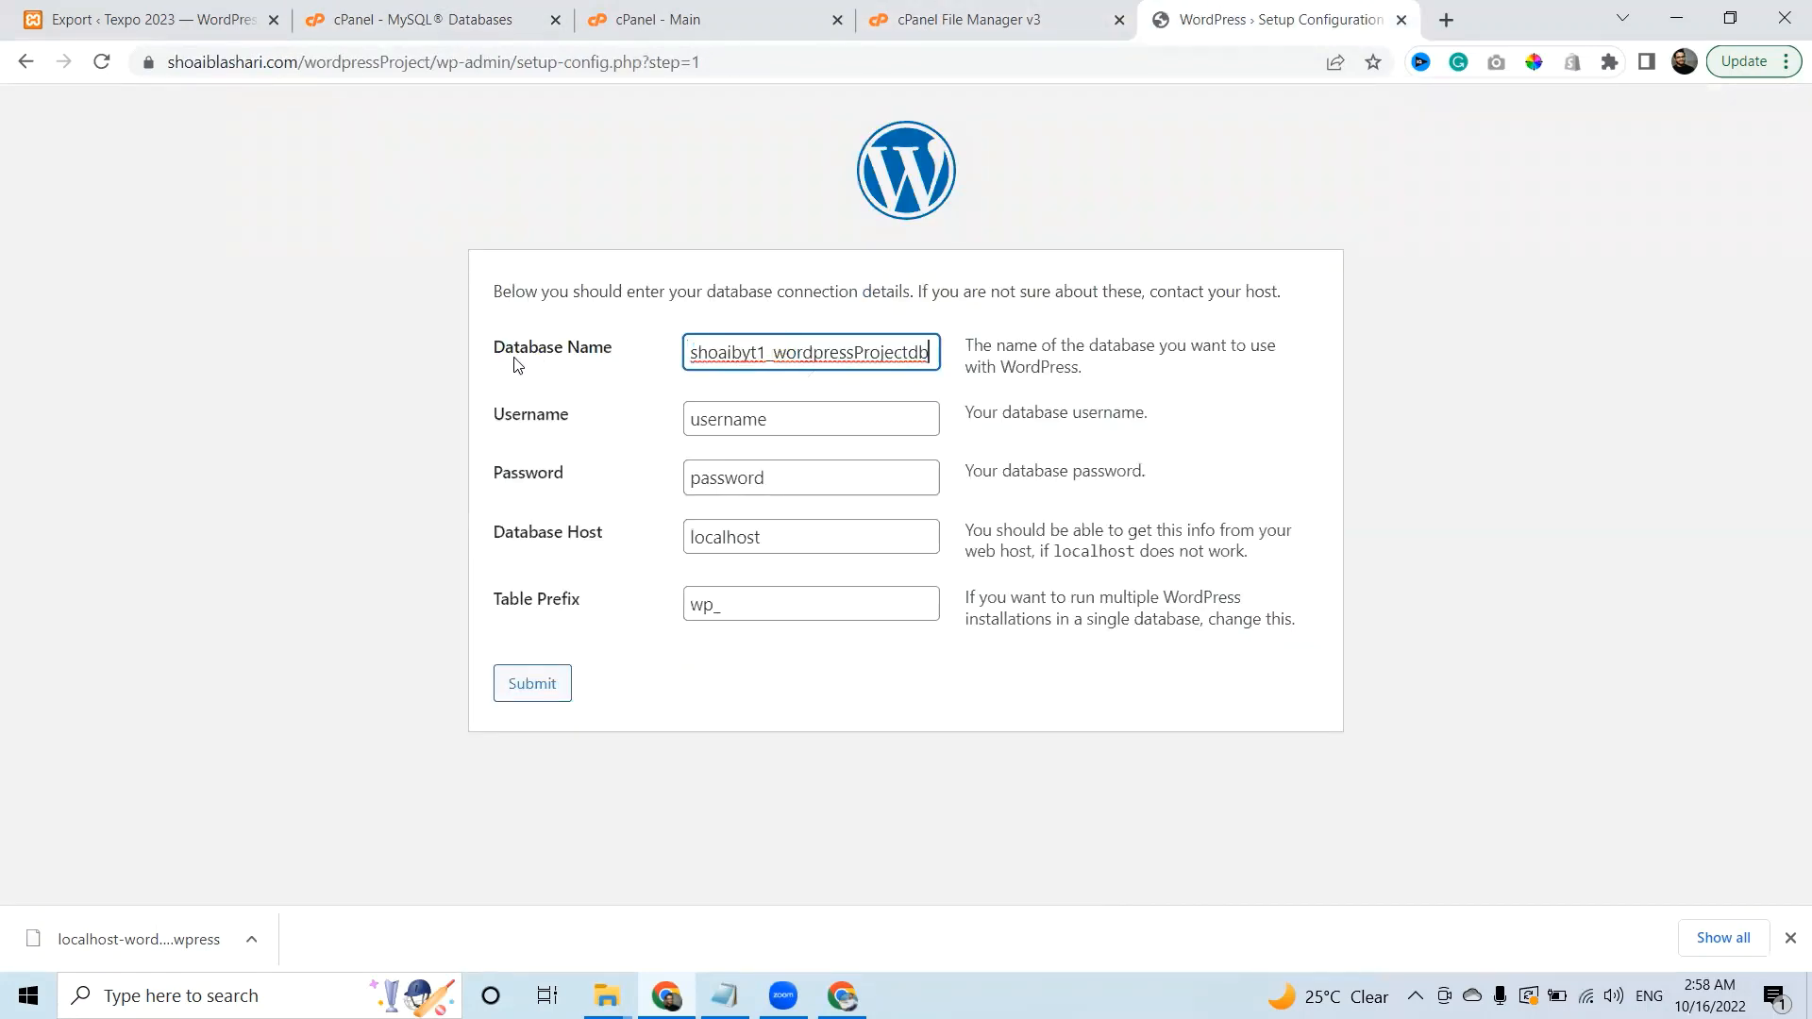
click(708, 19)
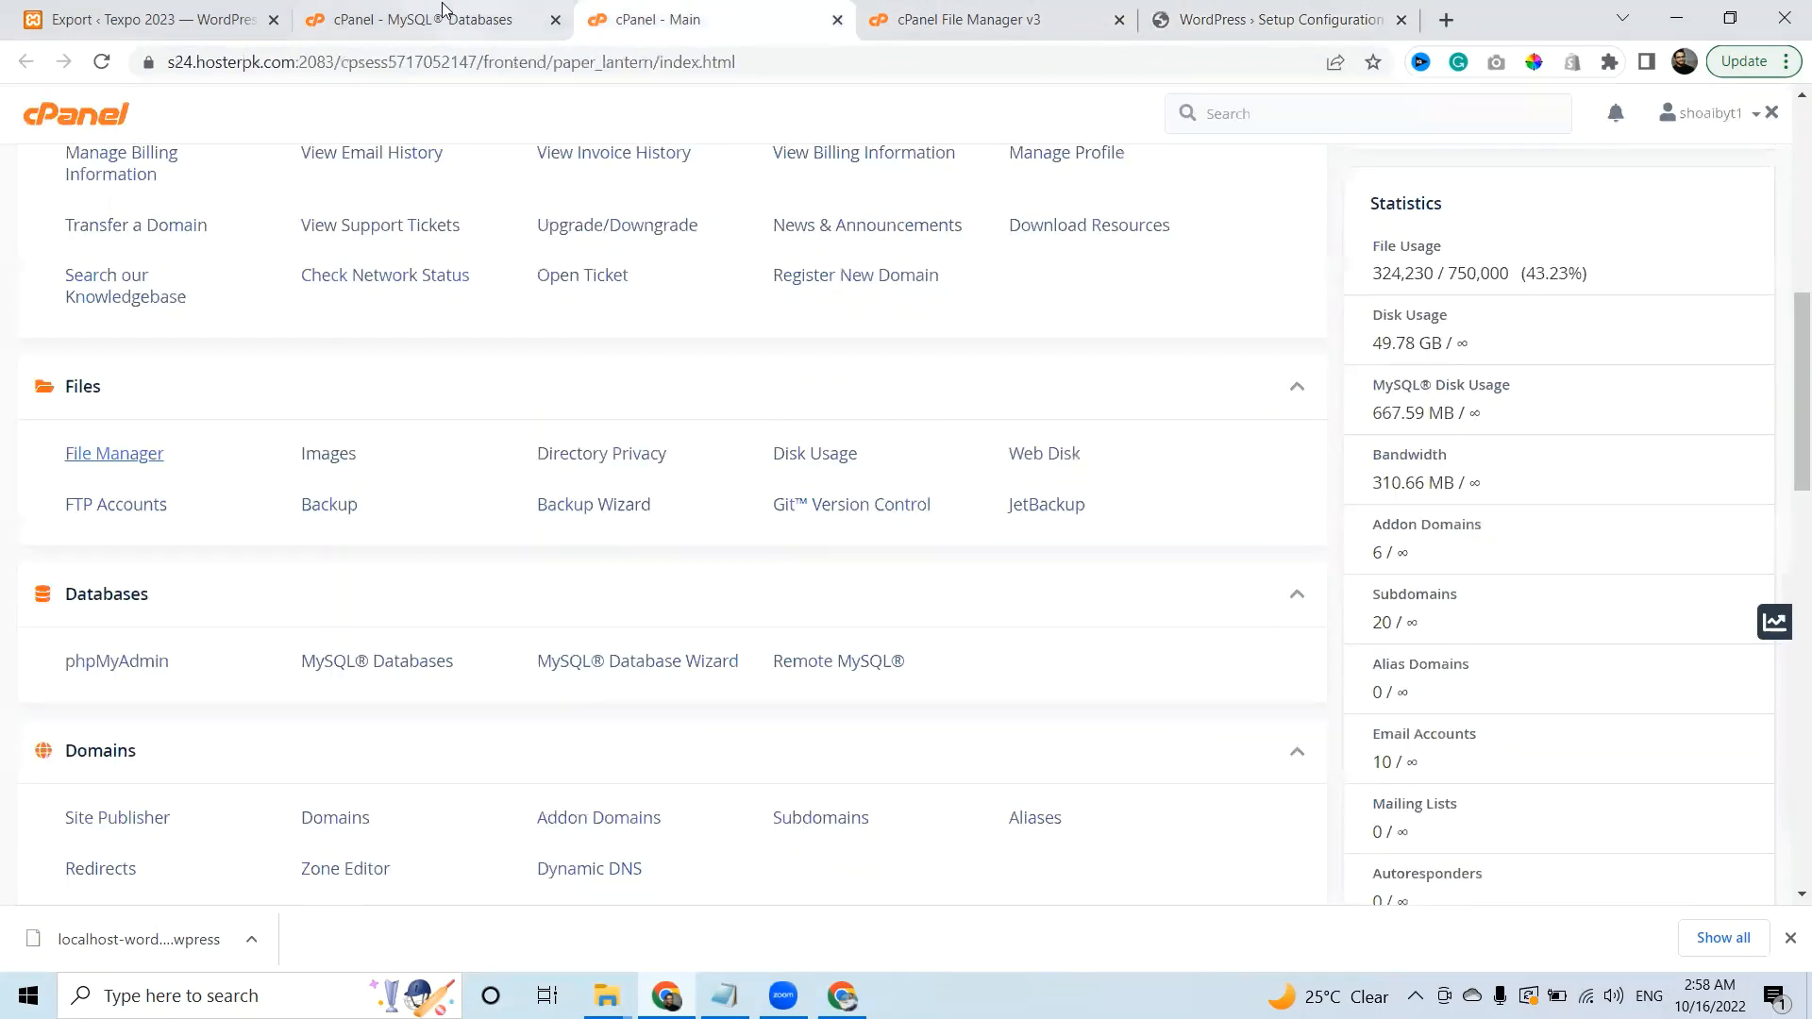
drag(490, 19, 991, 14)
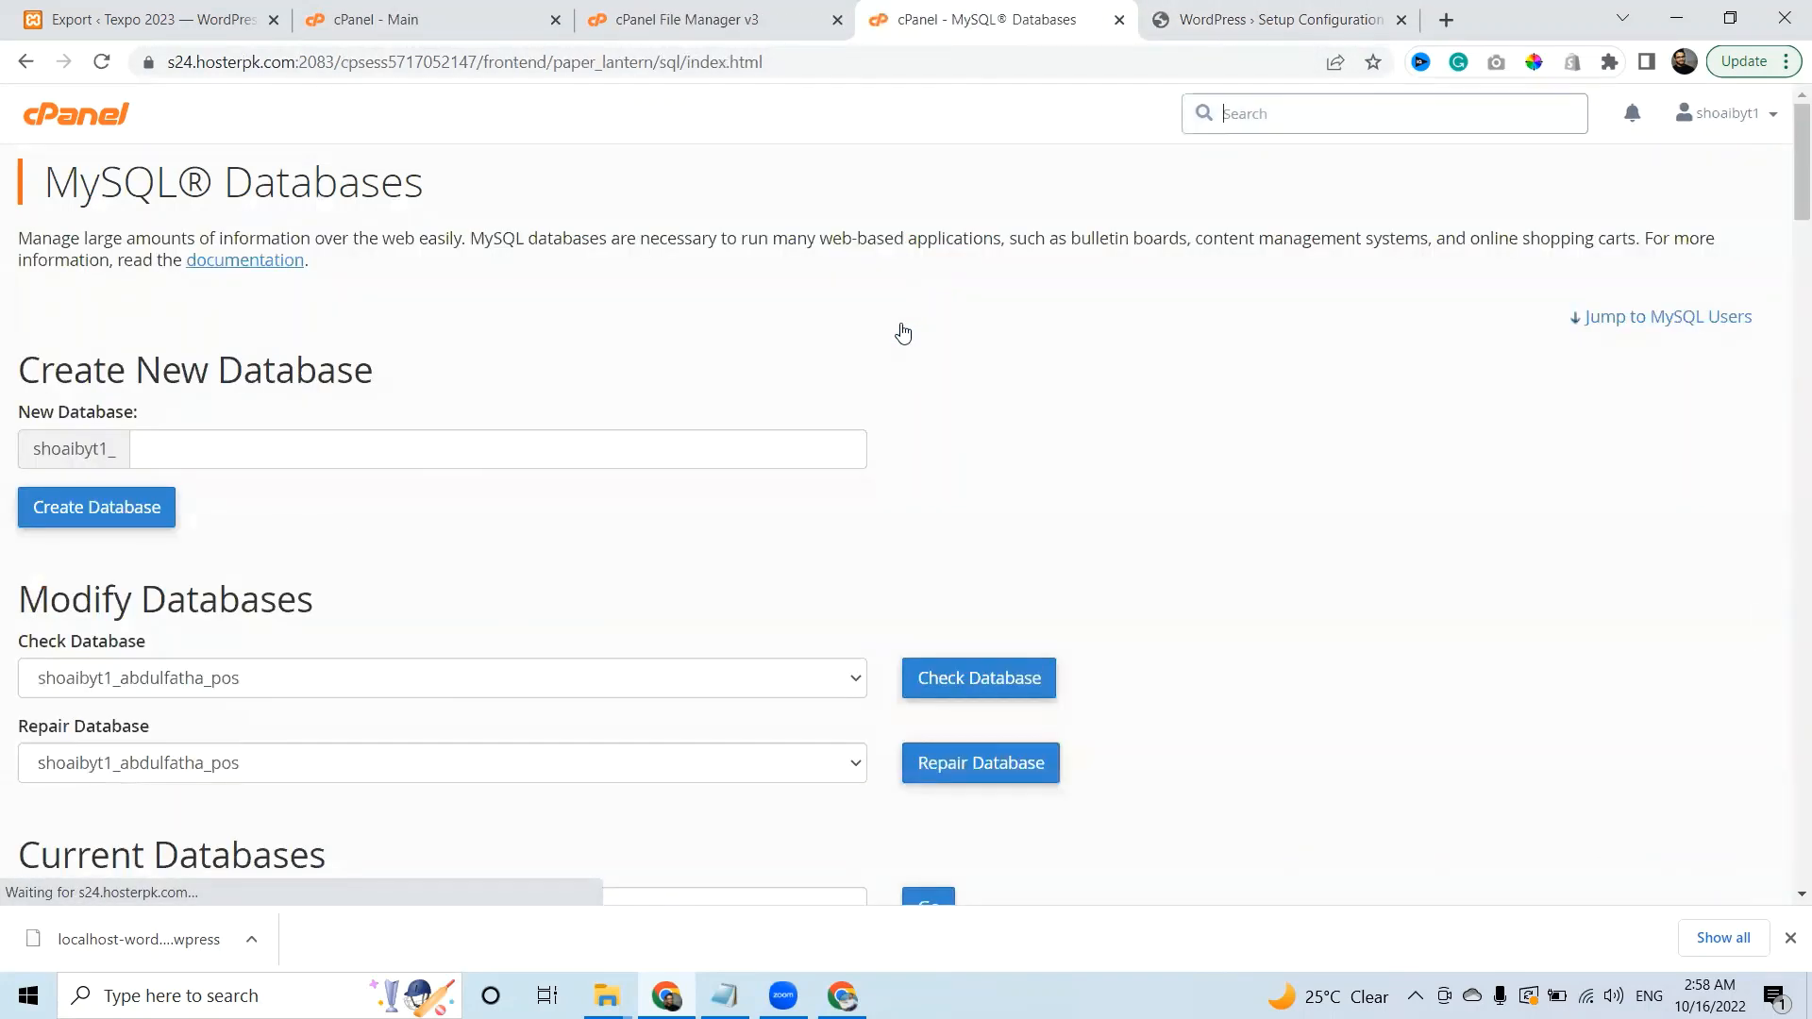
drag(1786, 221, 1786, 417)
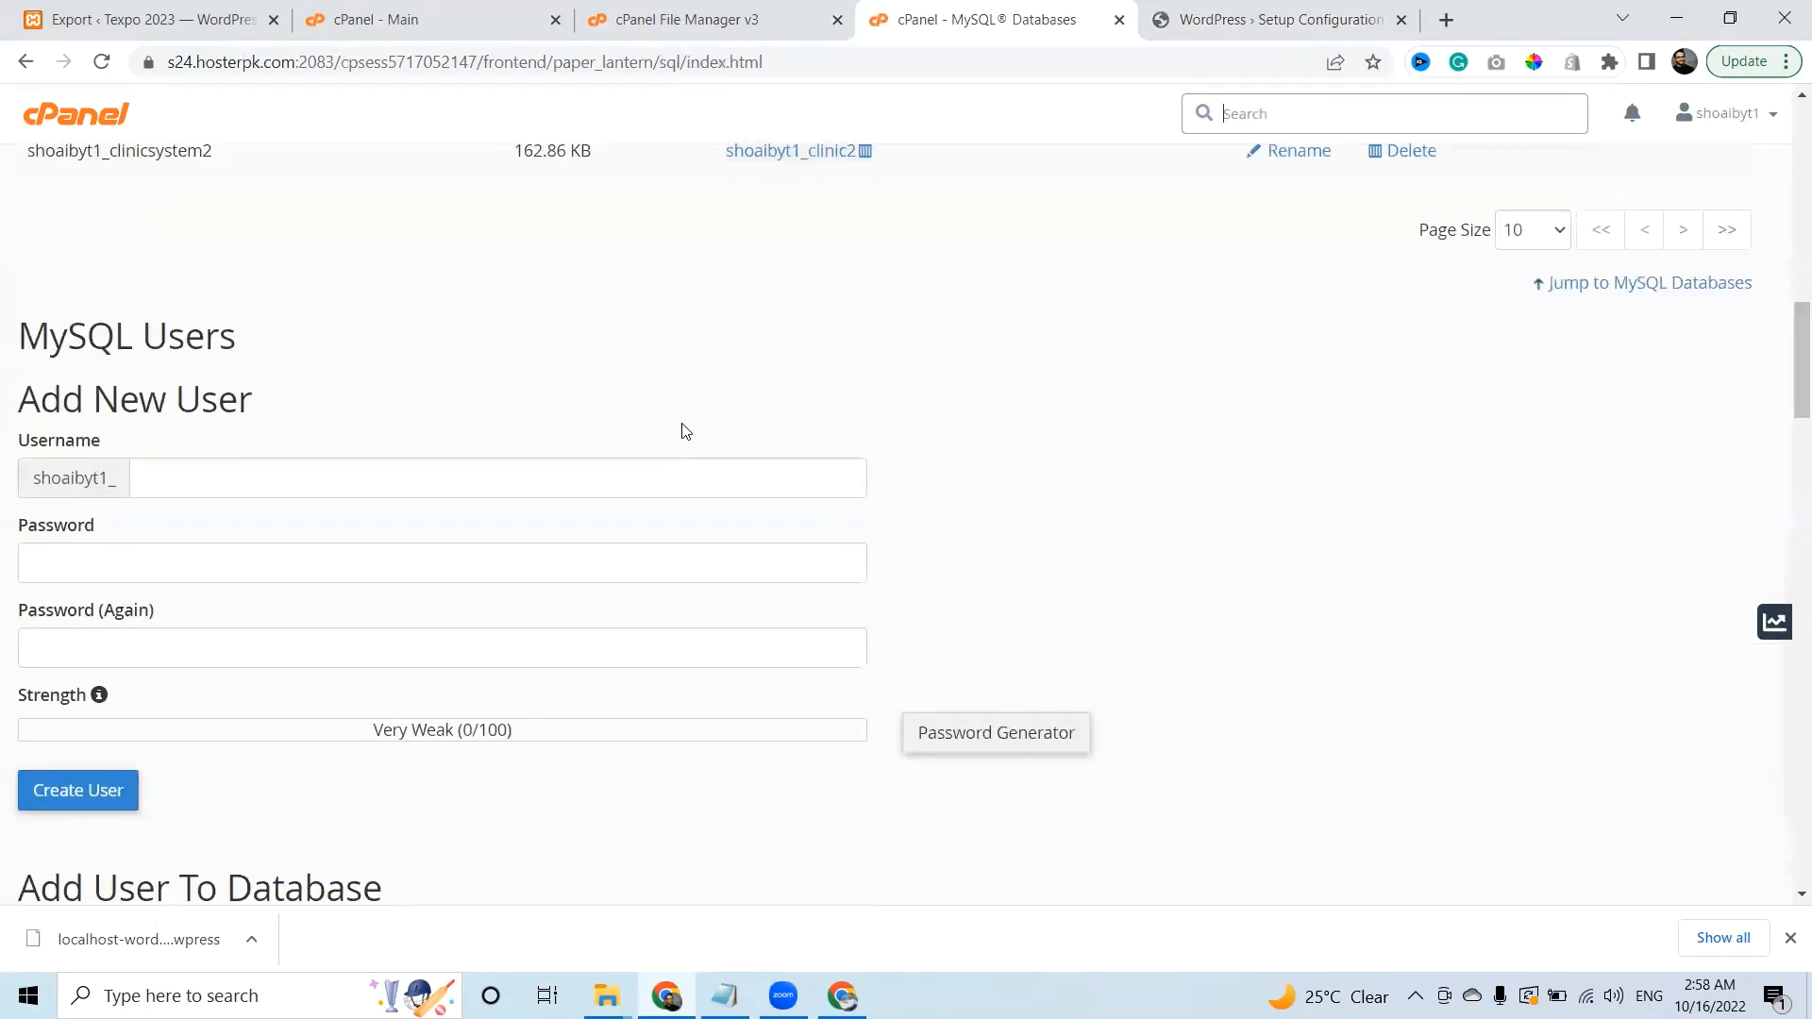
Create MySQL user wpProjectuser with a copied, generated Very Strong password.
click(521, 476)
text(wor)
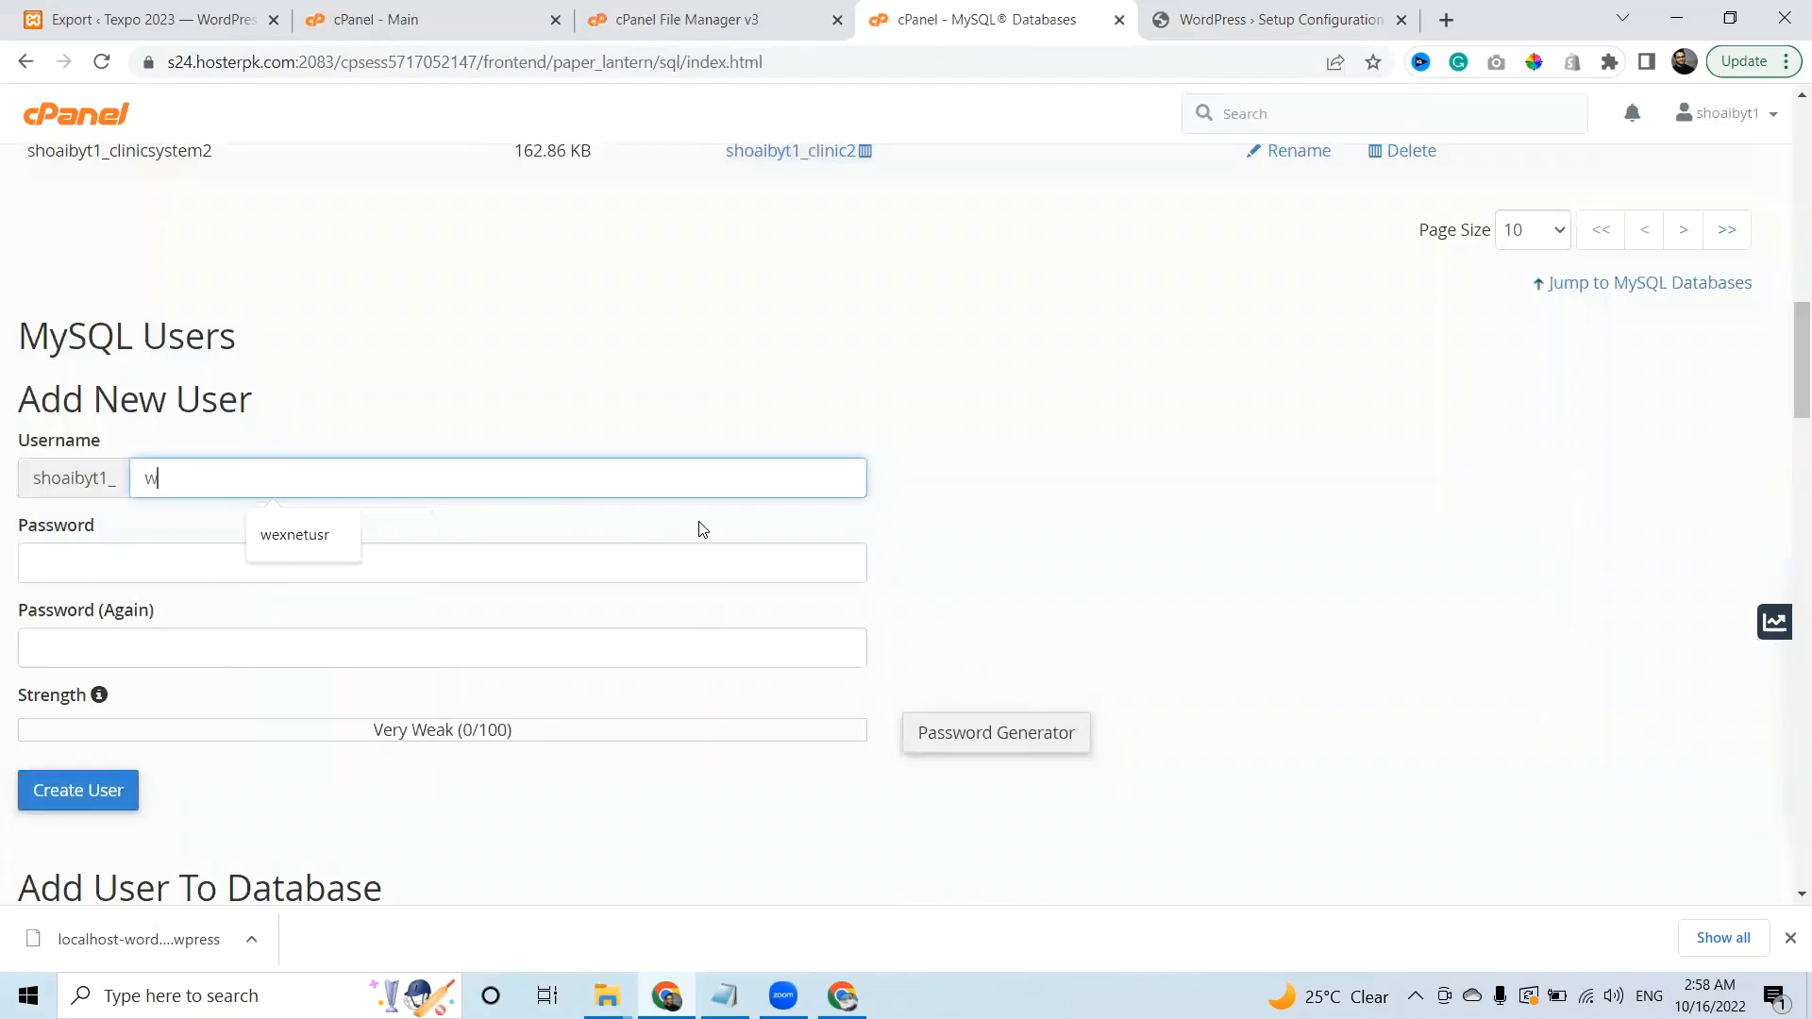
key(BackSpace)
key(BackSpace)
key(BackSpace)
text(wp)
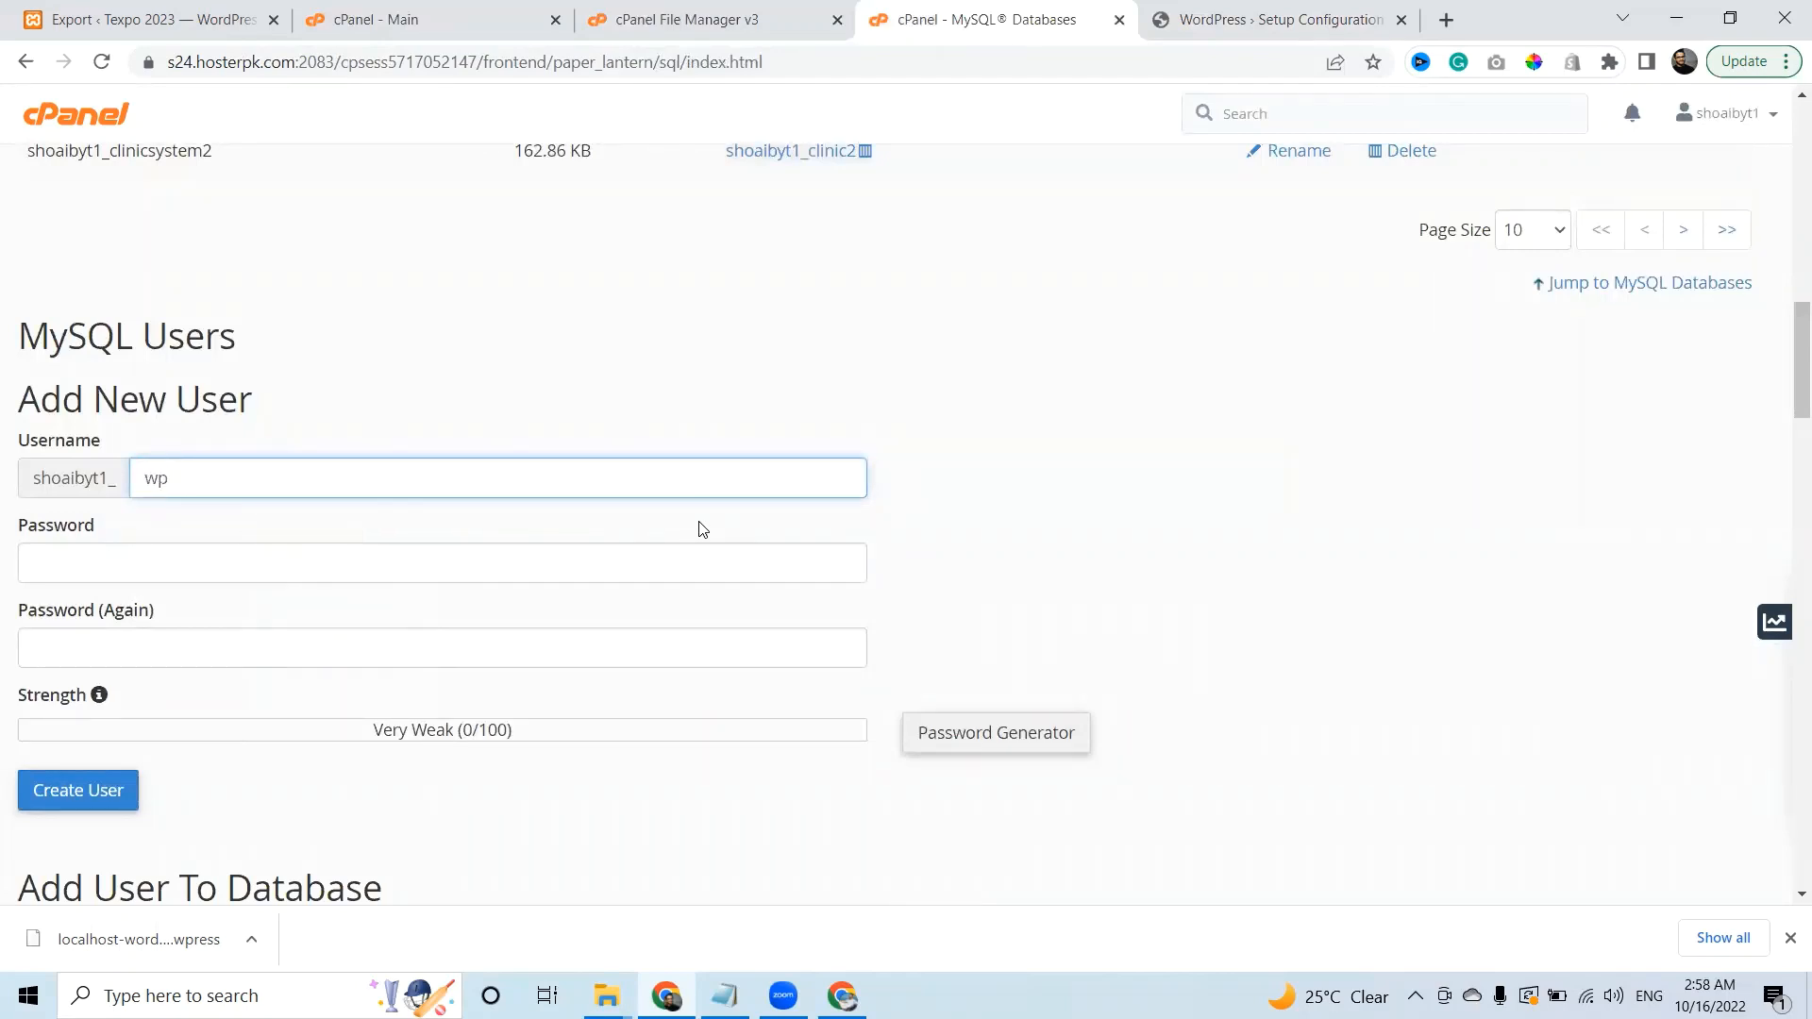
text(Projectuser)
click(579, 553)
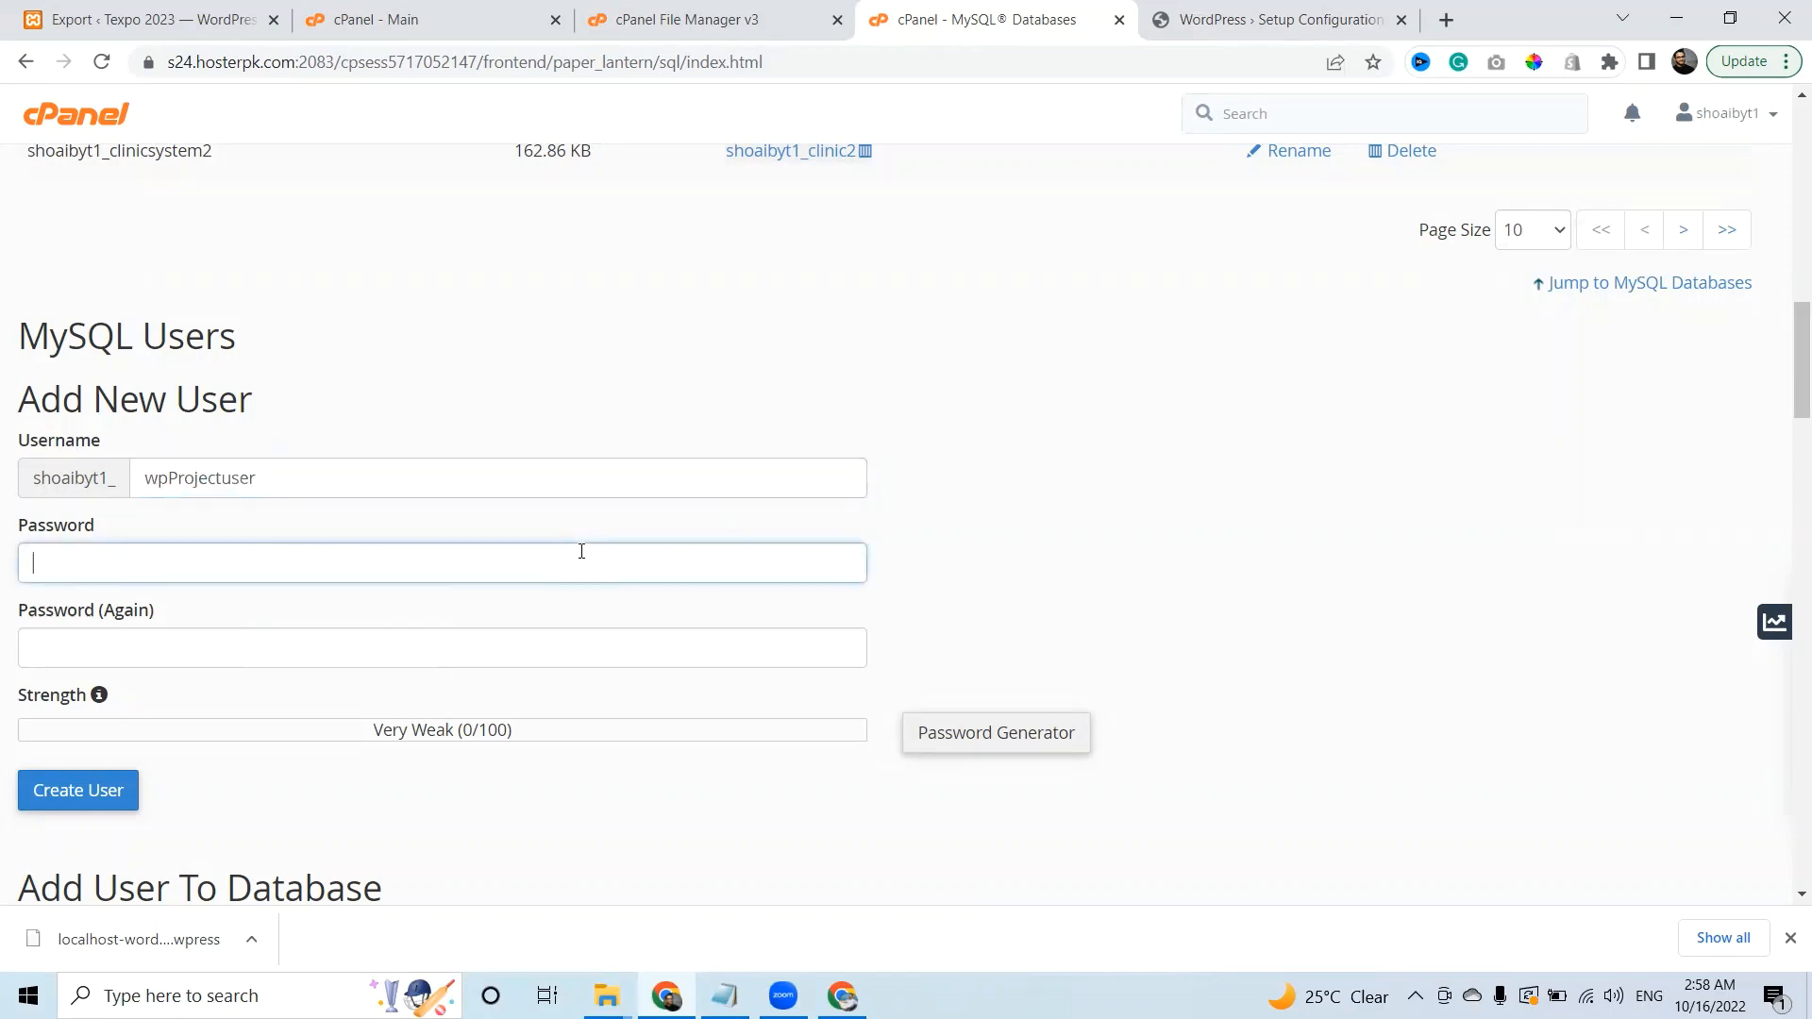
click(1000, 734)
click(849, 413)
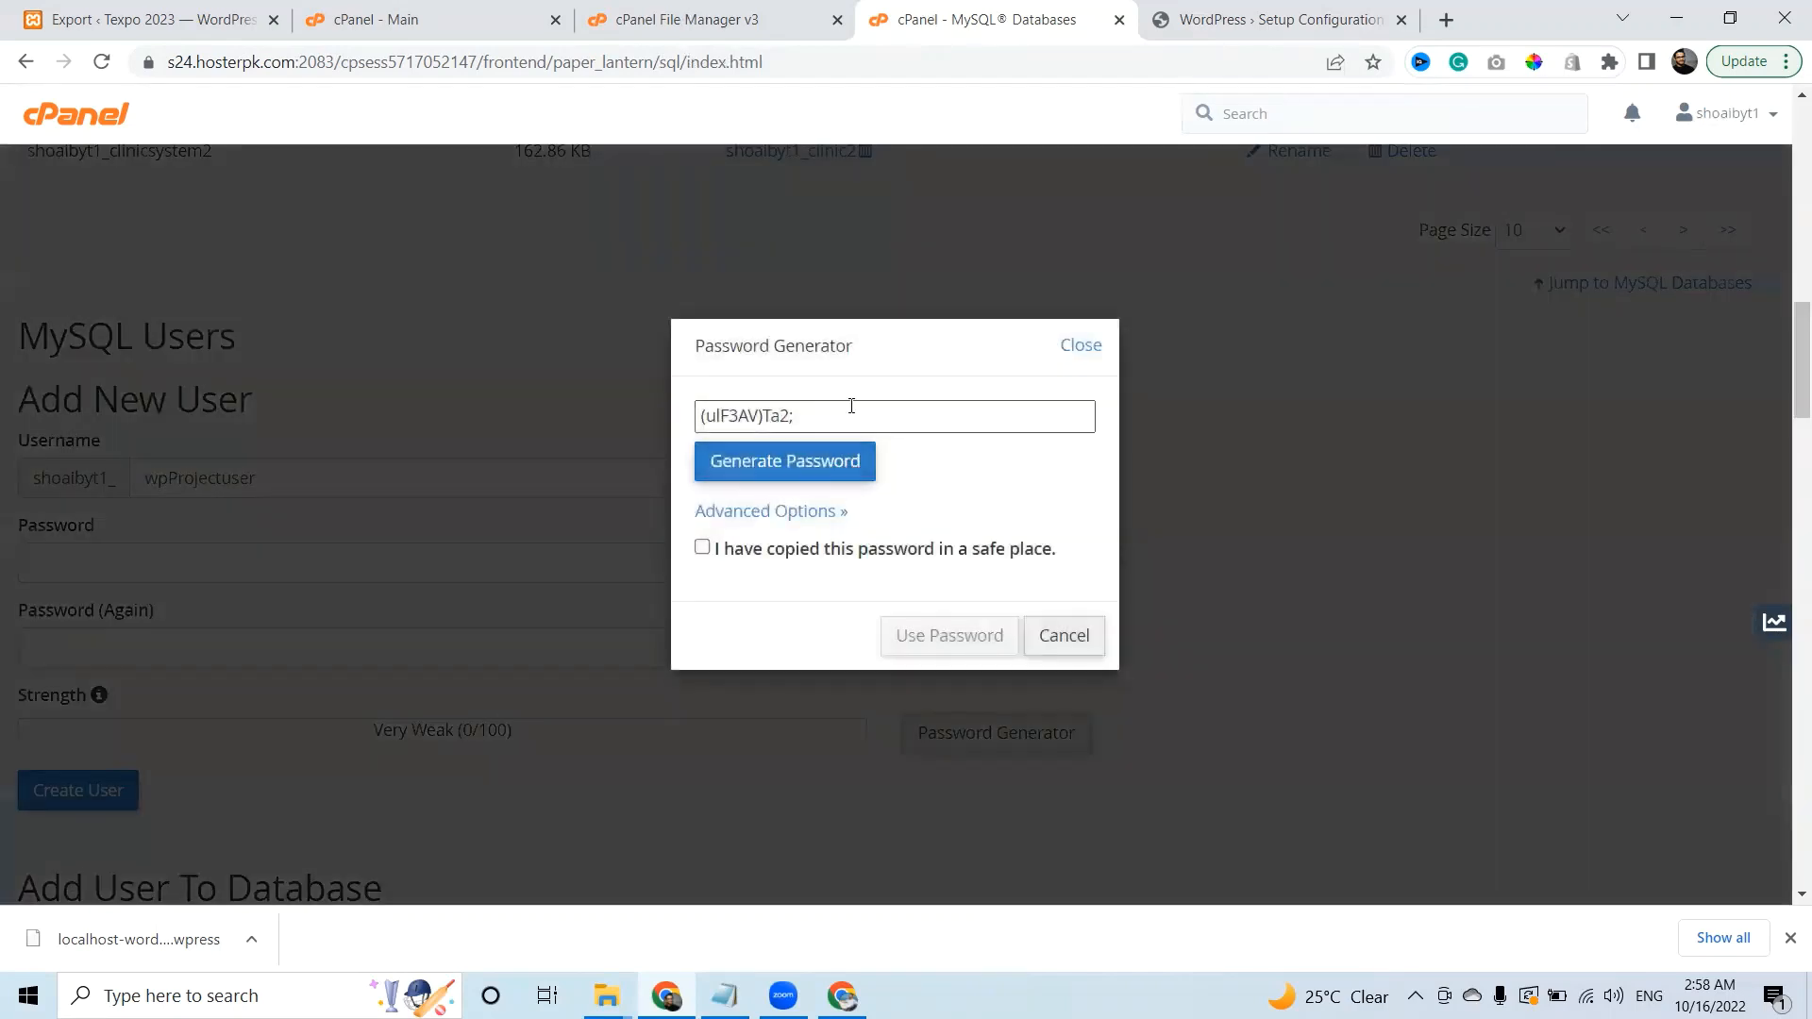
click(702, 548)
click(950, 636)
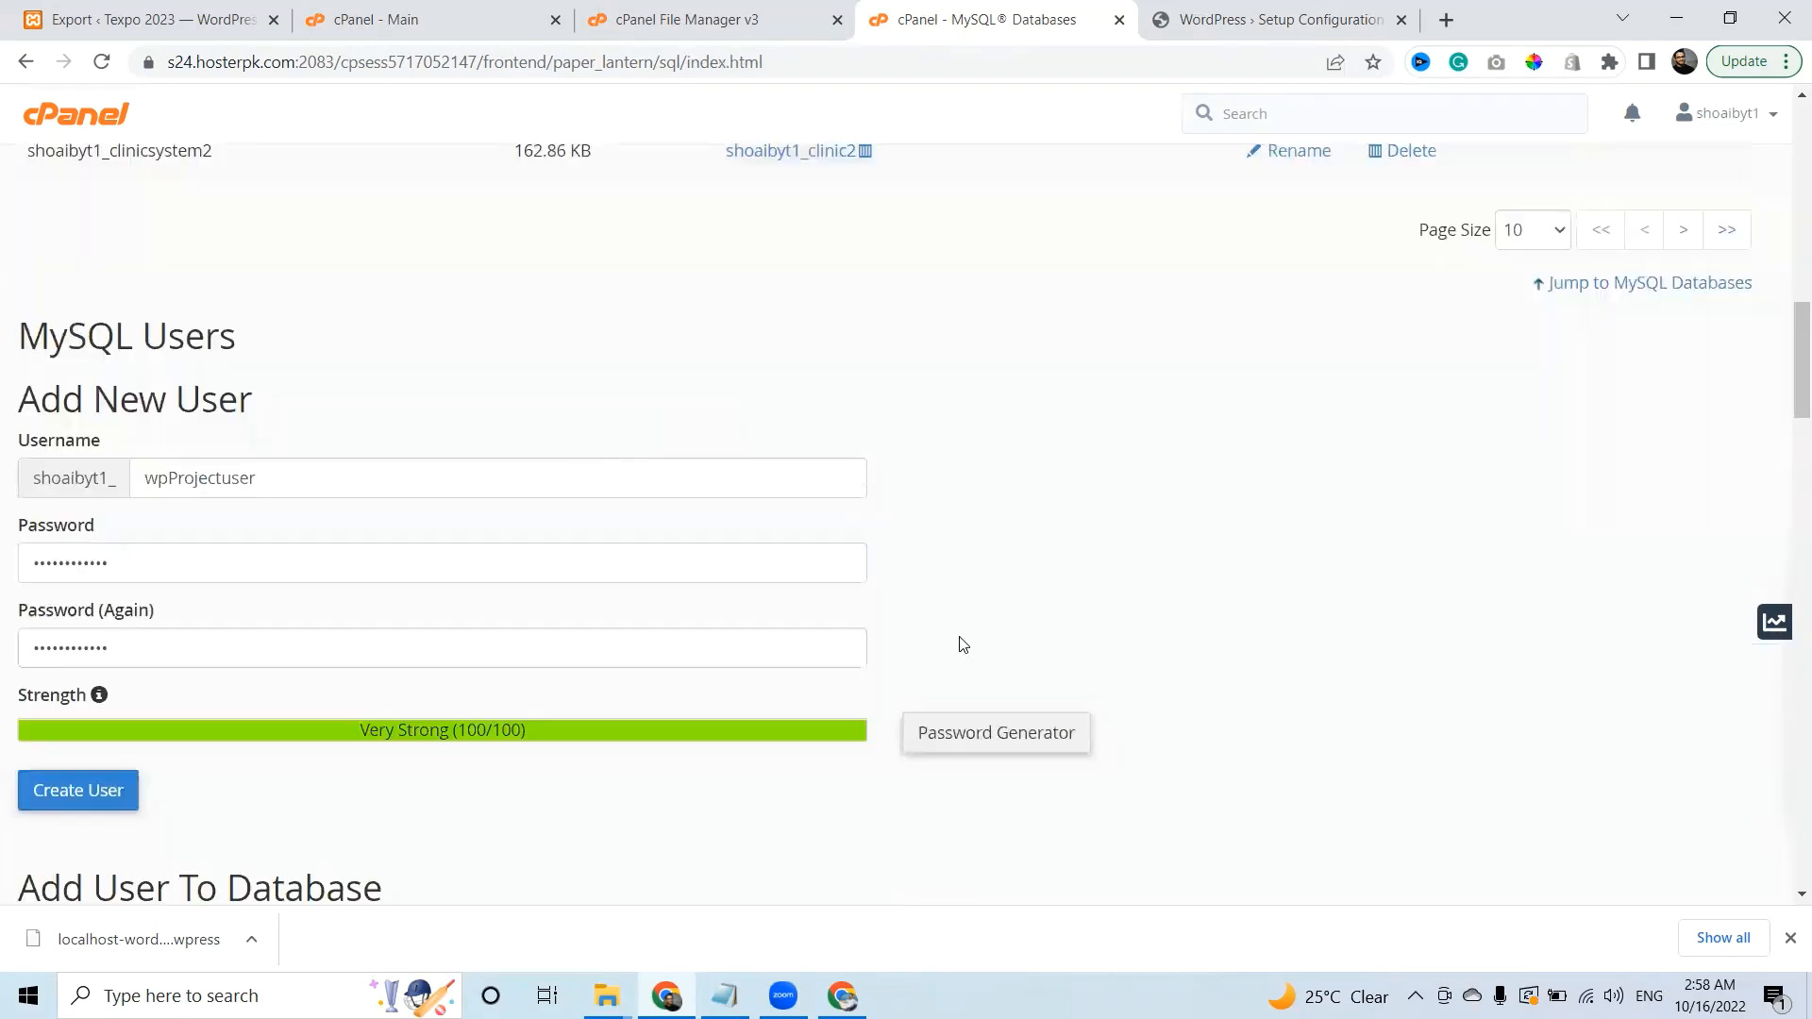
click(75, 788)
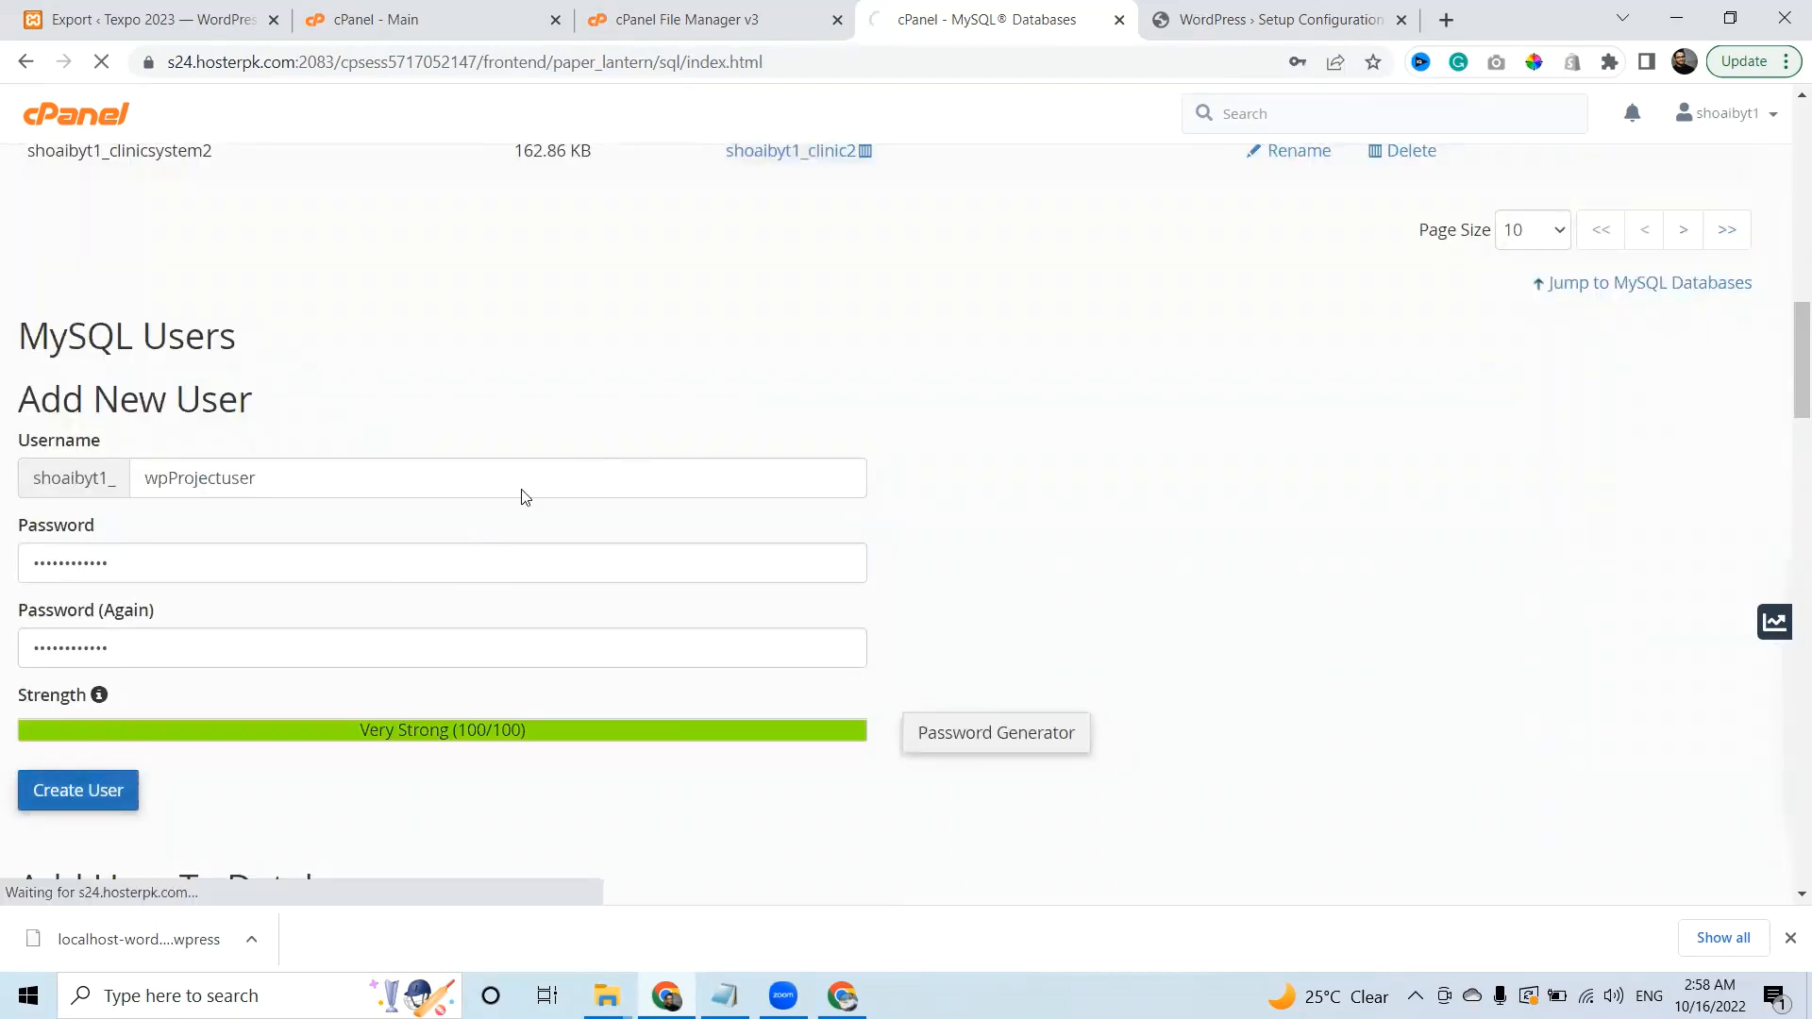
click(1227, 19)
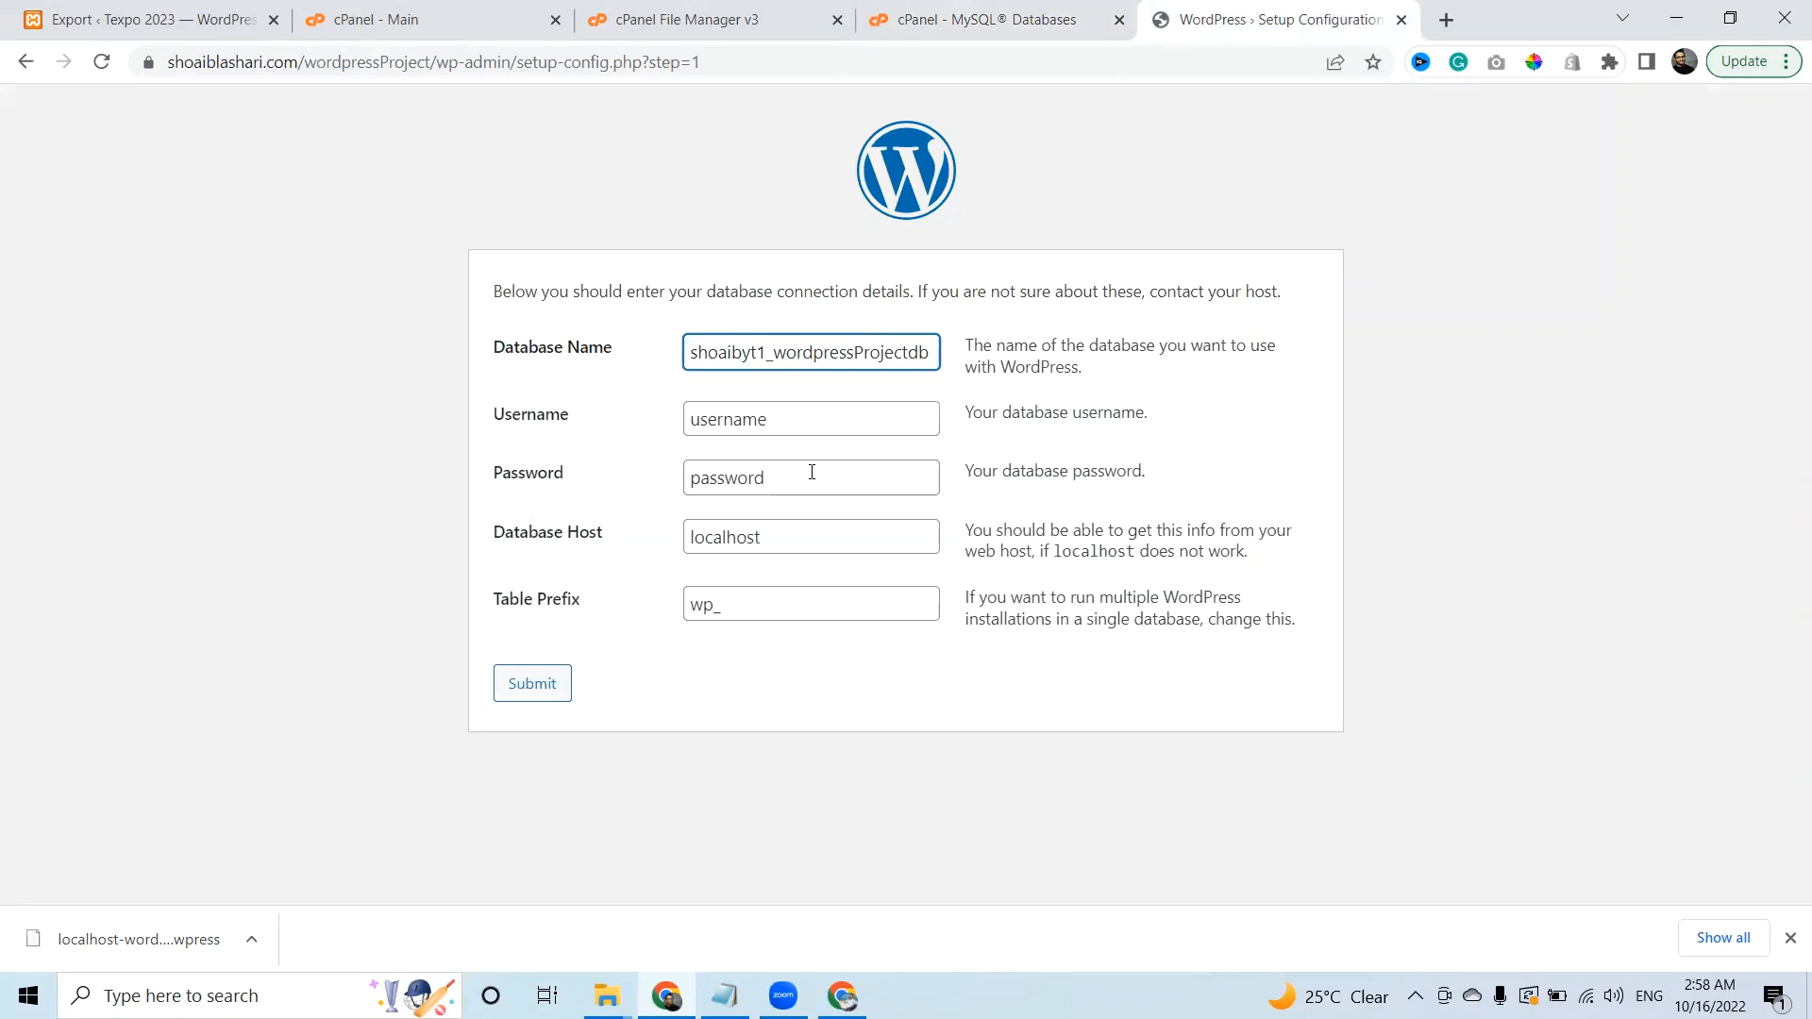
Fill WordPress's Password with the generated password and Username with wpProjectuser's full name.
click(494, 472)
key(ctrl+v)
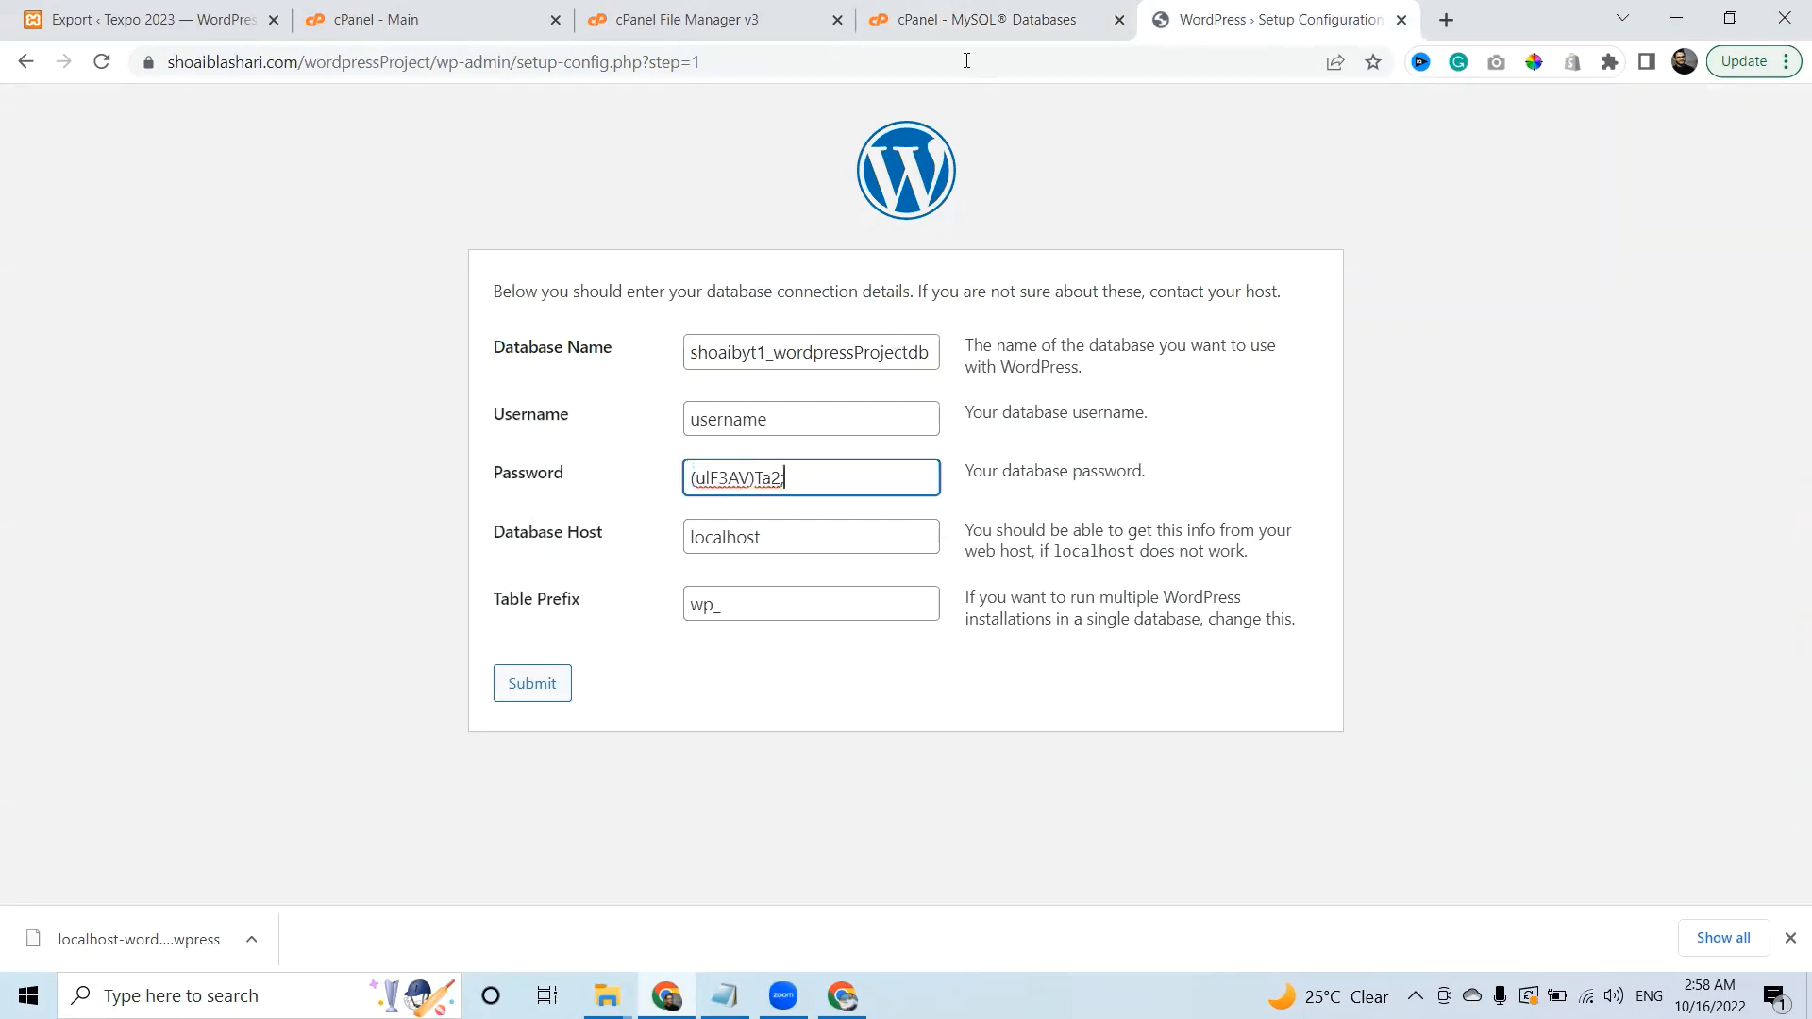
click(986, 19)
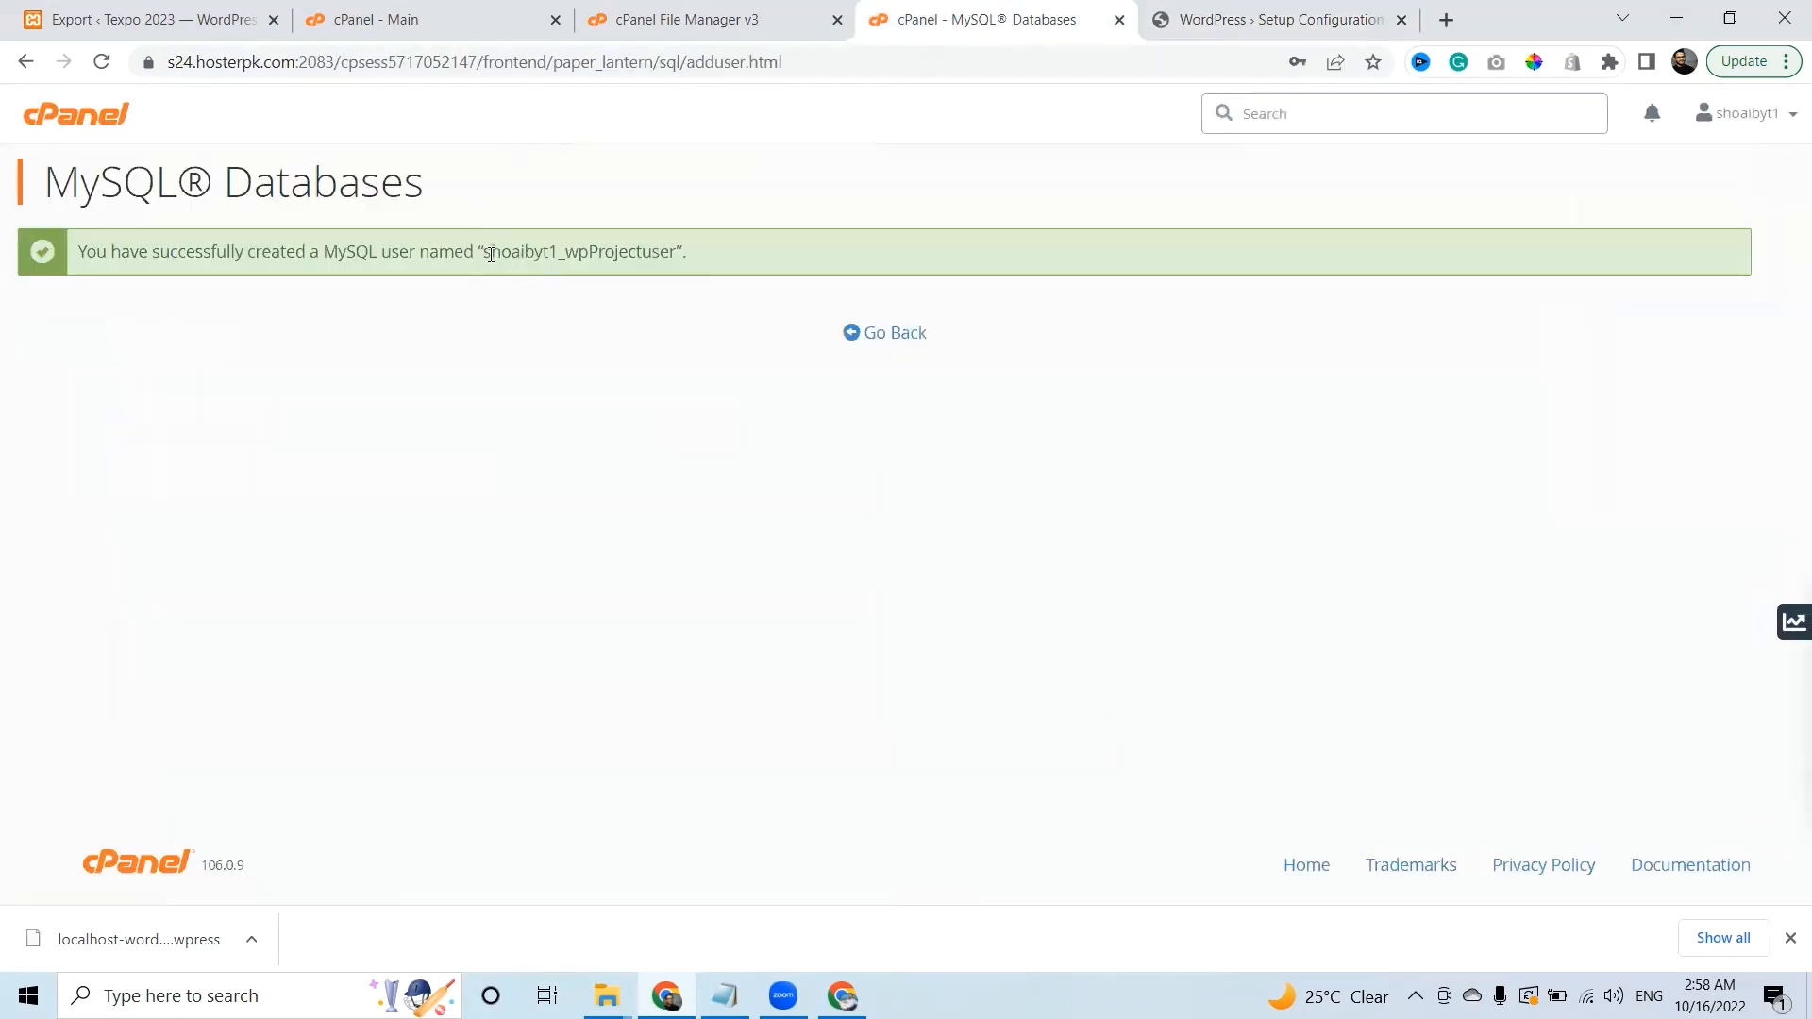
drag(485, 253, 663, 255)
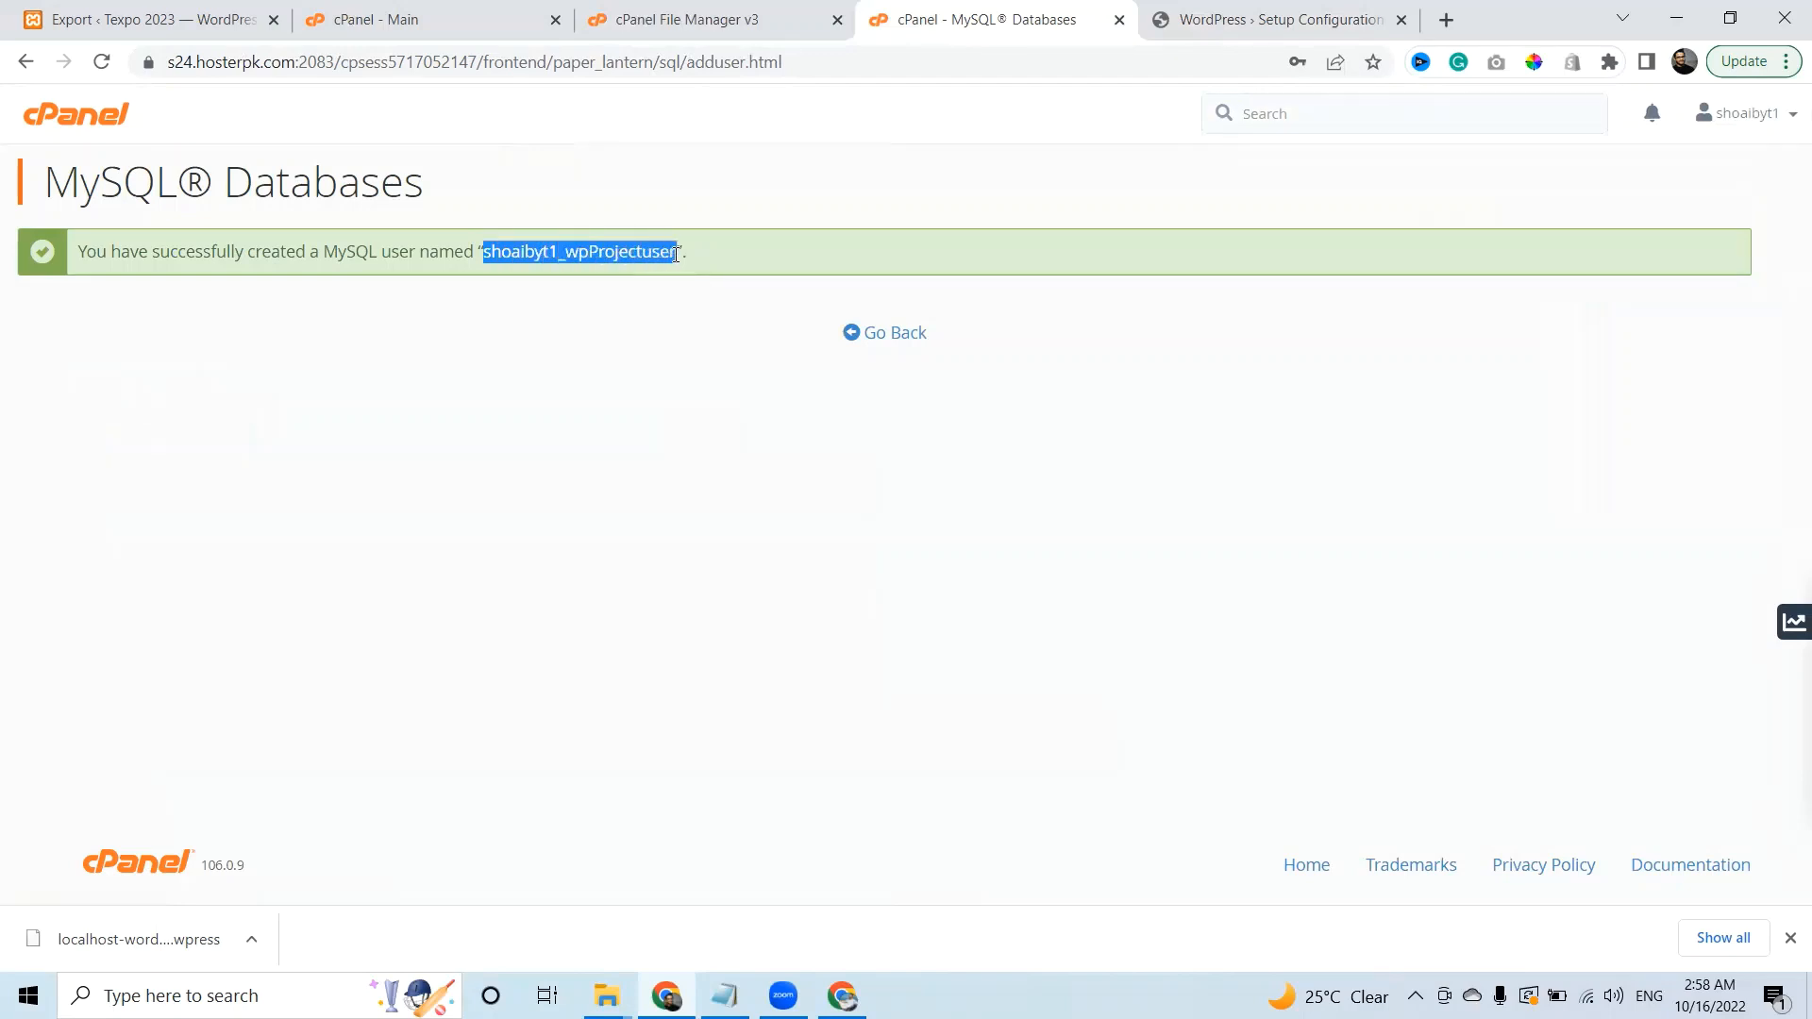
click(1228, 11)
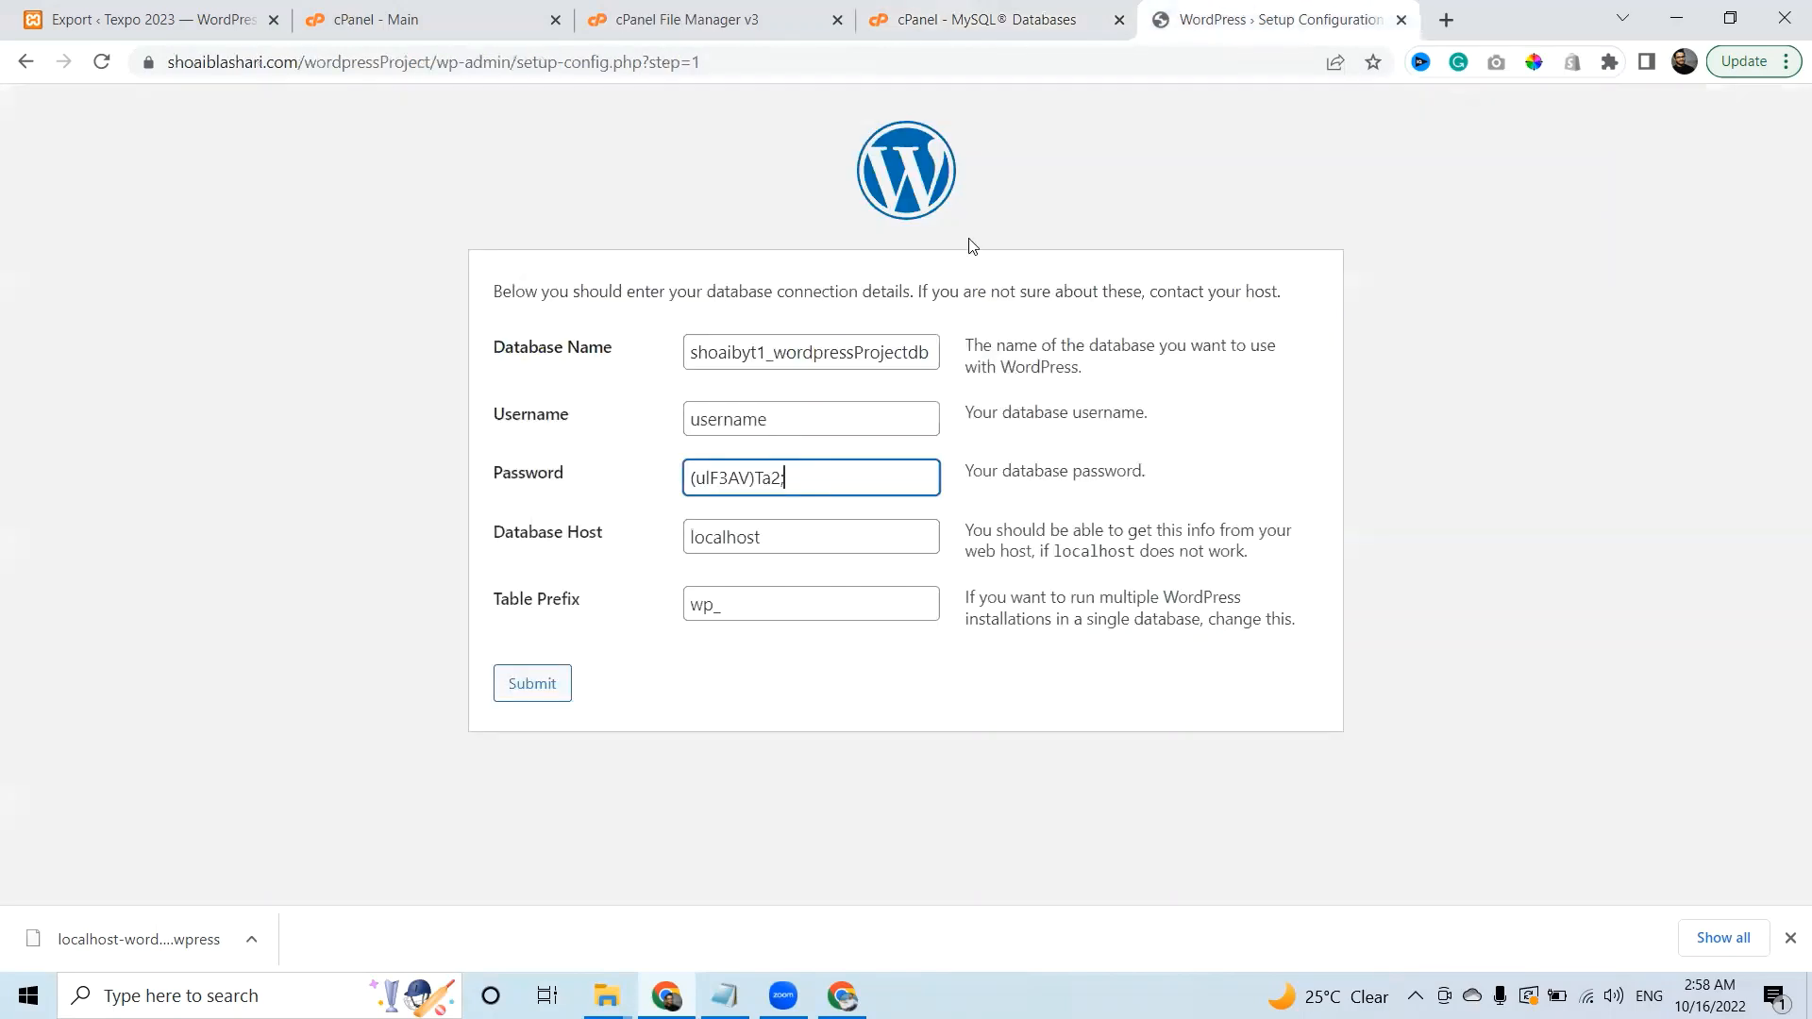
double_click(806, 433)
text(shoaibyt1_wpProjectuser)
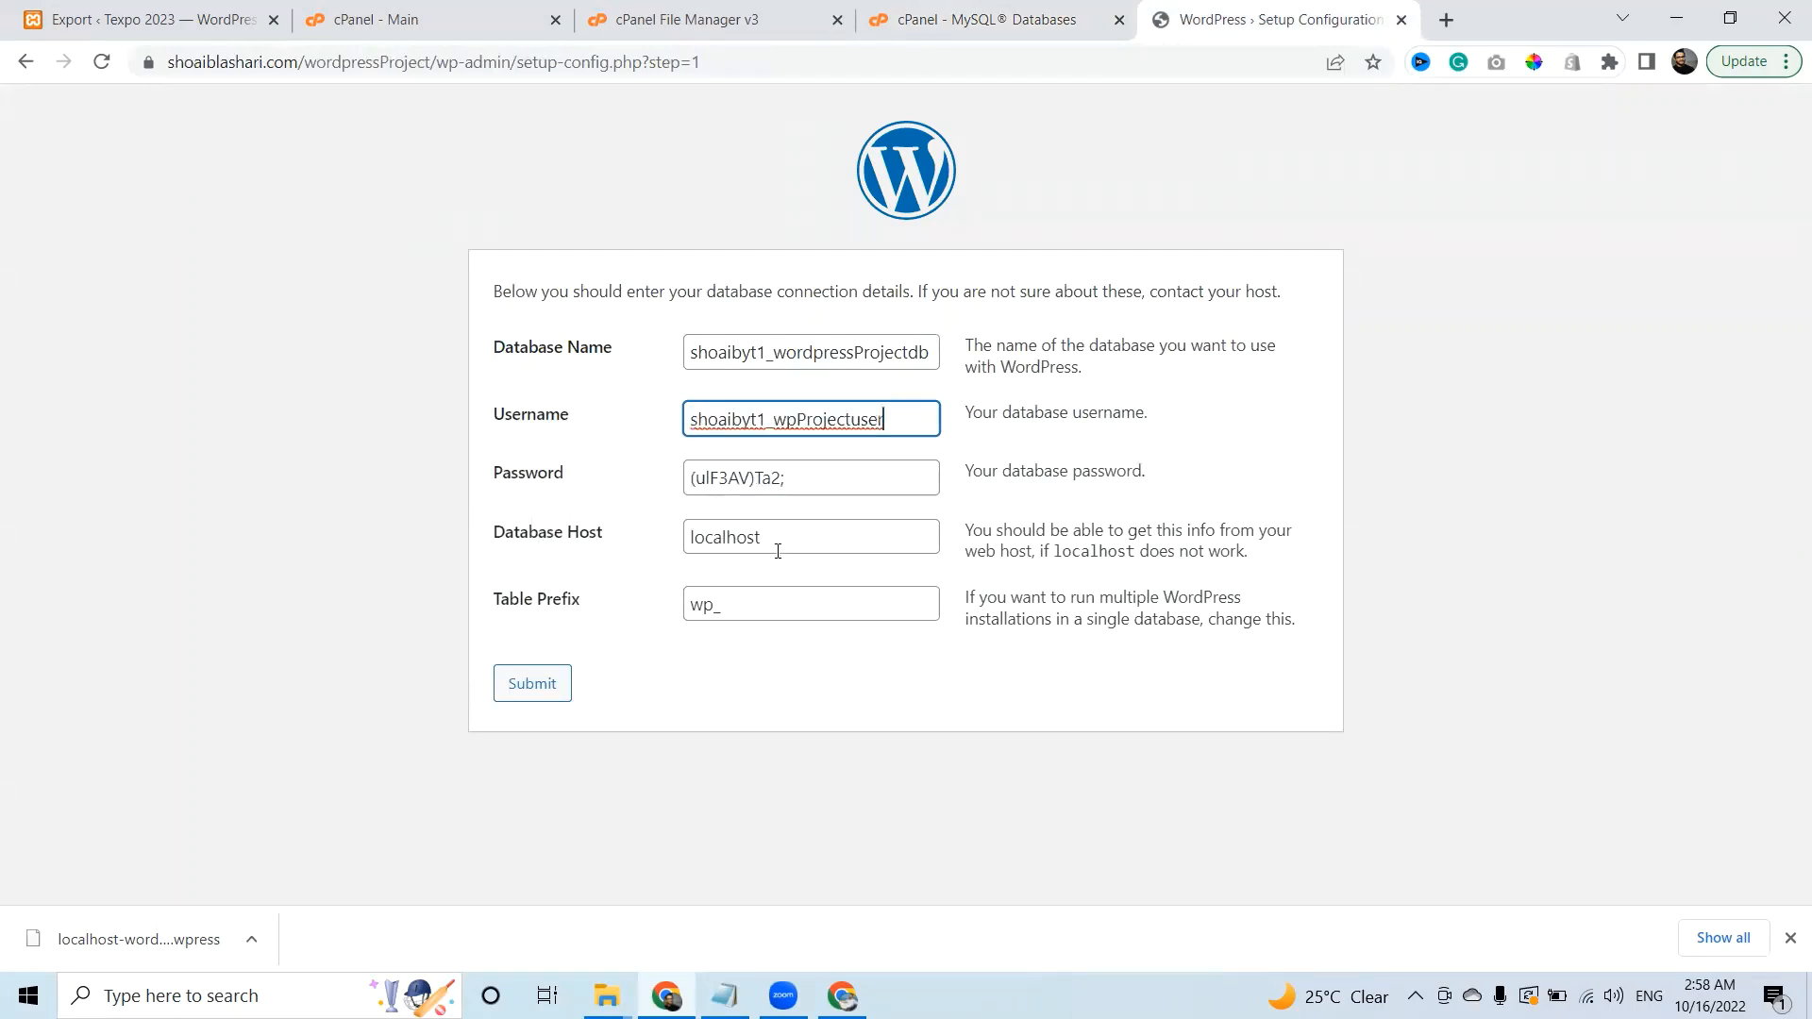
click(1046, 11)
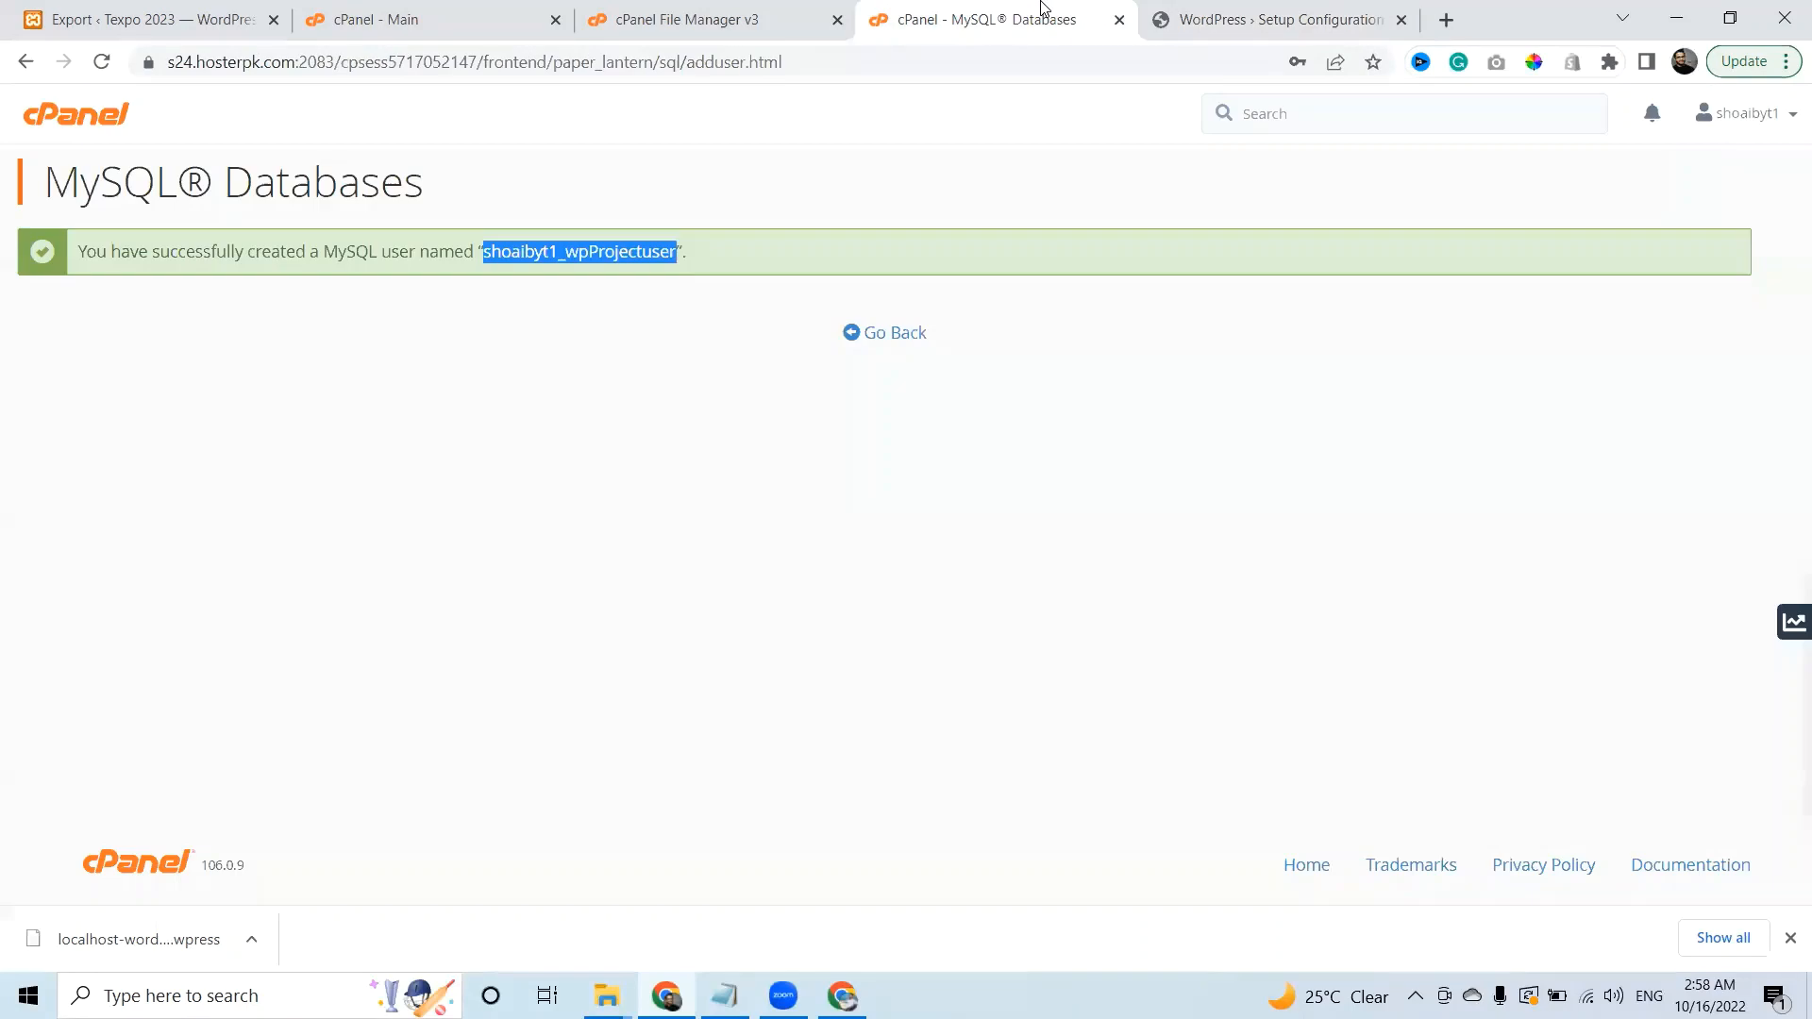
click(880, 333)
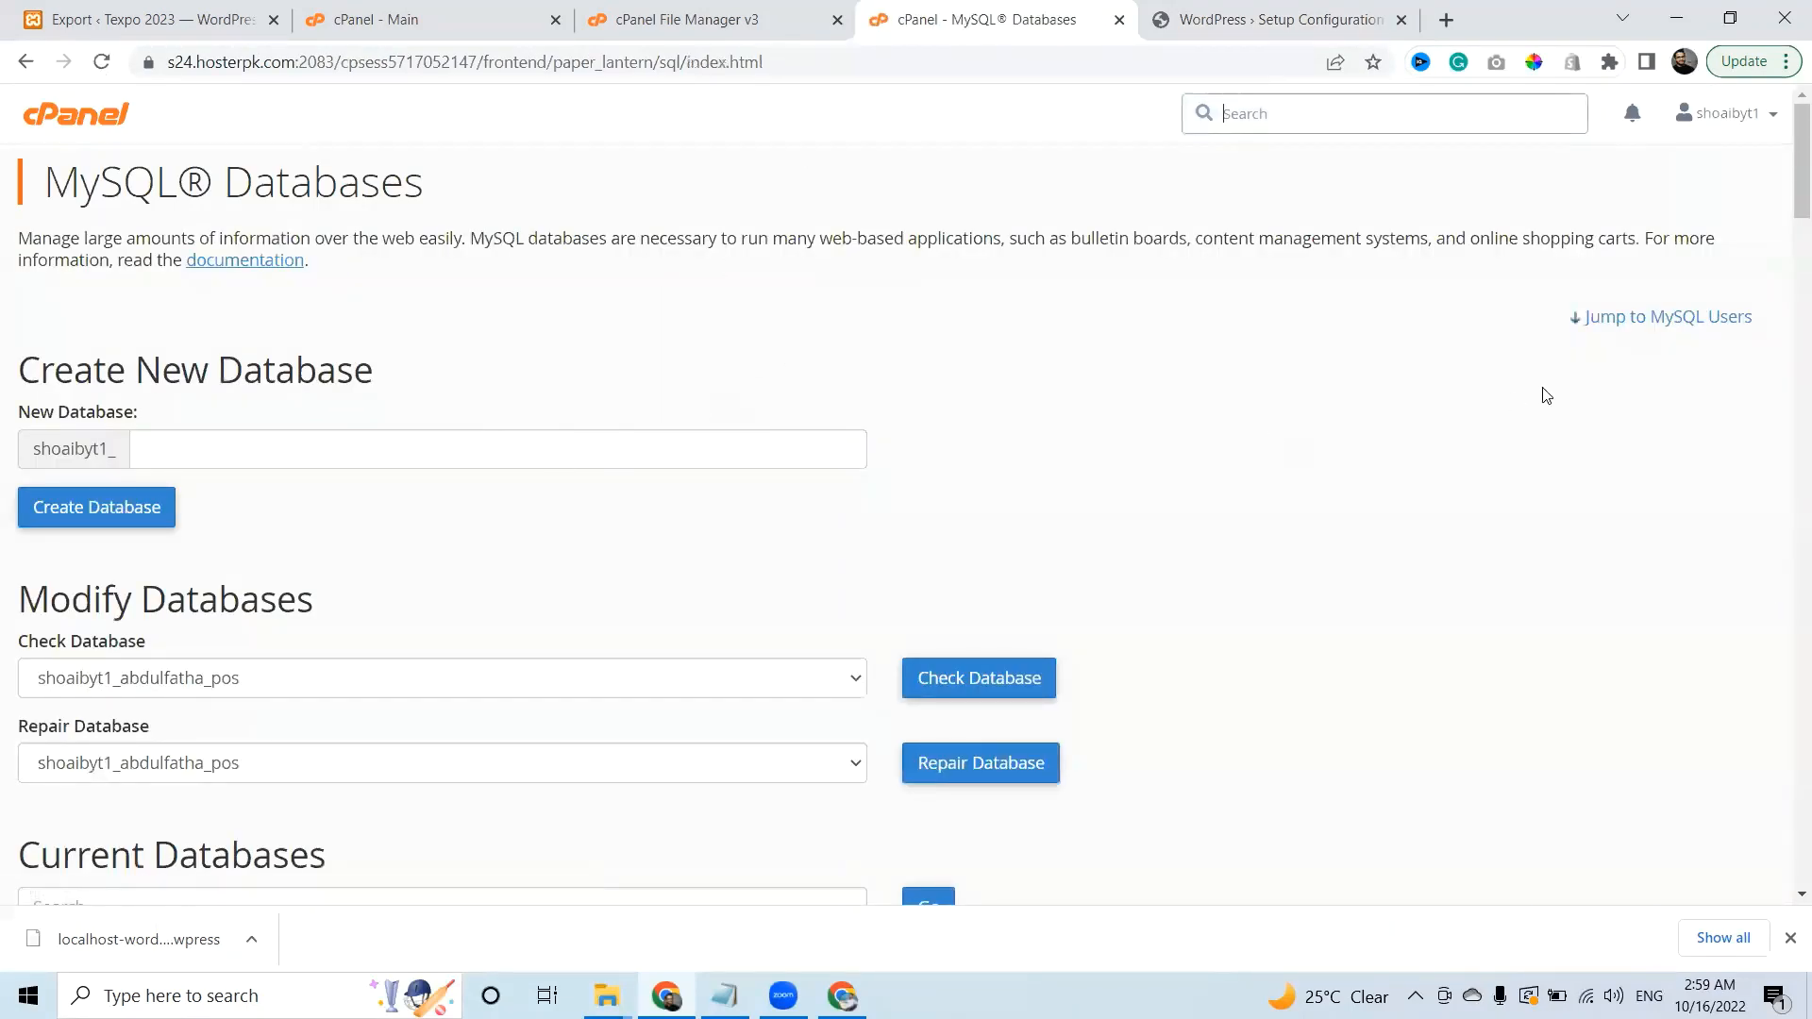
Add the user wpProjectuser to the wordpressProjectdb database.
drag(1784, 179, 1784, 435)
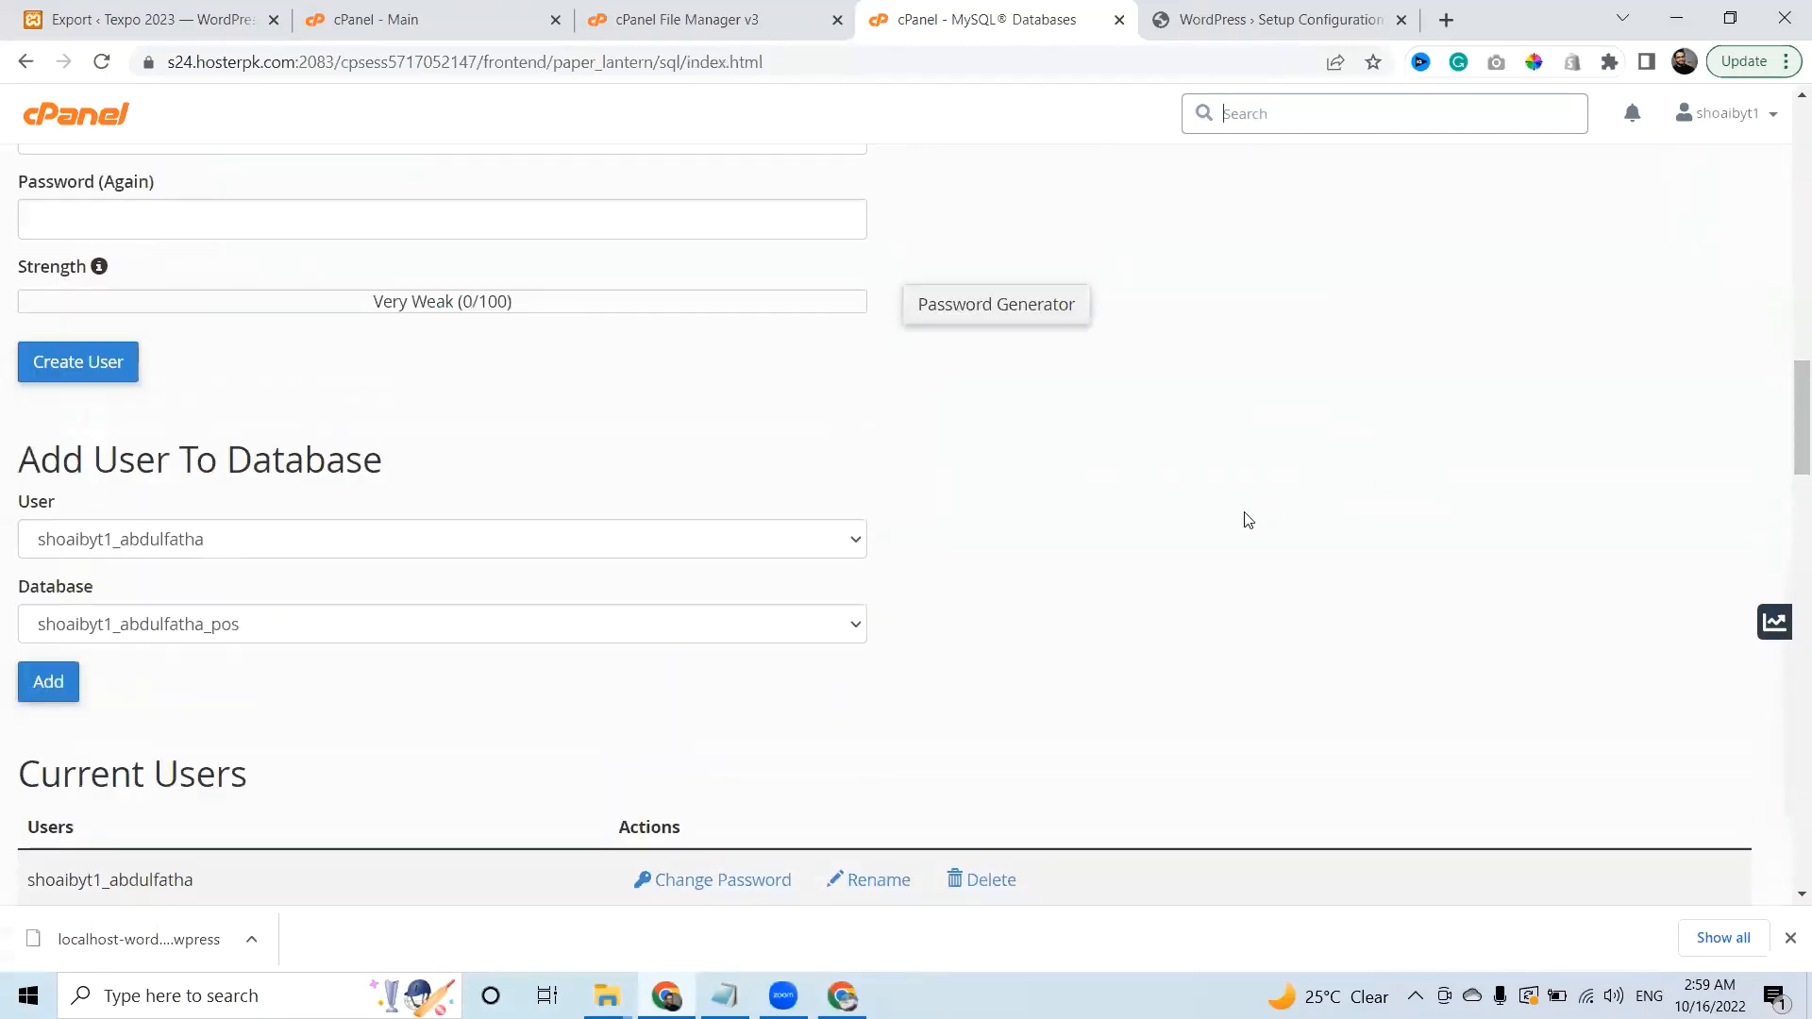
click(672, 545)
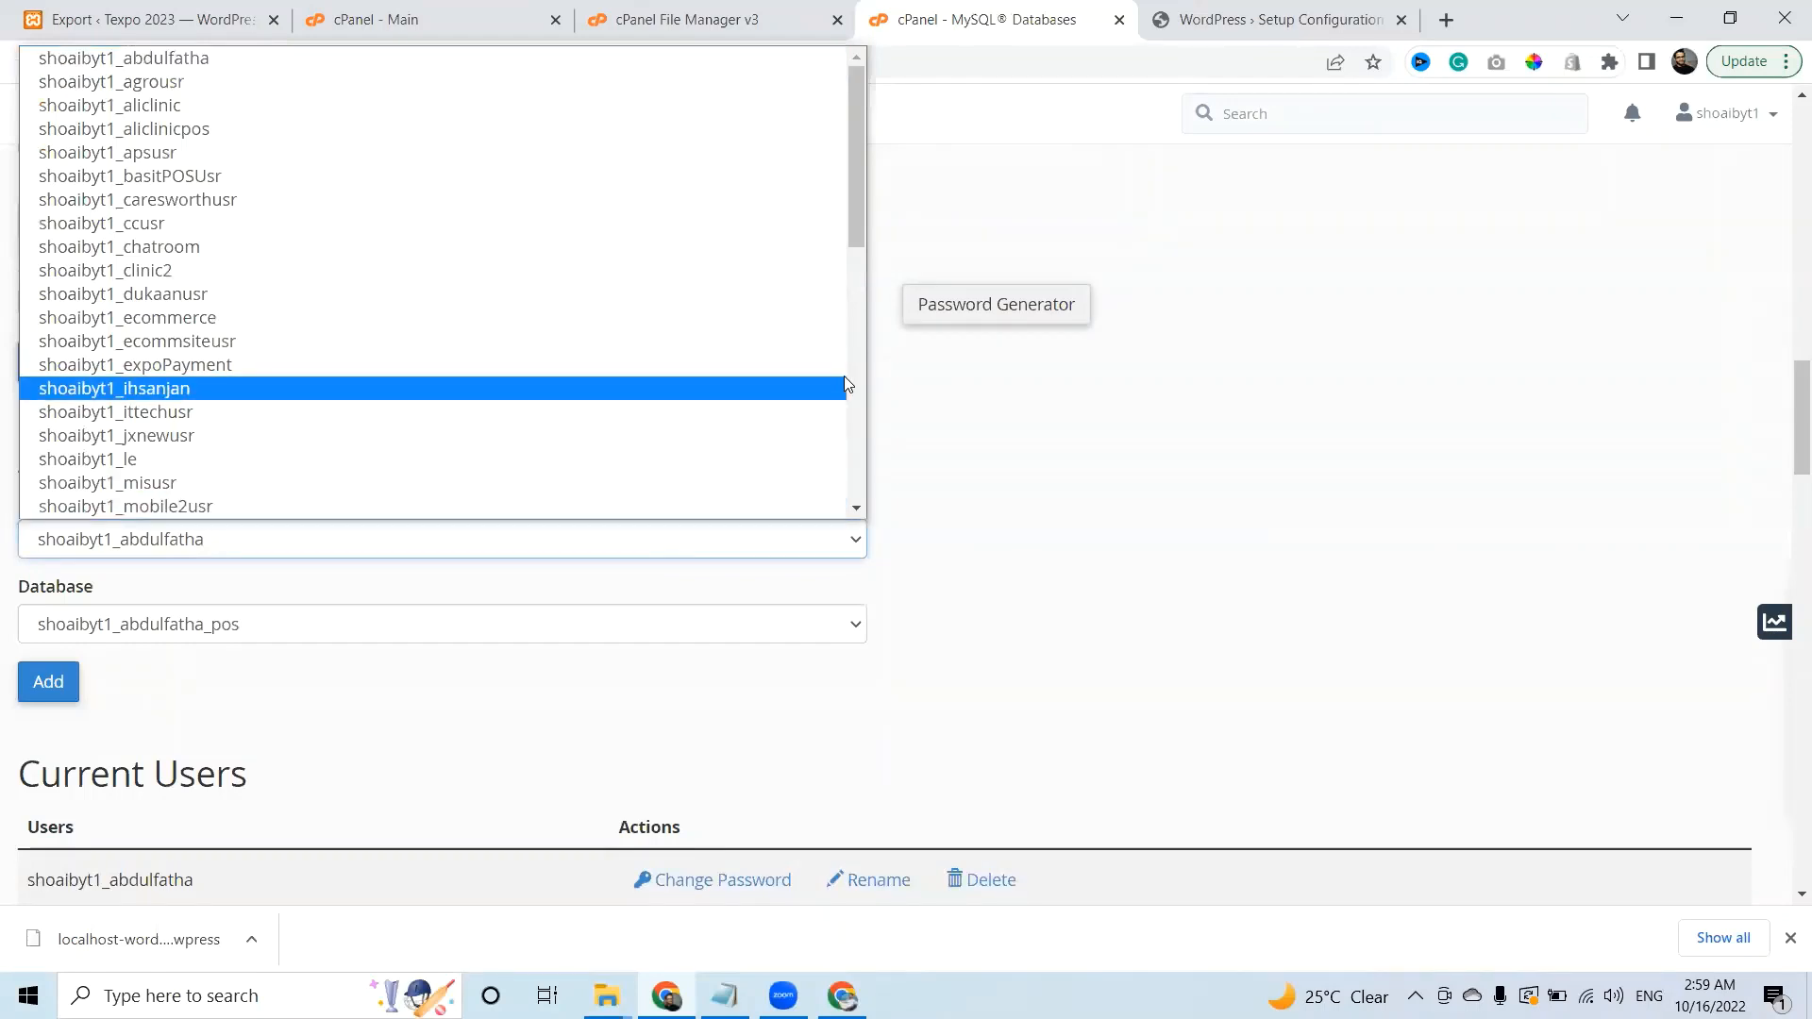
drag(859, 195, 857, 474)
click(379, 507)
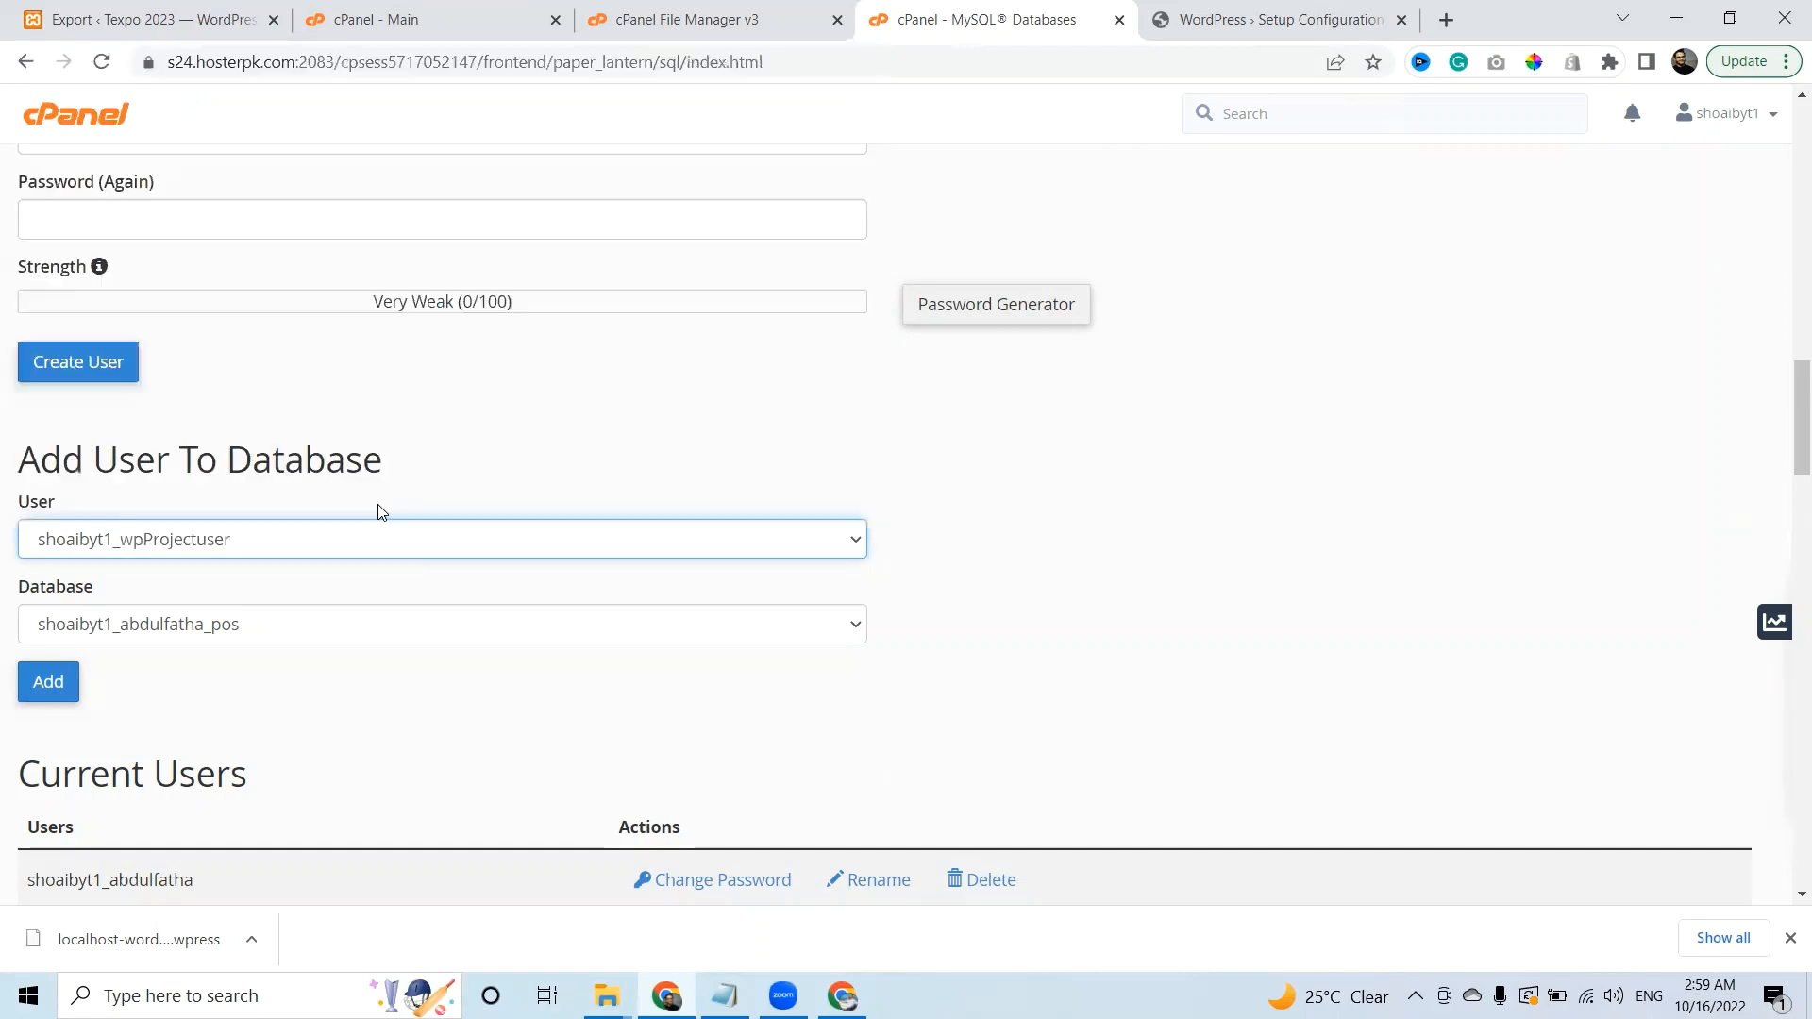
click(325, 626)
drag(862, 288, 856, 631)
click(485, 547)
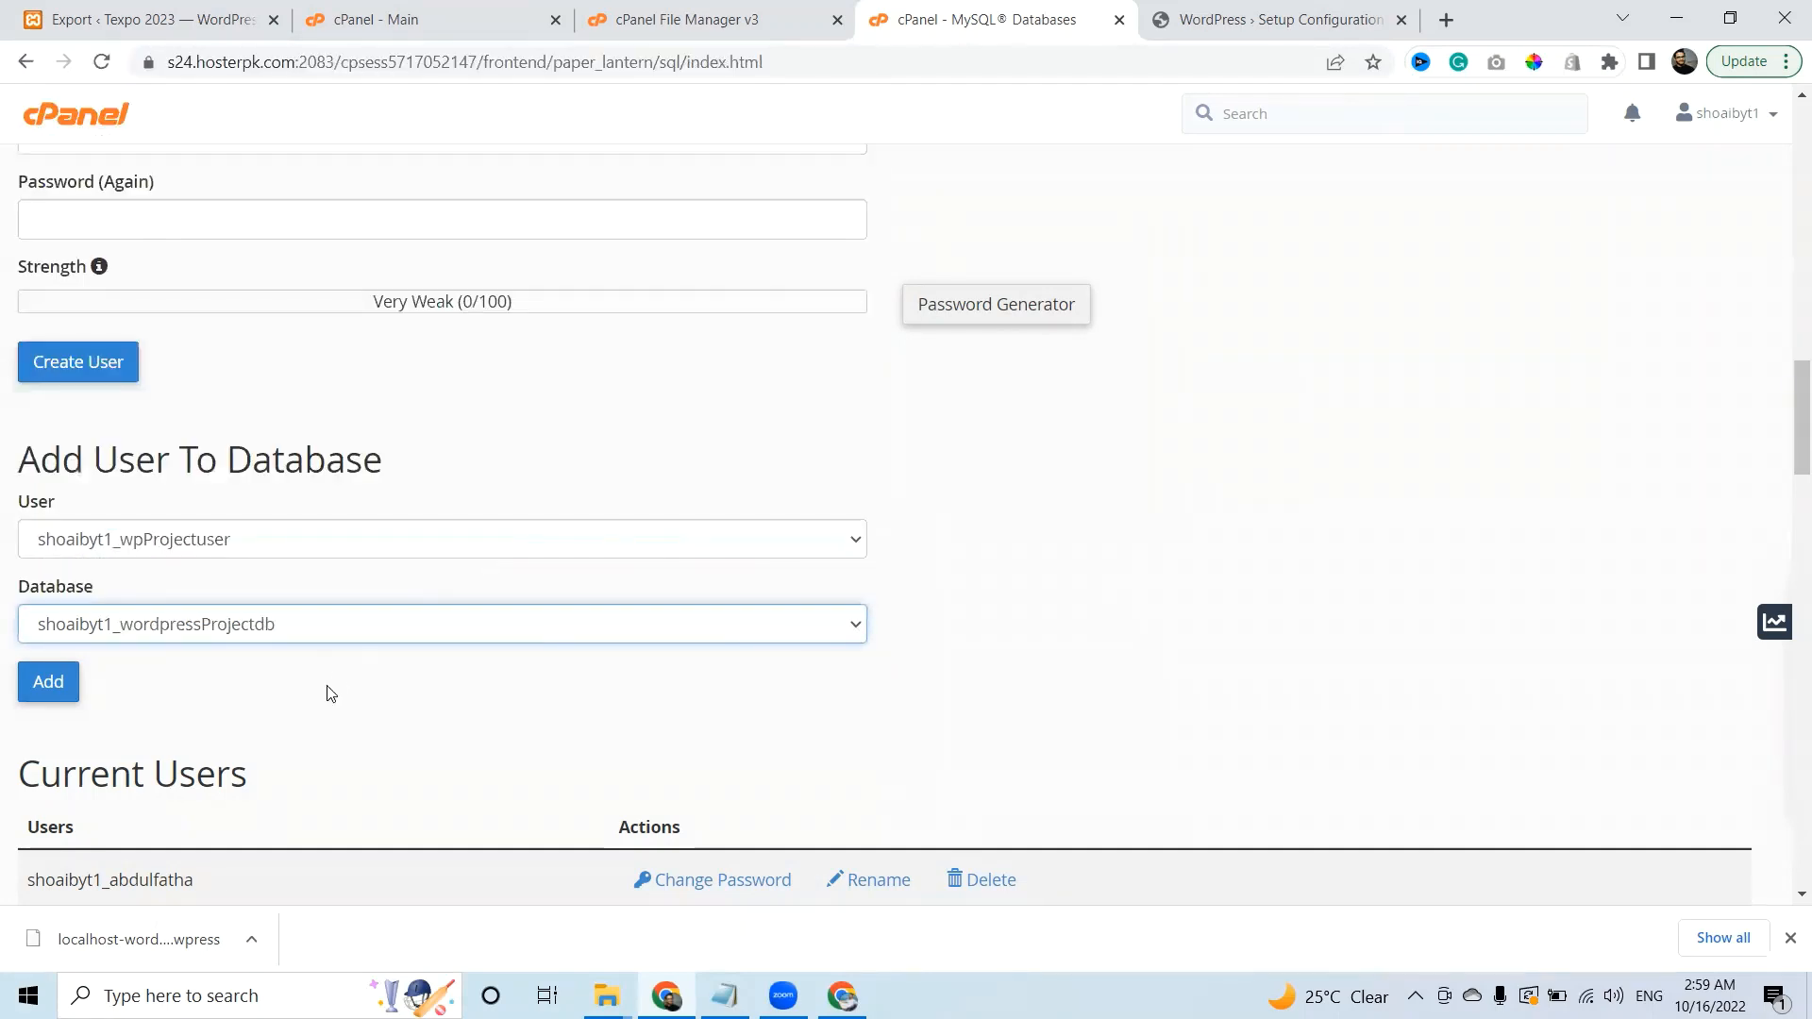
click(38, 679)
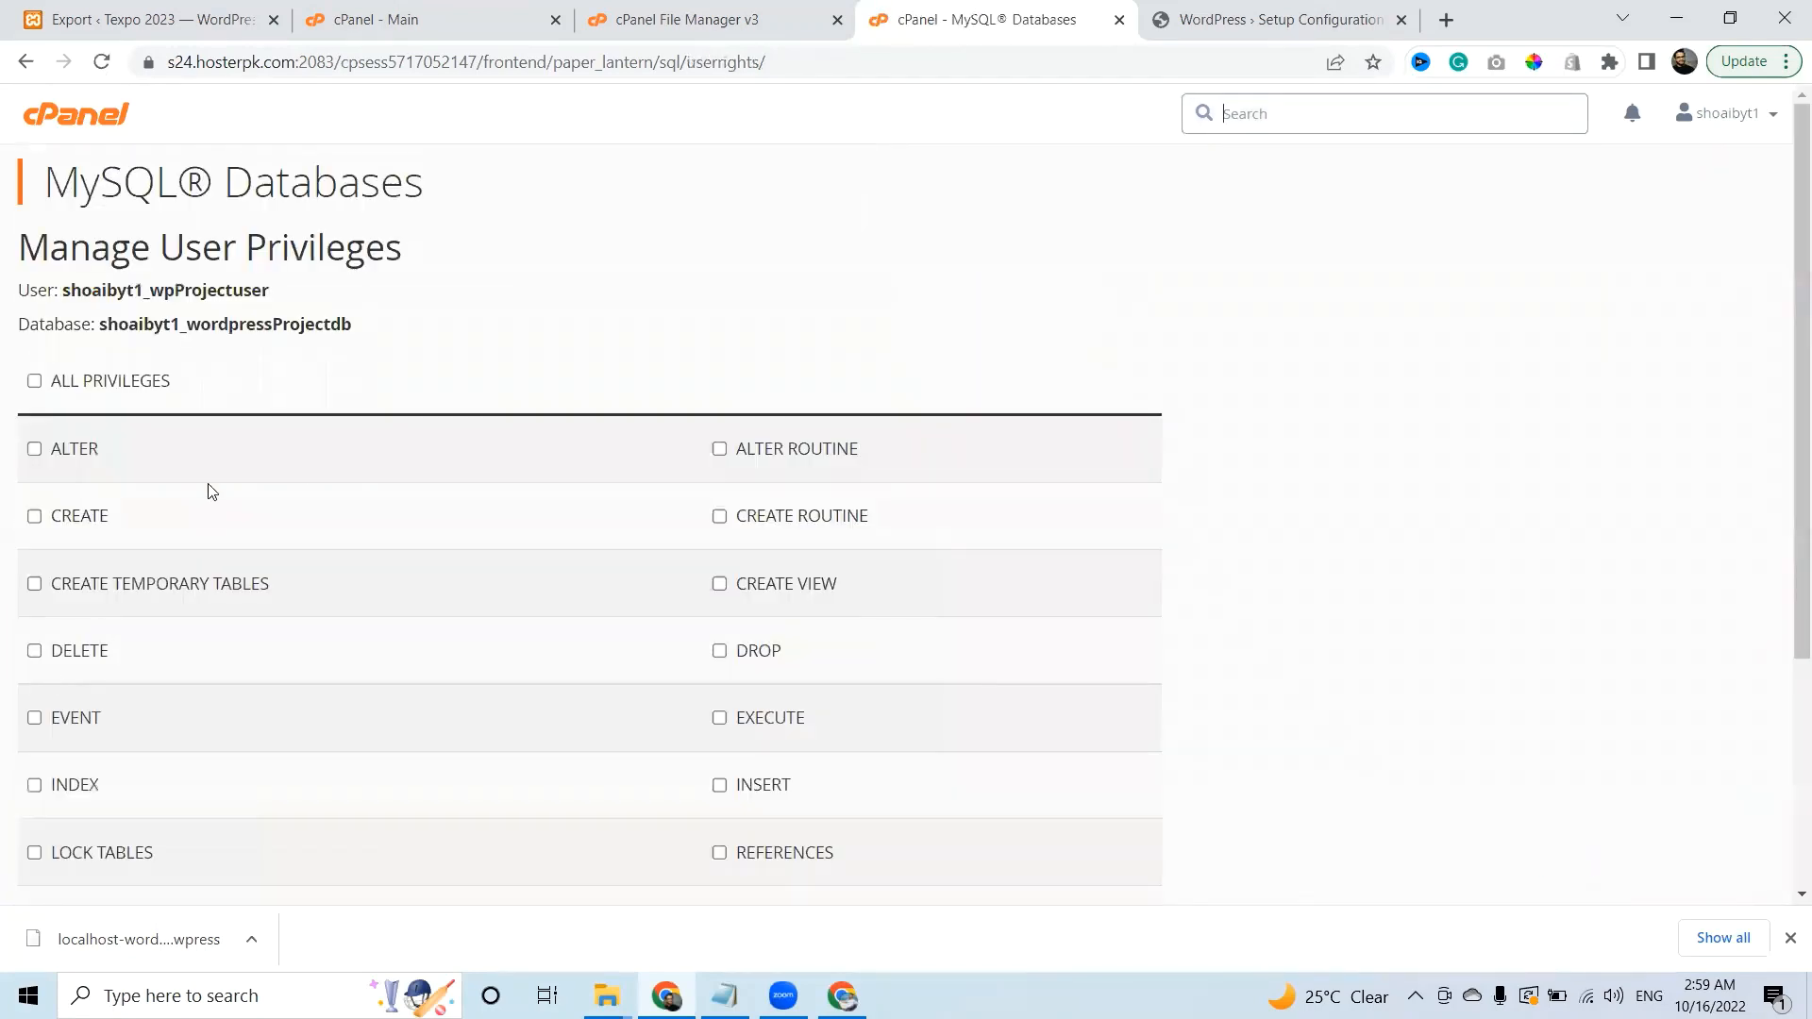
Grant wpProjectuser ALL PRIVILEGES on wordpressProjectdb and save the changes.
click(99, 385)
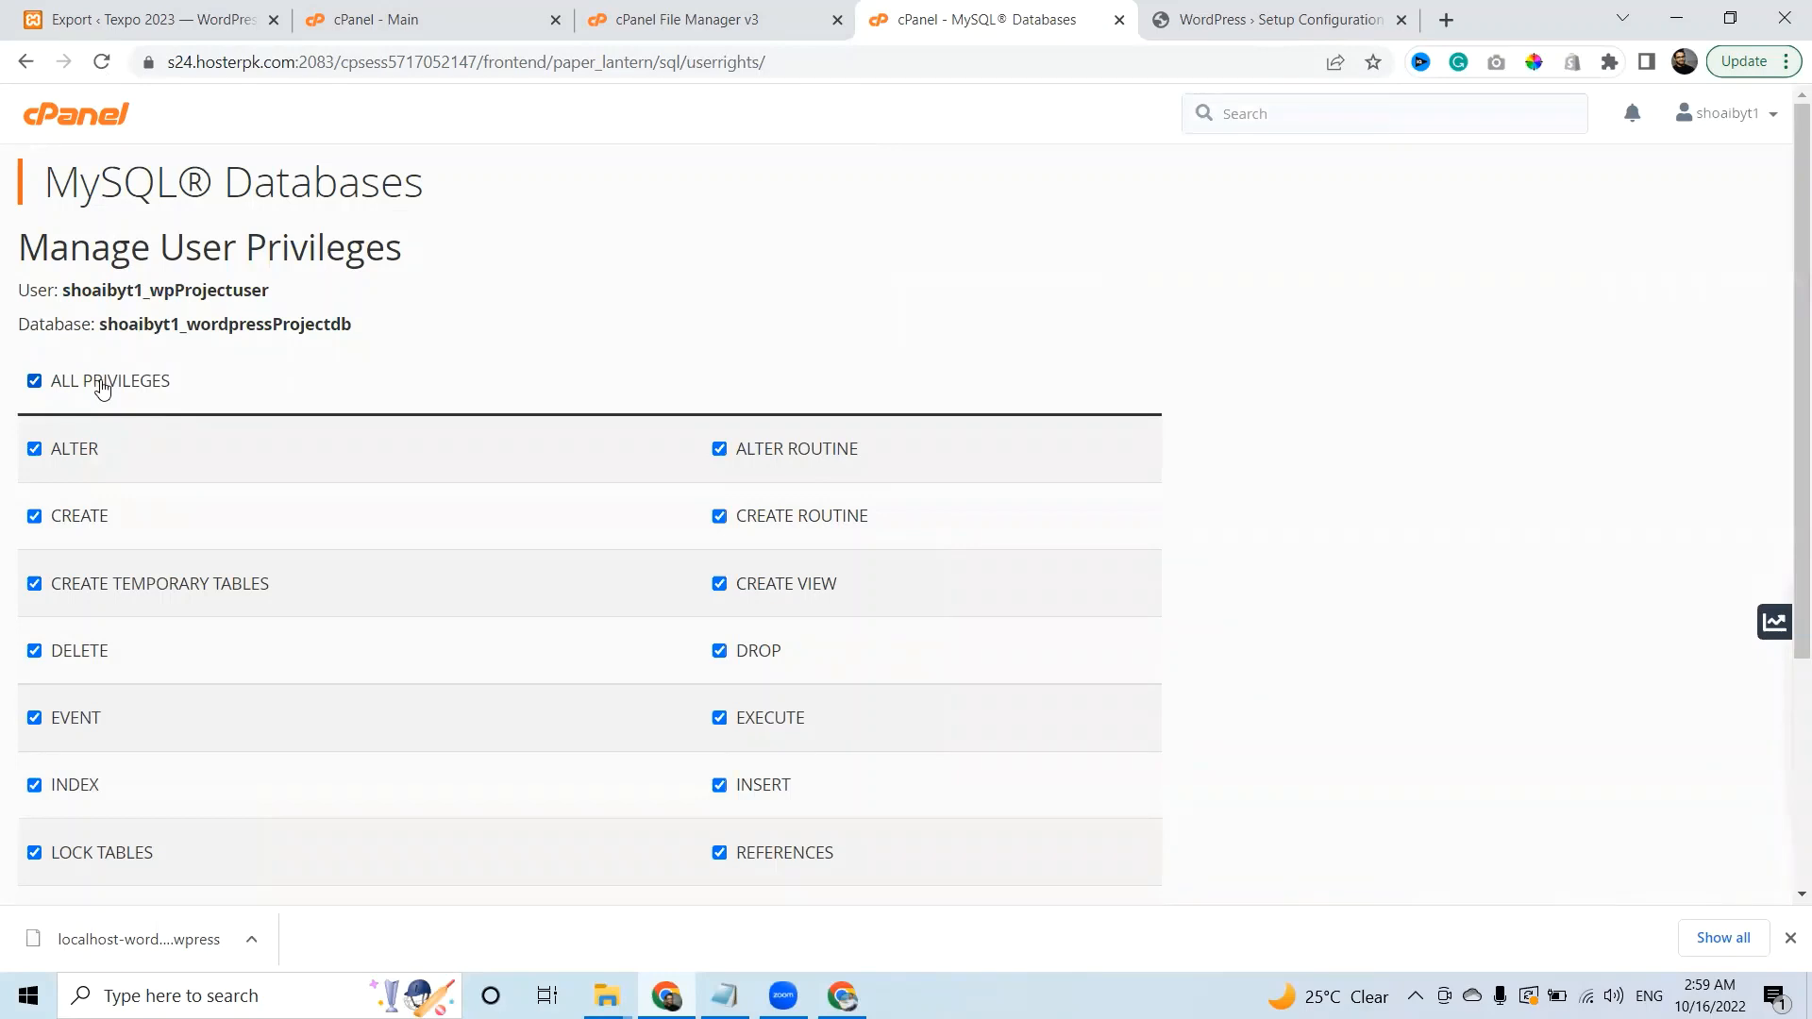
scroll(1783, 366, down, 4)
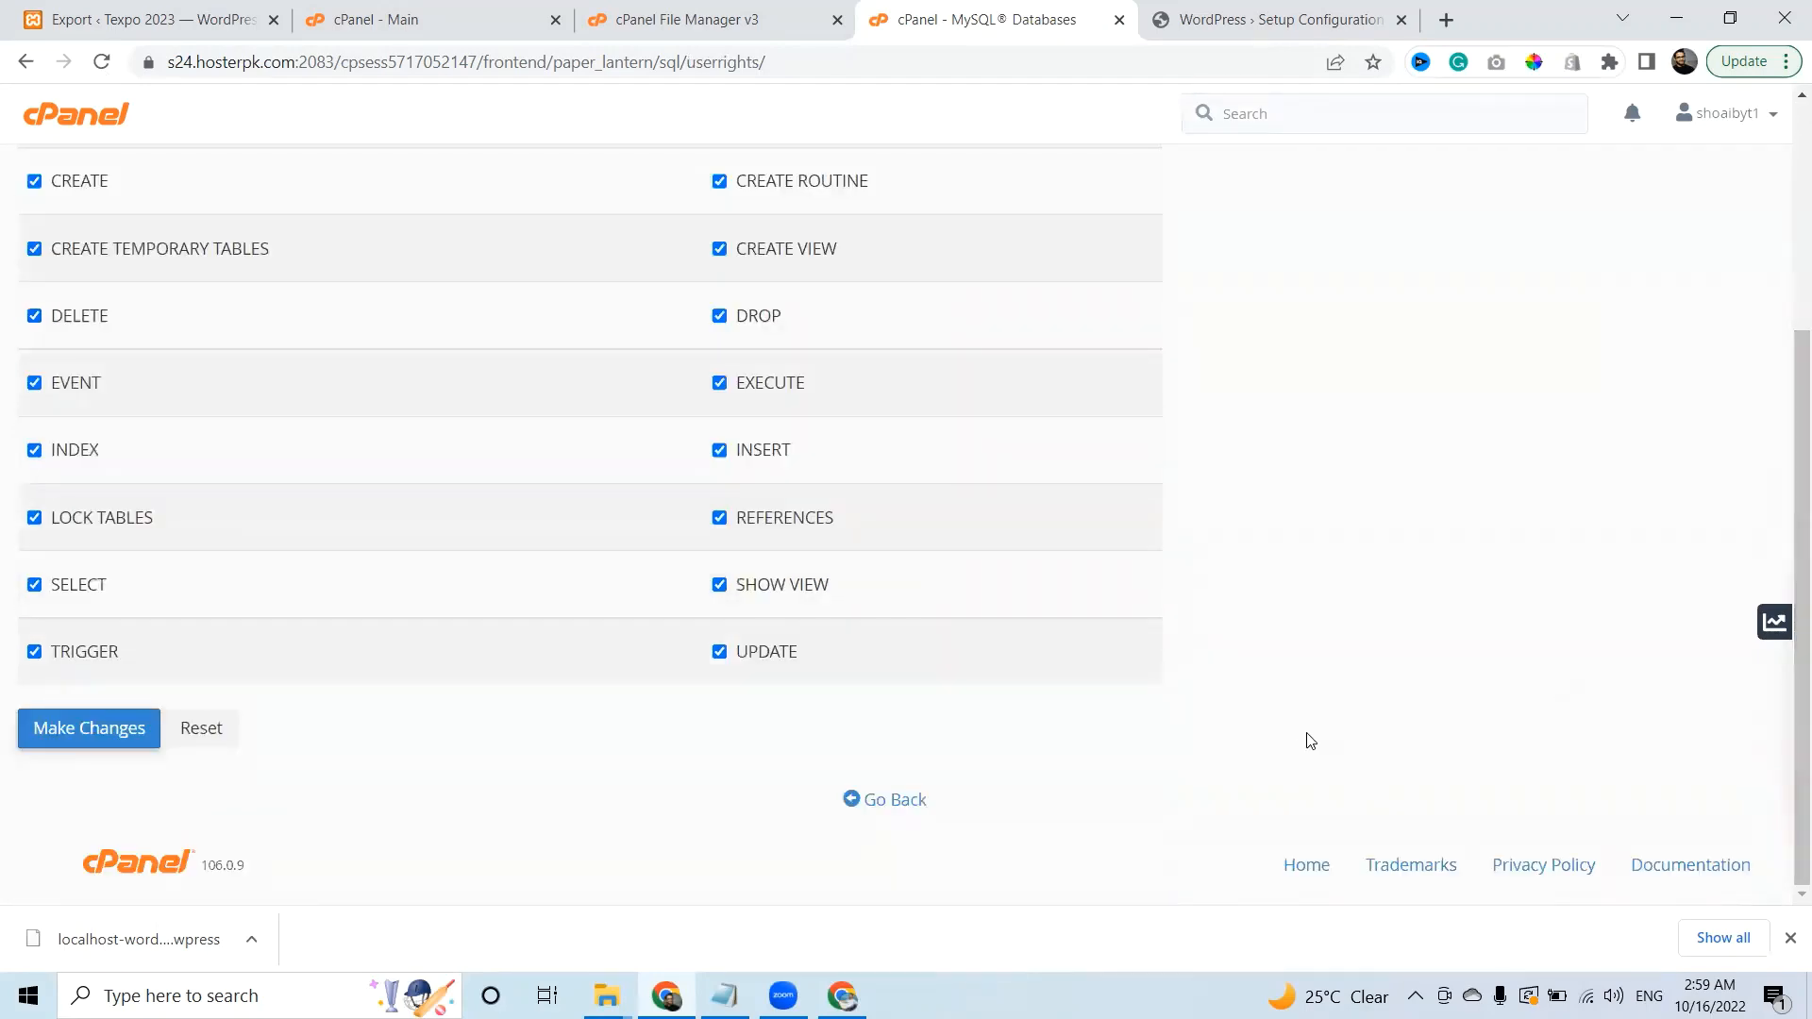
click(85, 732)
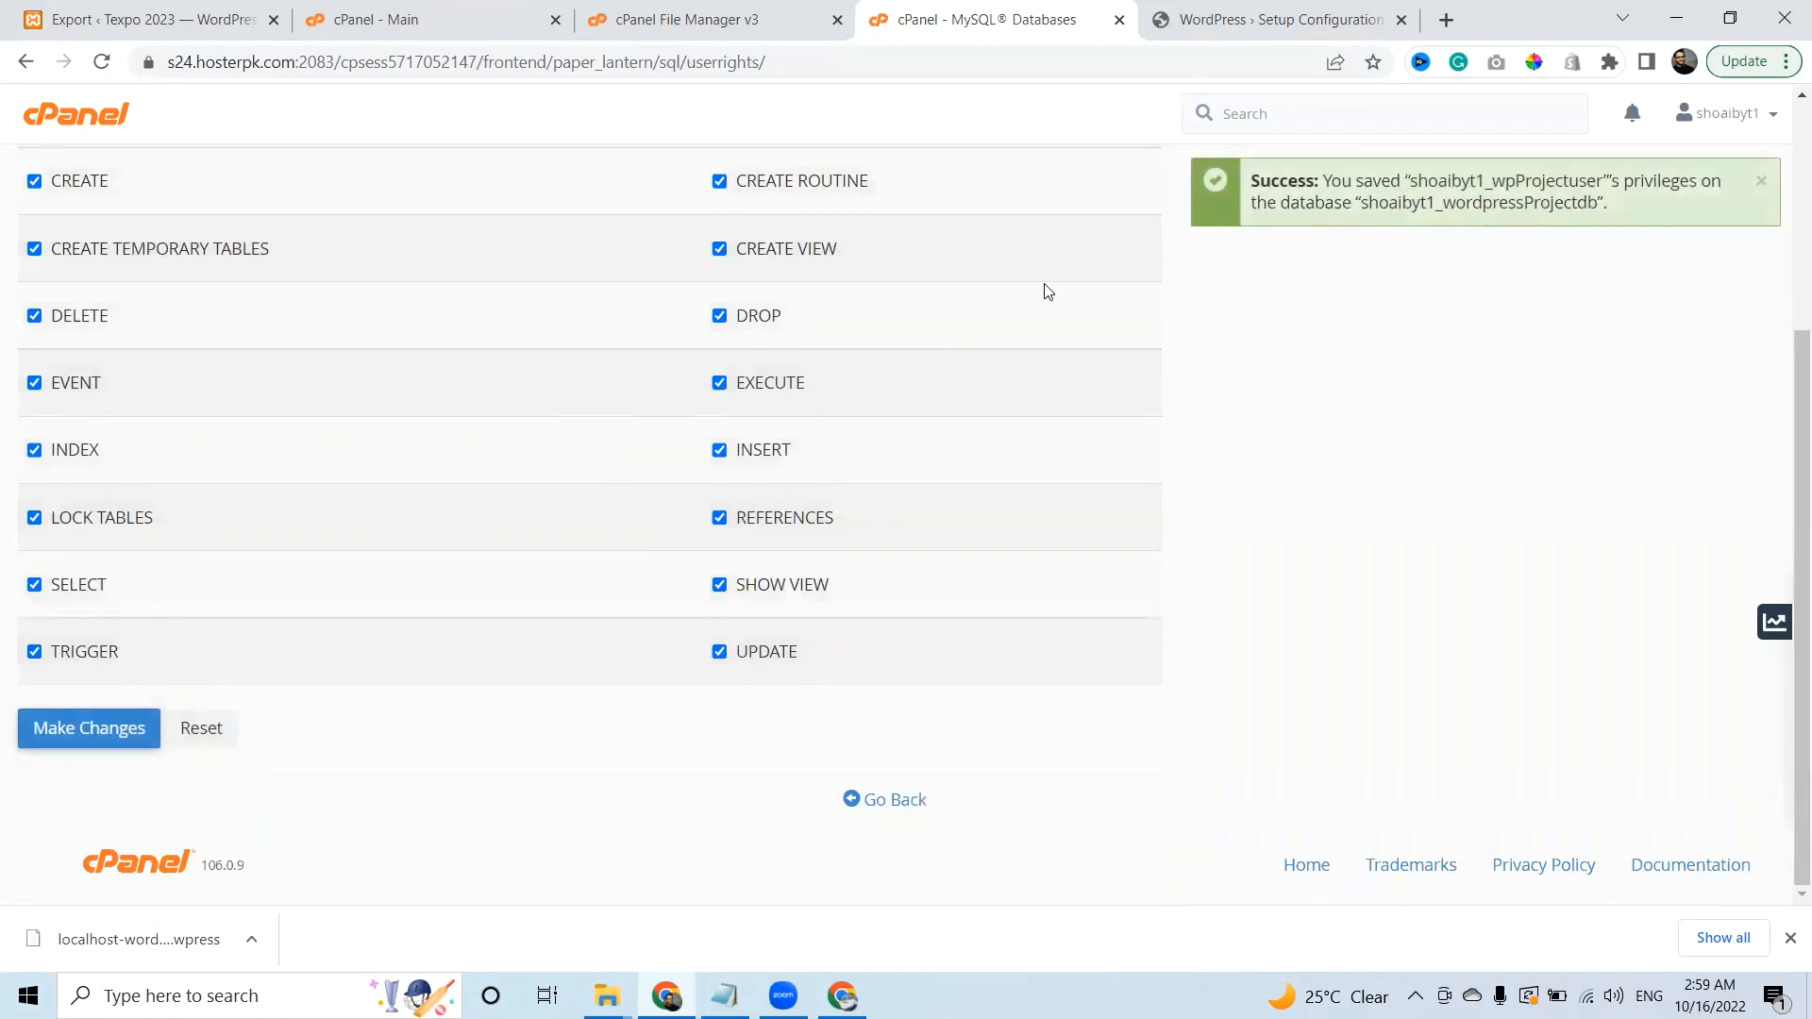
click(1345, 14)
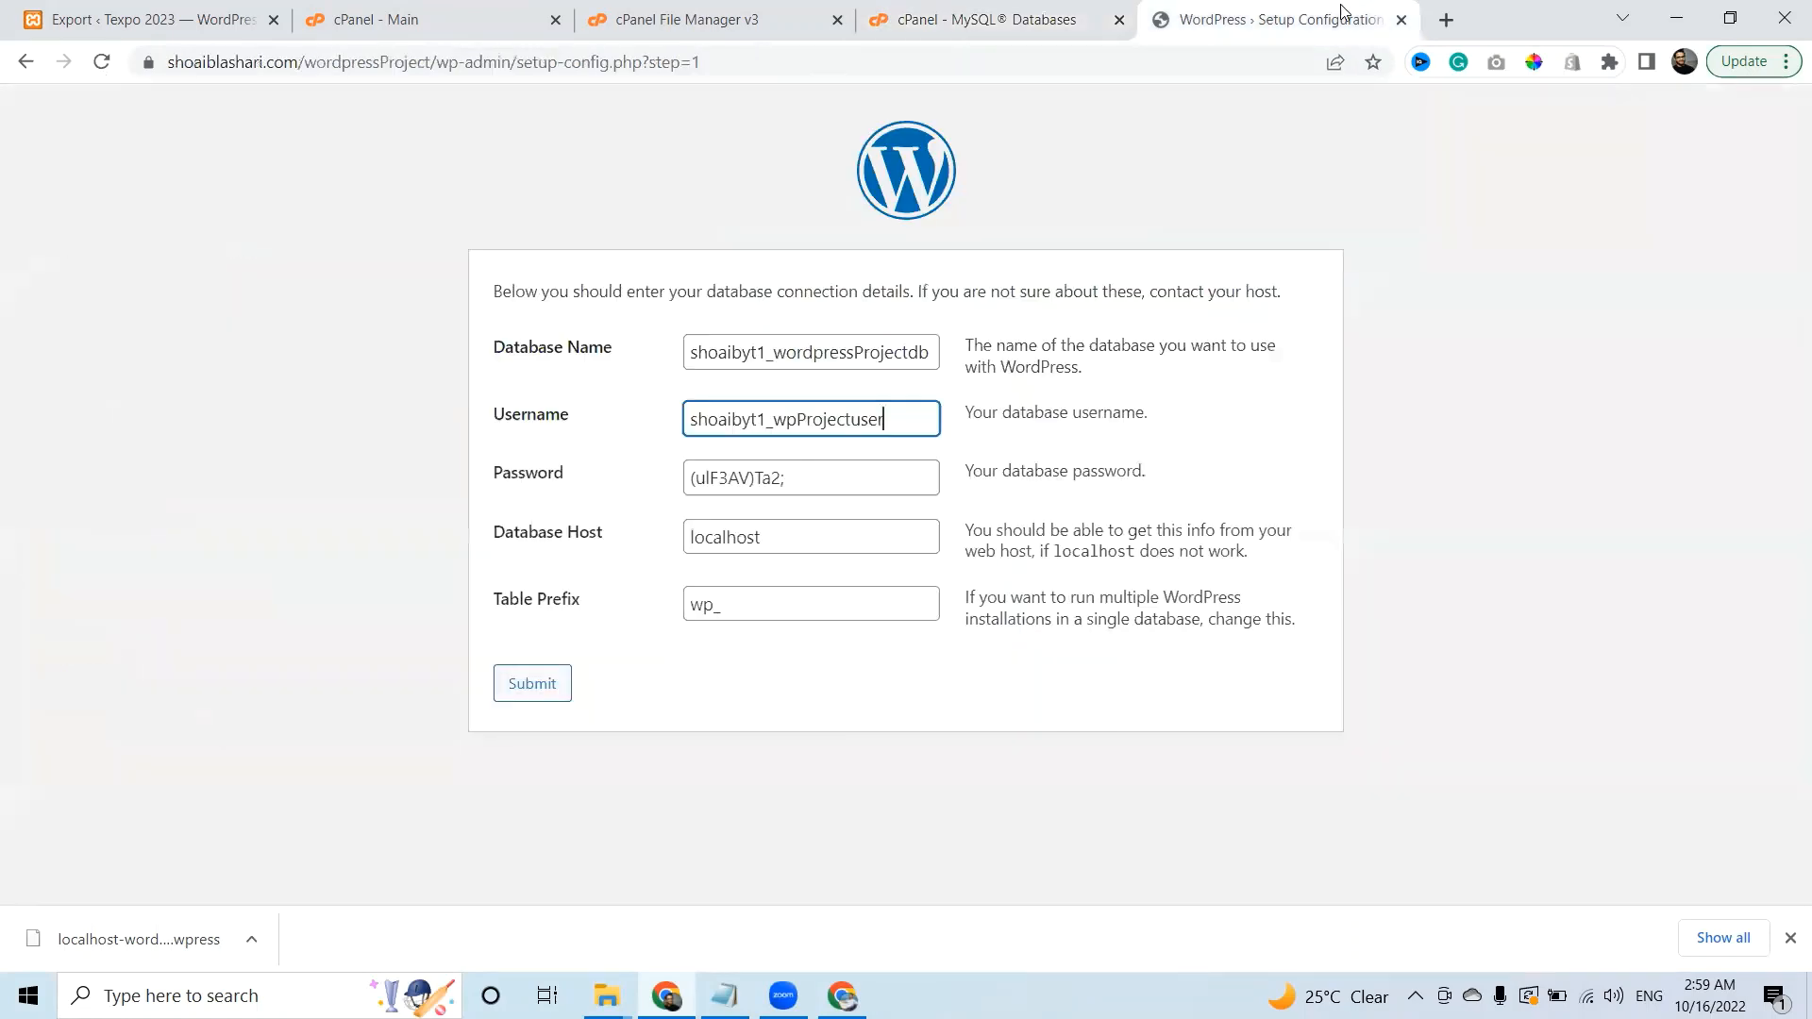
Submit the database details, run the installation, and set the site title to 'Texpo 2022'.
click(524, 696)
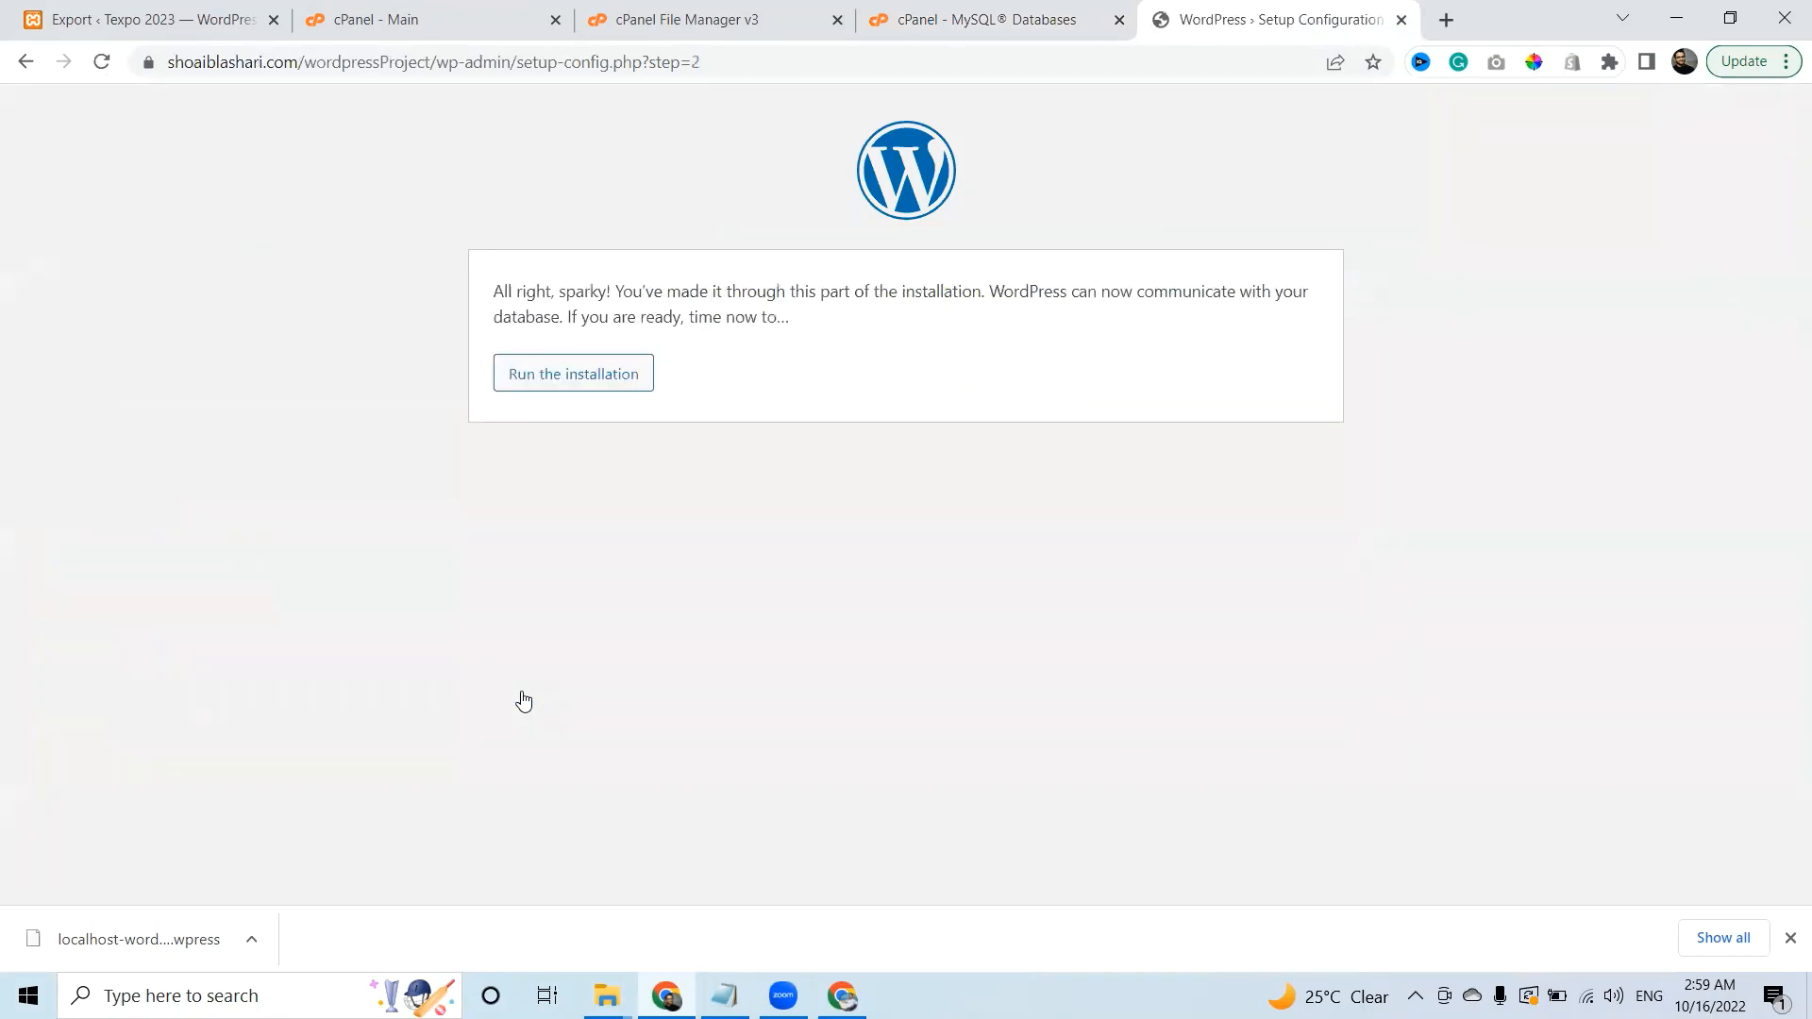
click(554, 391)
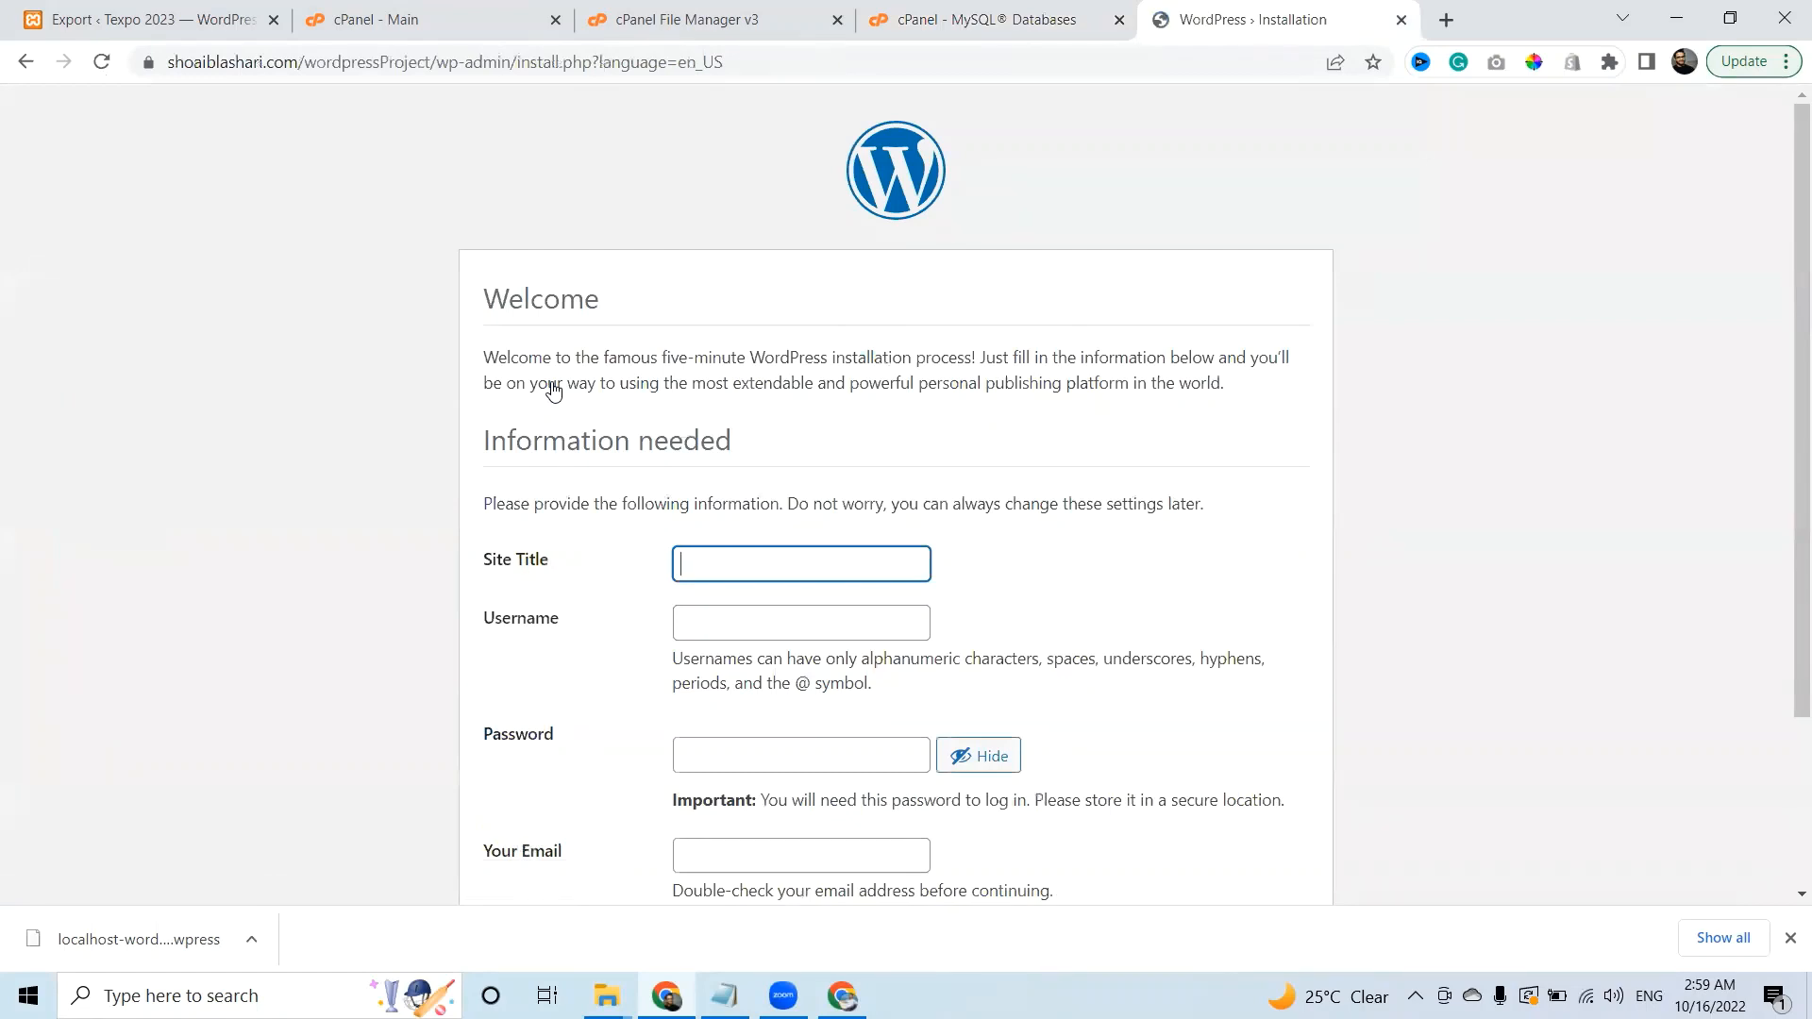
text(as)
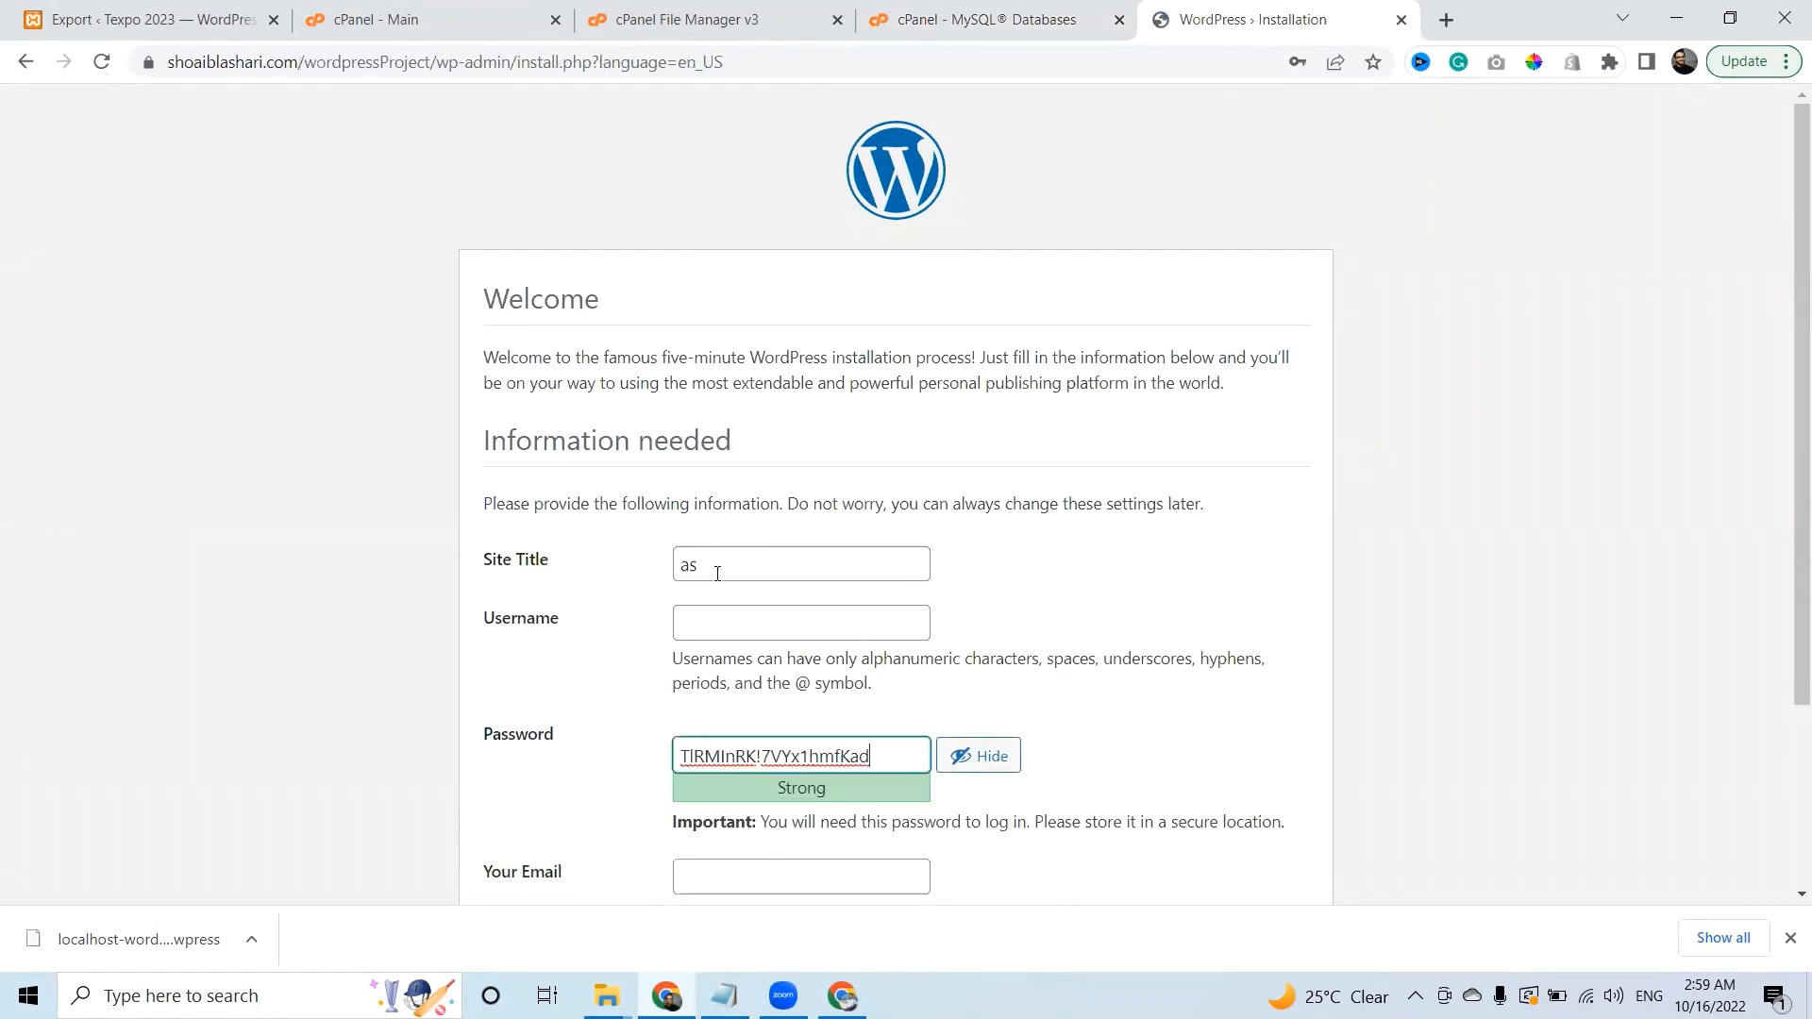
double_click(718, 573)
key(BackSpace)
text(Texp)
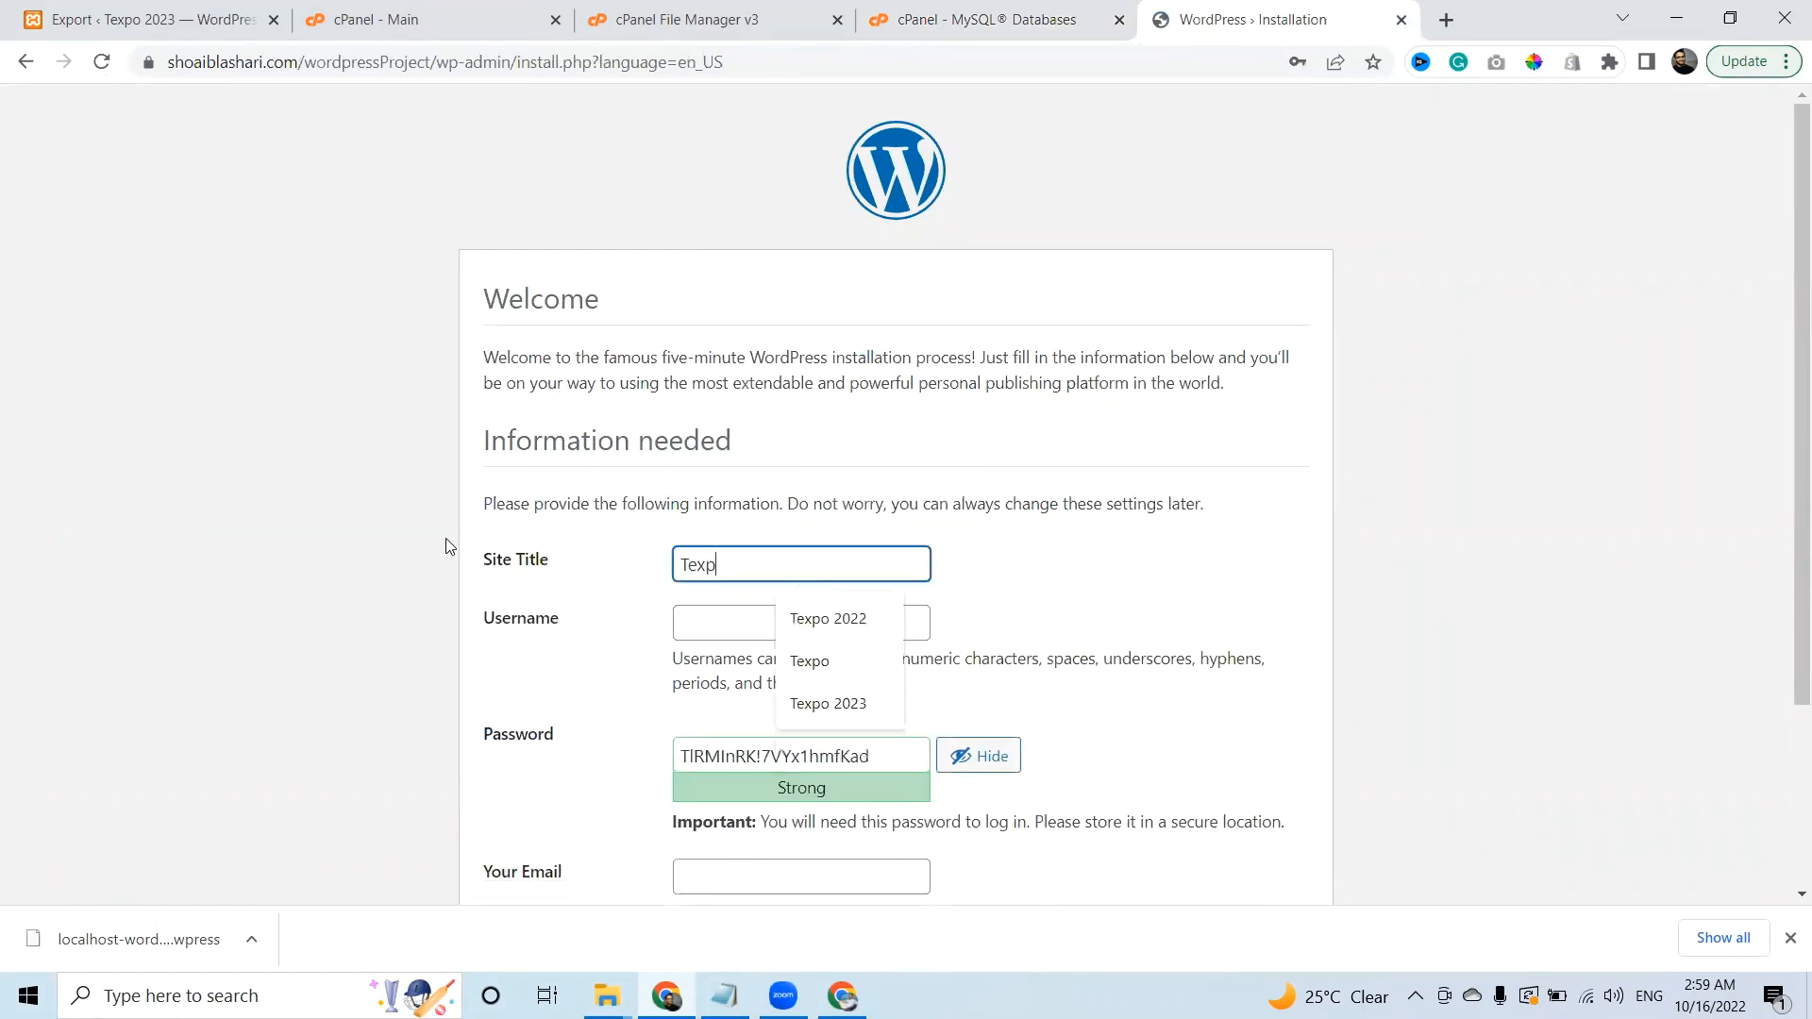
key(Down)
key(Tab)
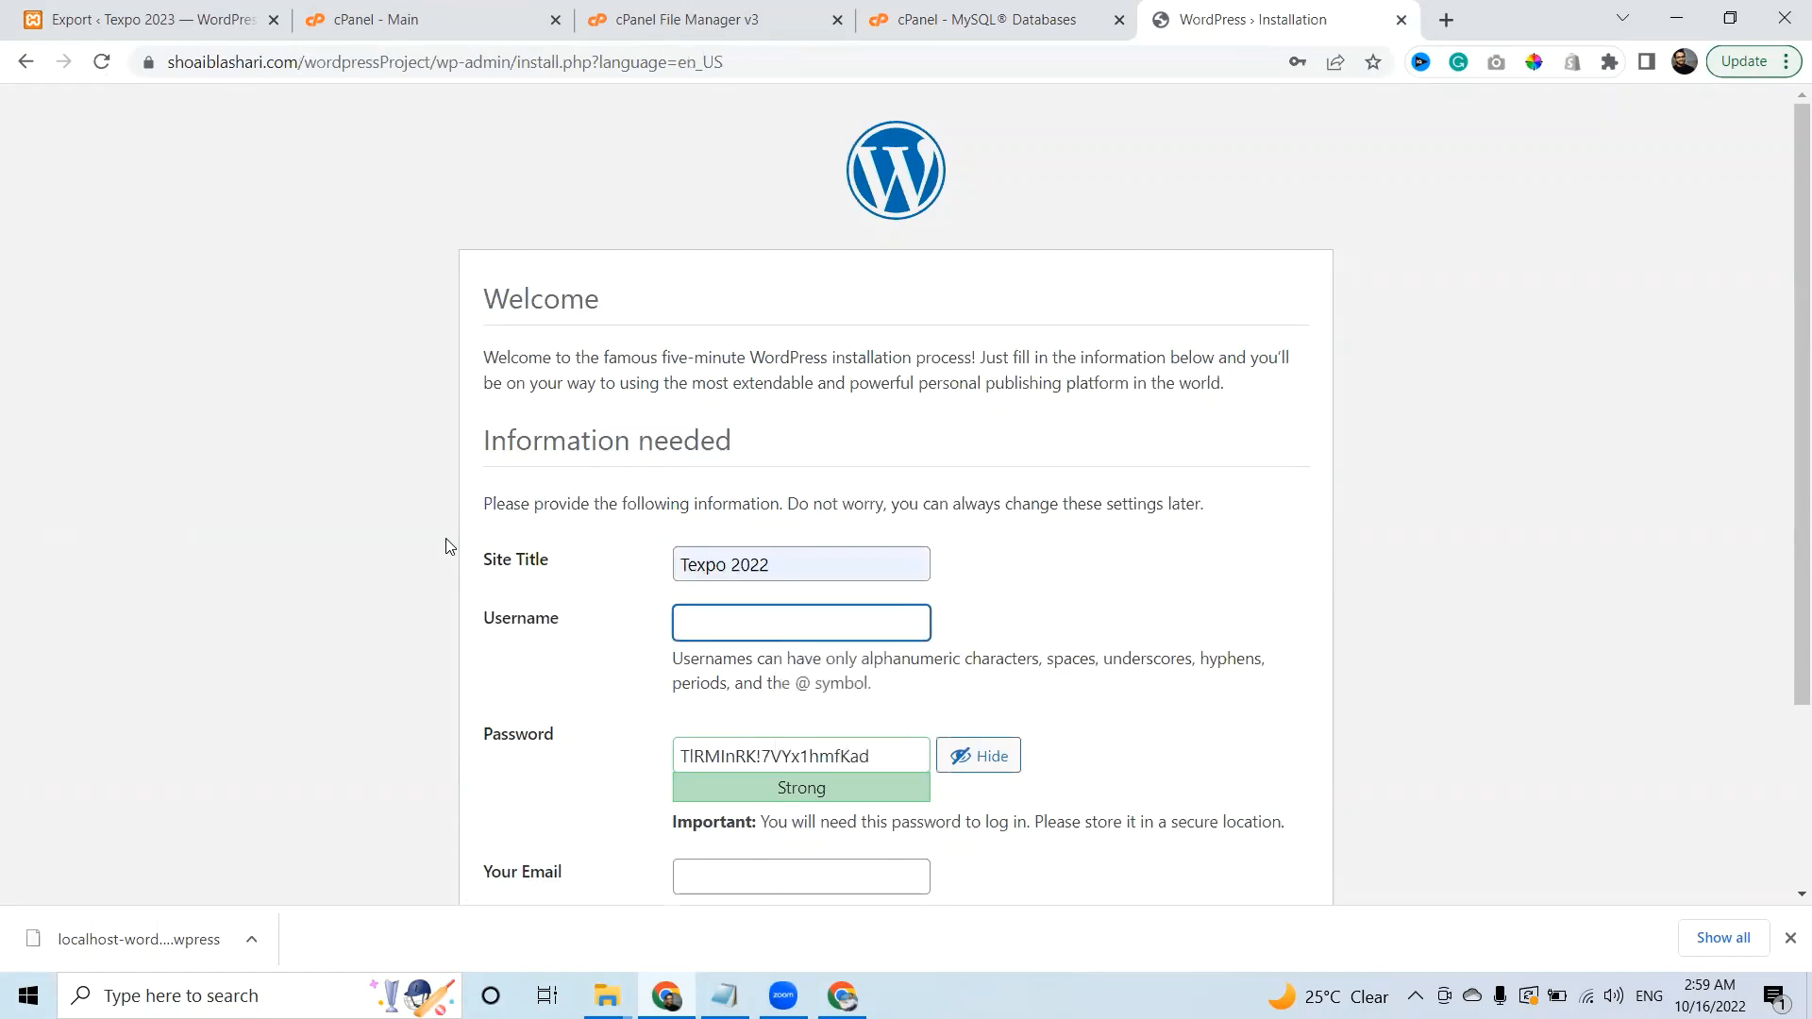
Create the admin account with a confirmed weak password and admin e-mail, then install WordPress.
text(admin)
key(Tab)
text(adm)
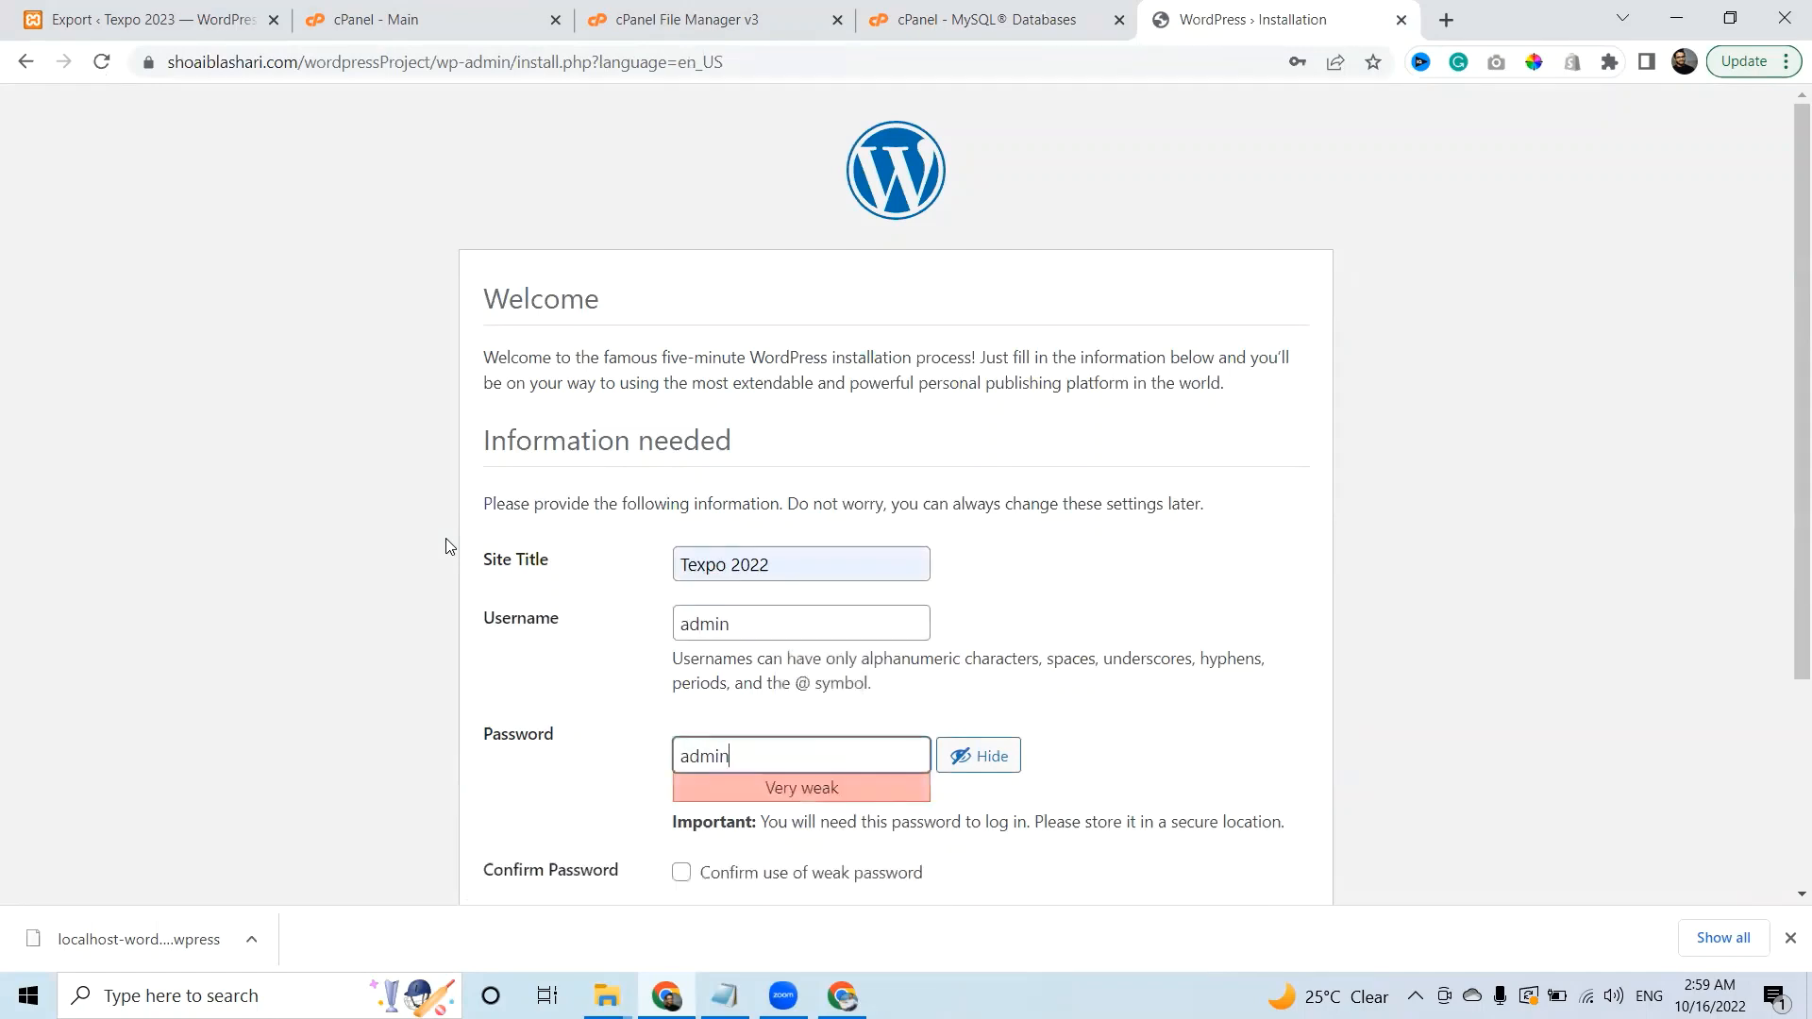
text(in)
click(818, 875)
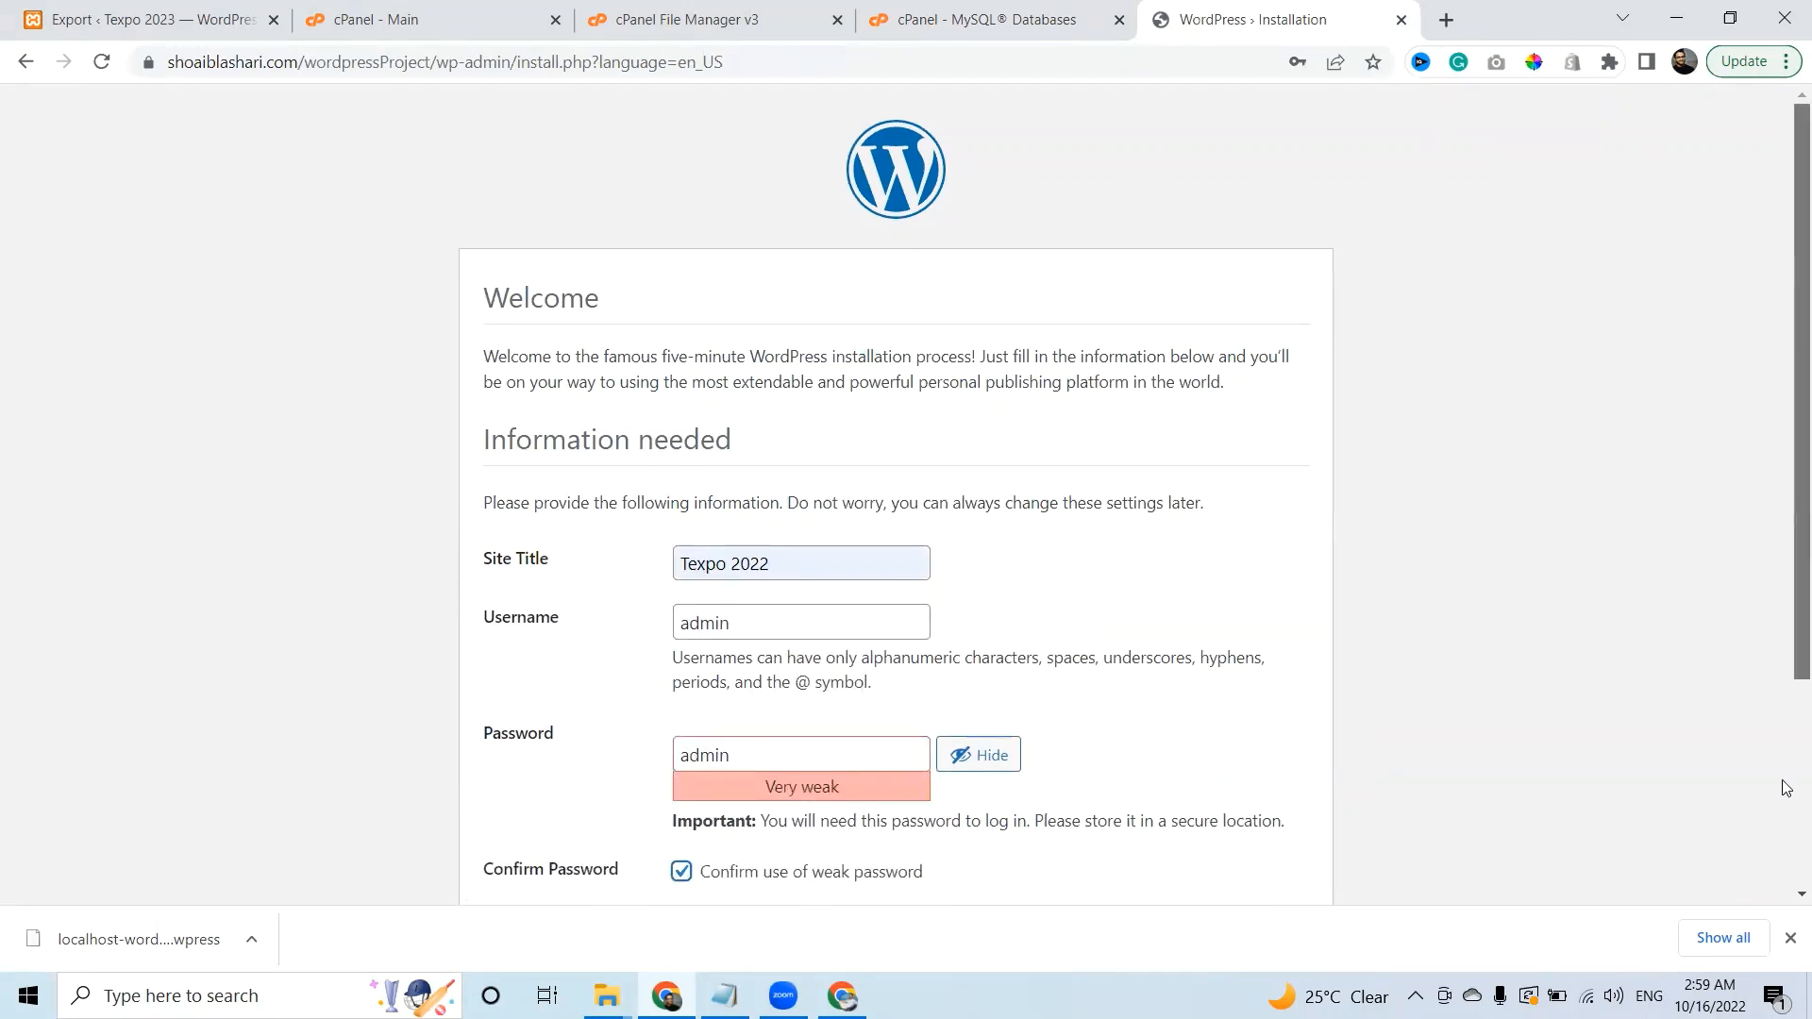
scroll(1787, 788, down, 3)
click(782, 634)
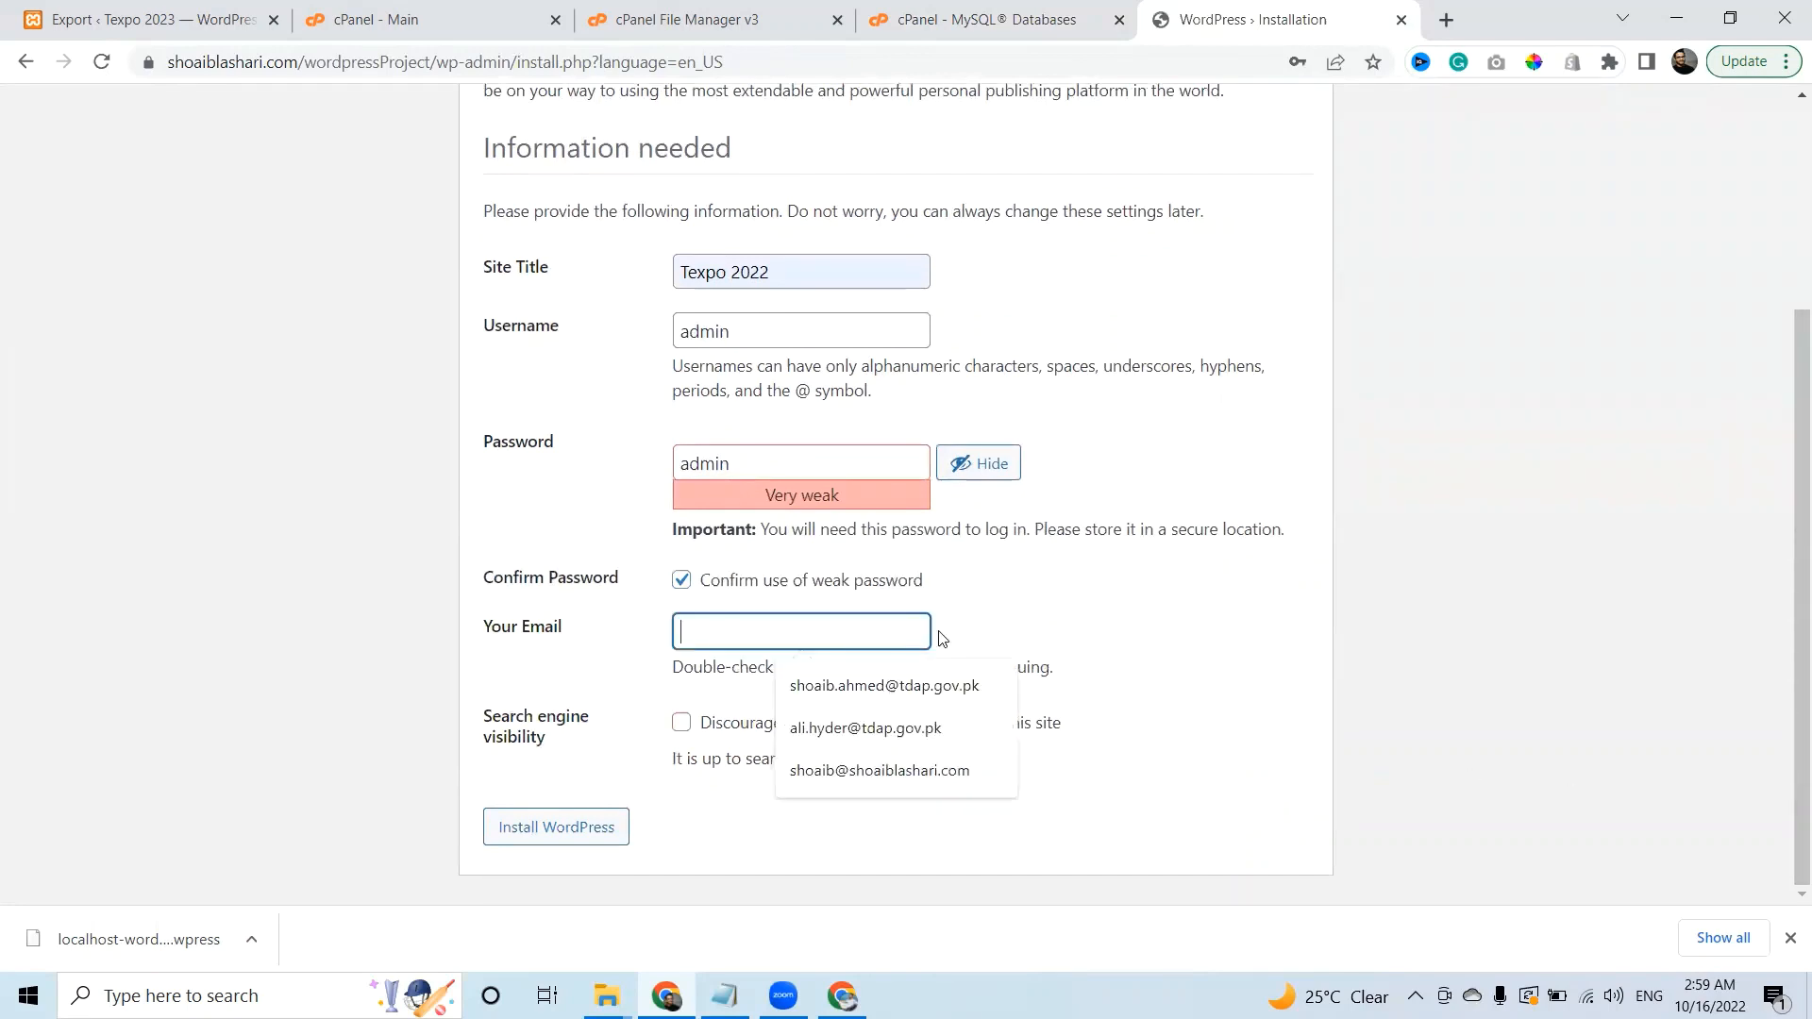
text(sh)
key(Up)
key(Up)
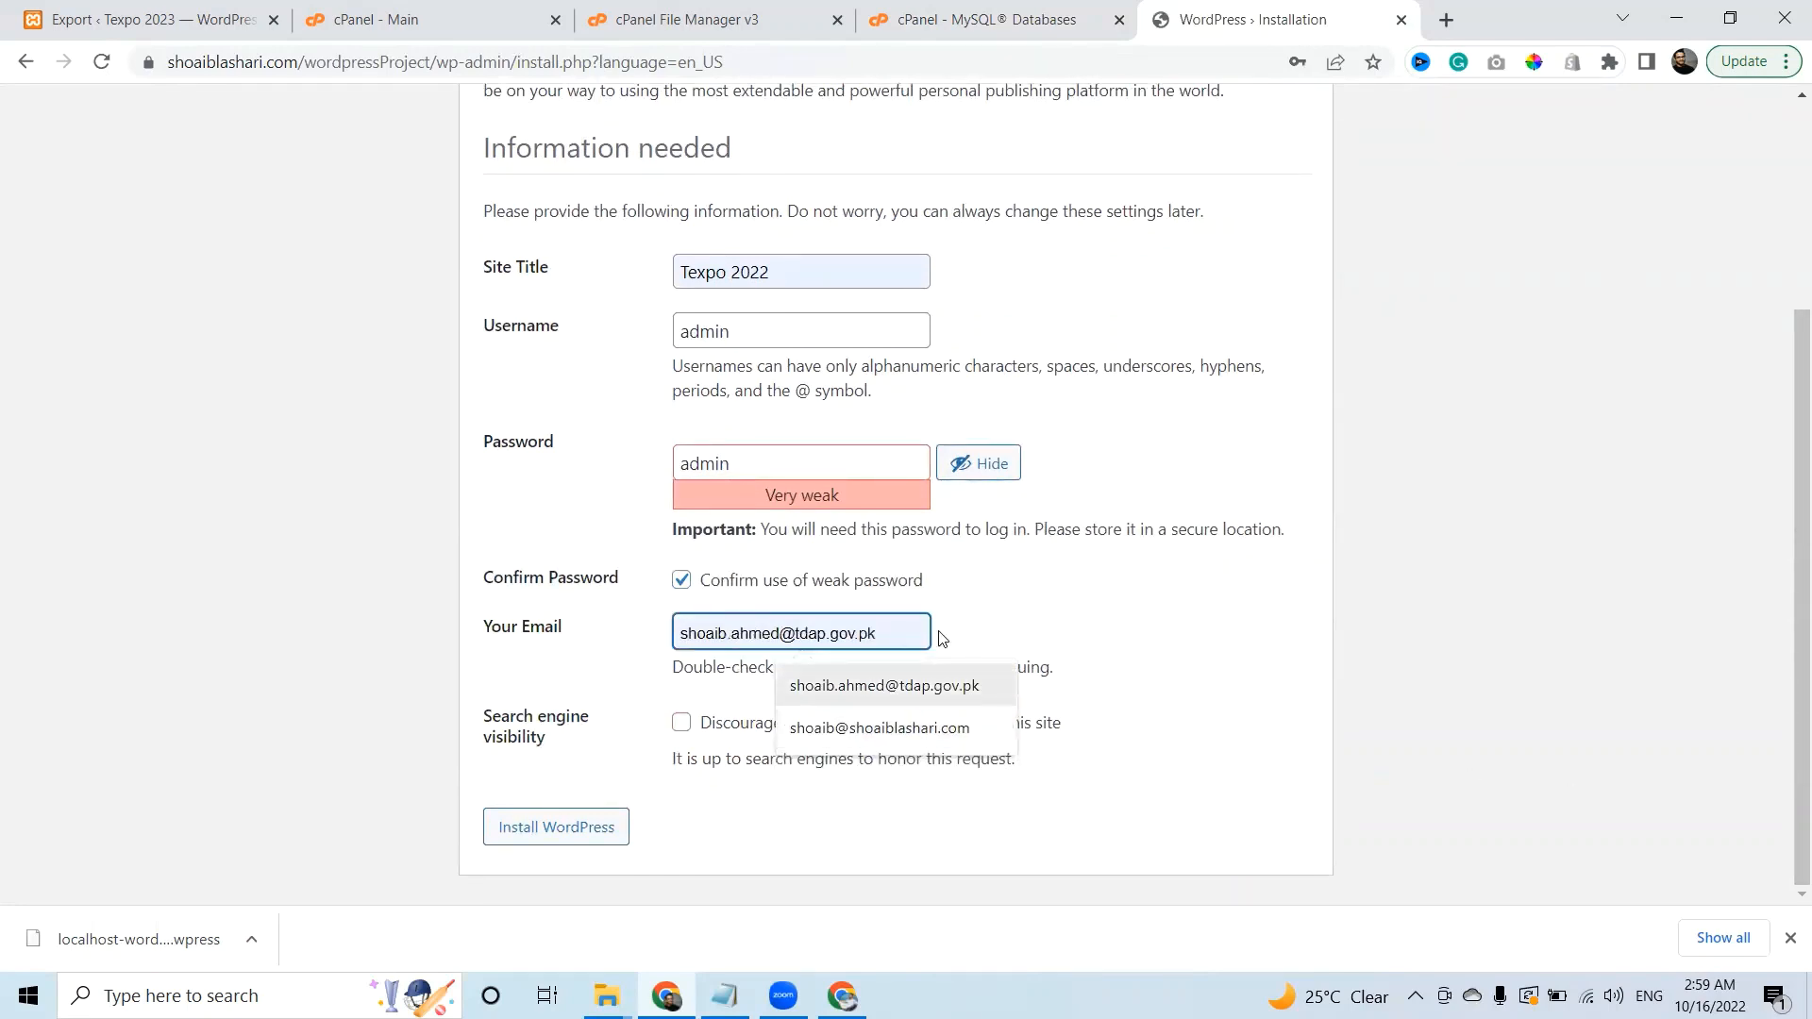
key(Down)
key(Return)
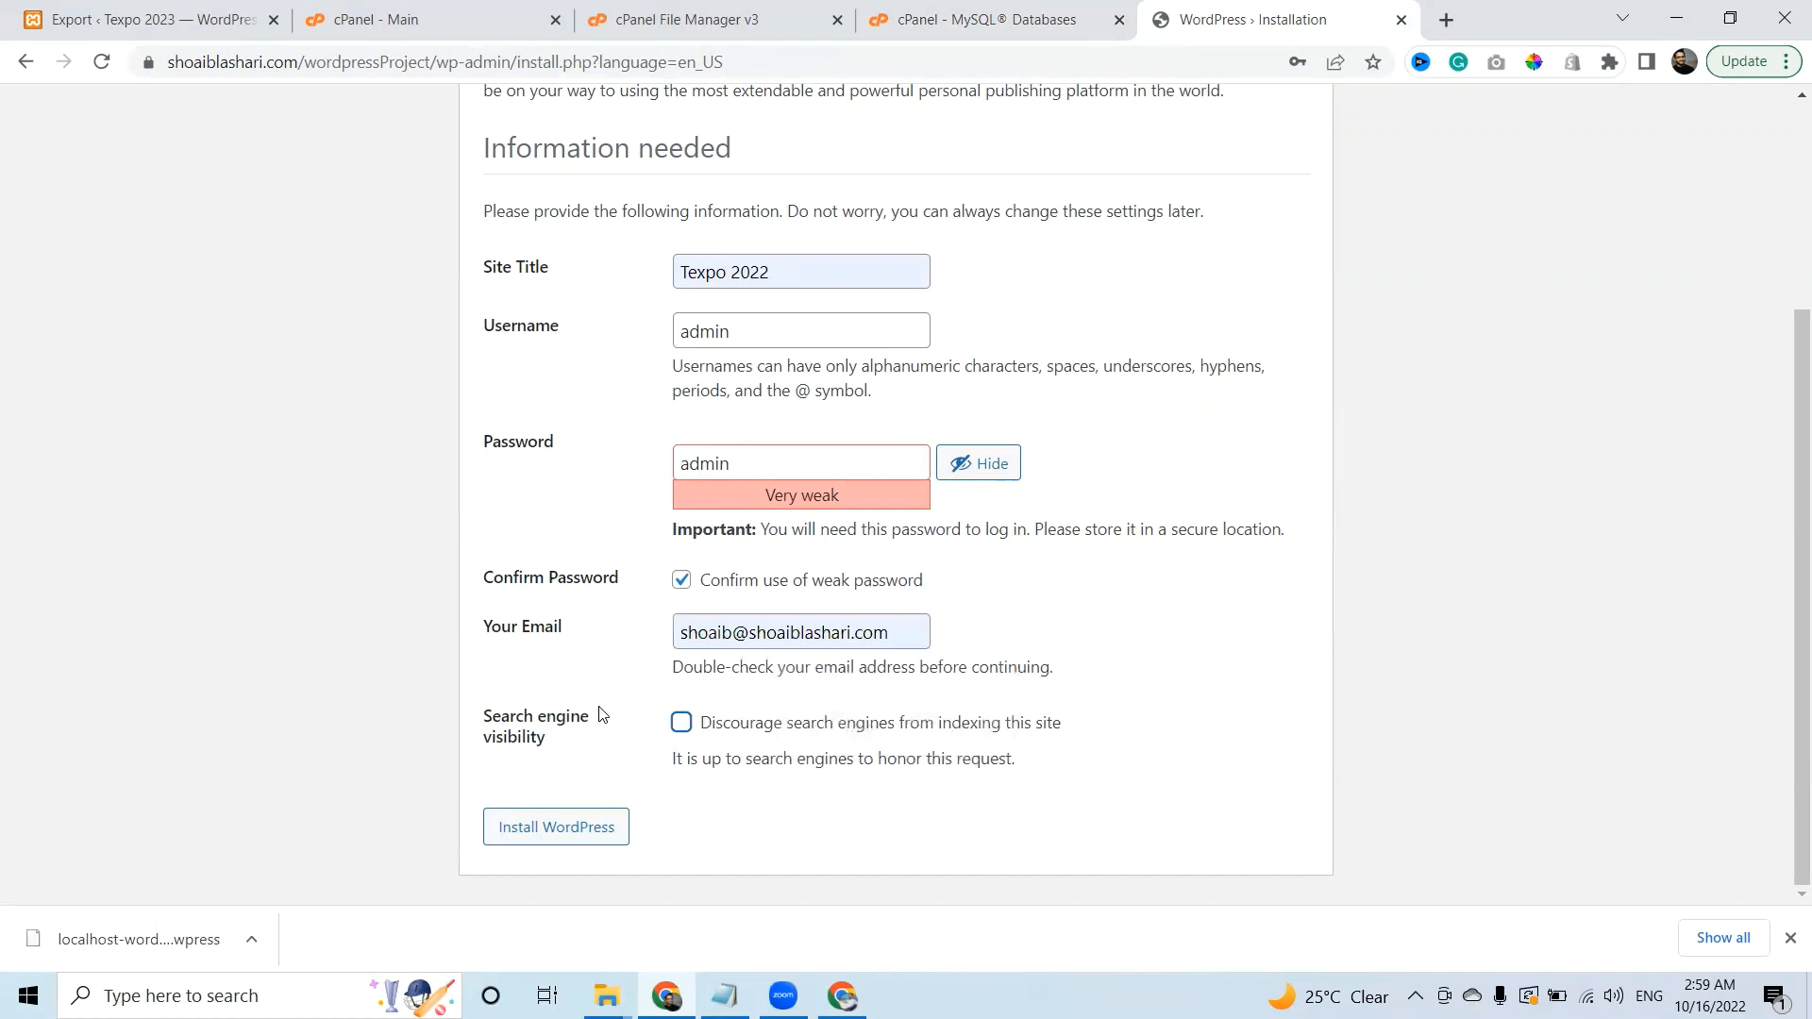
click(592, 836)
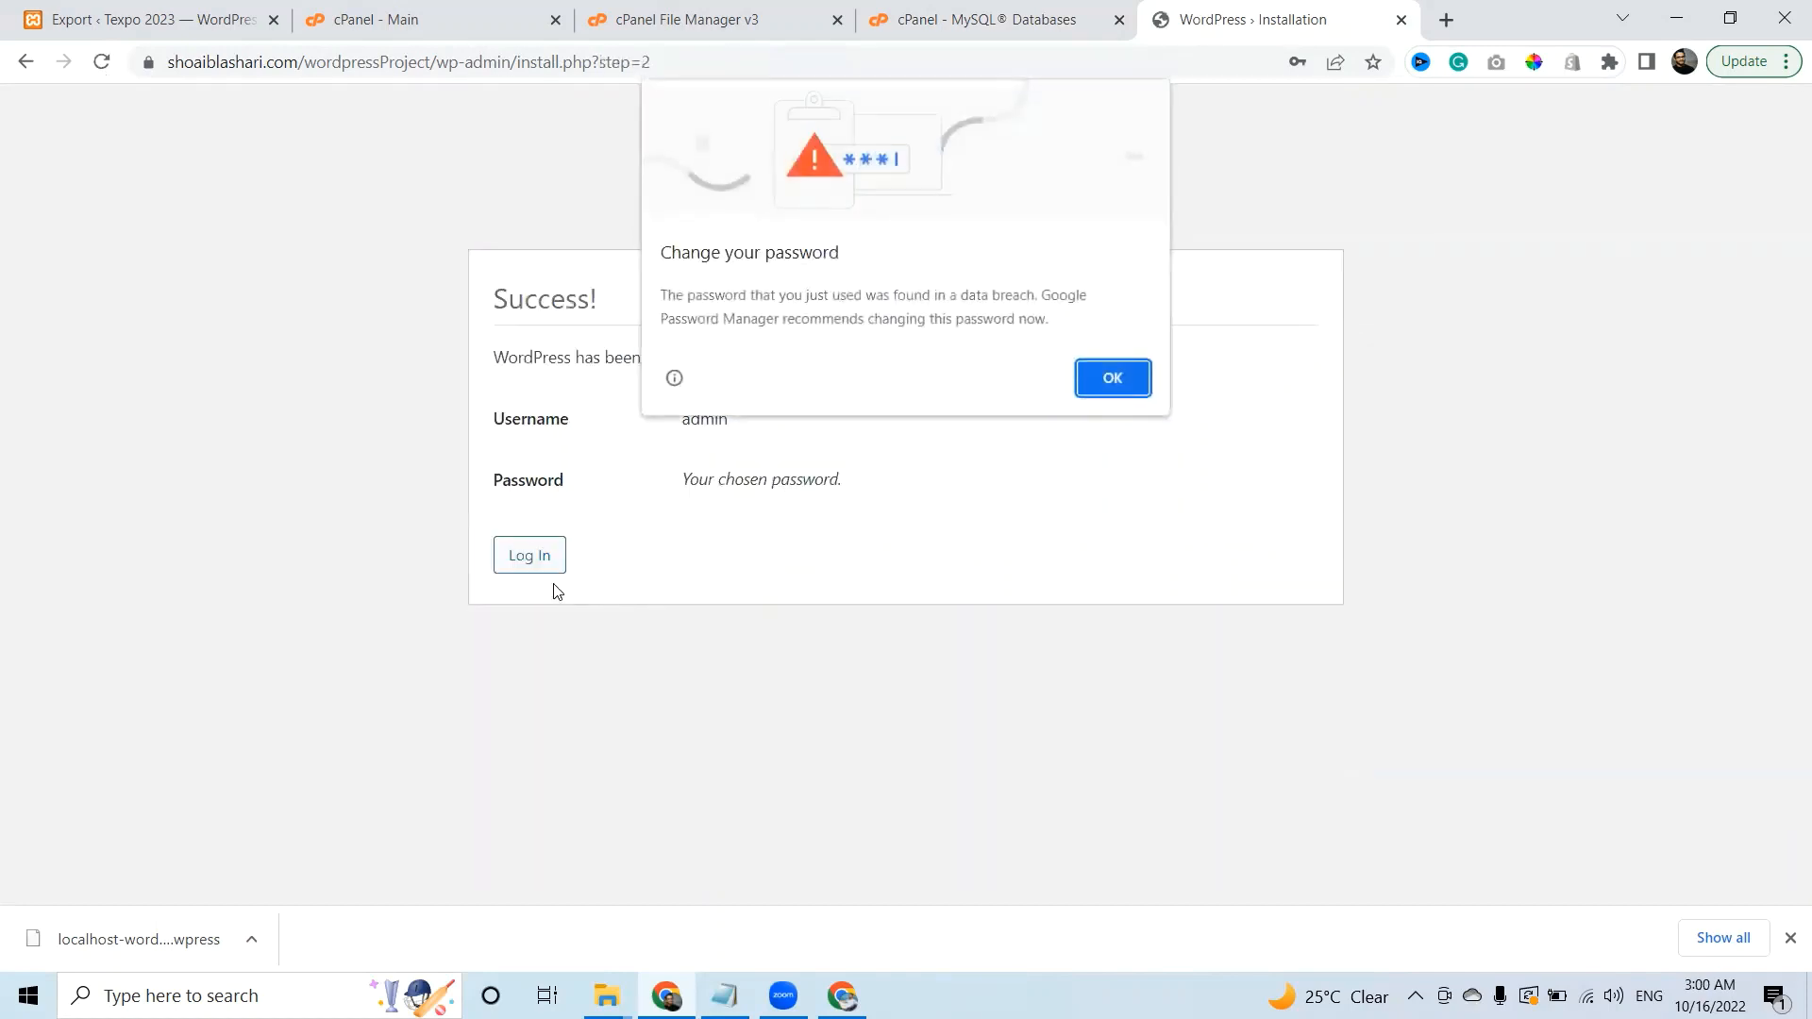
Dismiss the browser password prompts, log in as admin, and go to the Plugins page.
click(1116, 379)
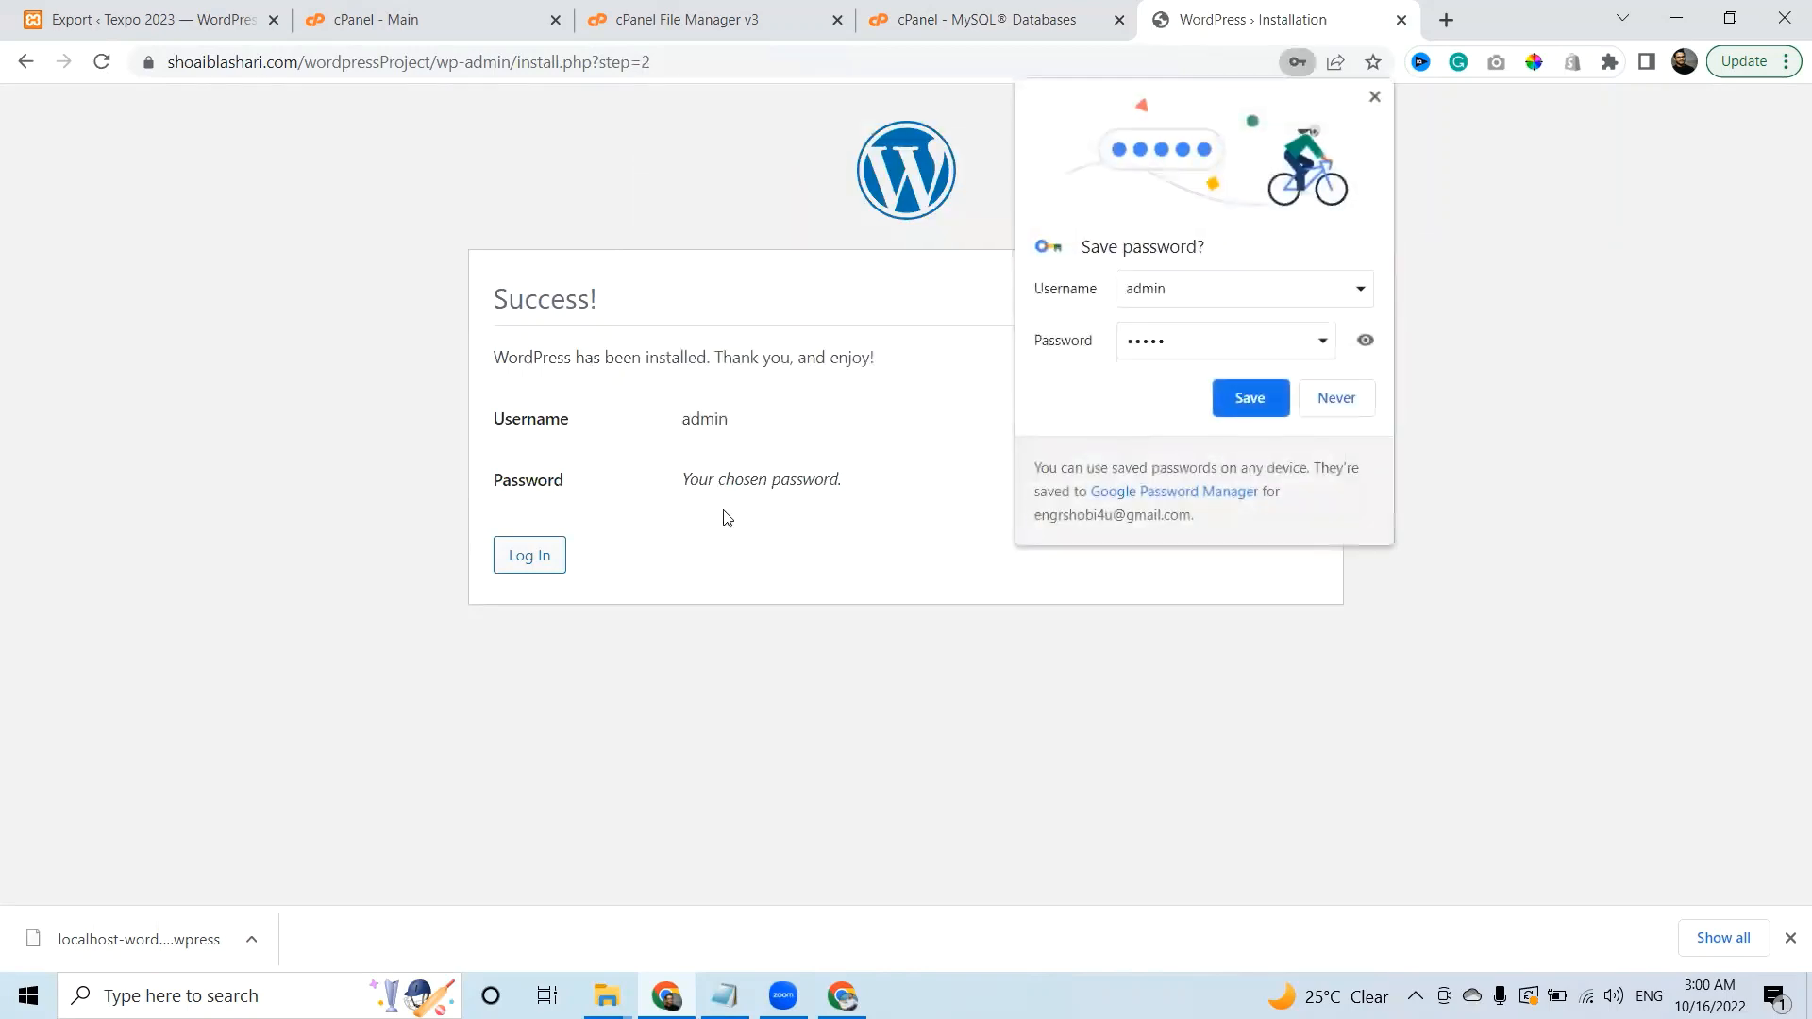
click(1353, 404)
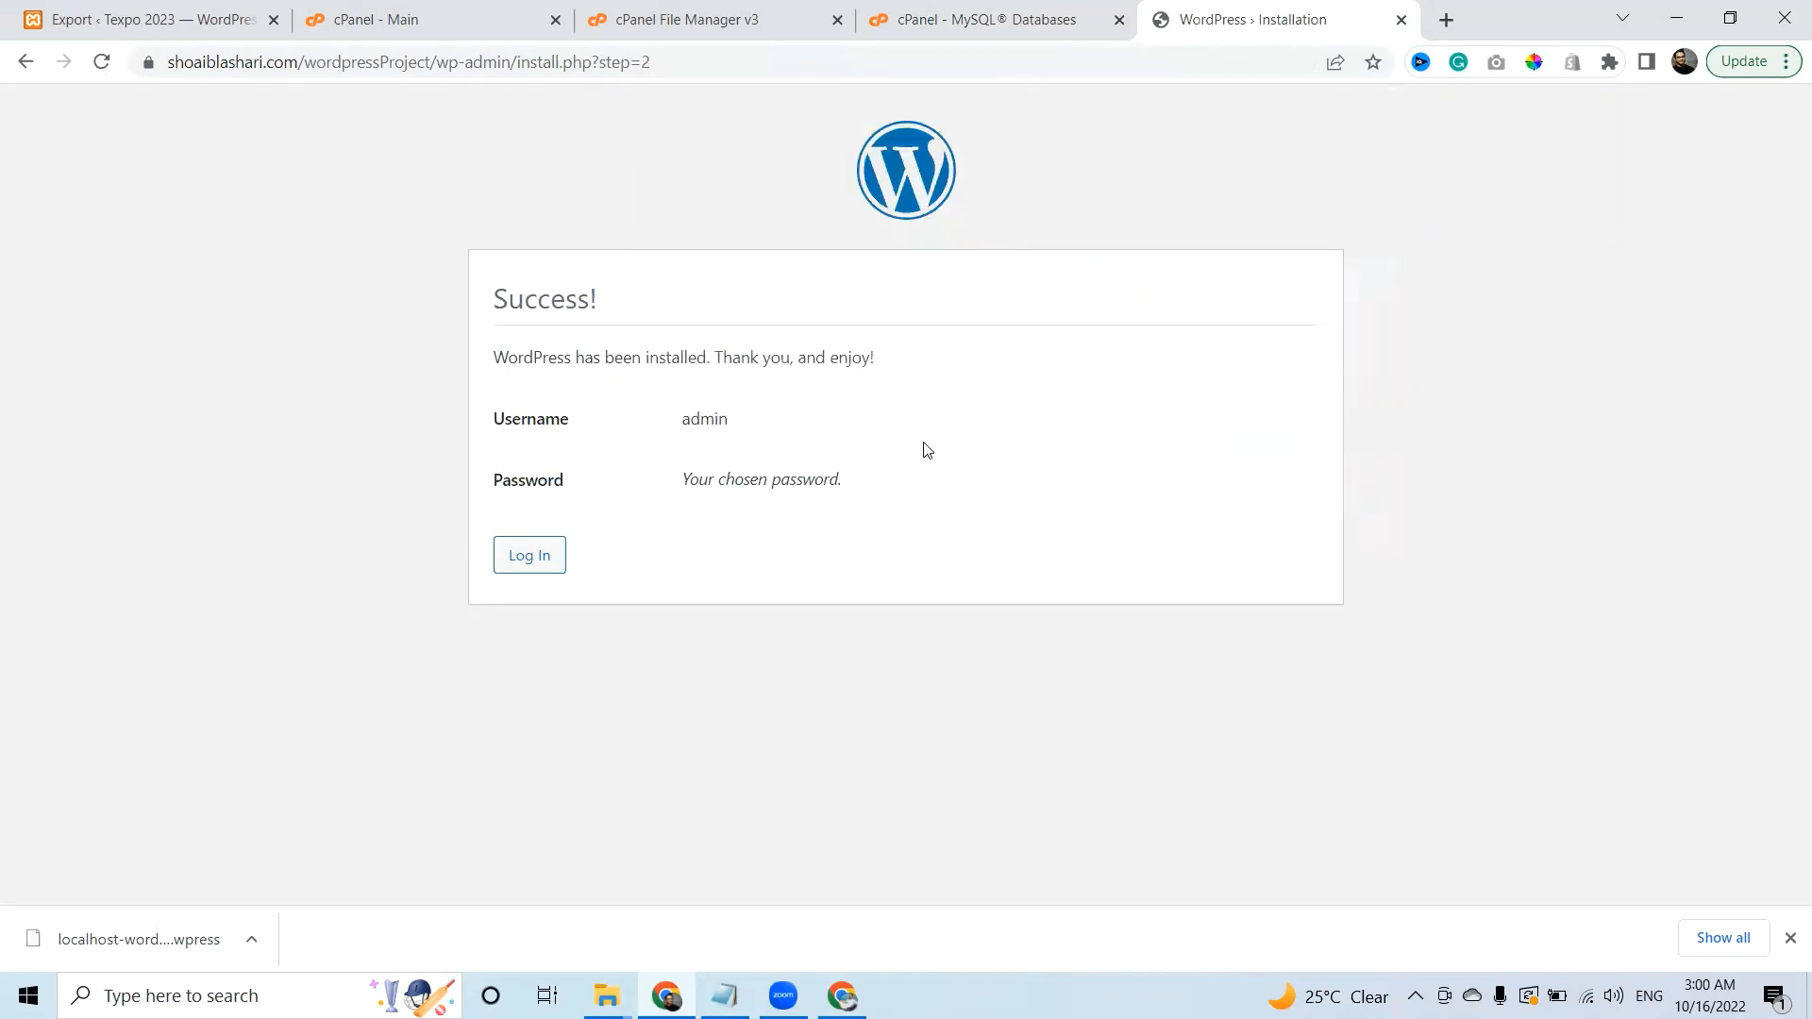
click(510, 560)
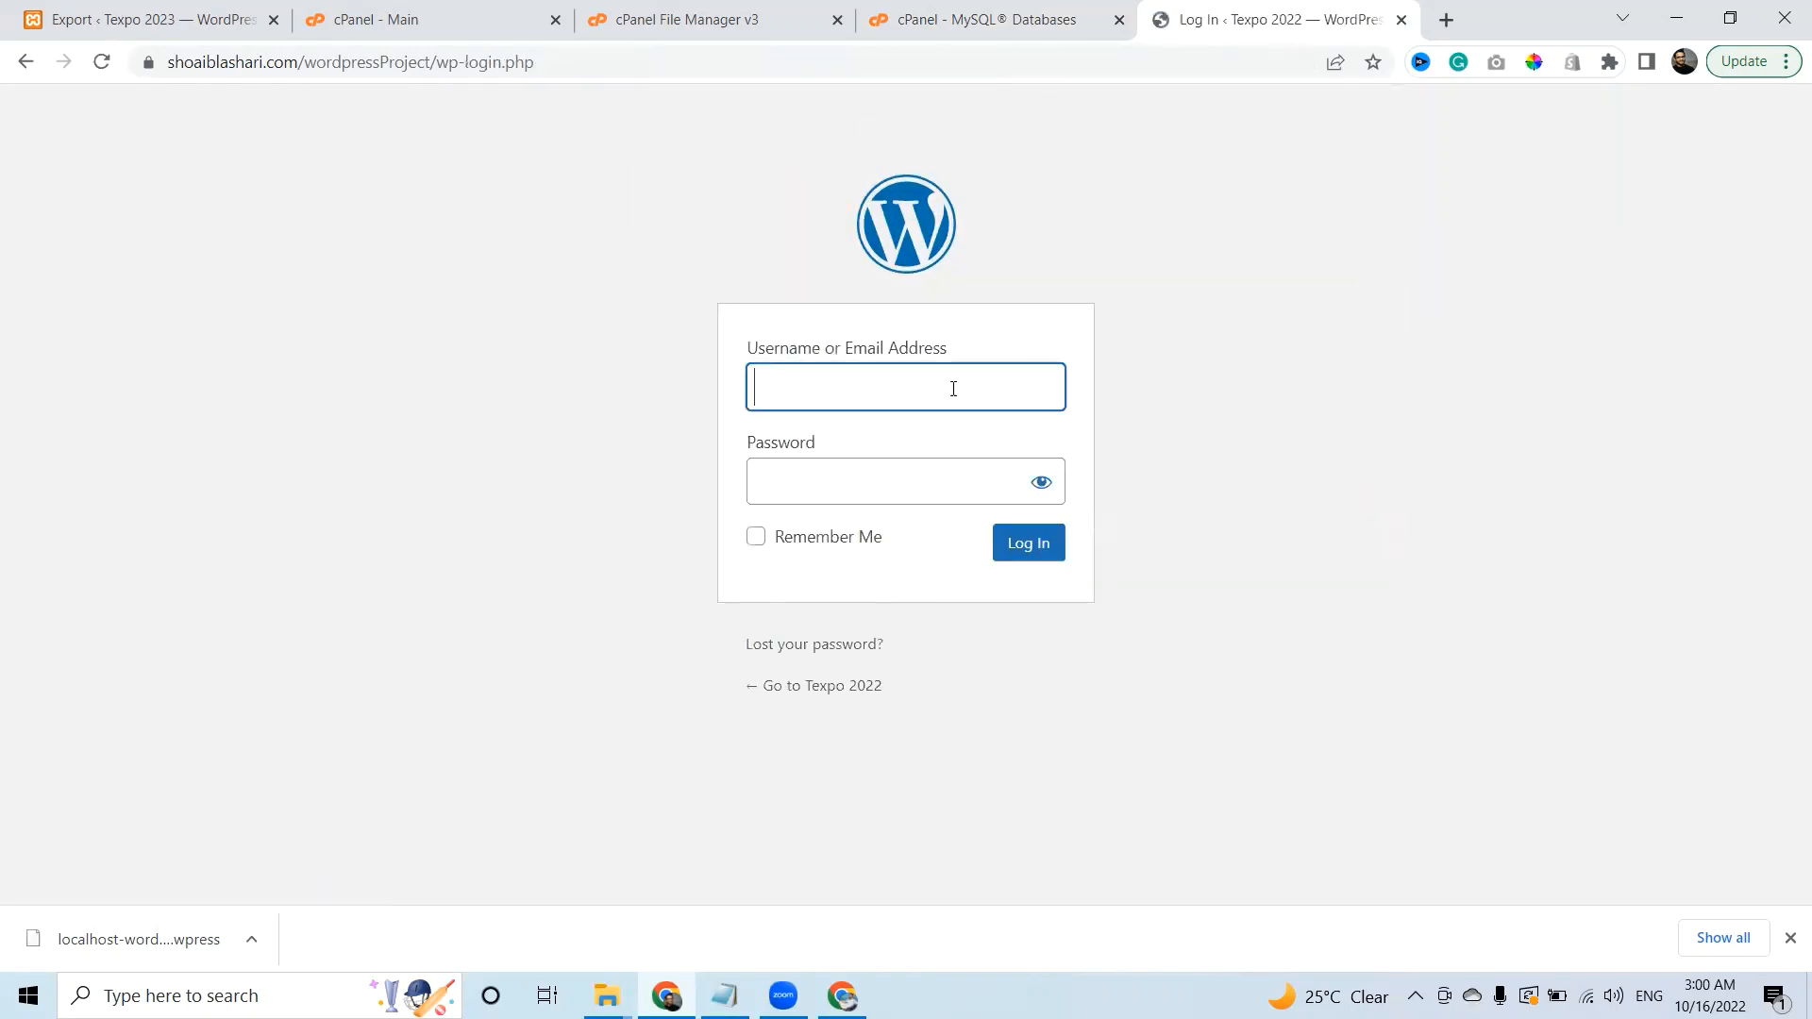
click(927, 388)
text(admin)
key(Tab)
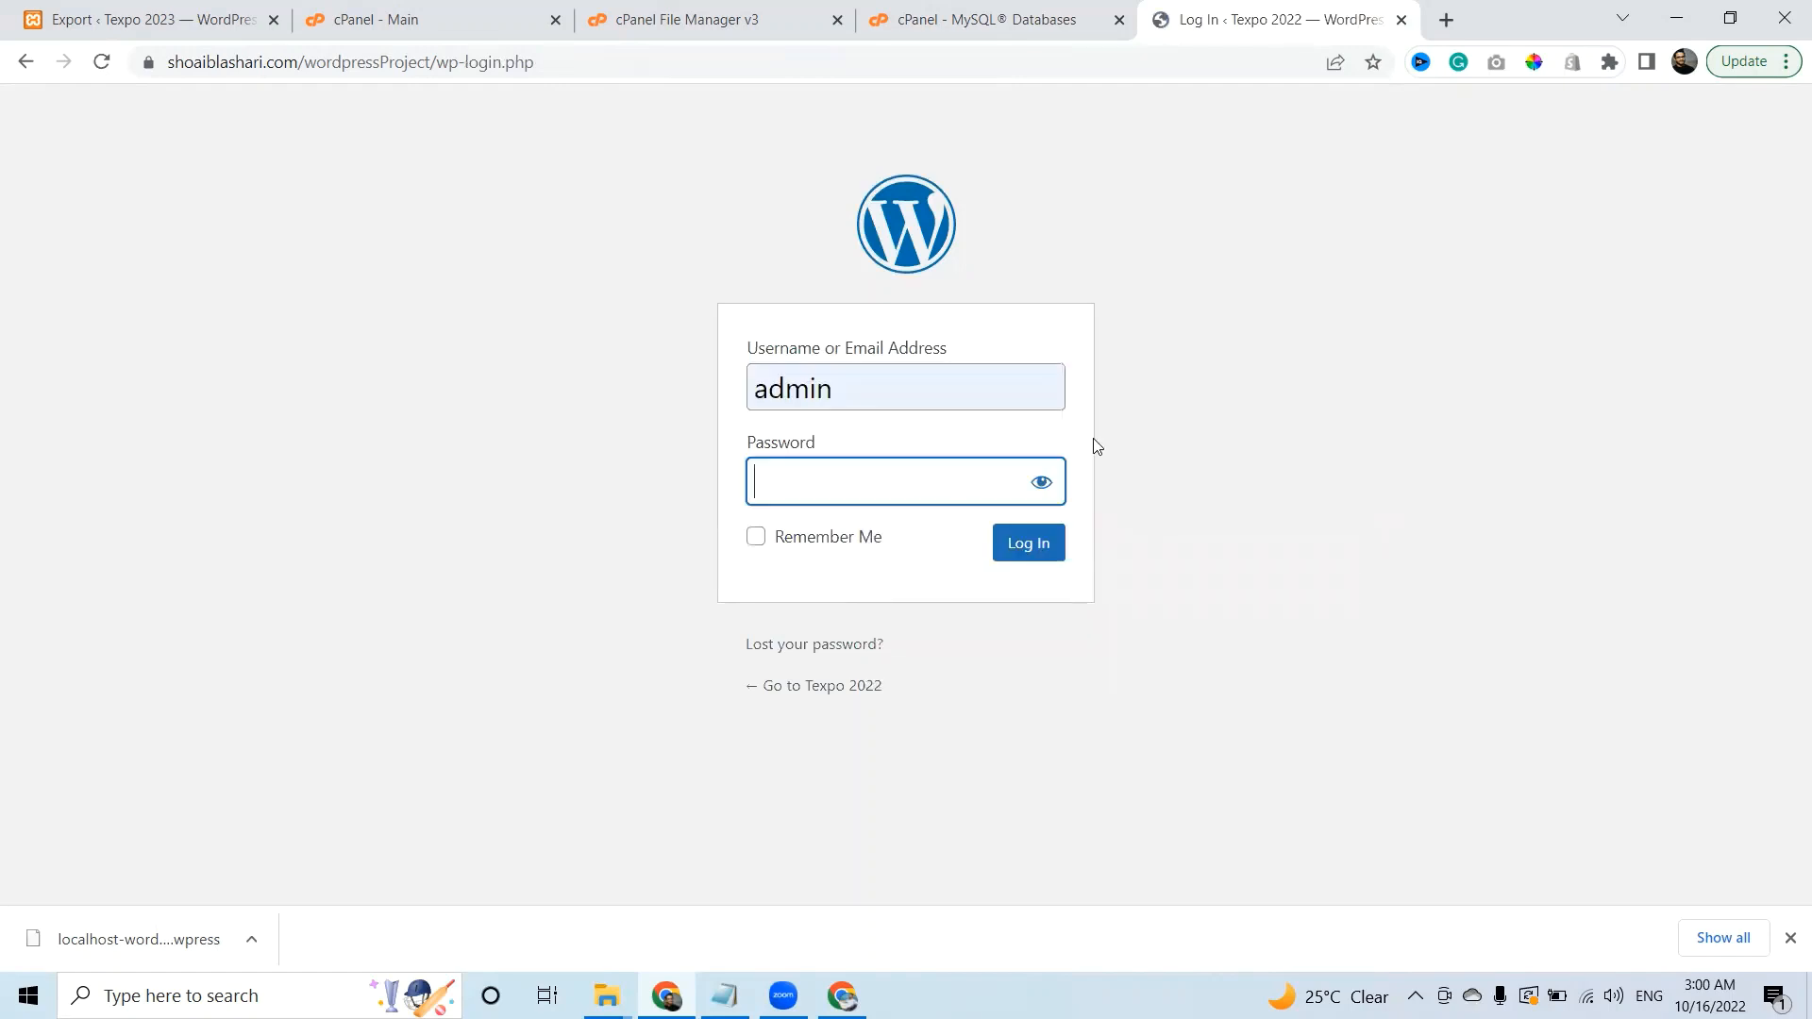
text(admin)
key(Return)
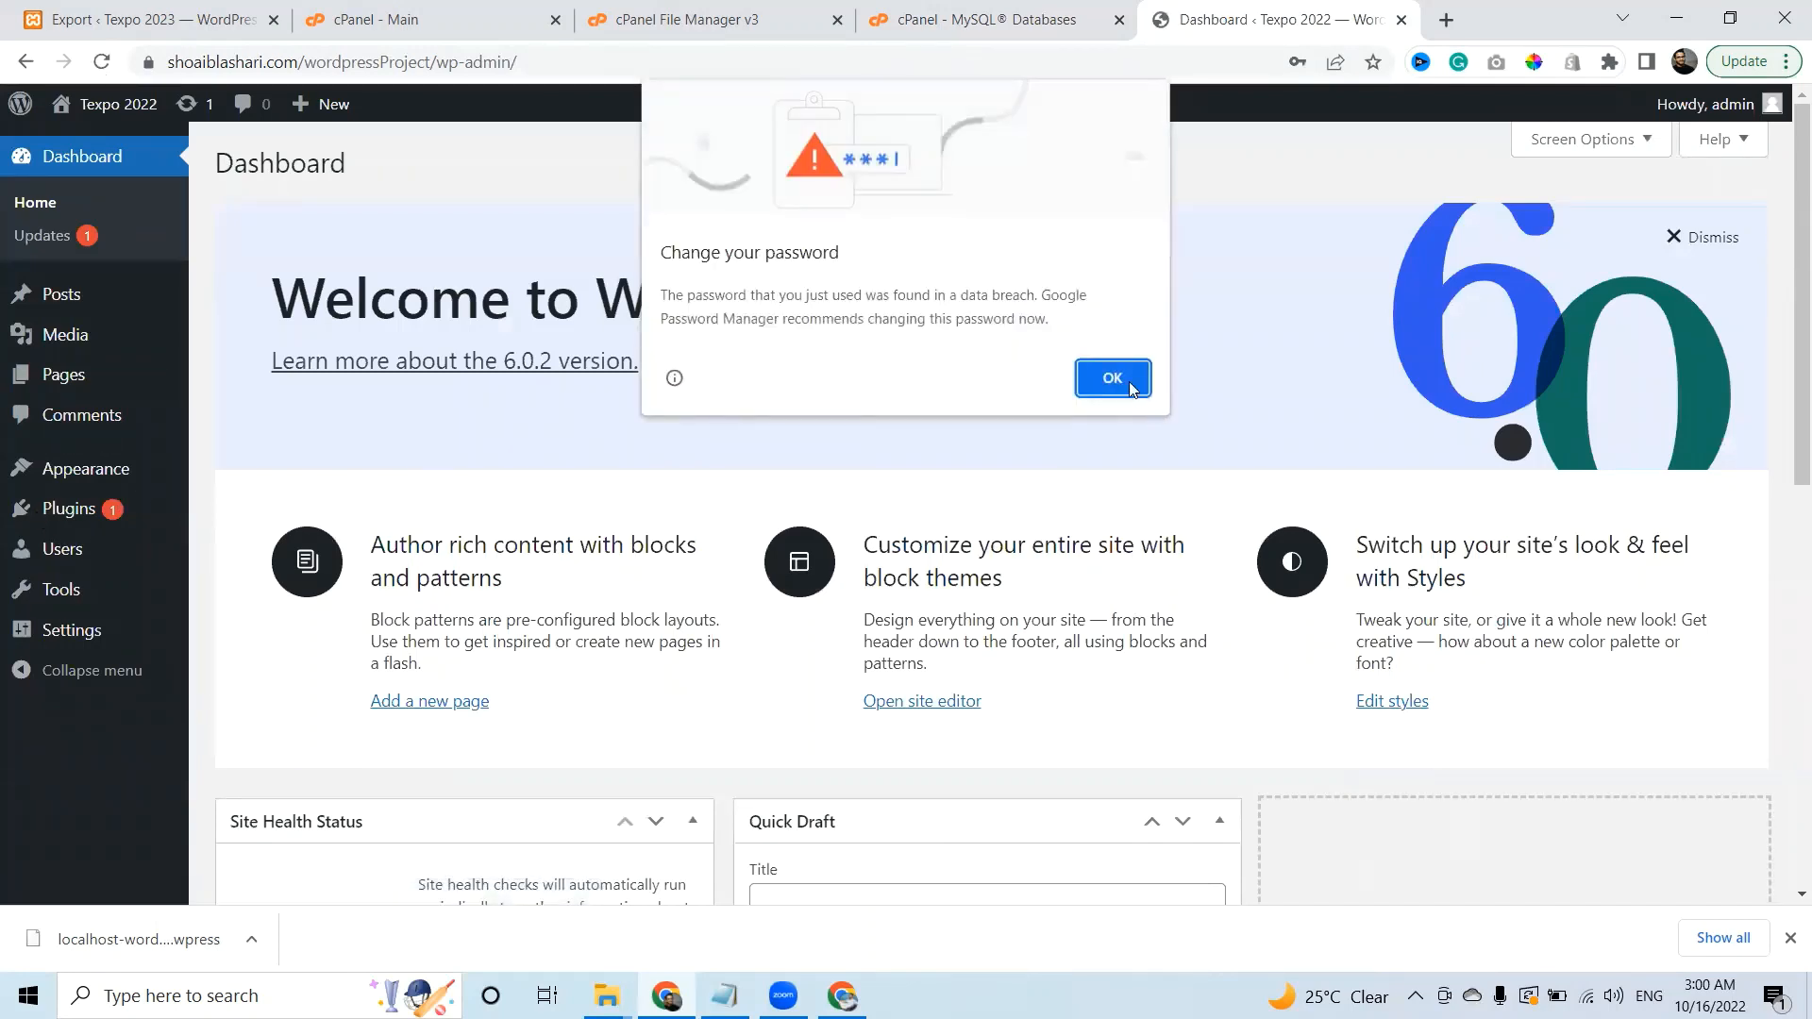
click(1112, 378)
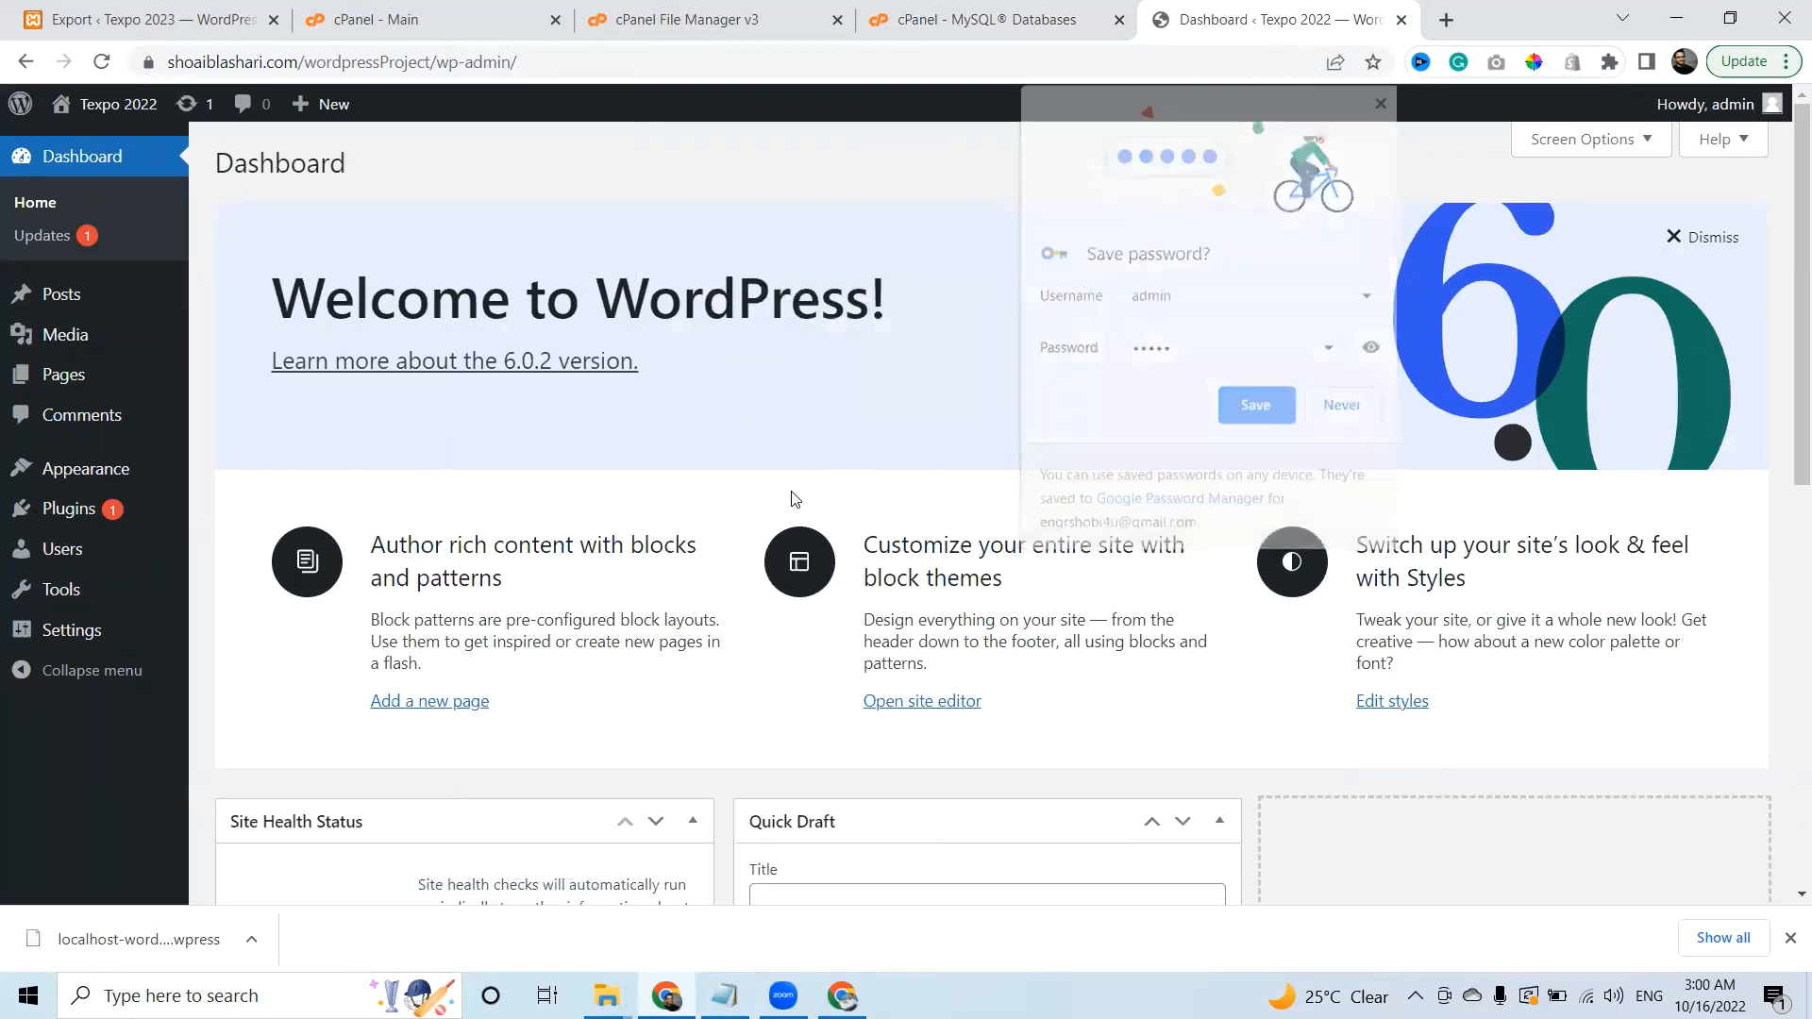
click(107, 510)
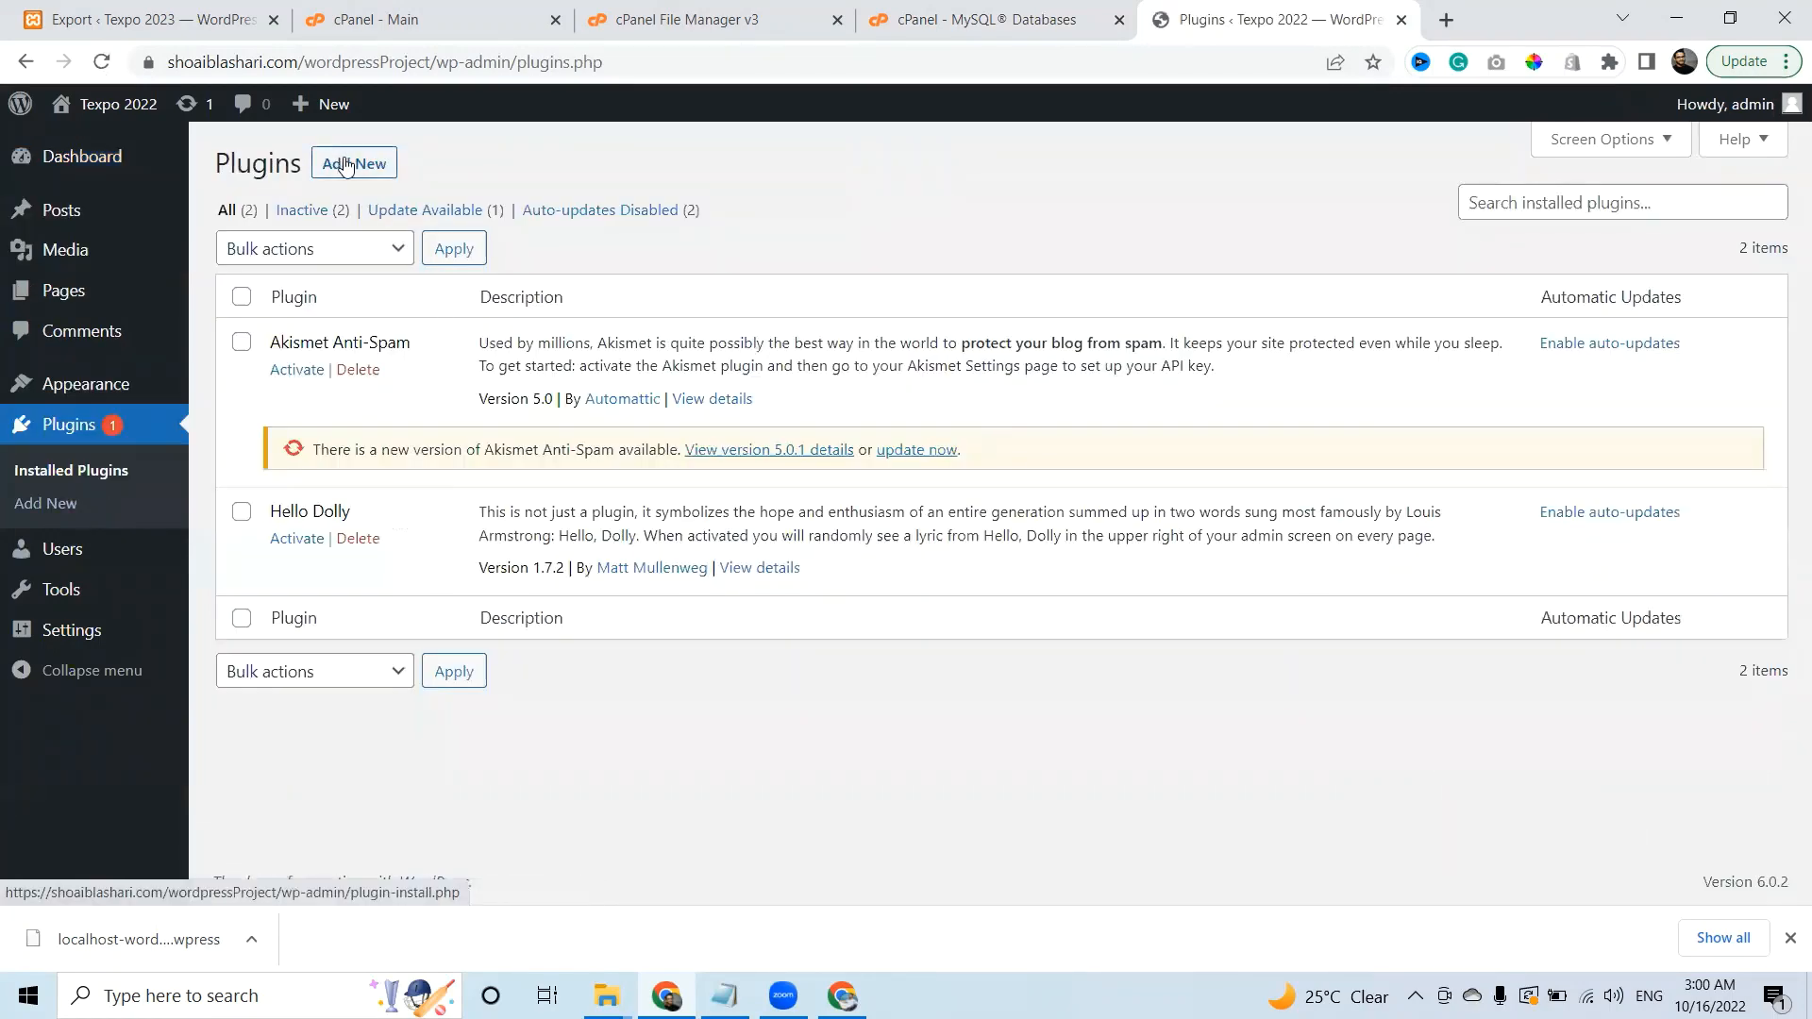
Upload All-In-One-WP-Migration-With-Import-master.zip from D:\Wordpress Plugins as a new plugin.
click(346, 166)
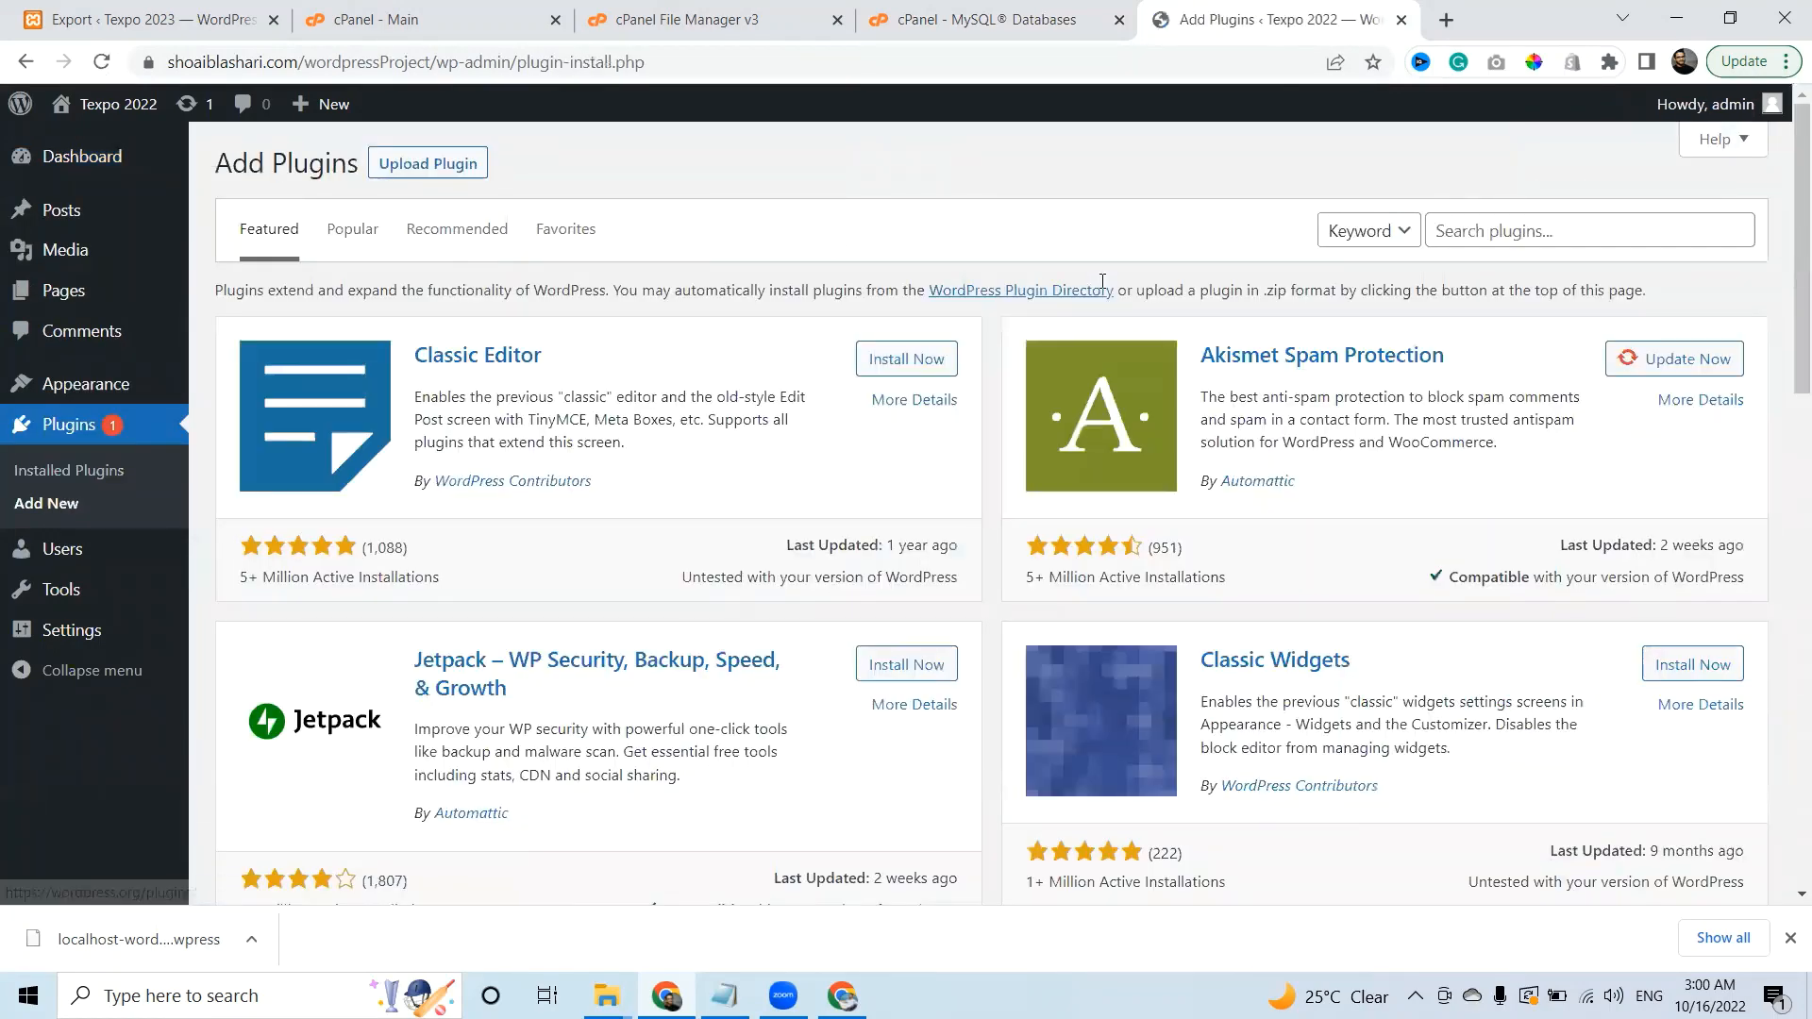
click(463, 164)
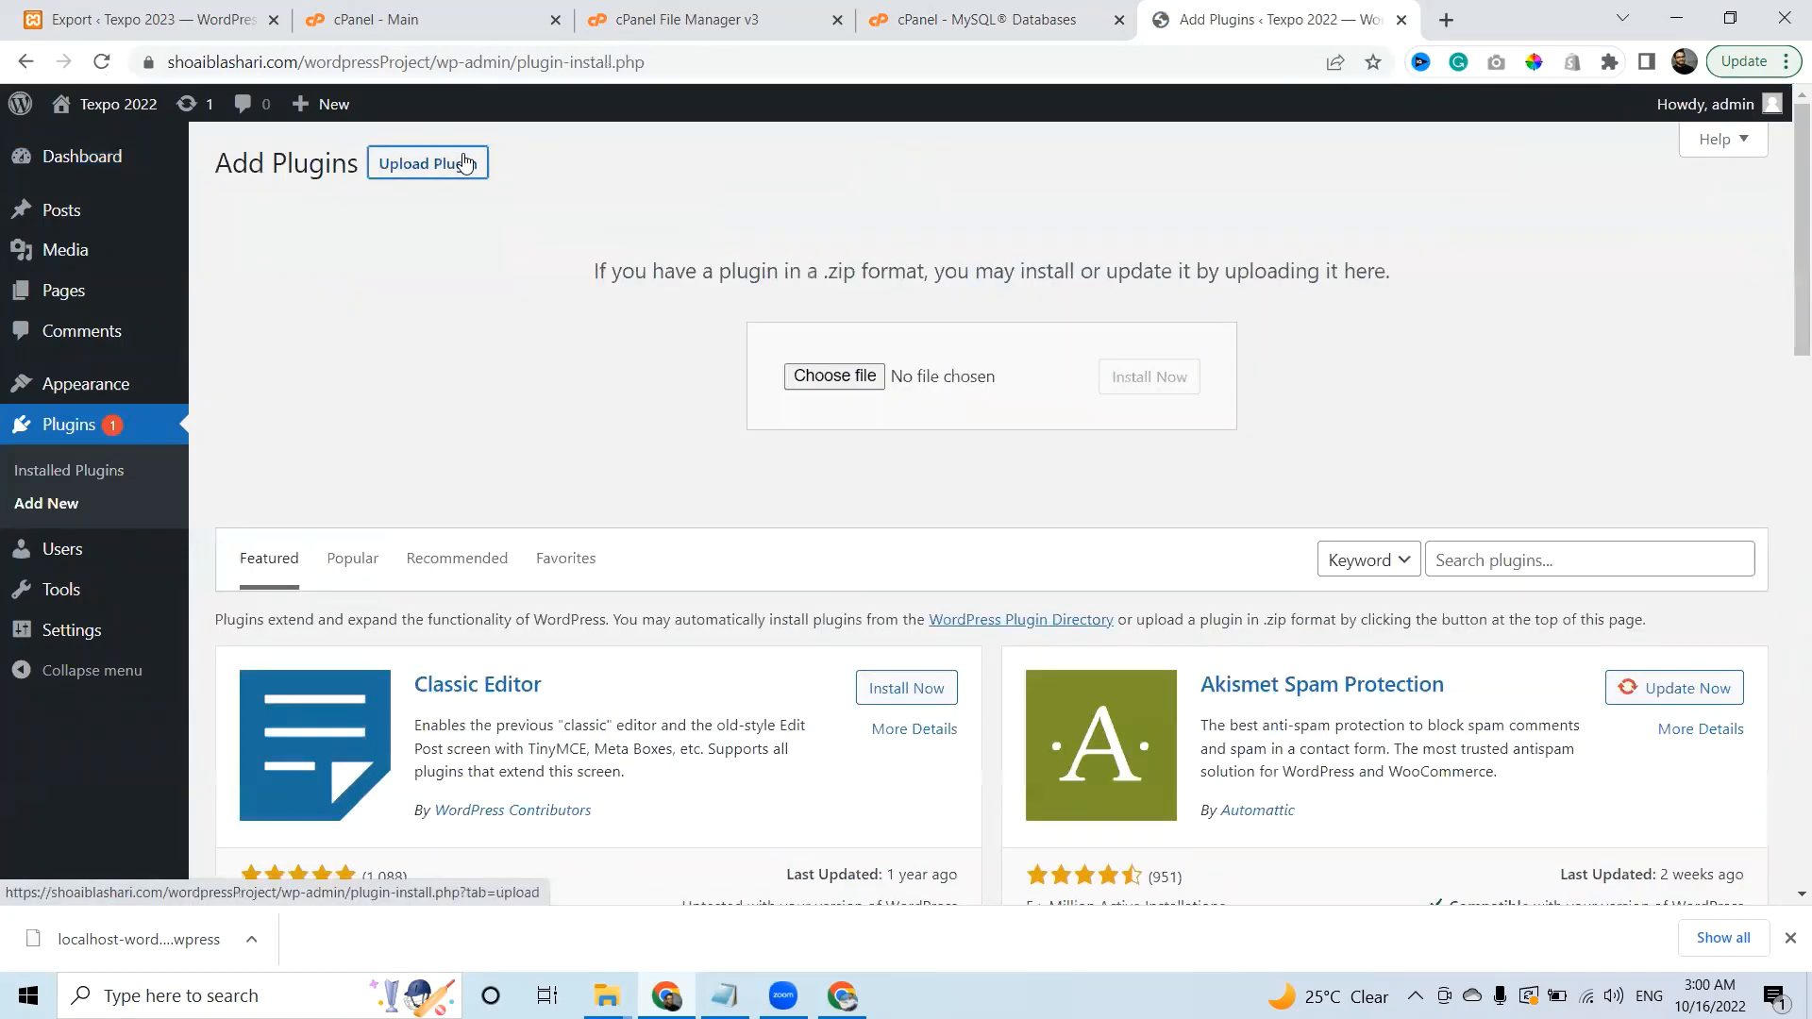
click(856, 377)
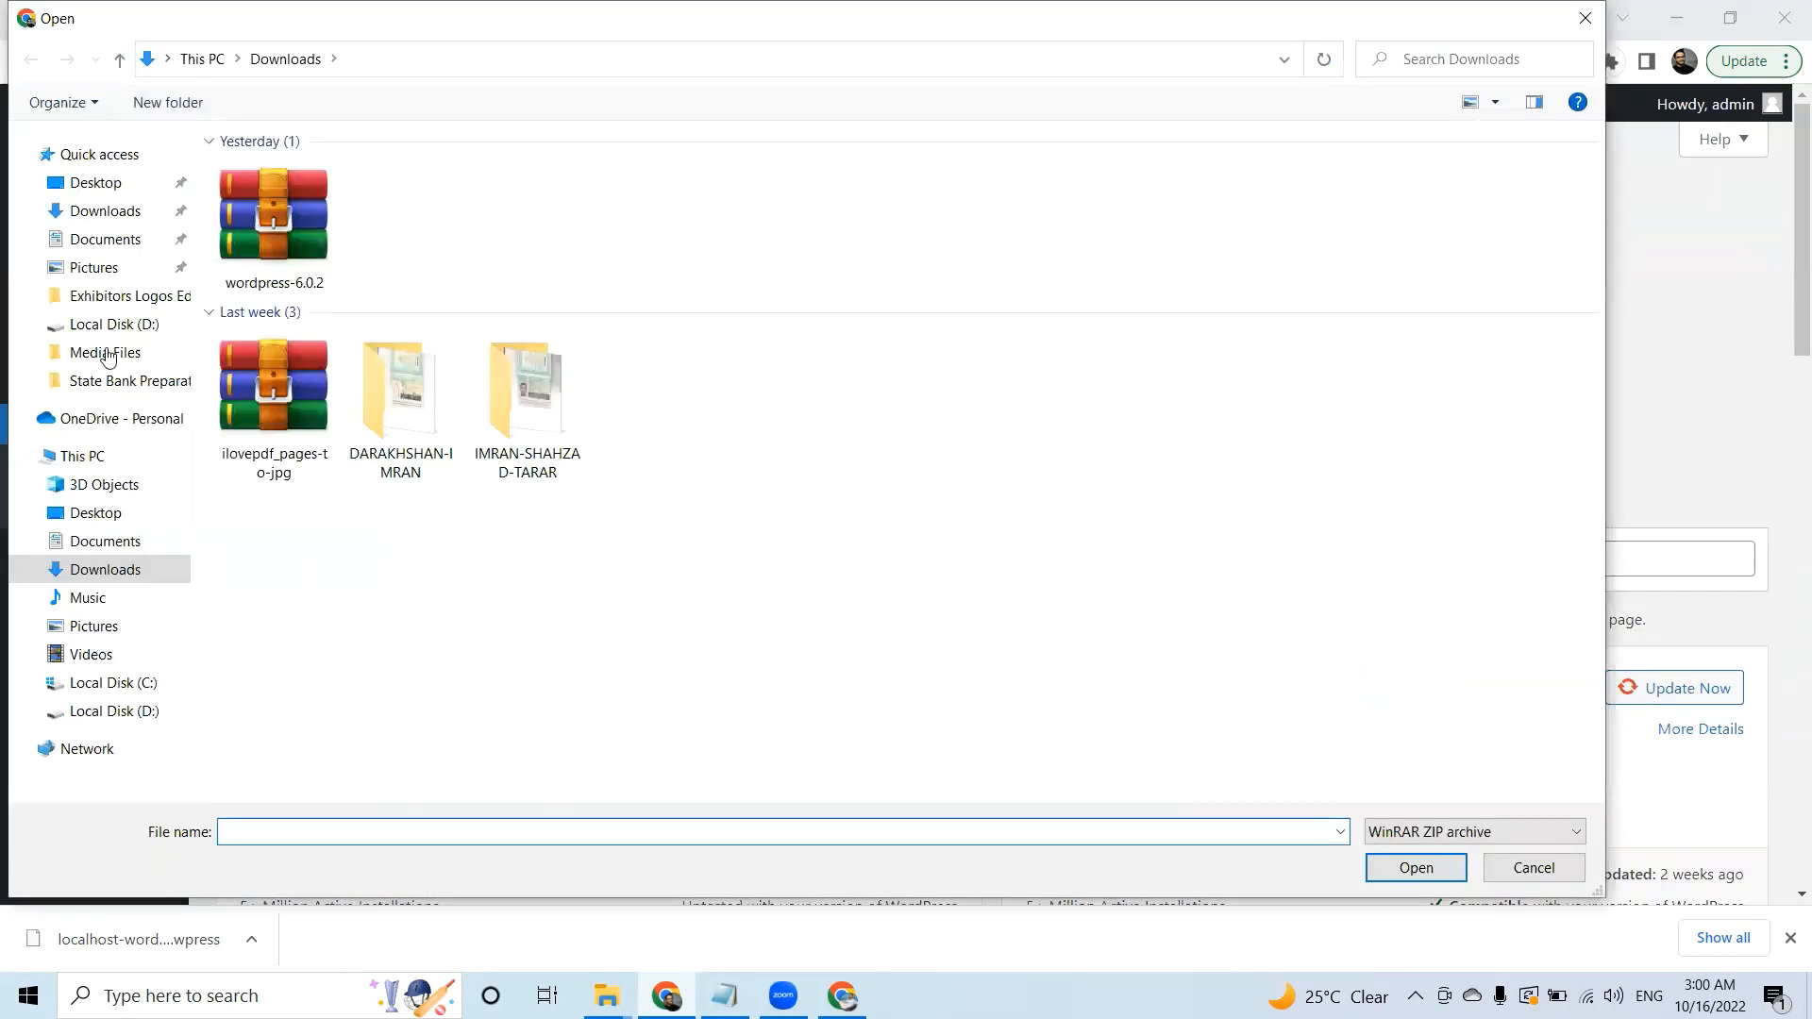
click(99, 710)
click(366, 659)
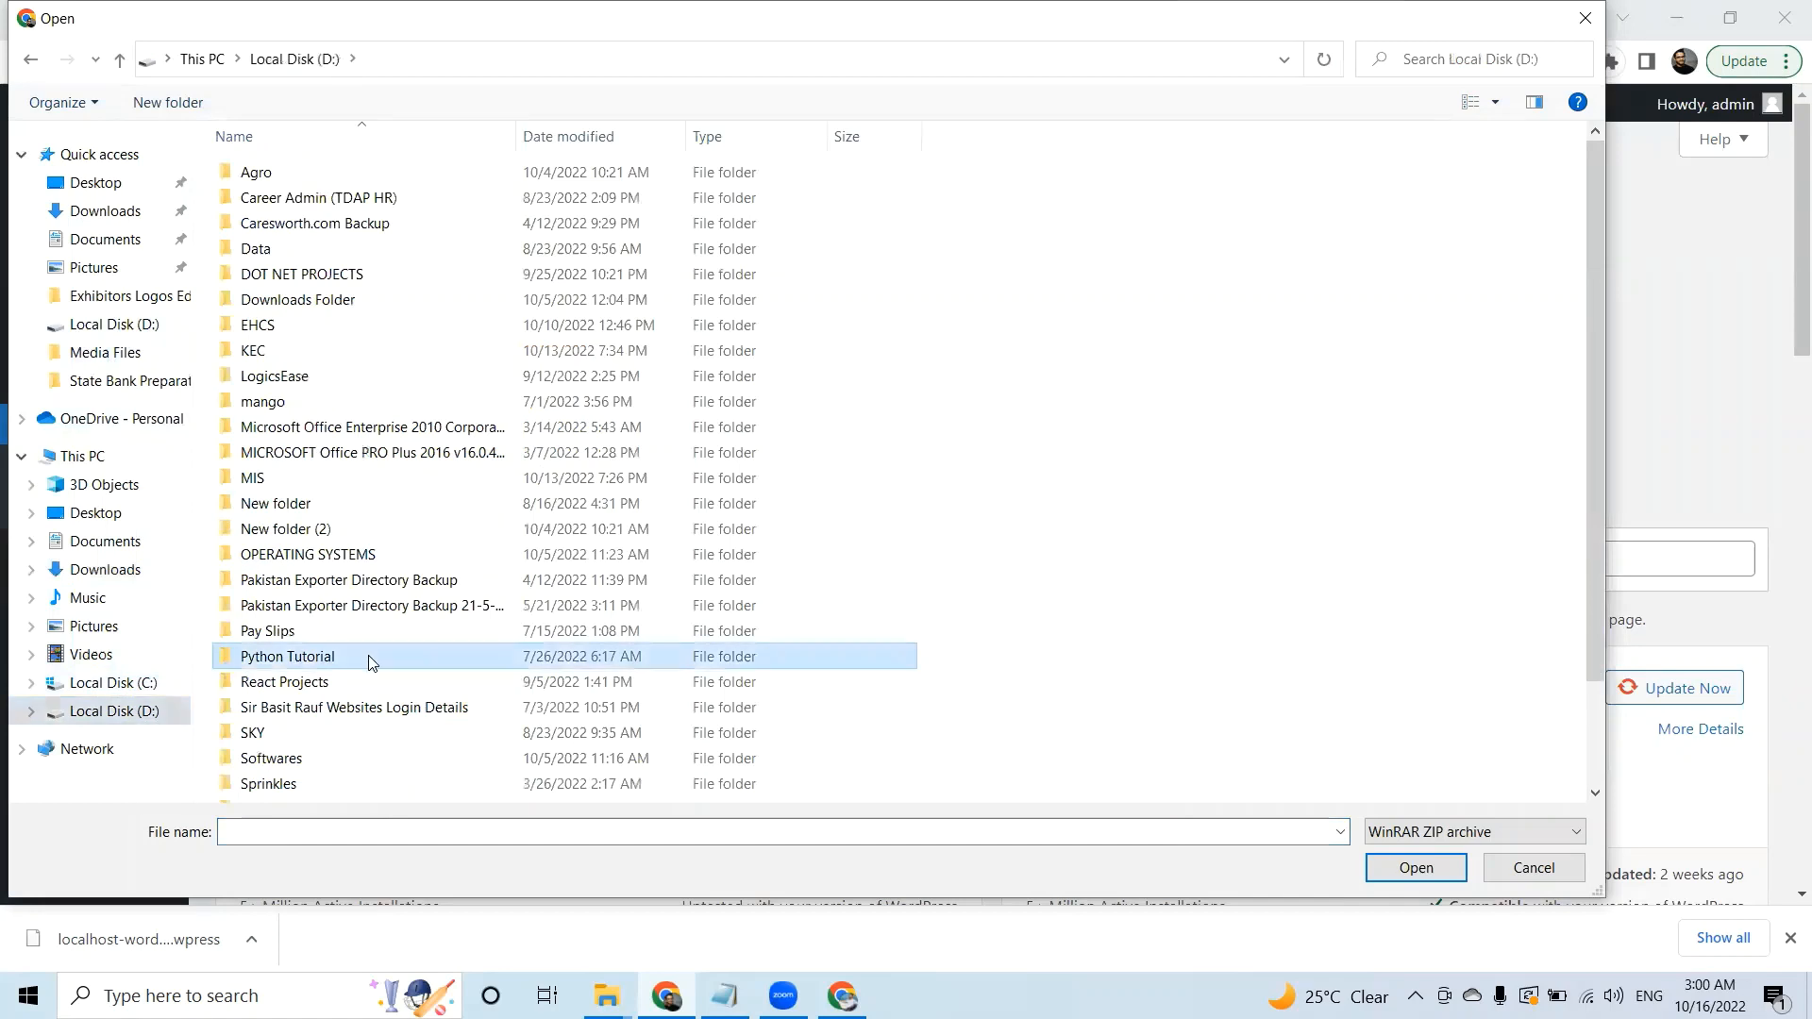
scroll(902, 715, down, 2)
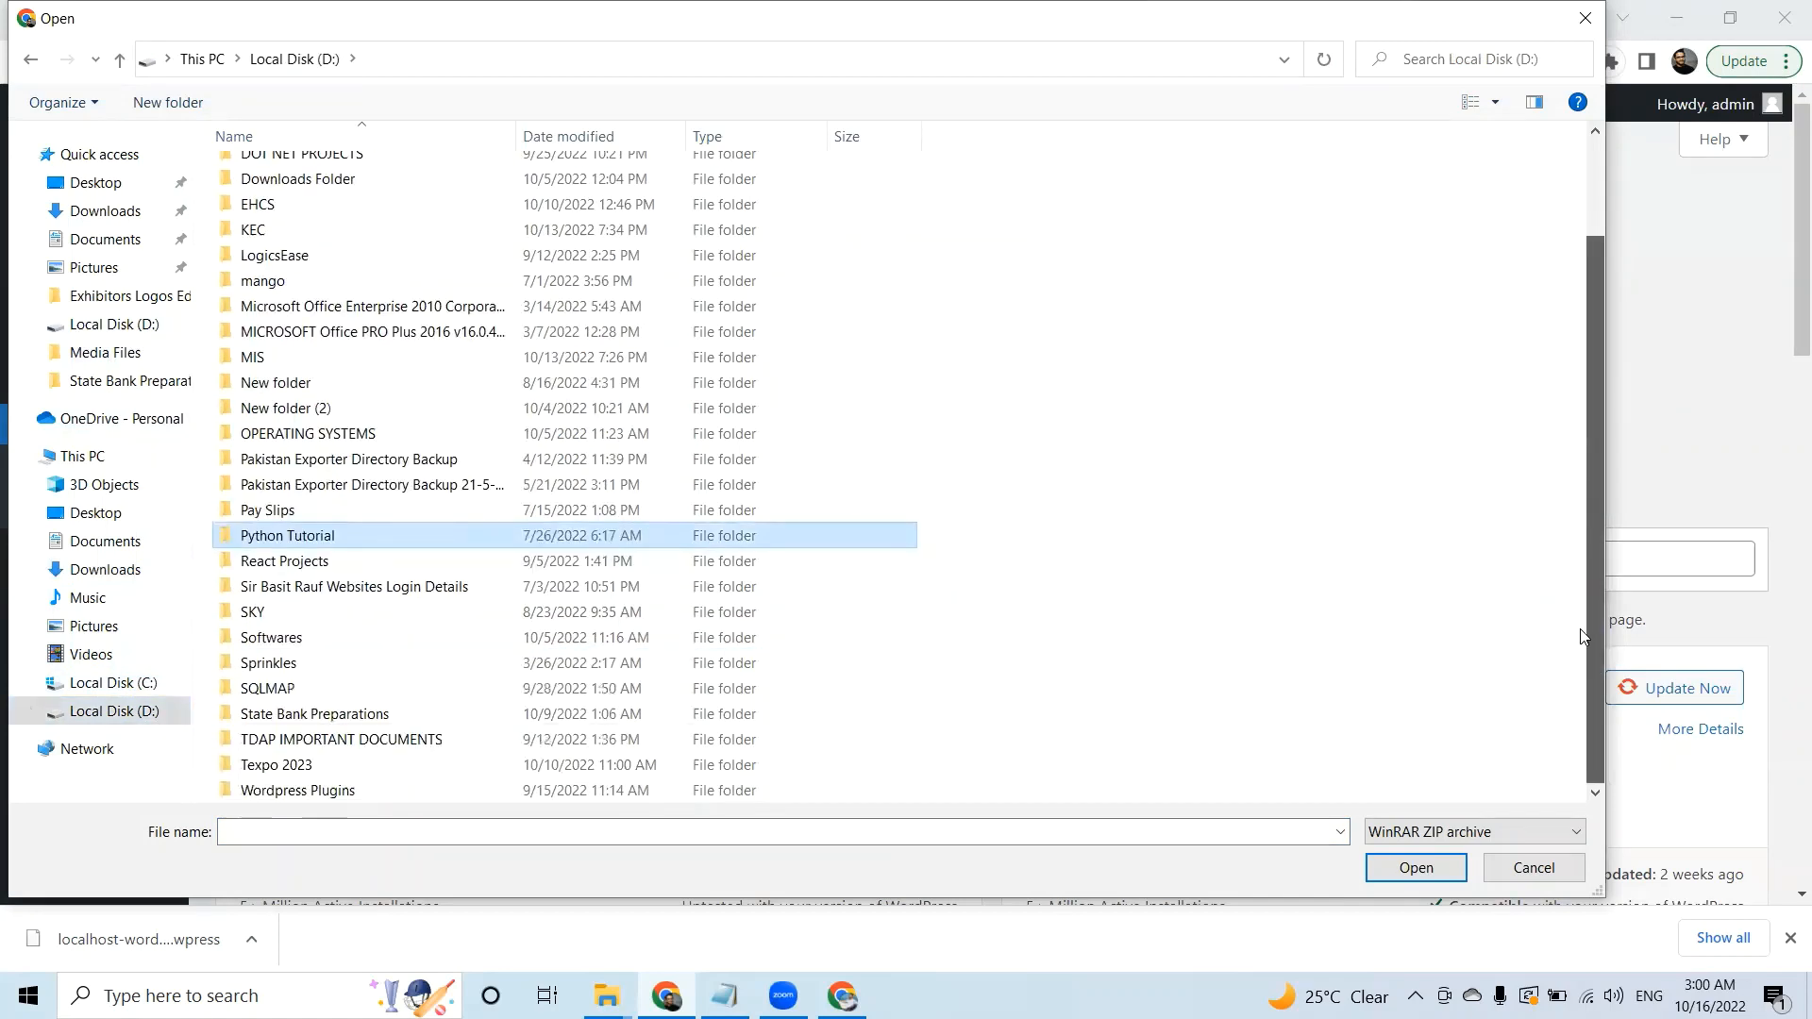
double_click(434, 790)
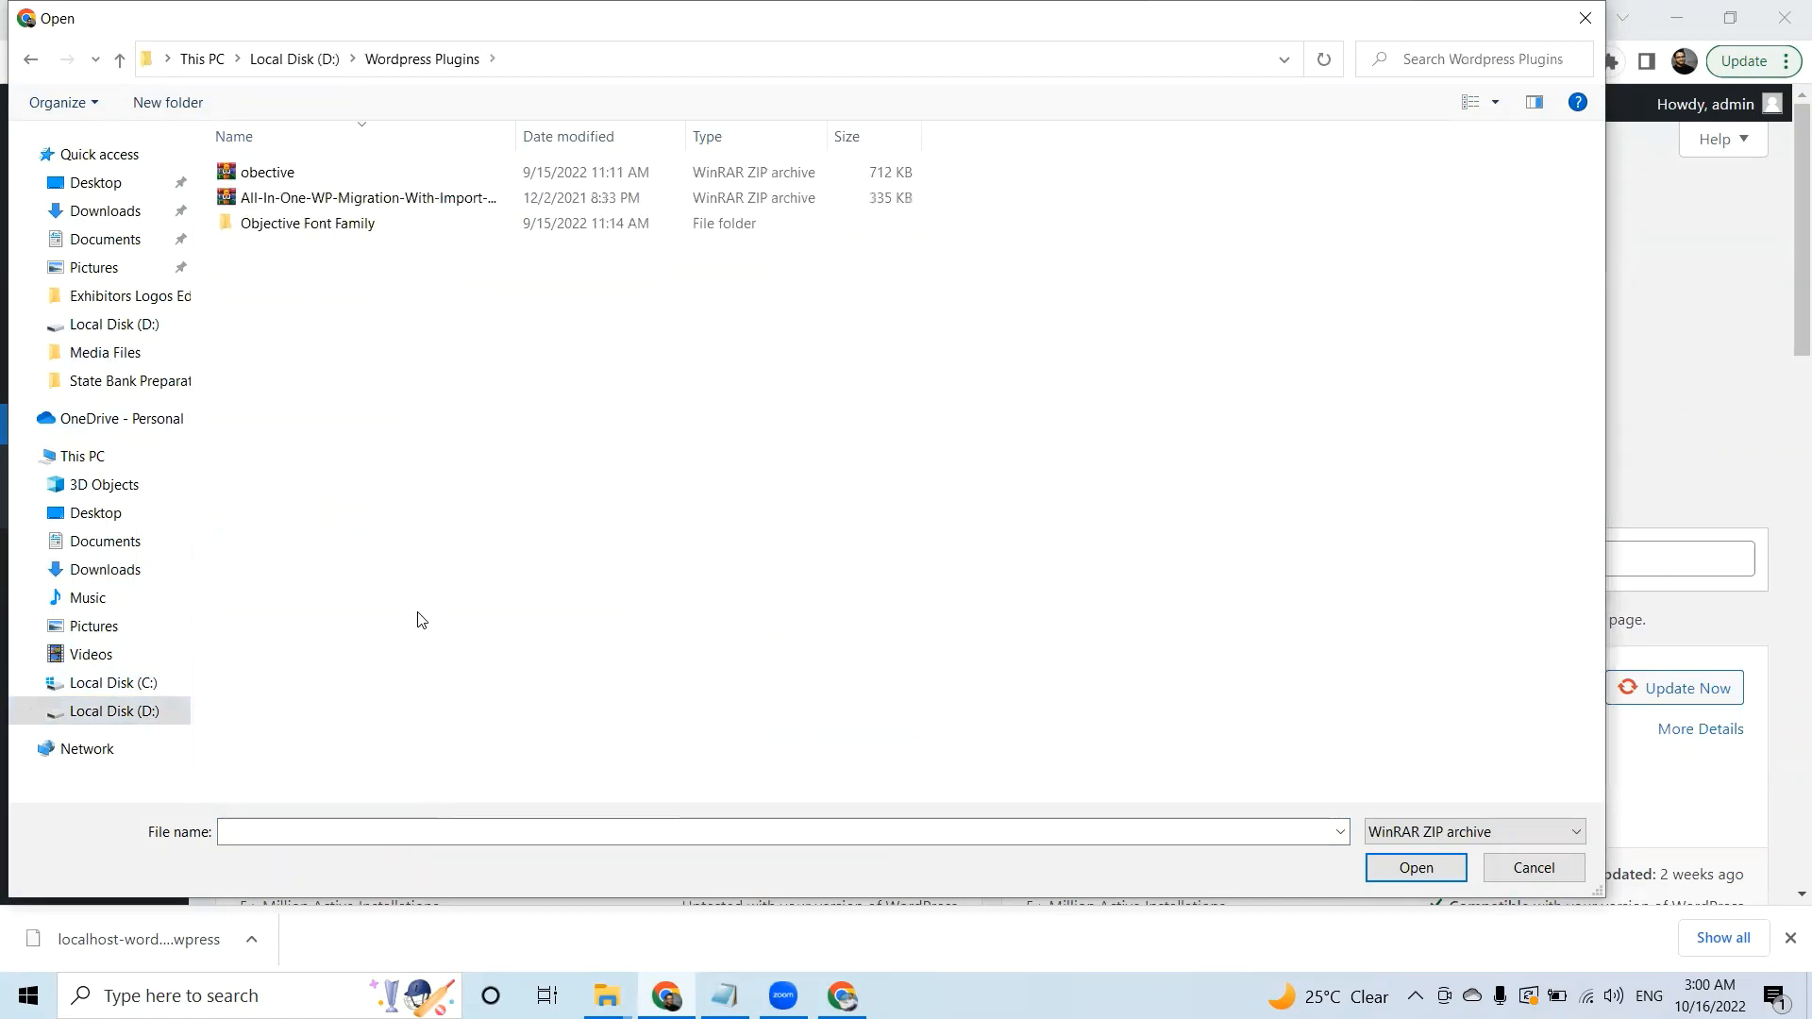
click(333, 210)
click(356, 205)
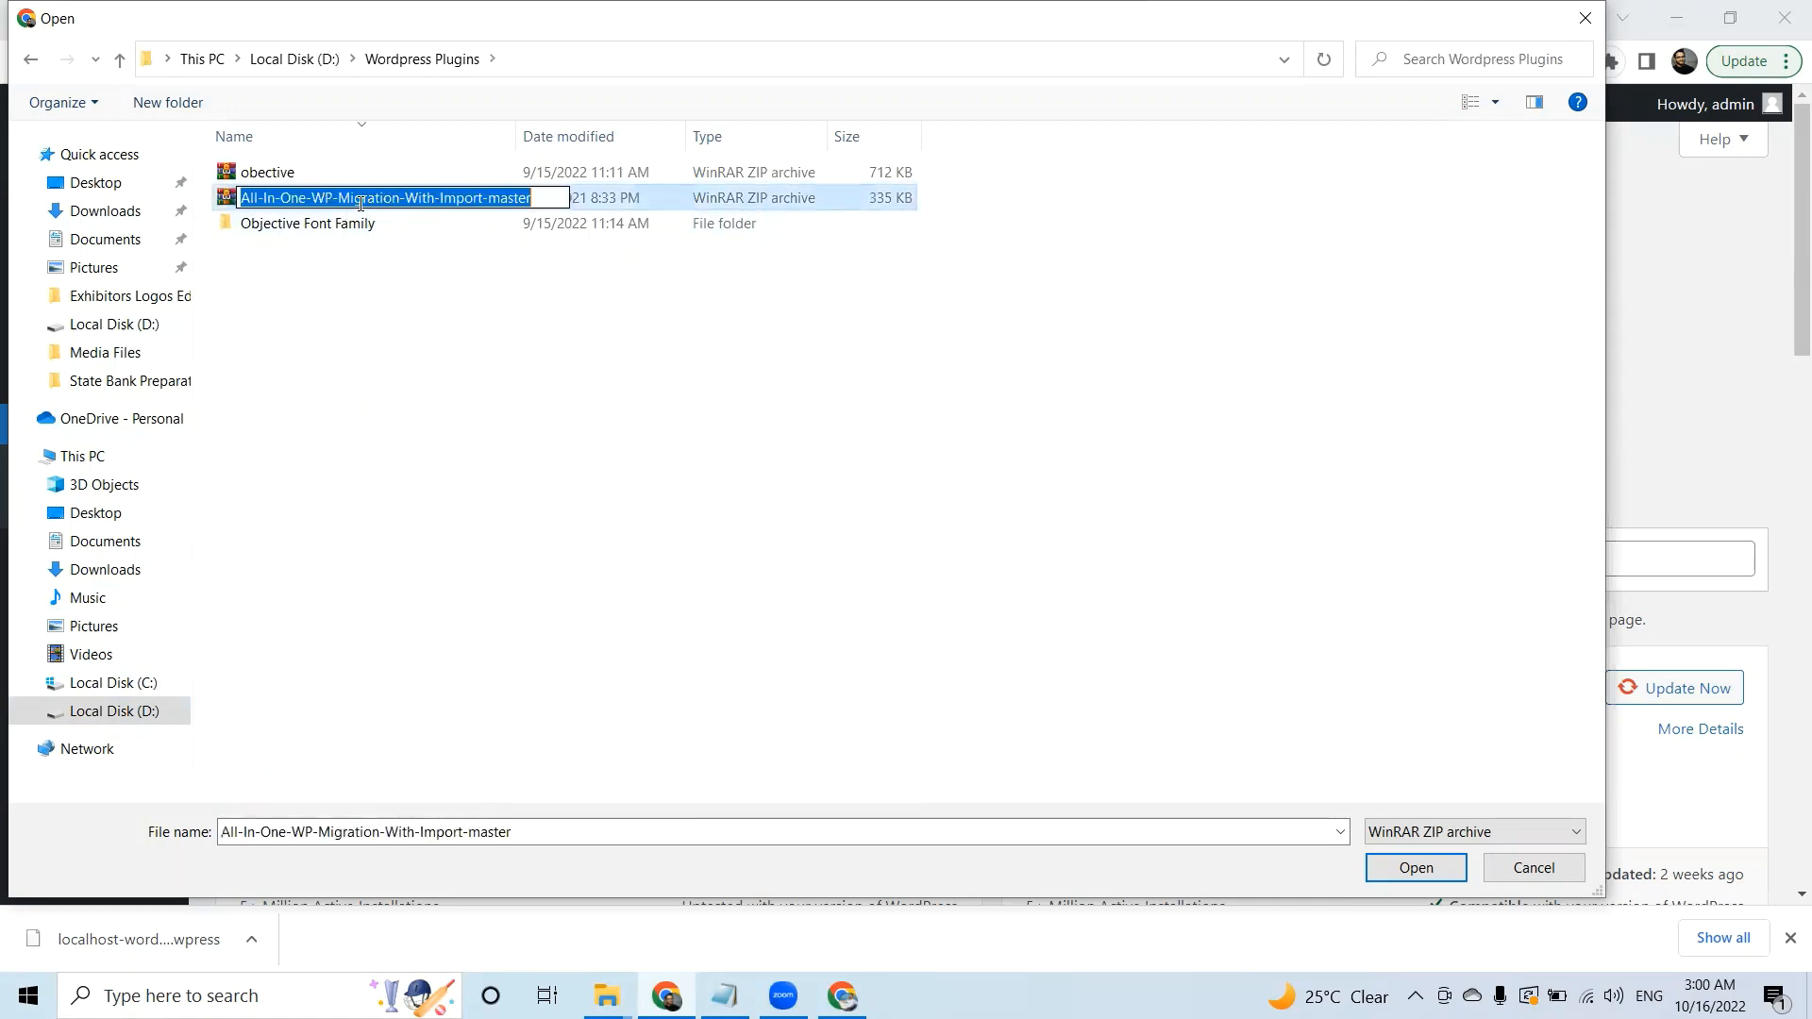
double_click(372, 197)
click(671, 197)
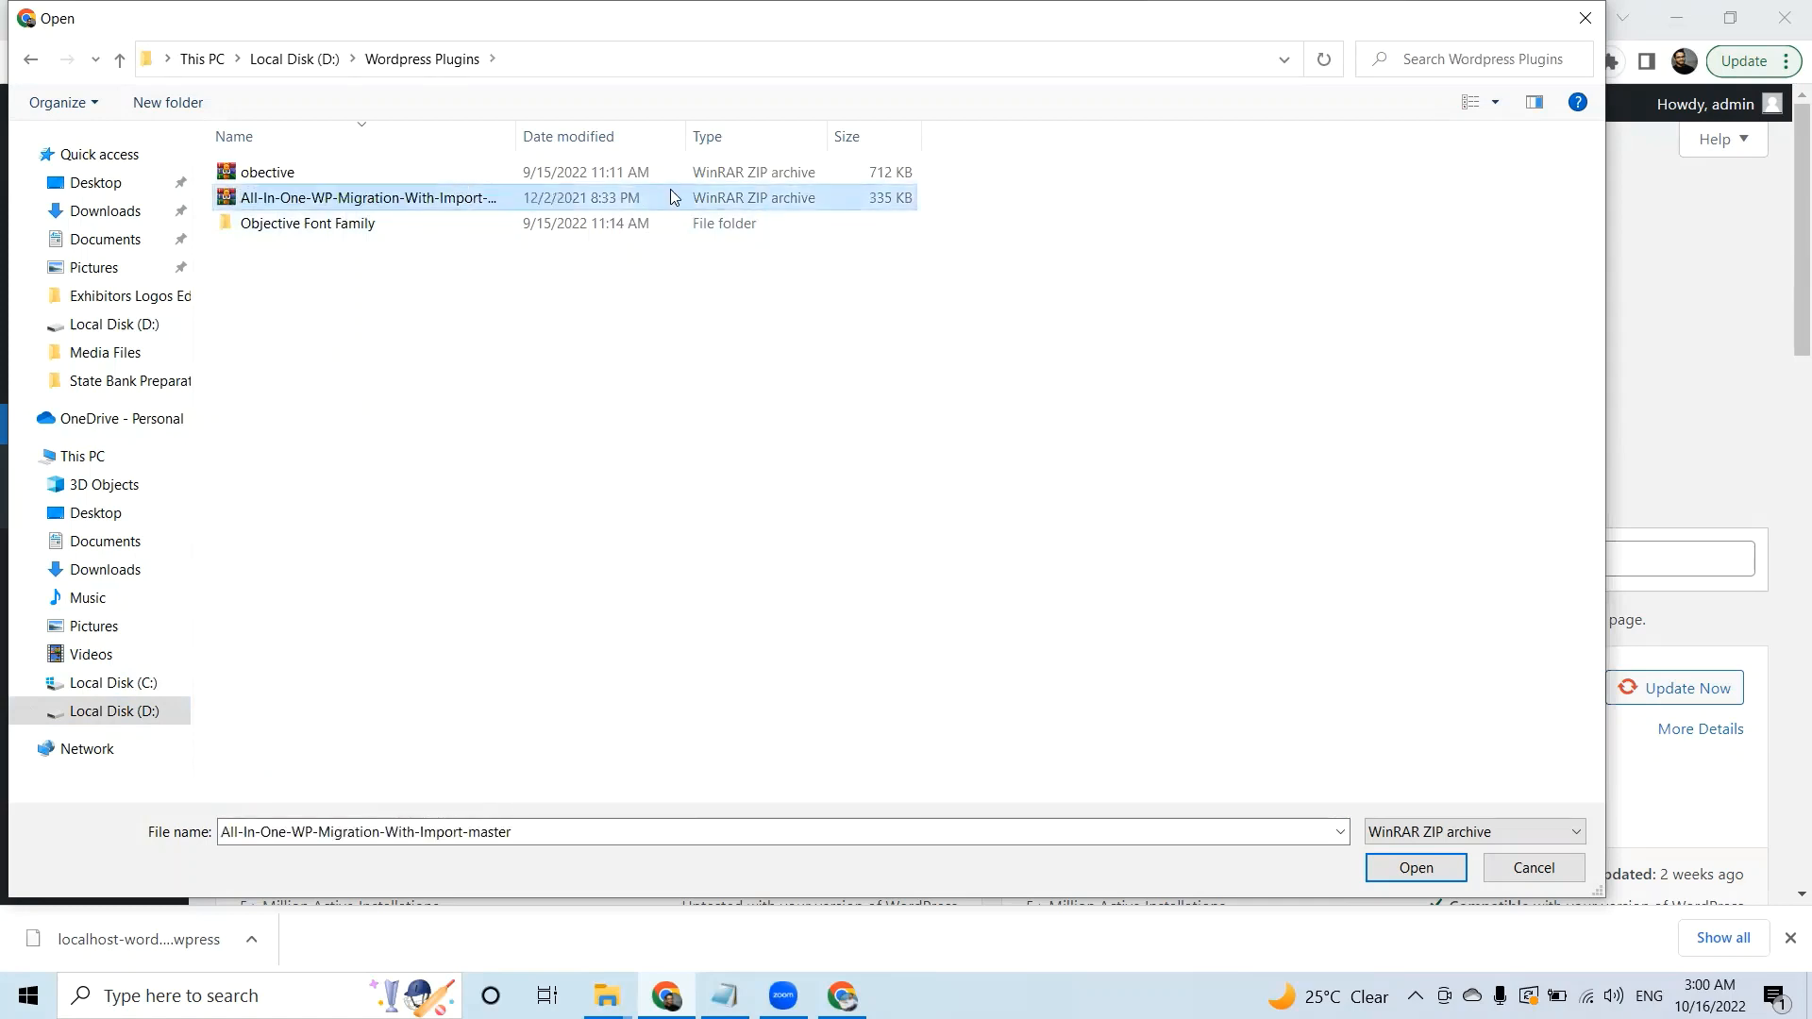
double_click(431, 199)
Install and activate the migration plugin, then open its Import page.
click(1185, 380)
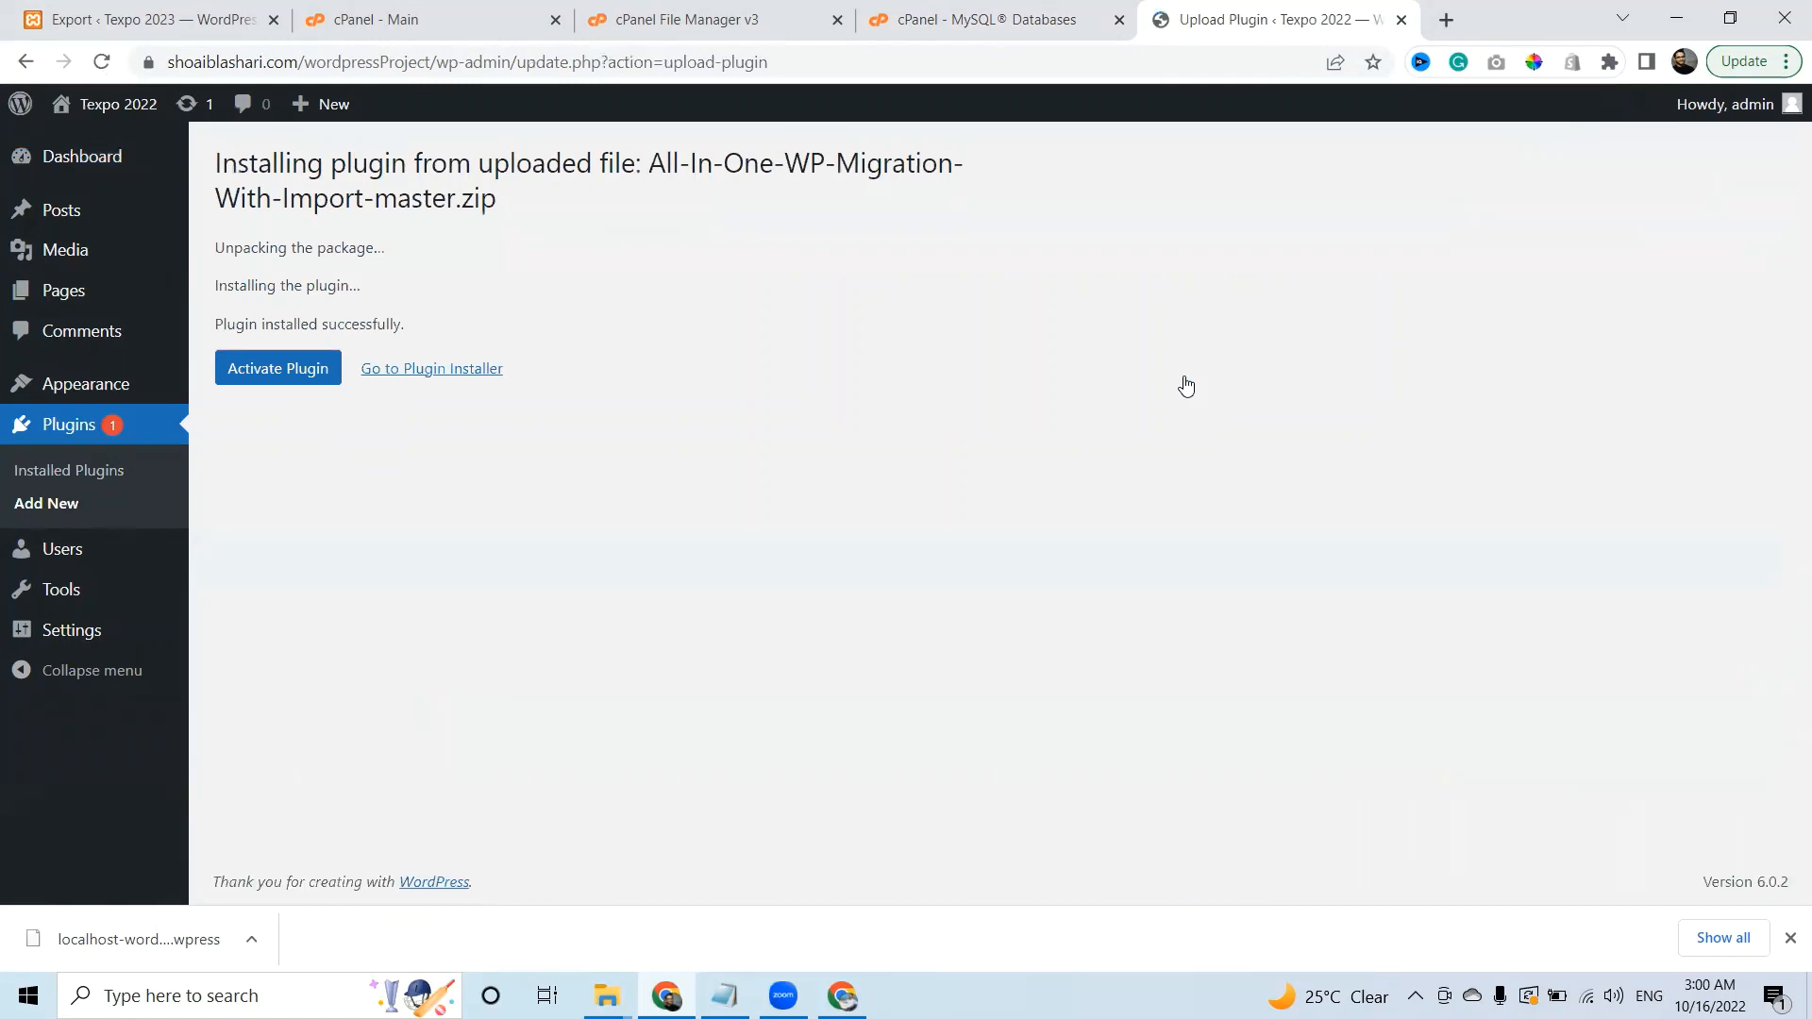
click(277, 376)
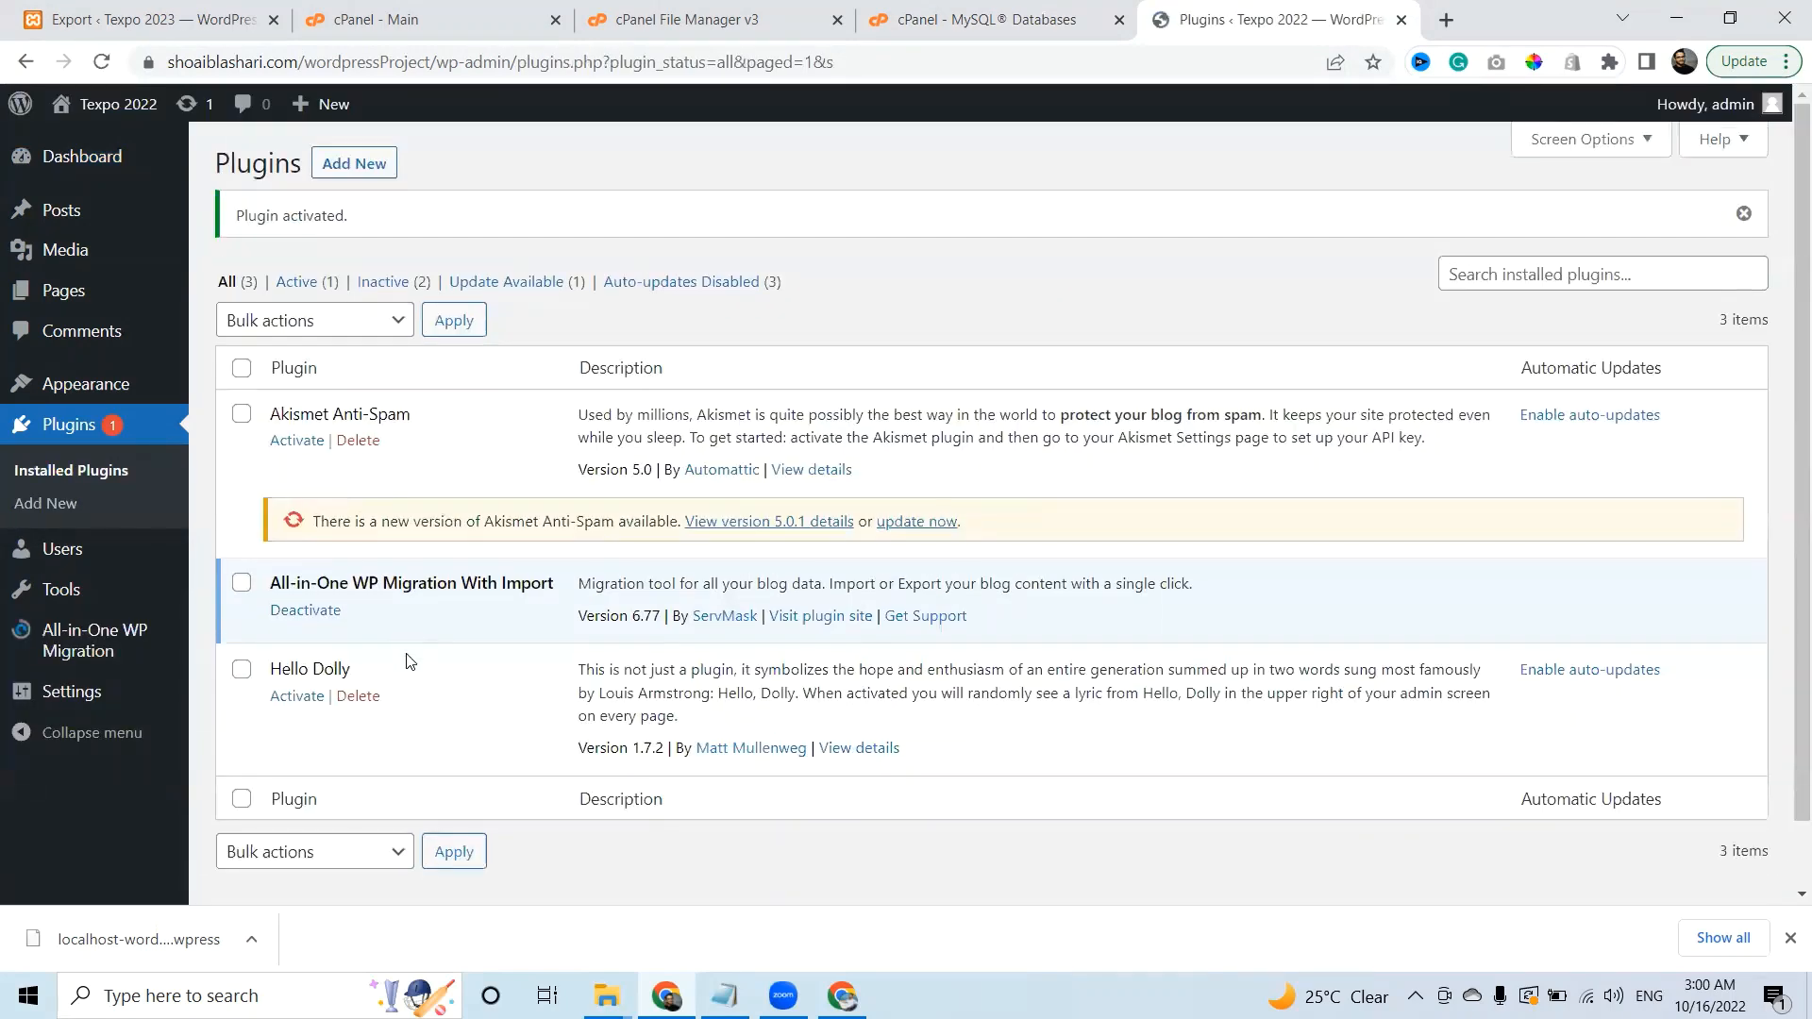
mouse_move(71, 660)
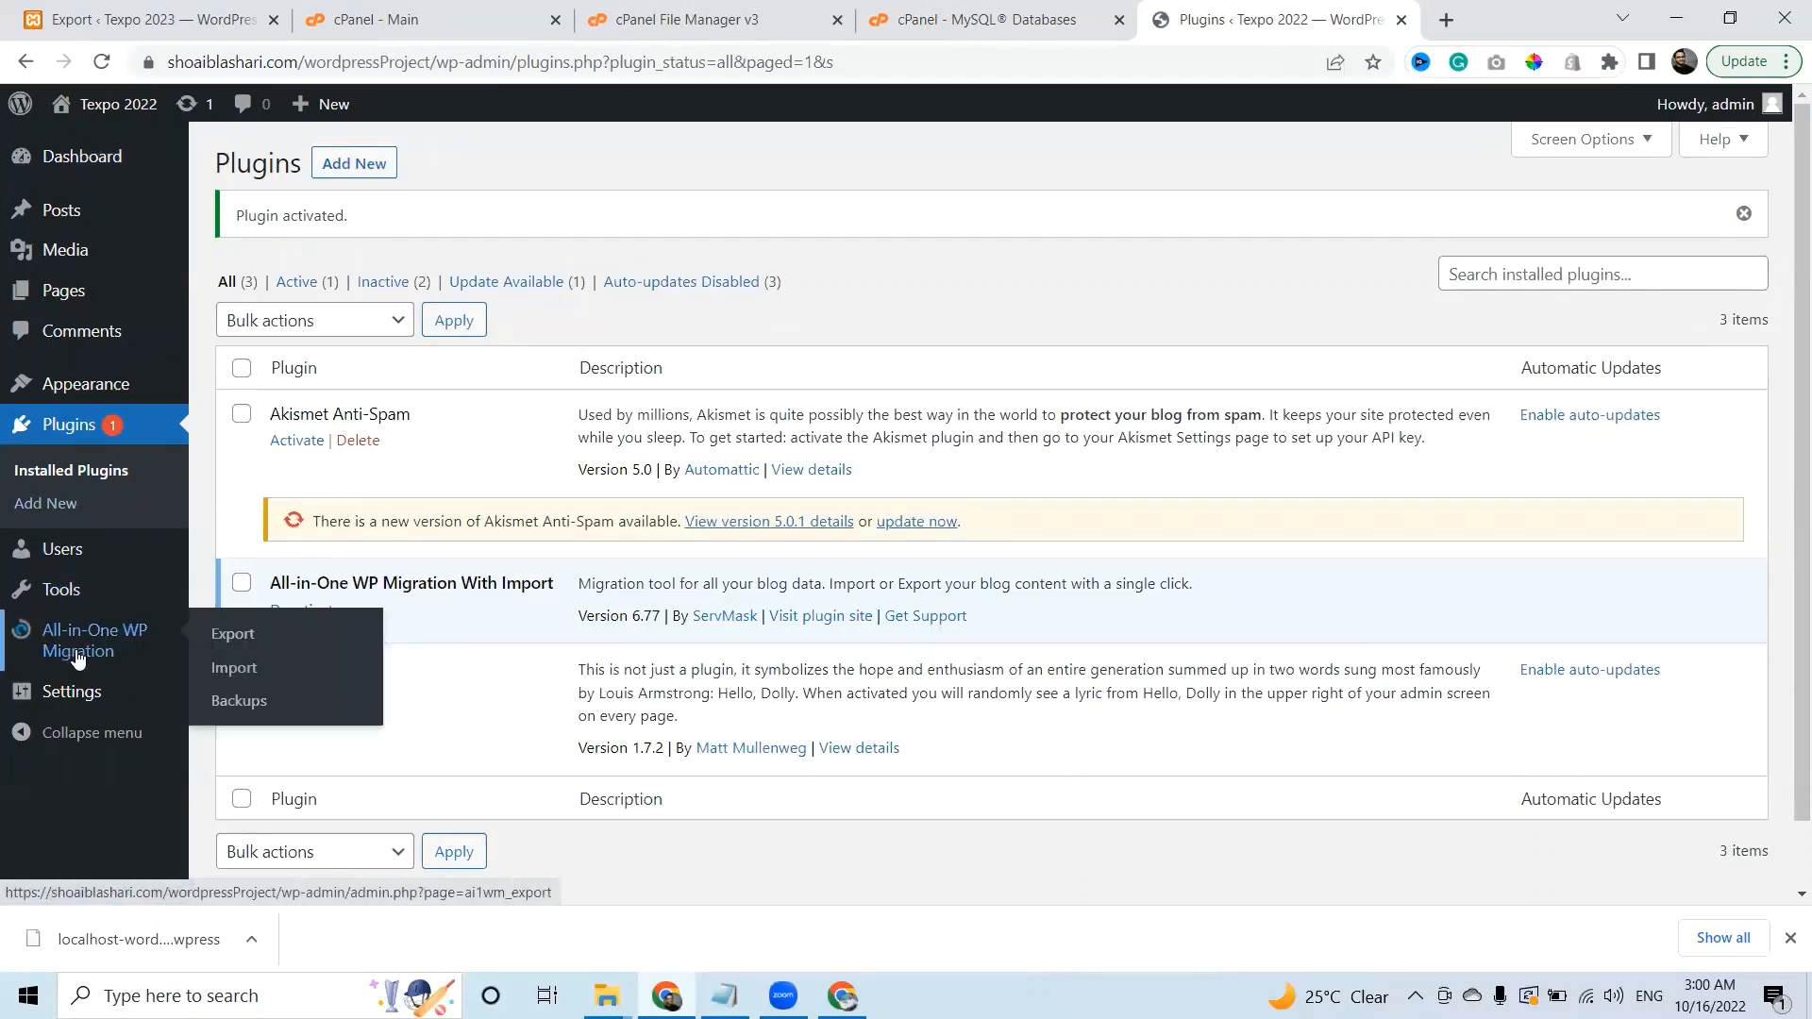
click(234, 669)
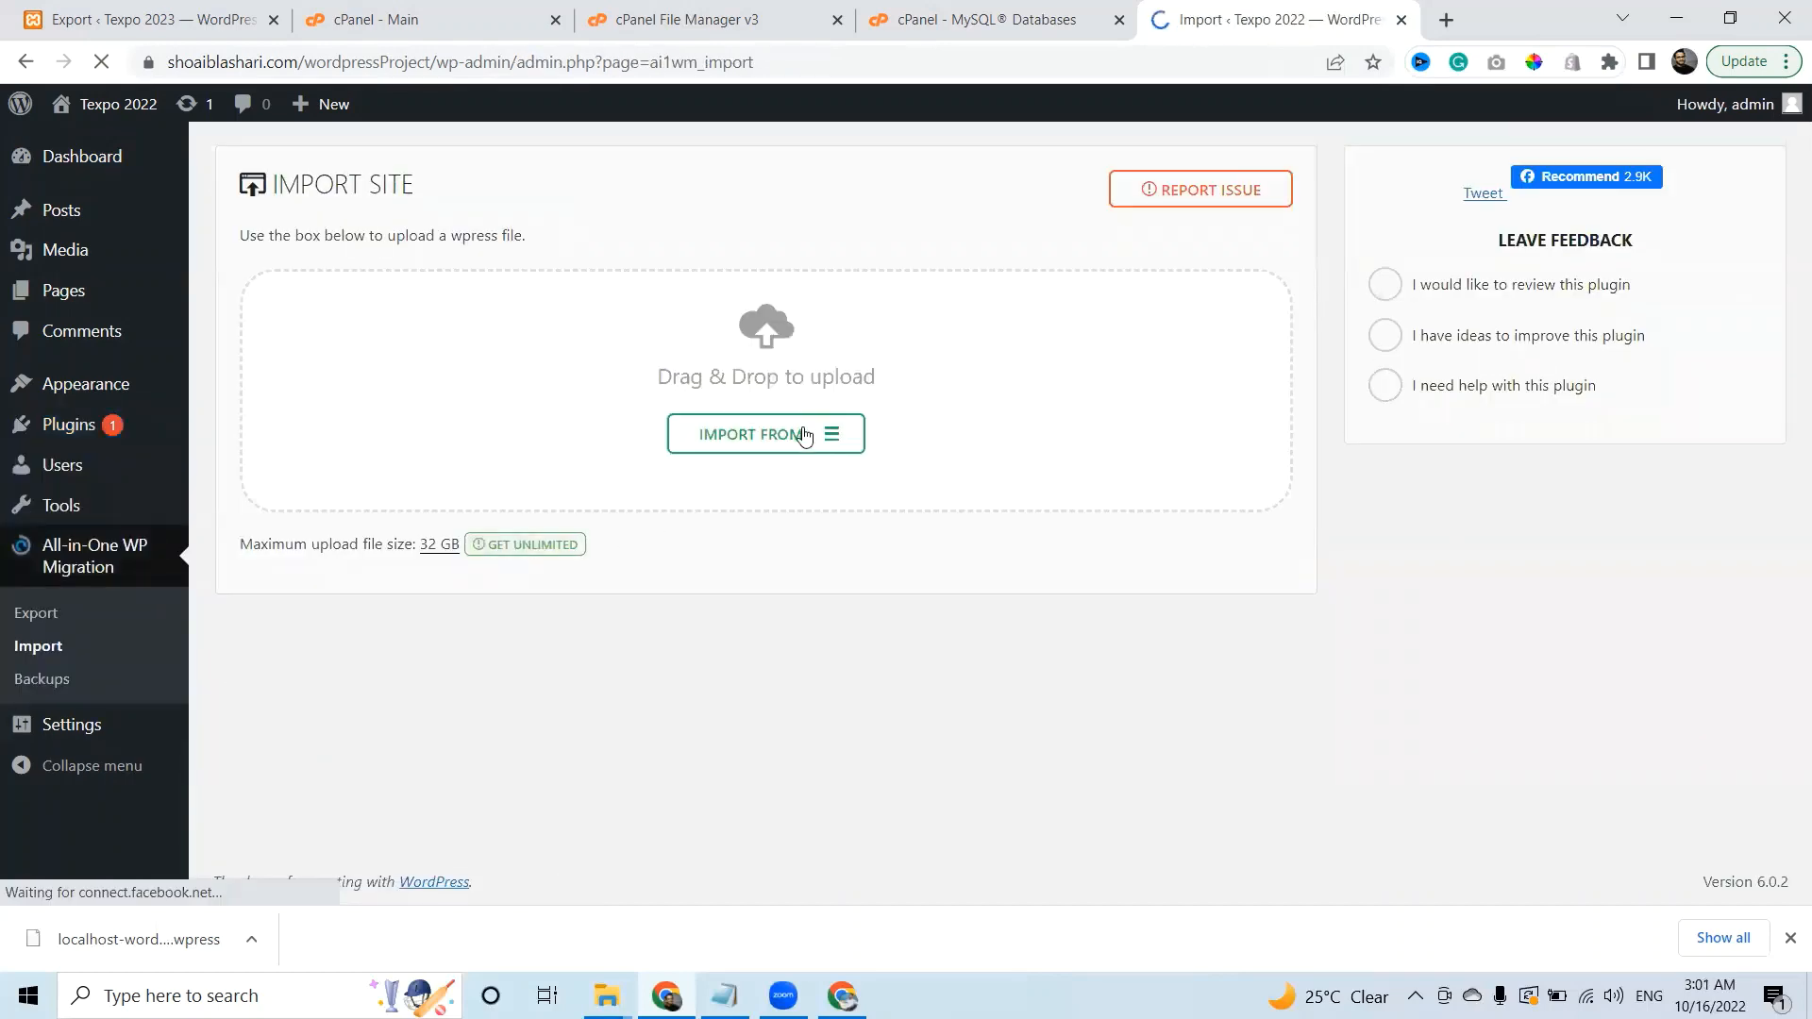
Import the .wpress backup from Downloads as a file, confirm overwriting the site, and close the success message.
click(802, 434)
click(704, 471)
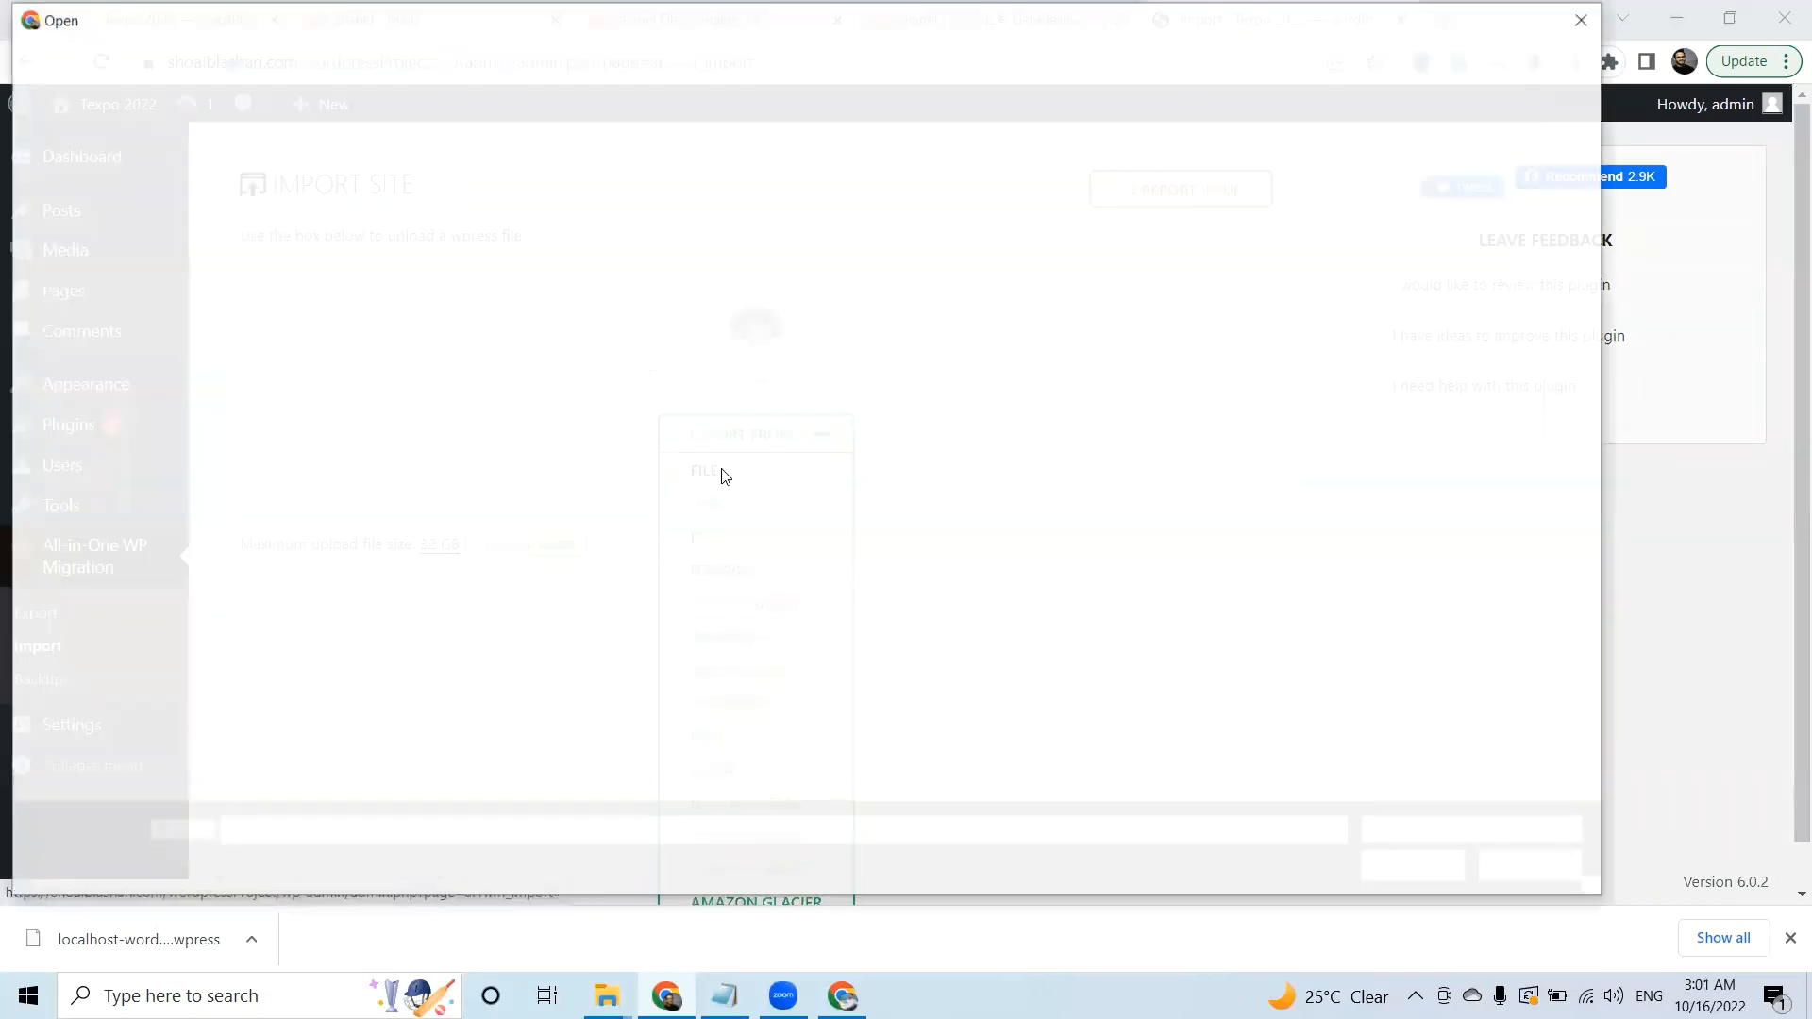
click(107, 207)
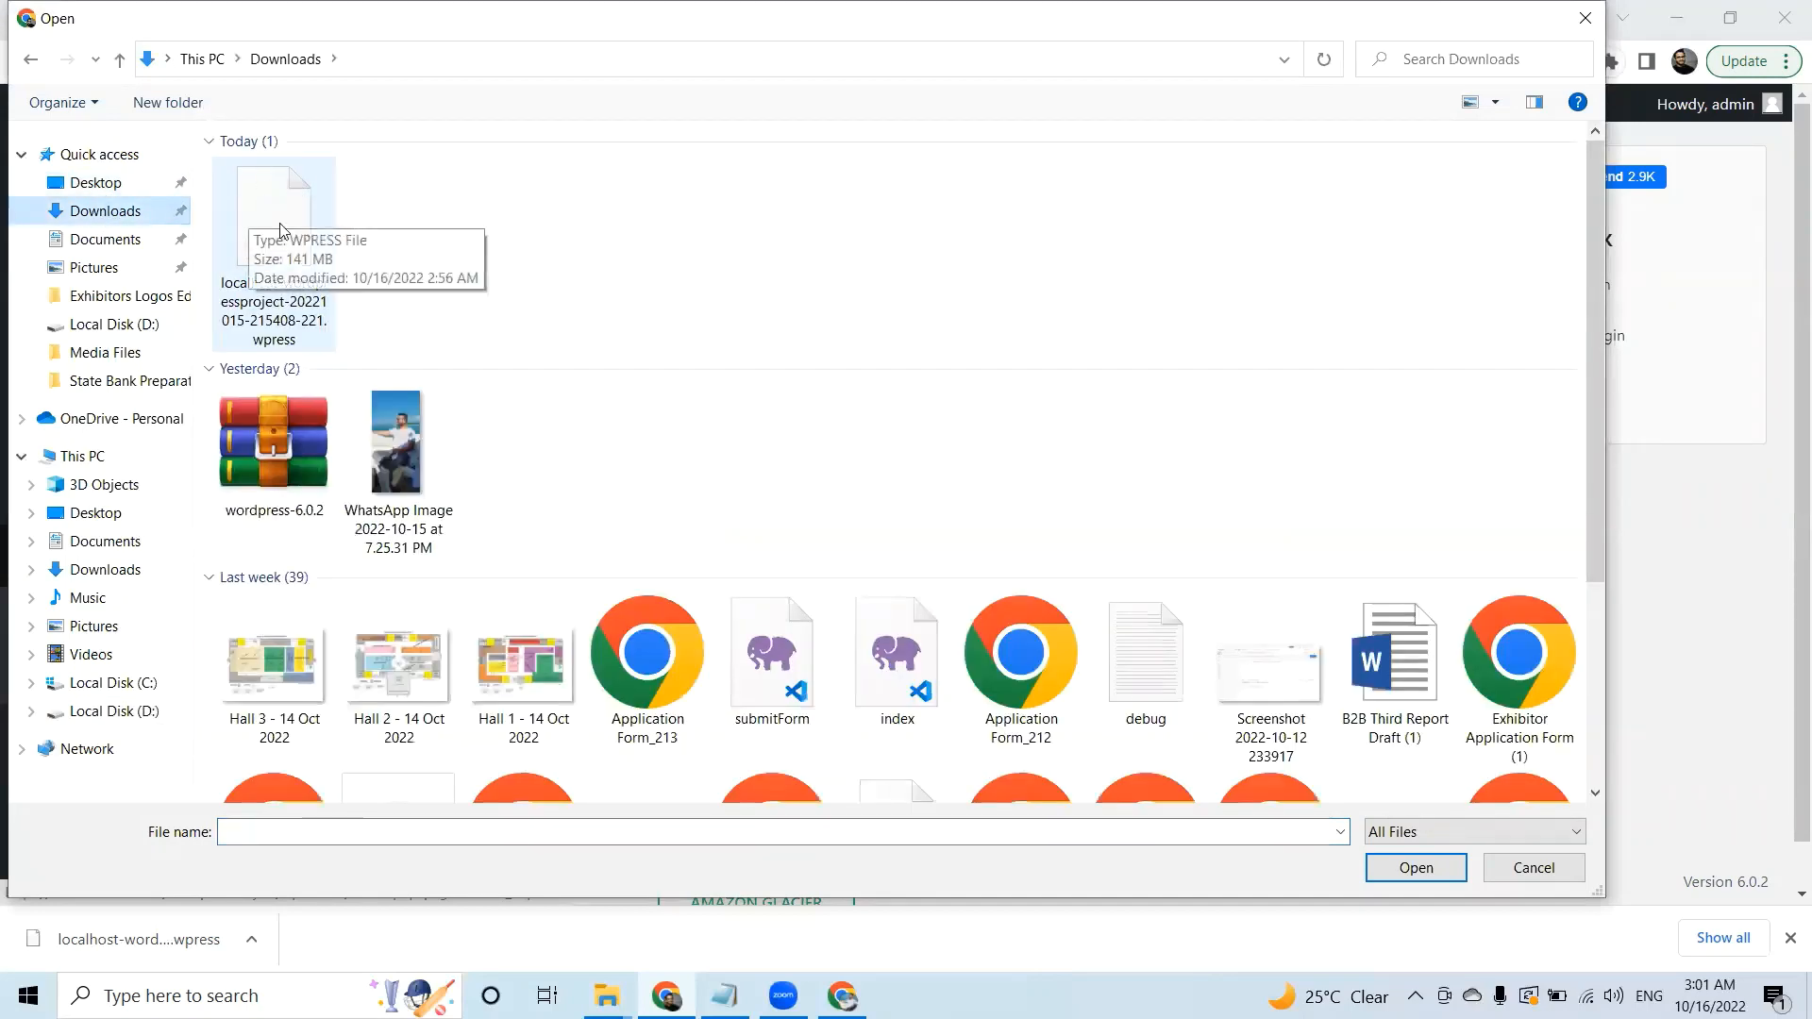
click(260, 208)
double_click(265, 251)
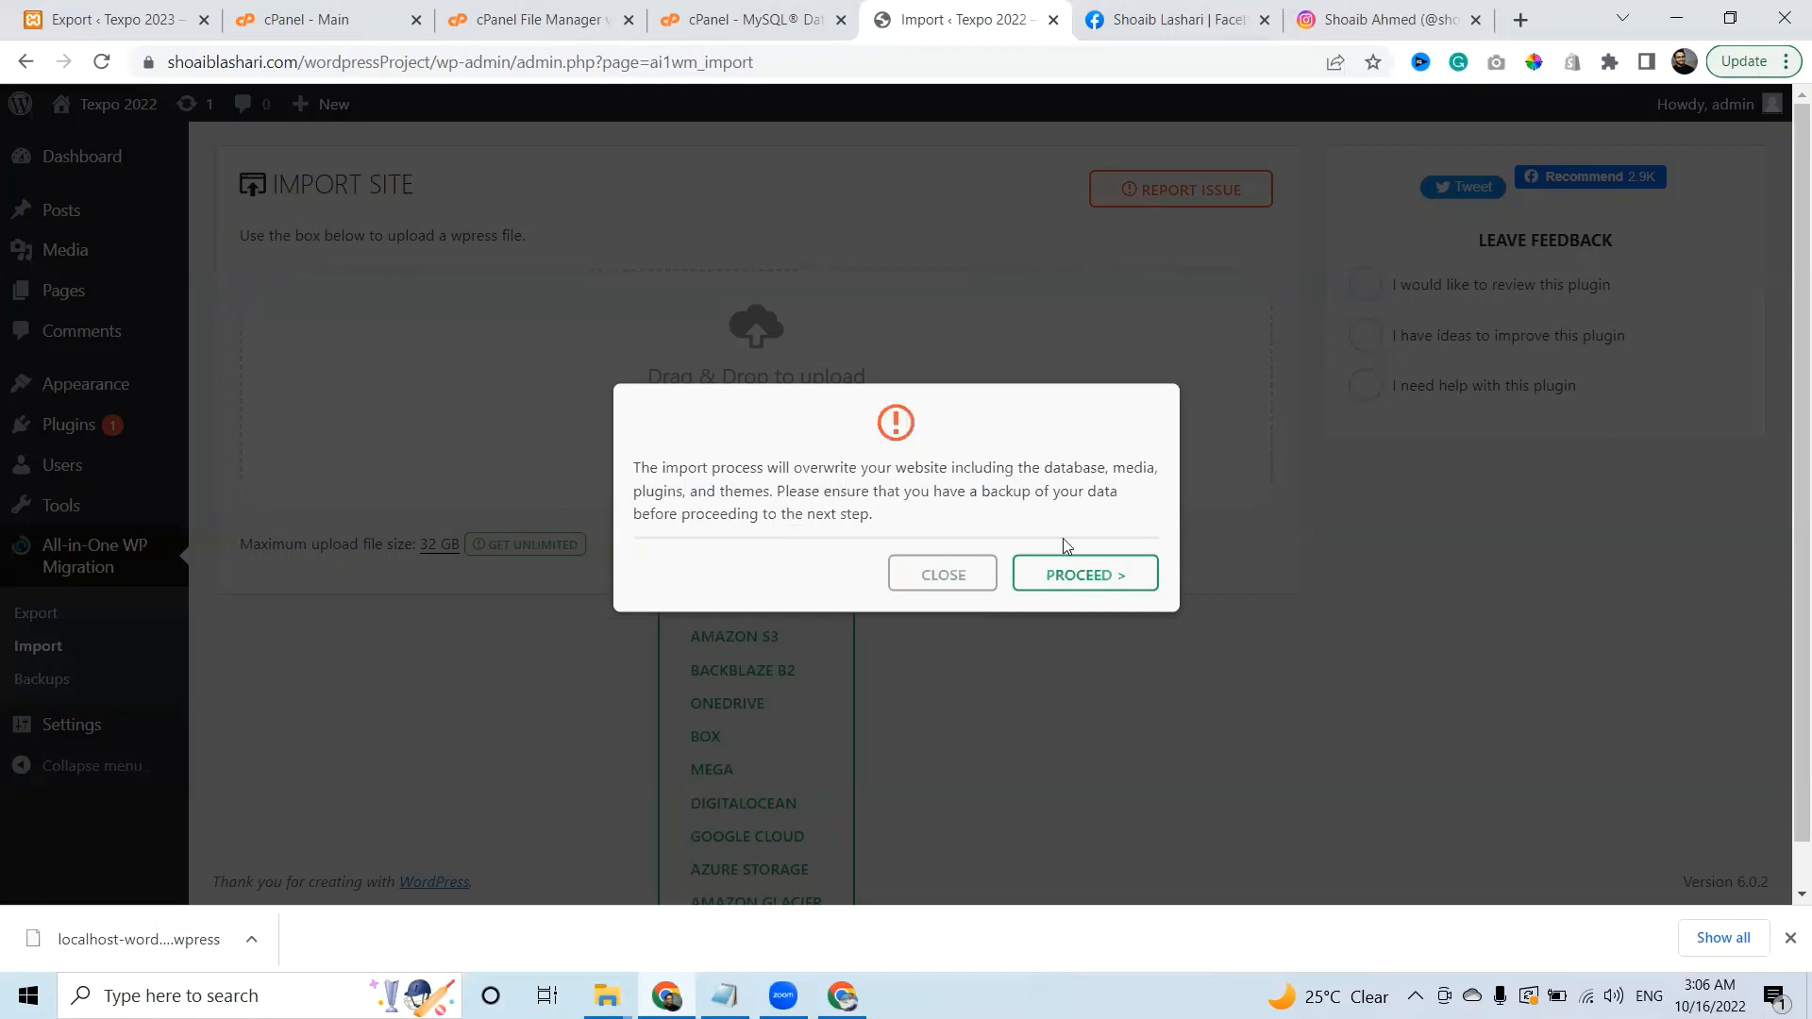
click(1091, 577)
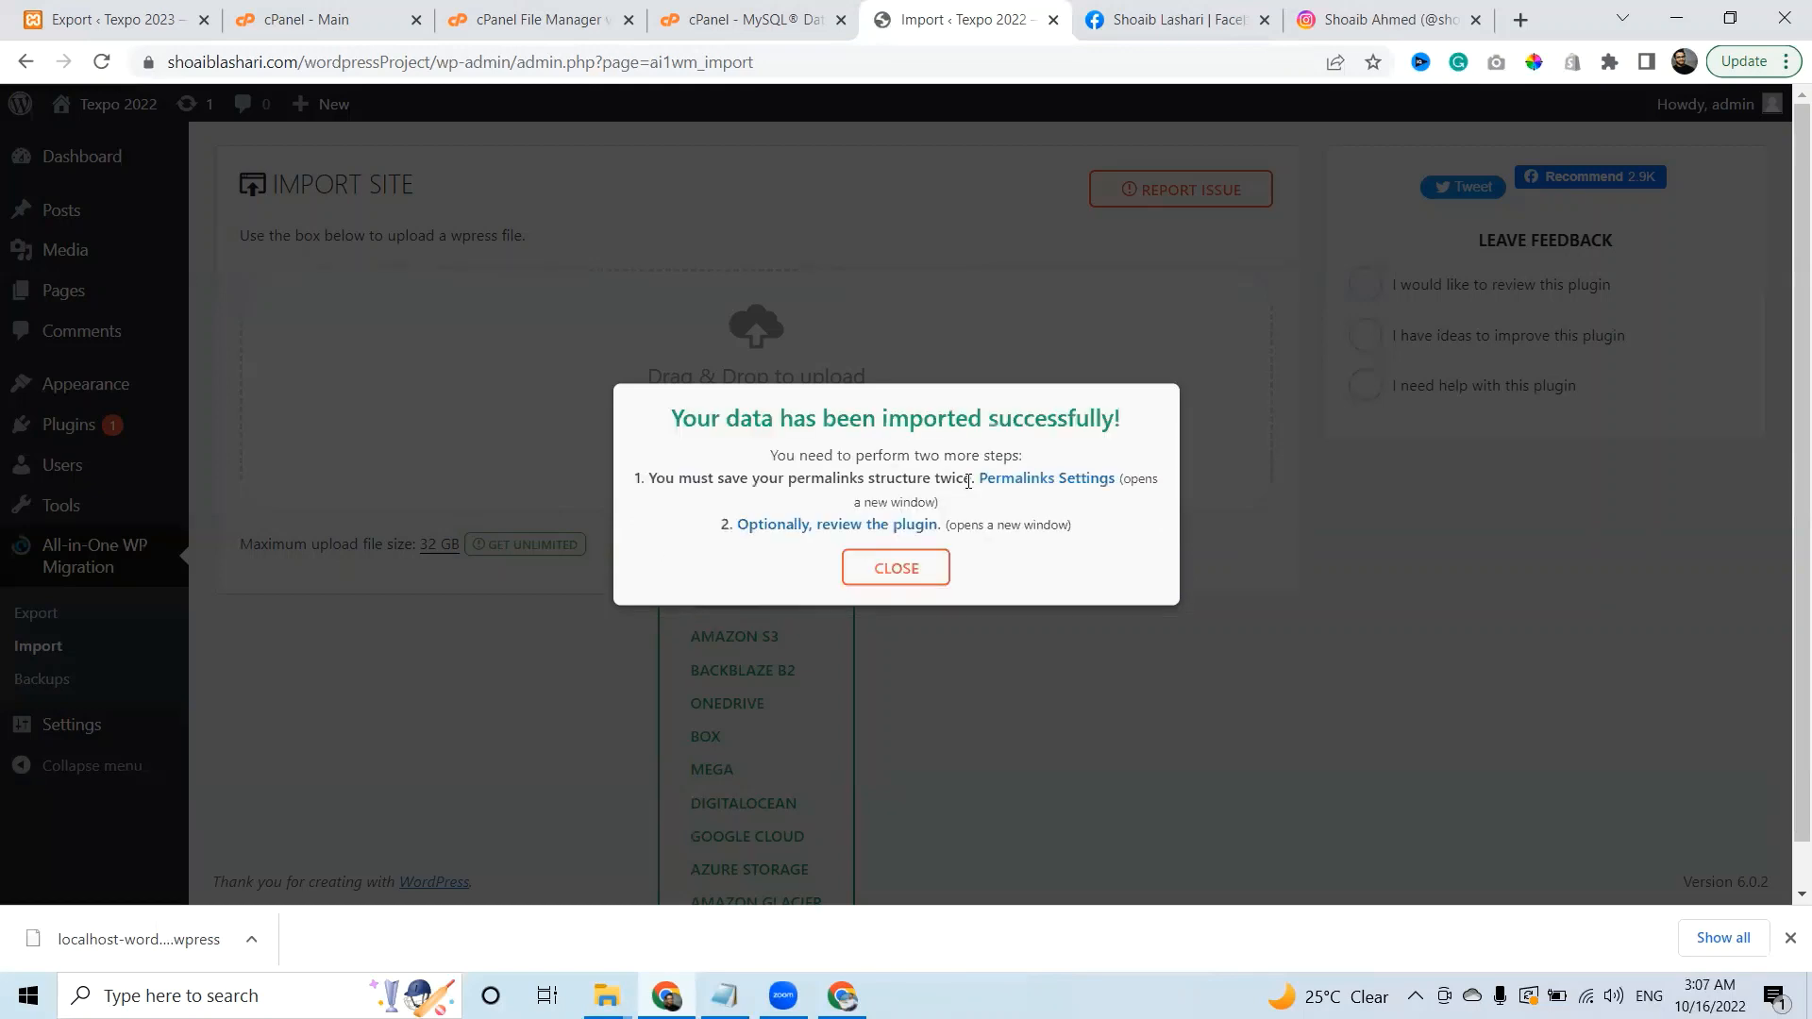
click(899, 564)
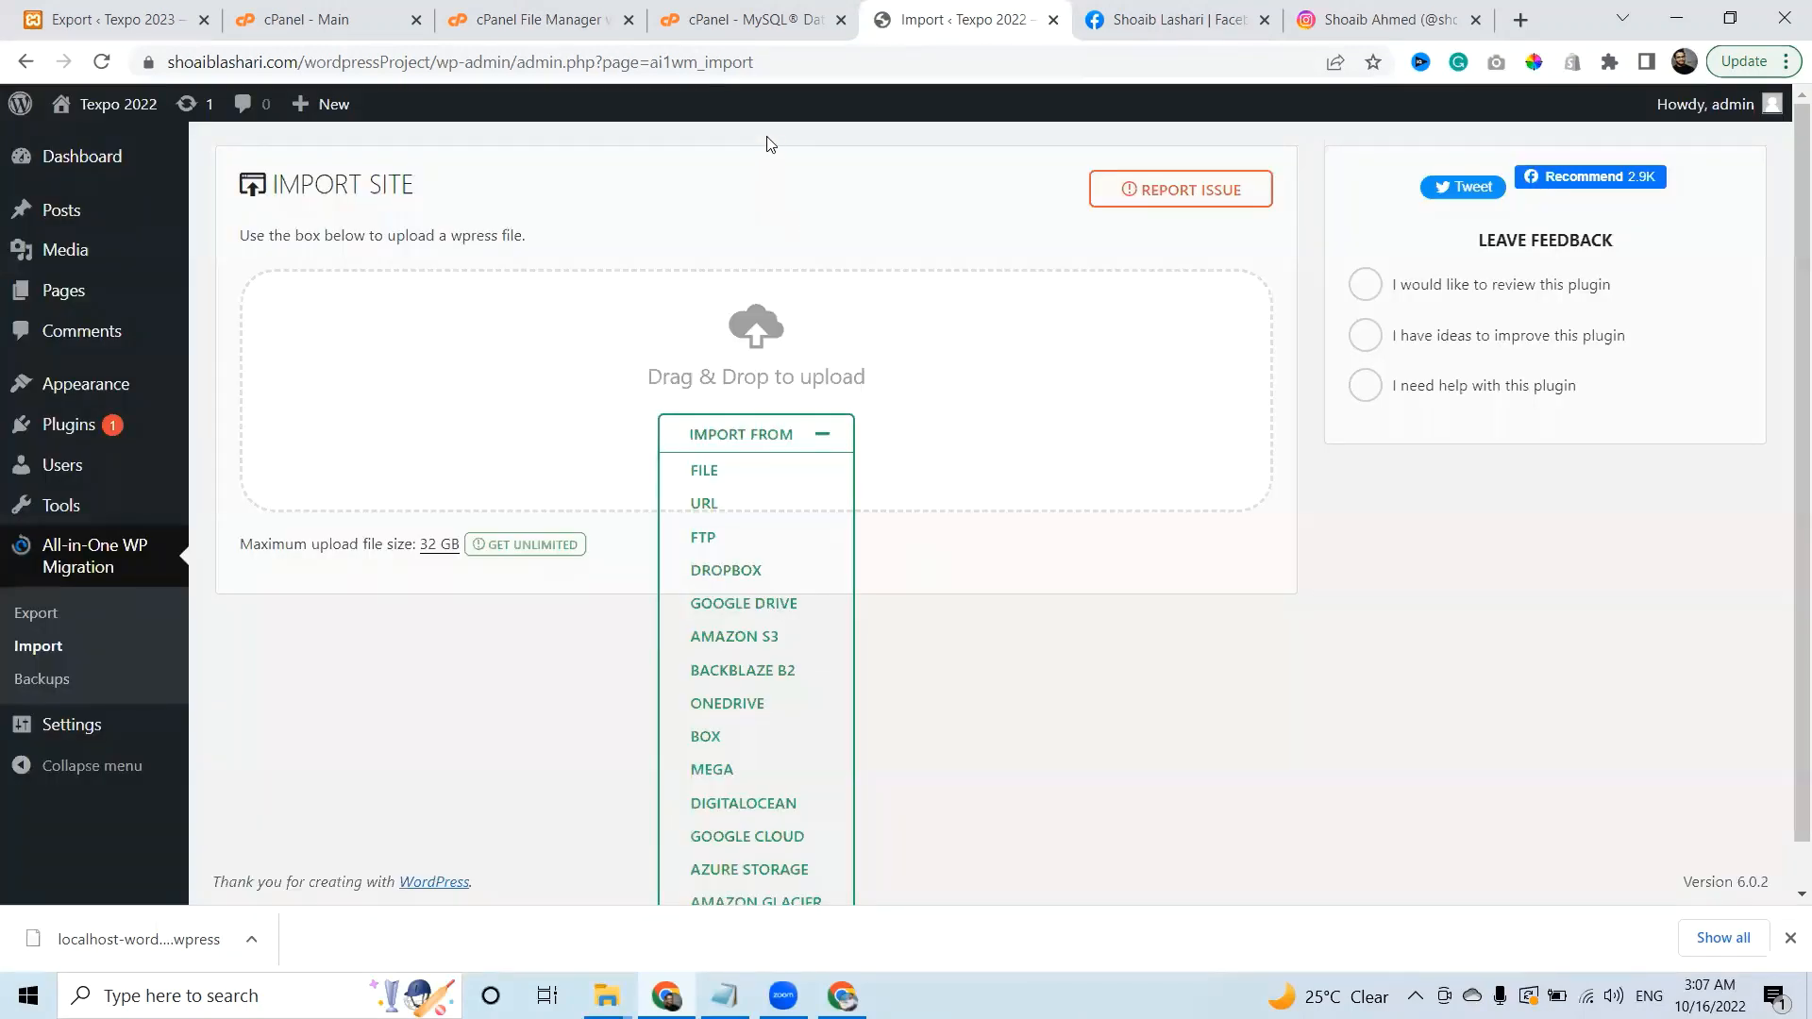
Reload the page and log back in with the admin username and password.
click(821, 71)
key(Return)
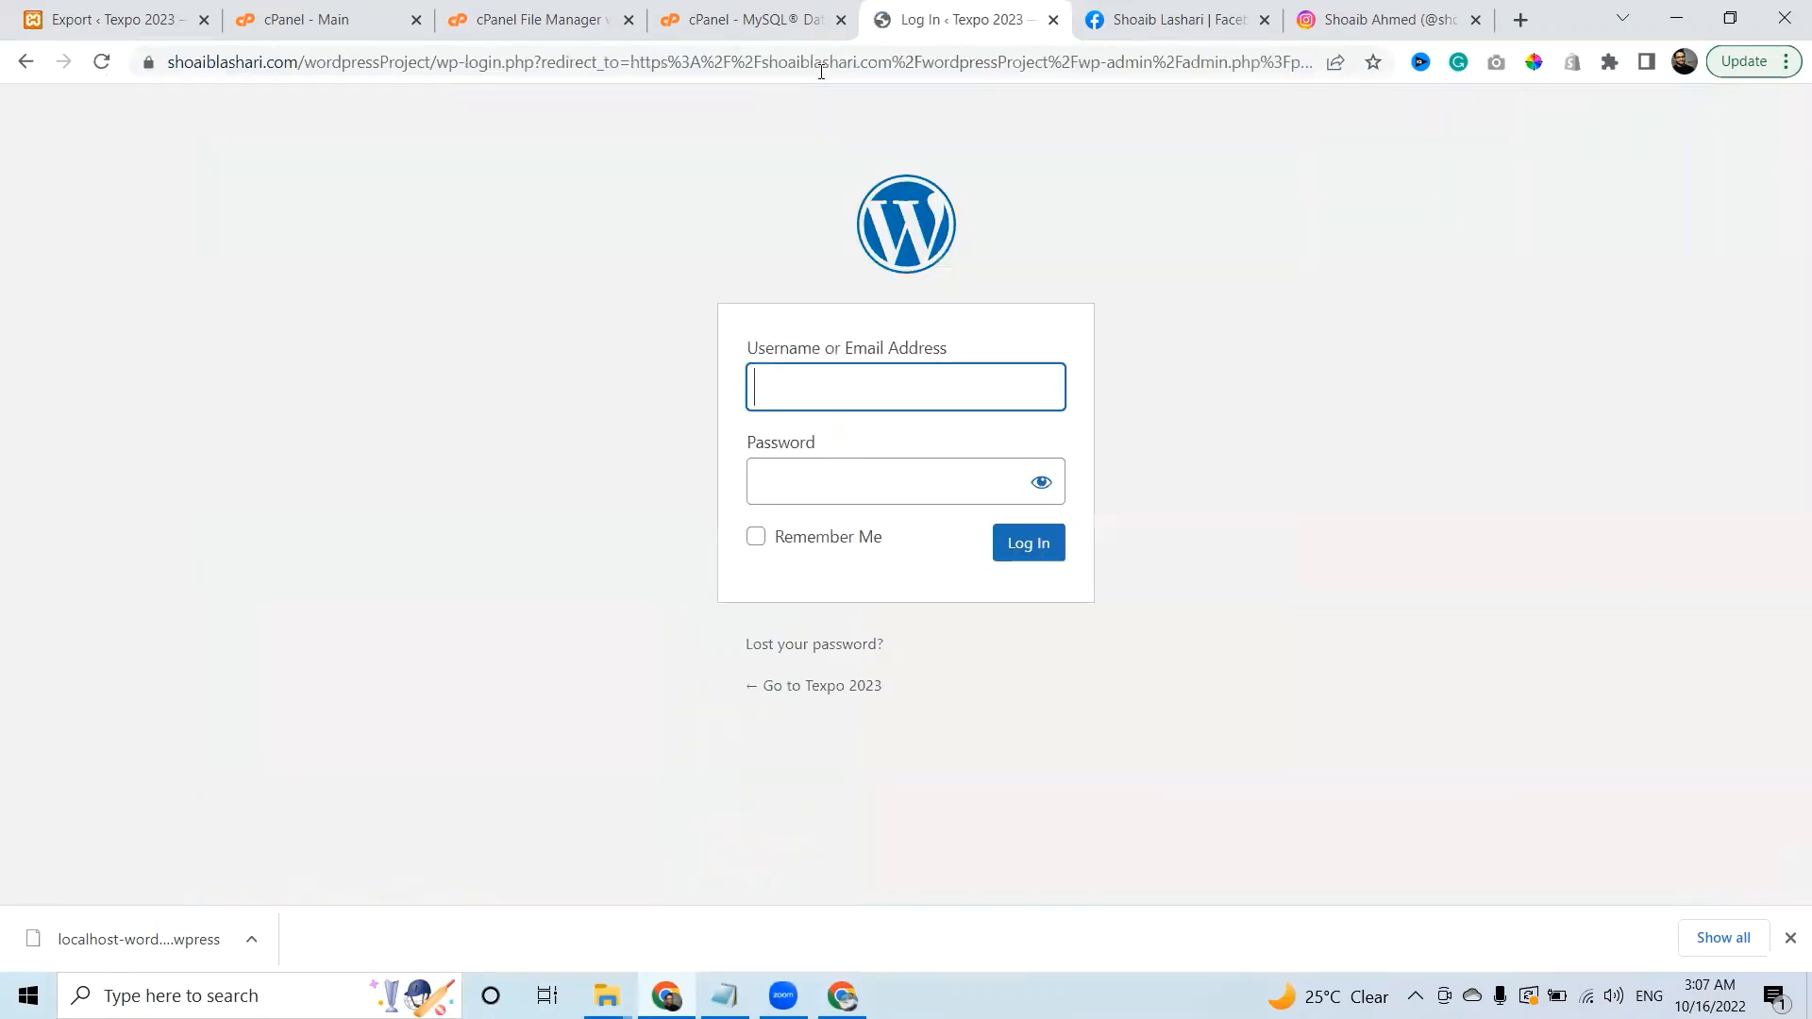
click(899, 394)
text(admin)
key(Tab)
text(admin)
key(Return)
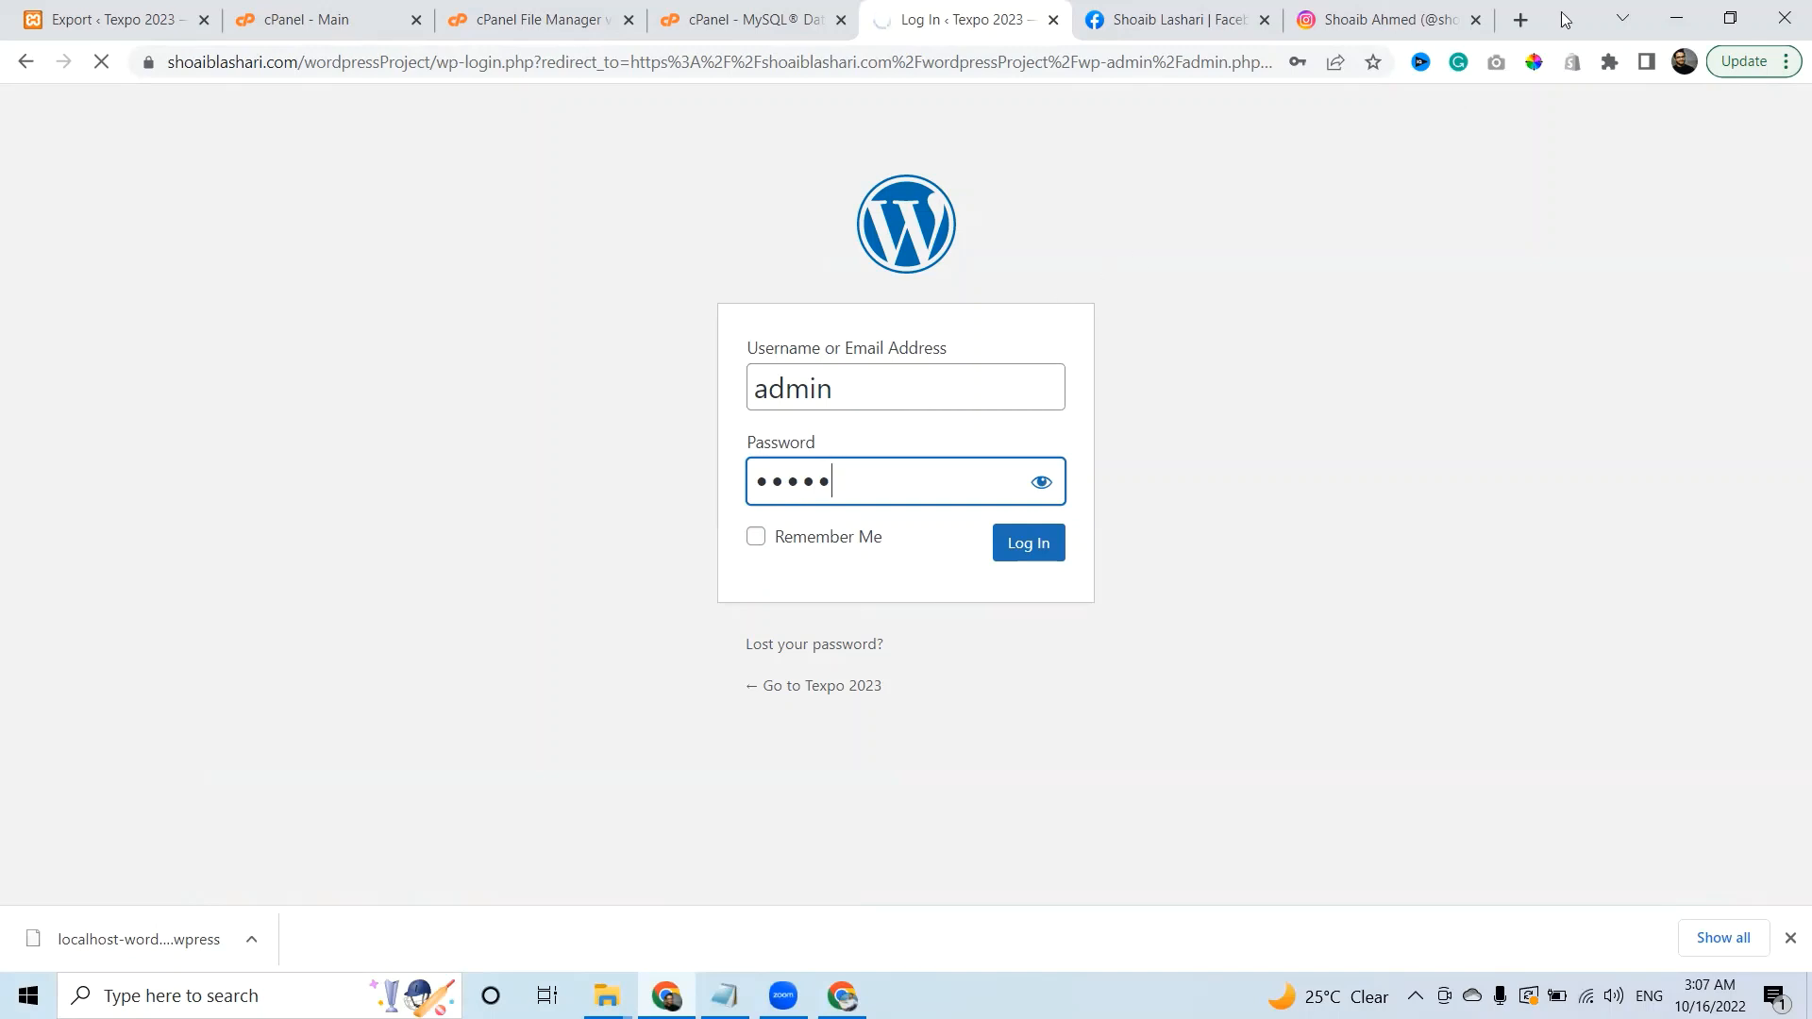
Load the live wordpressProject site in a new tab to view the Texpo 2023 homepage.
click(1521, 21)
text(sshj)
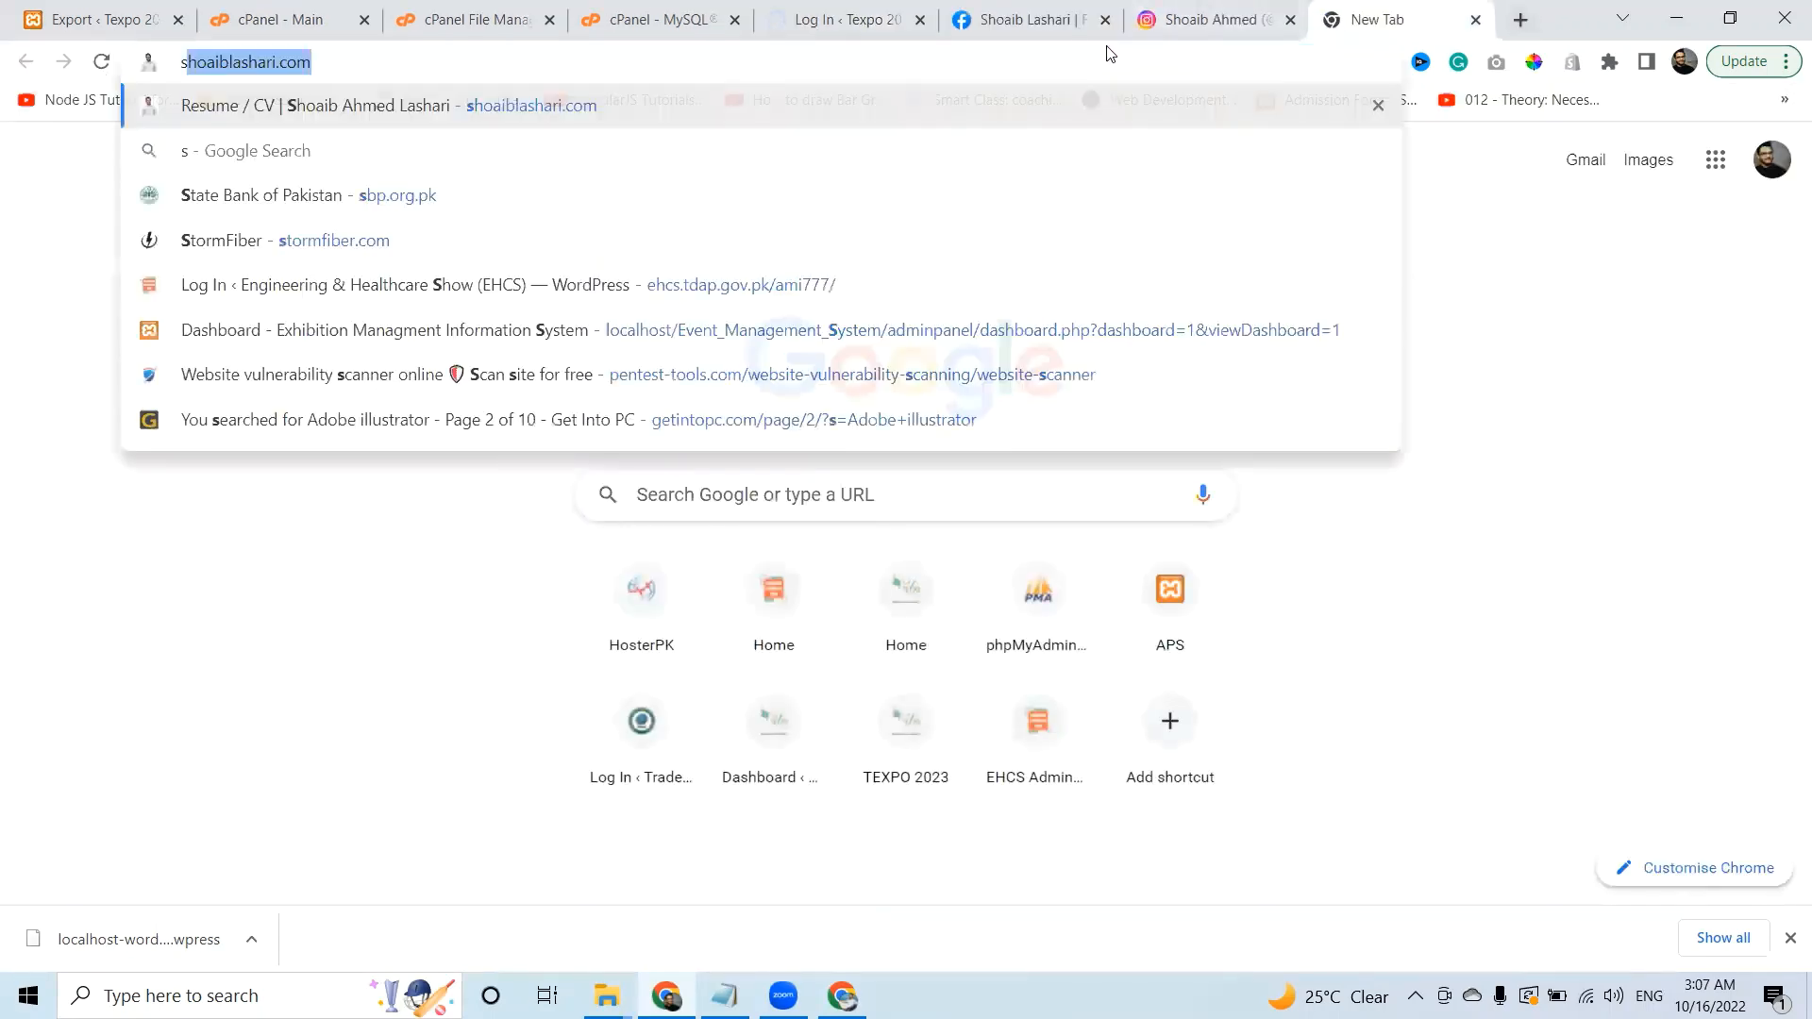
key(BackSpace)
key(BackSpace)
key(BackSpace)
text(h)
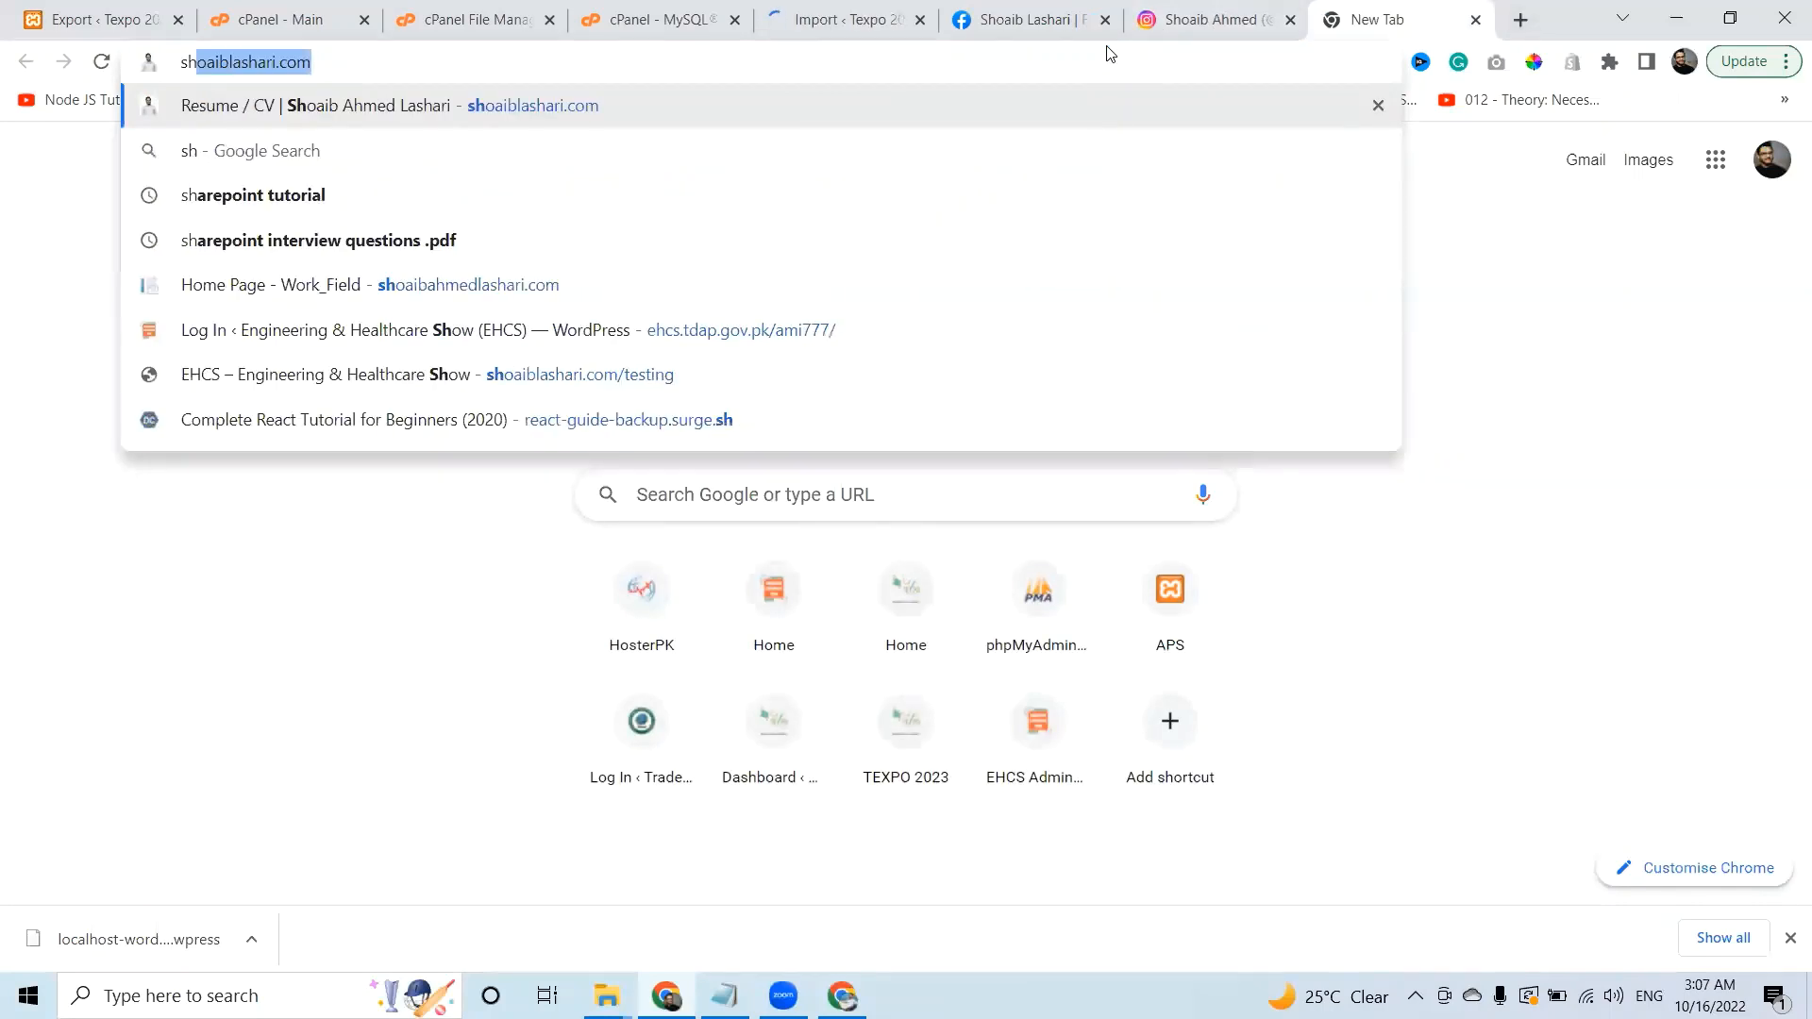
key(Right)
text(/word)
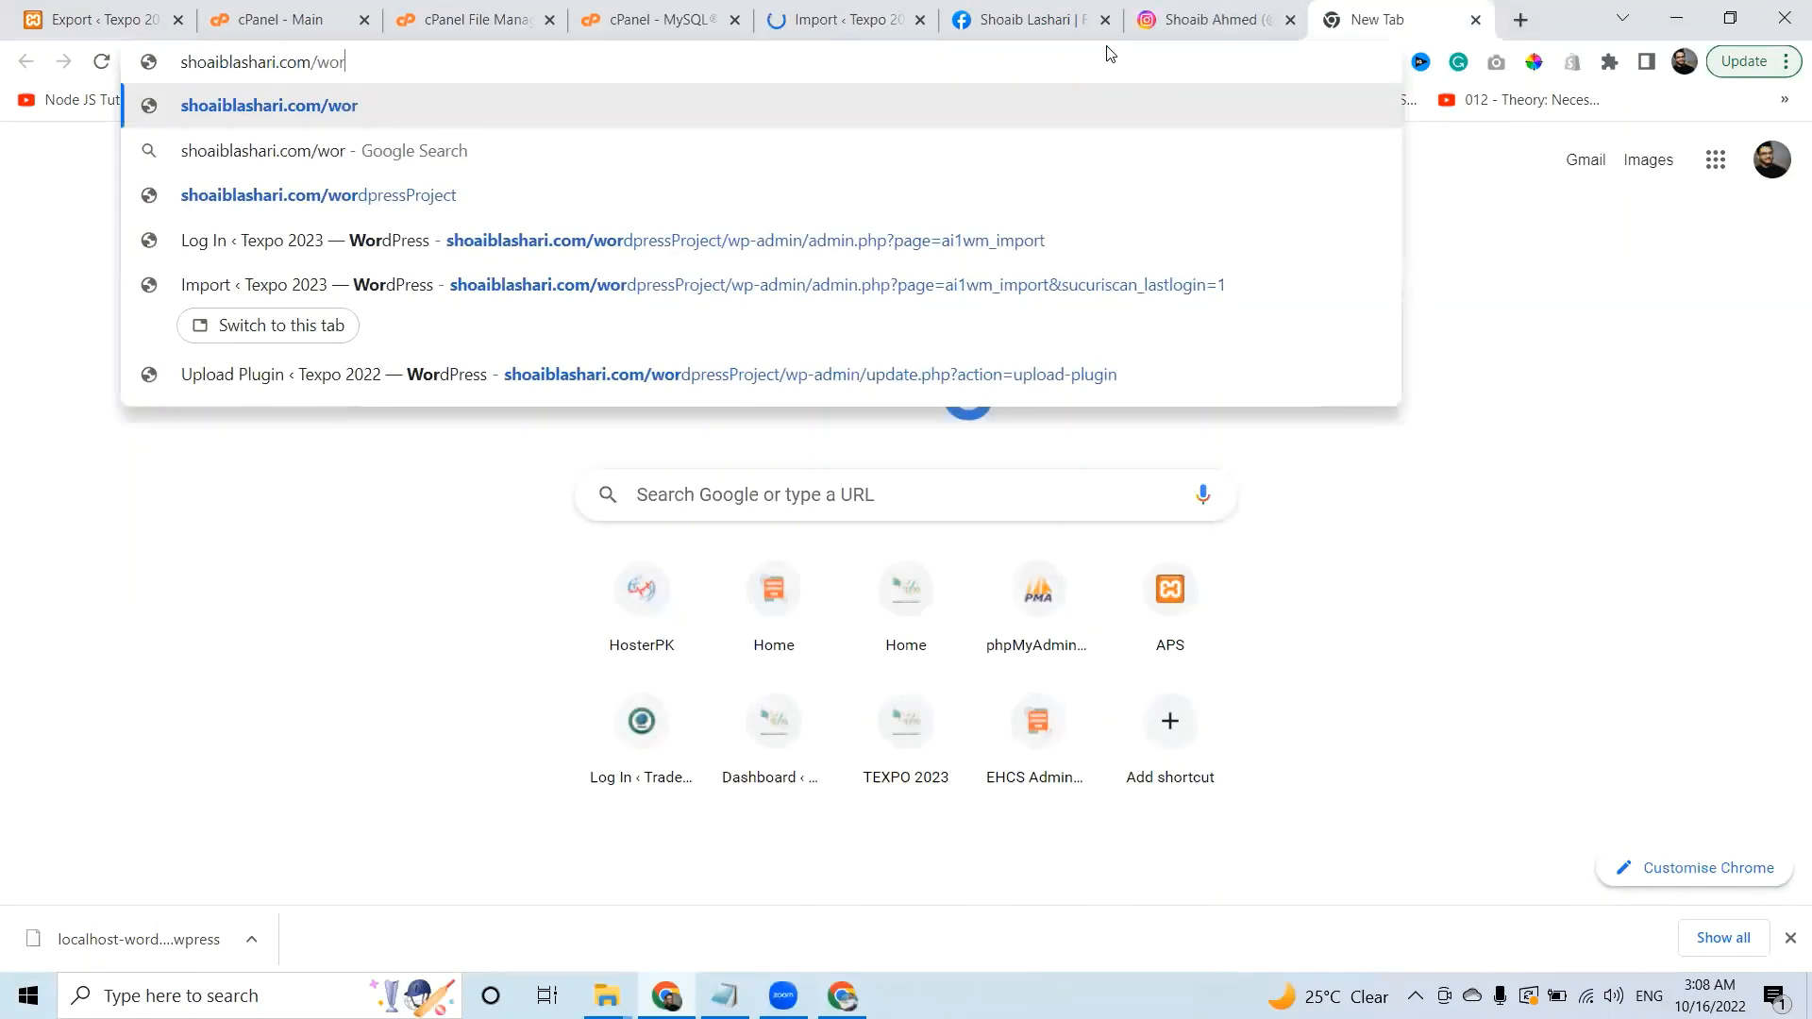
key(Down)
key(Down)
key(Return)
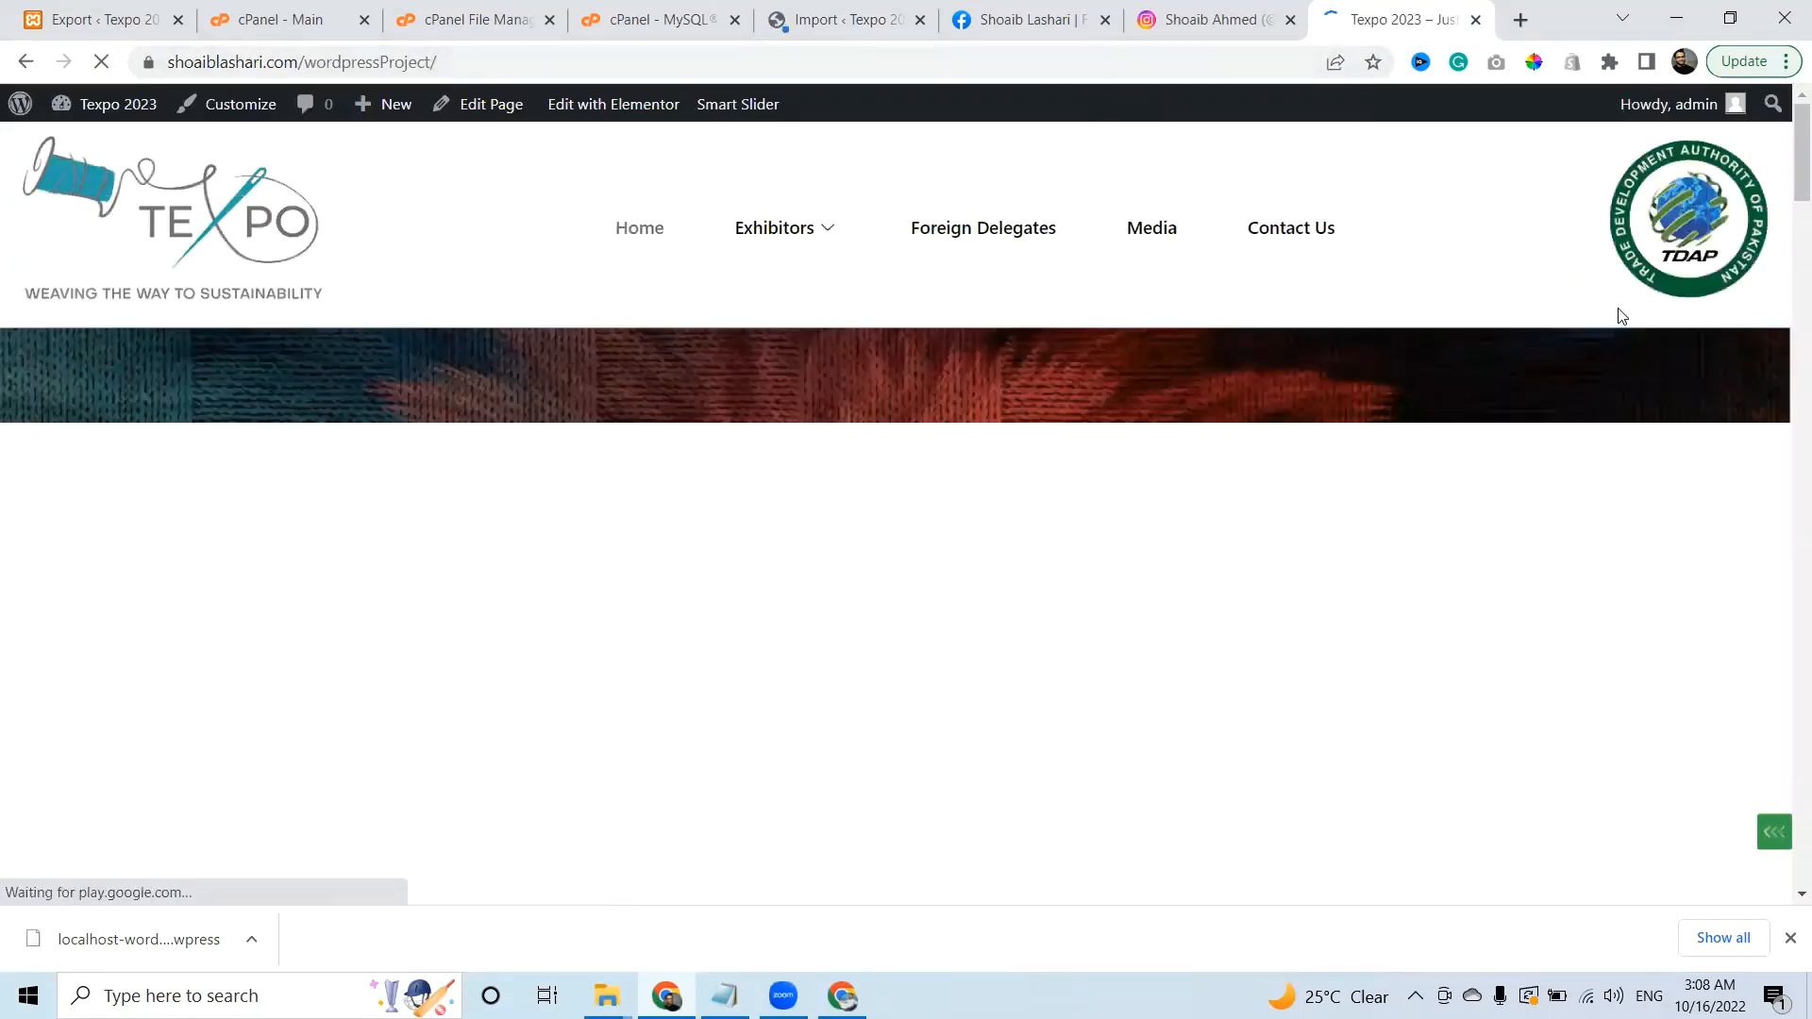
scroll(1786, 266, down, 7)
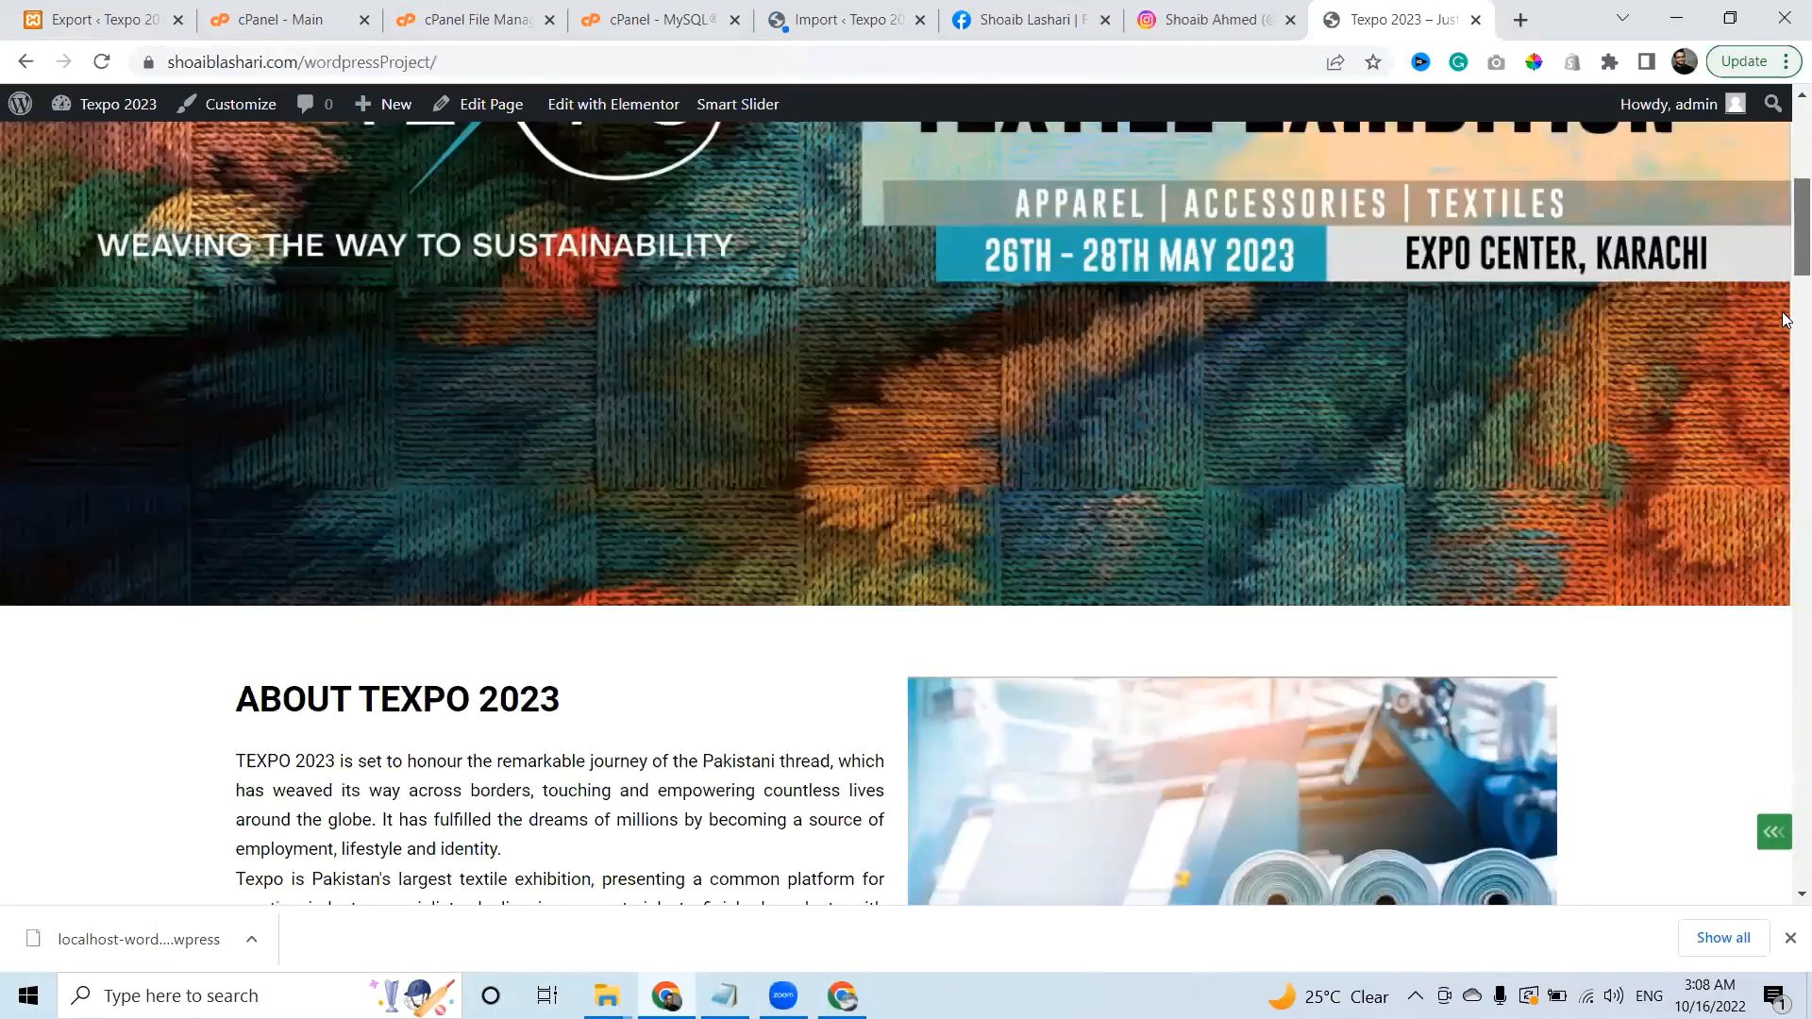
scroll(1784, 461, down, 5)
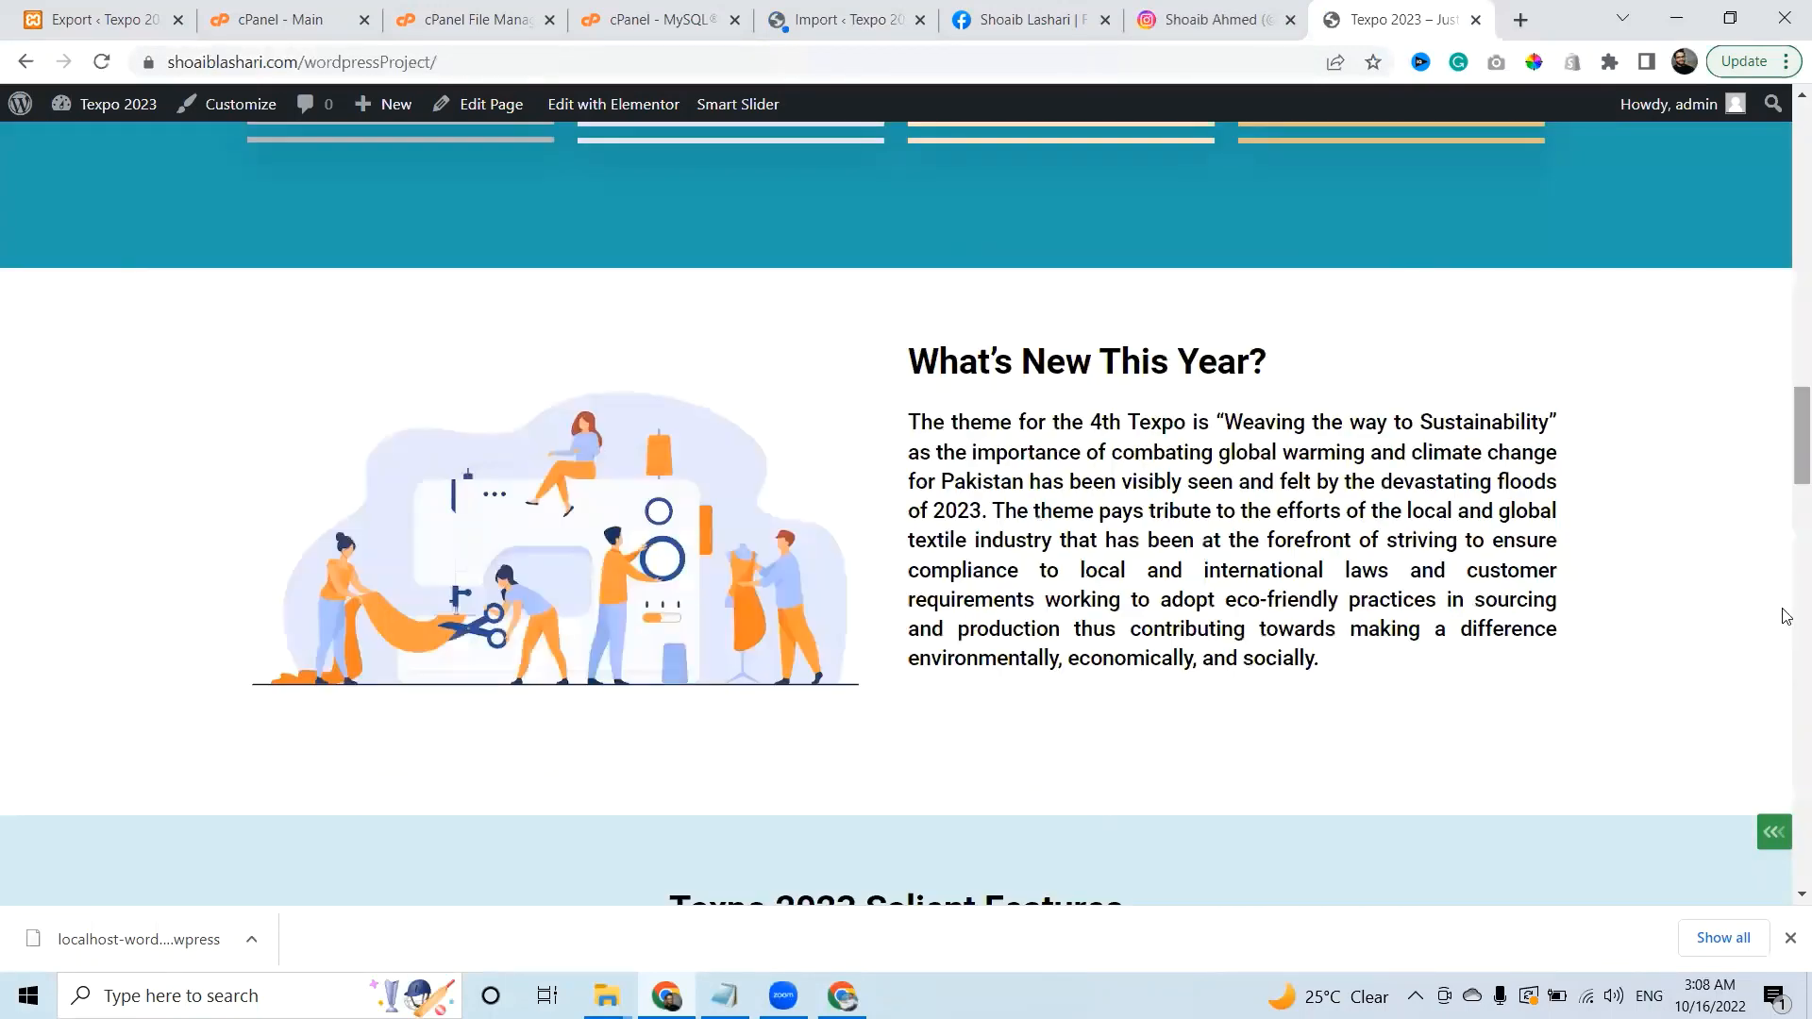
scroll(1784, 618, down, 4)
scroll(1786, 663, down, 15)
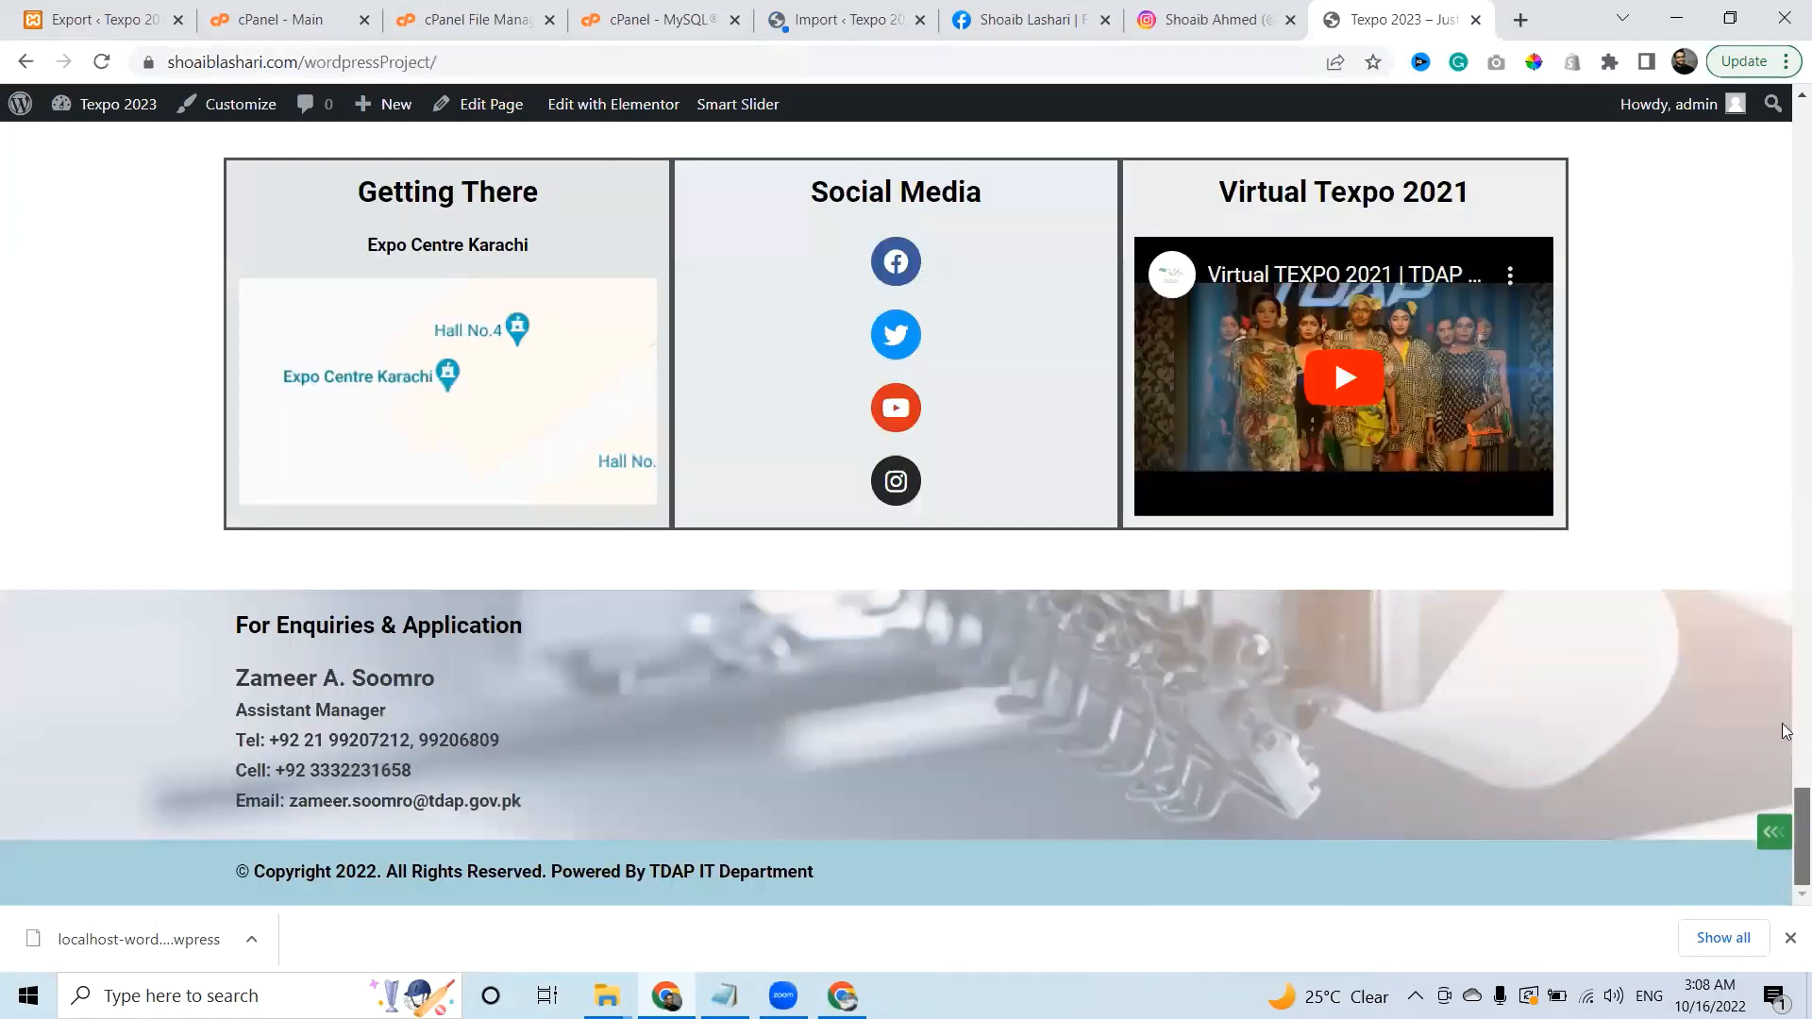
scroll(1786, 566, up, 20)
scroll(1787, 484, up, 3)
scroll(1787, 284, up, 8)
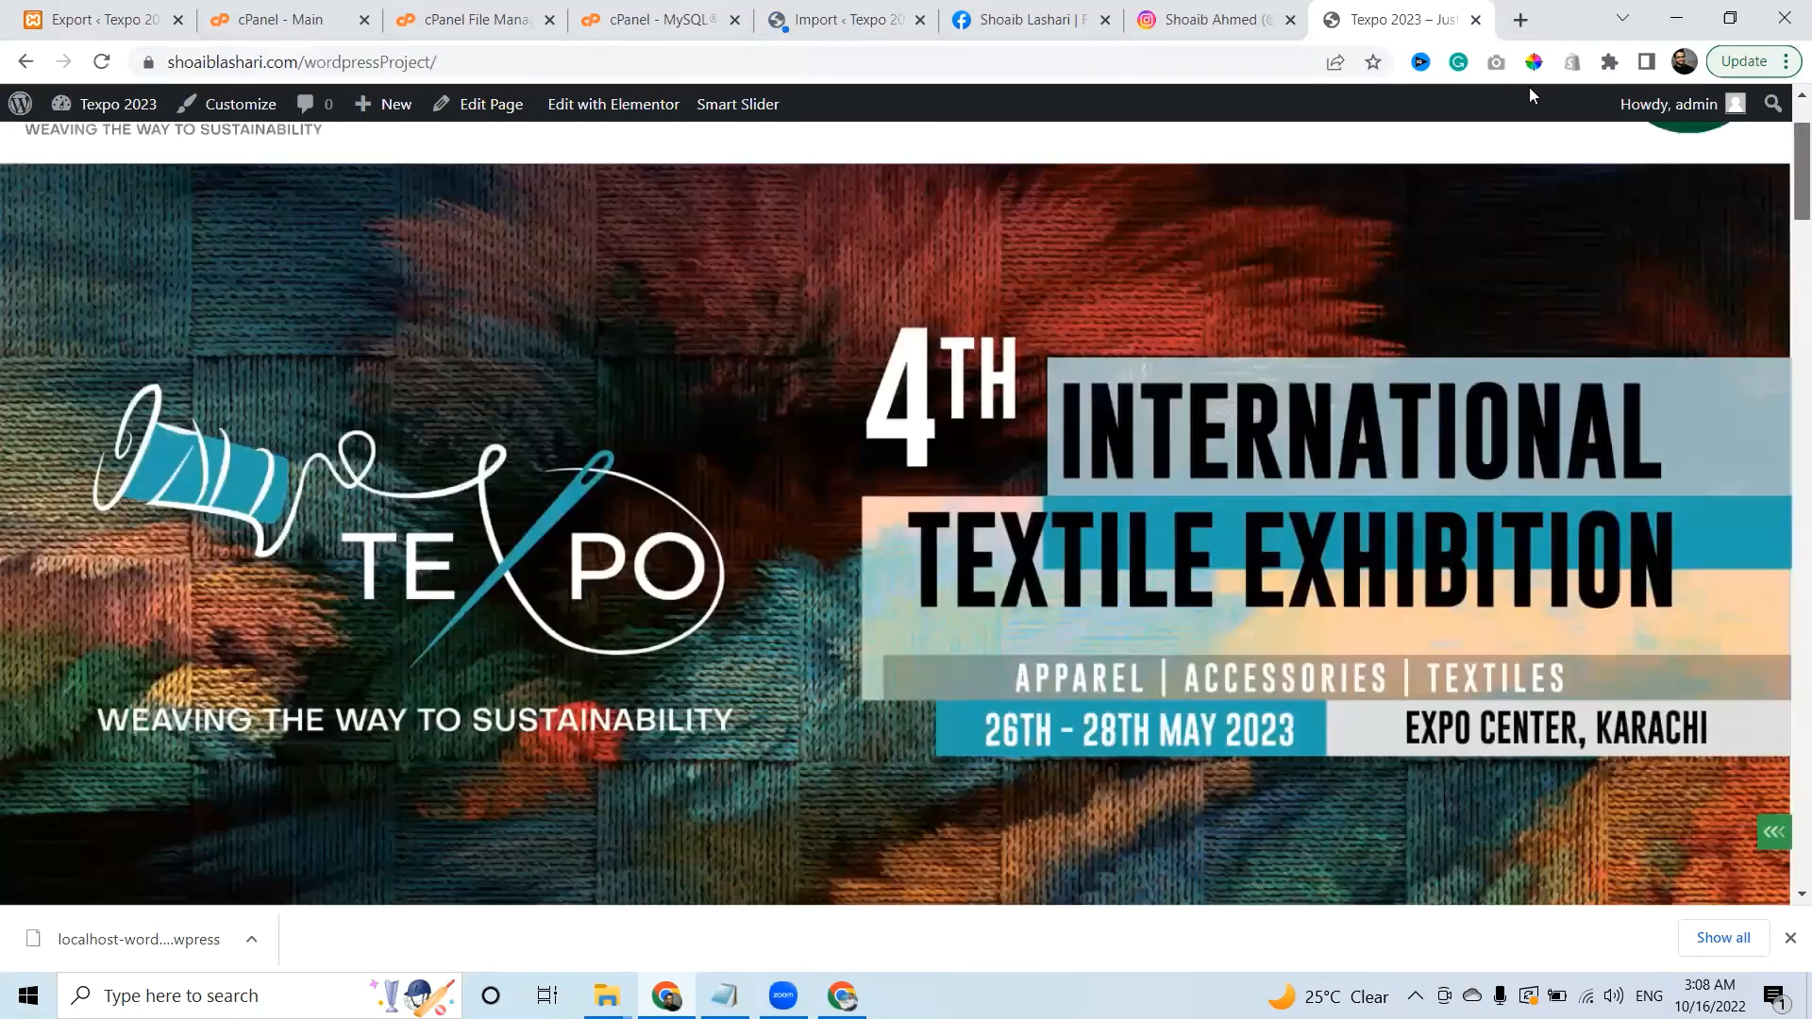
scroll(940, 308, up, 2)
mouse_move(776, 240)
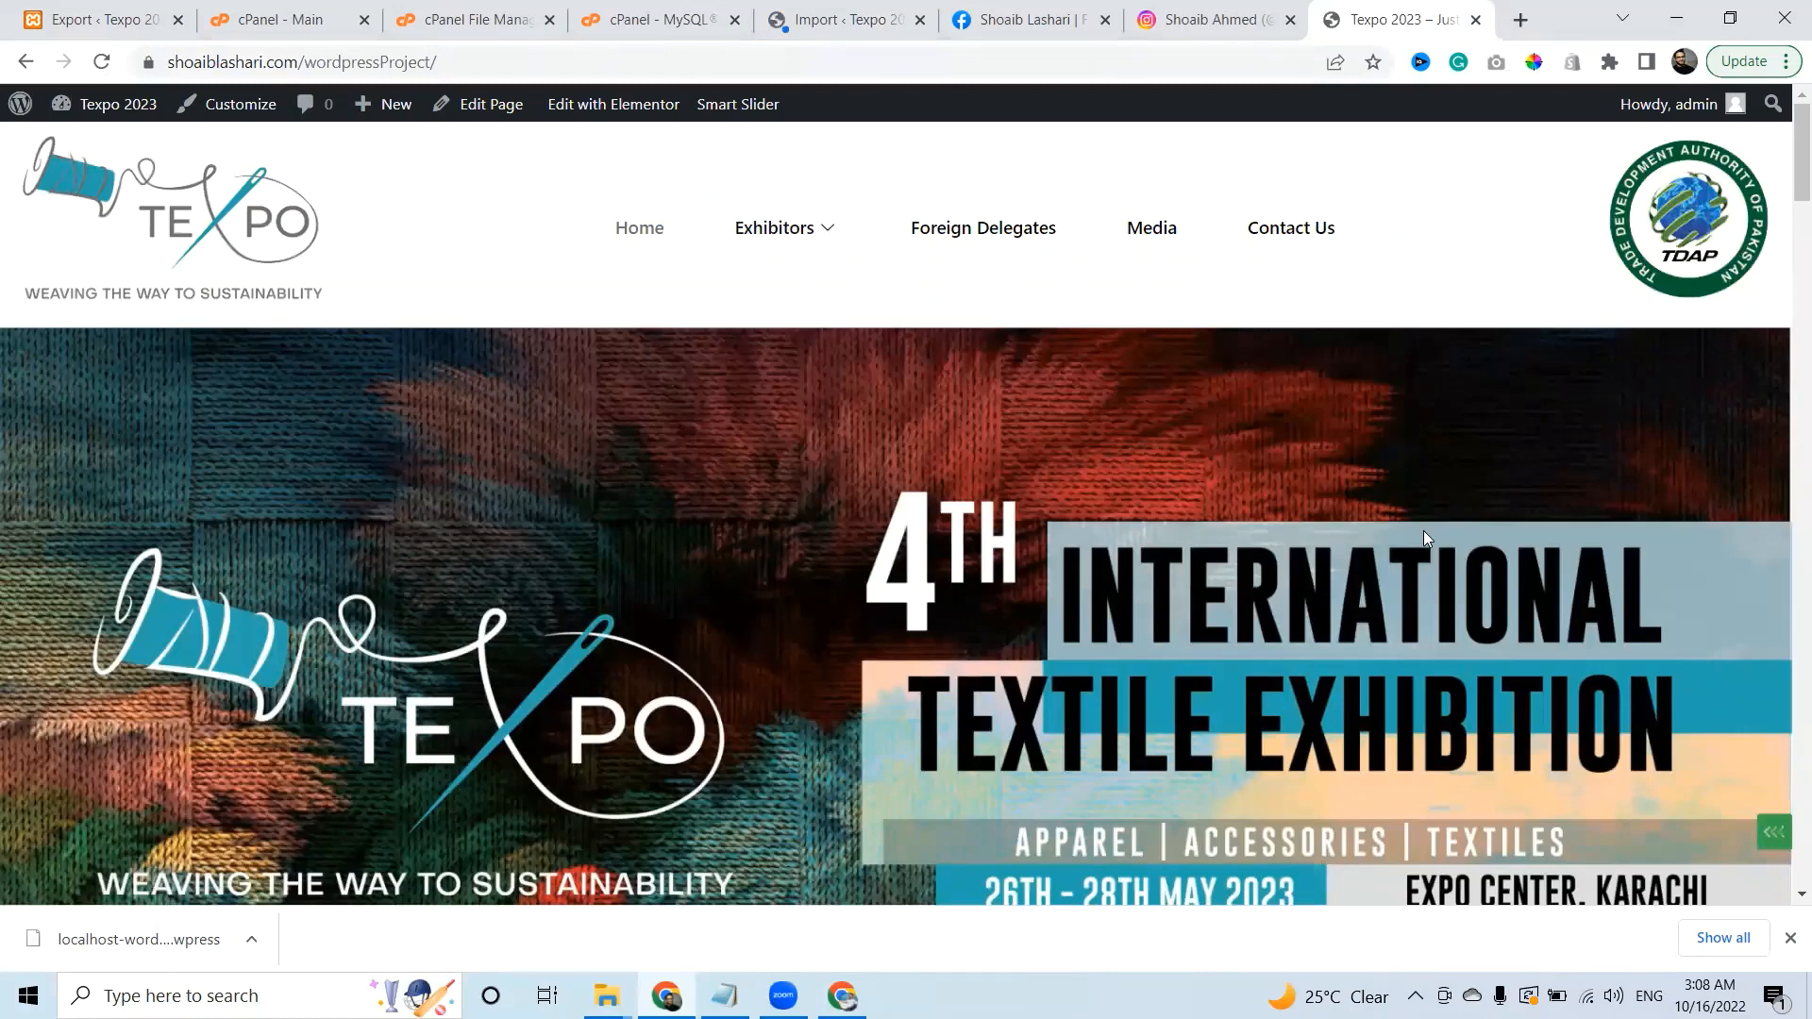
On the Import tab, acknowledge the change-password warning, refuse saving the password, then go to the Facebook tab.
click(767, 15)
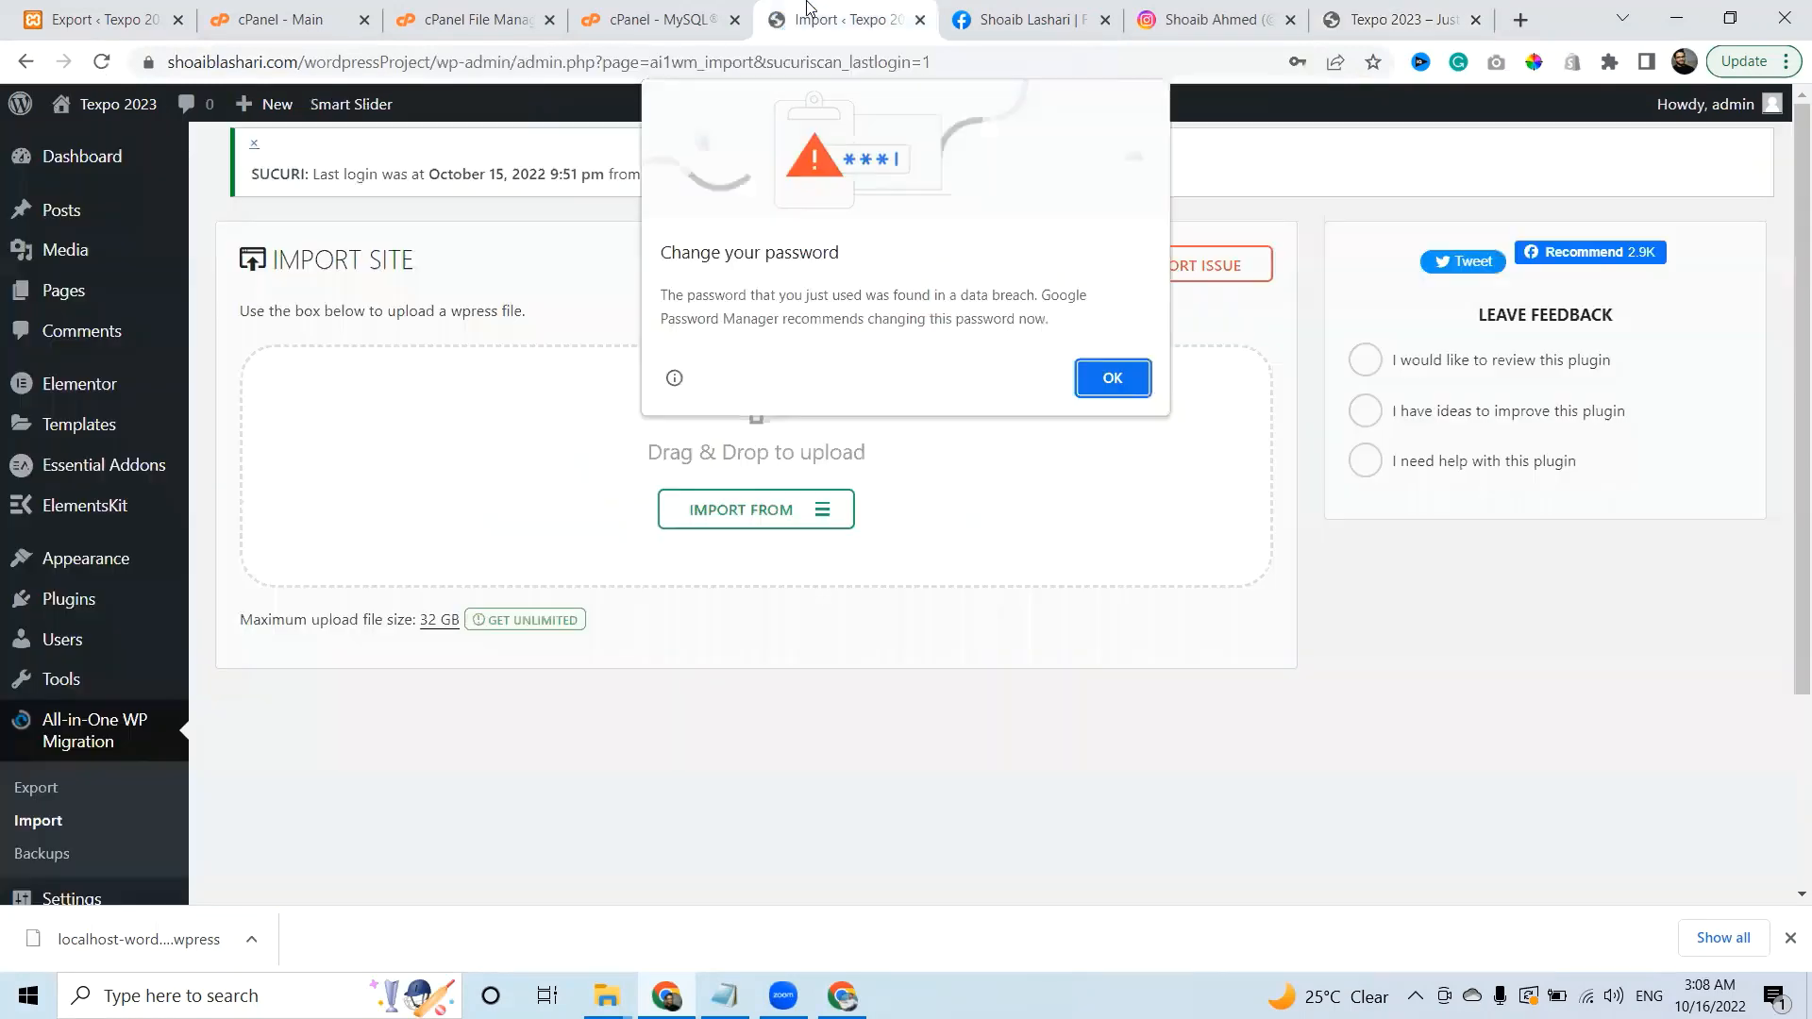
click(1114, 379)
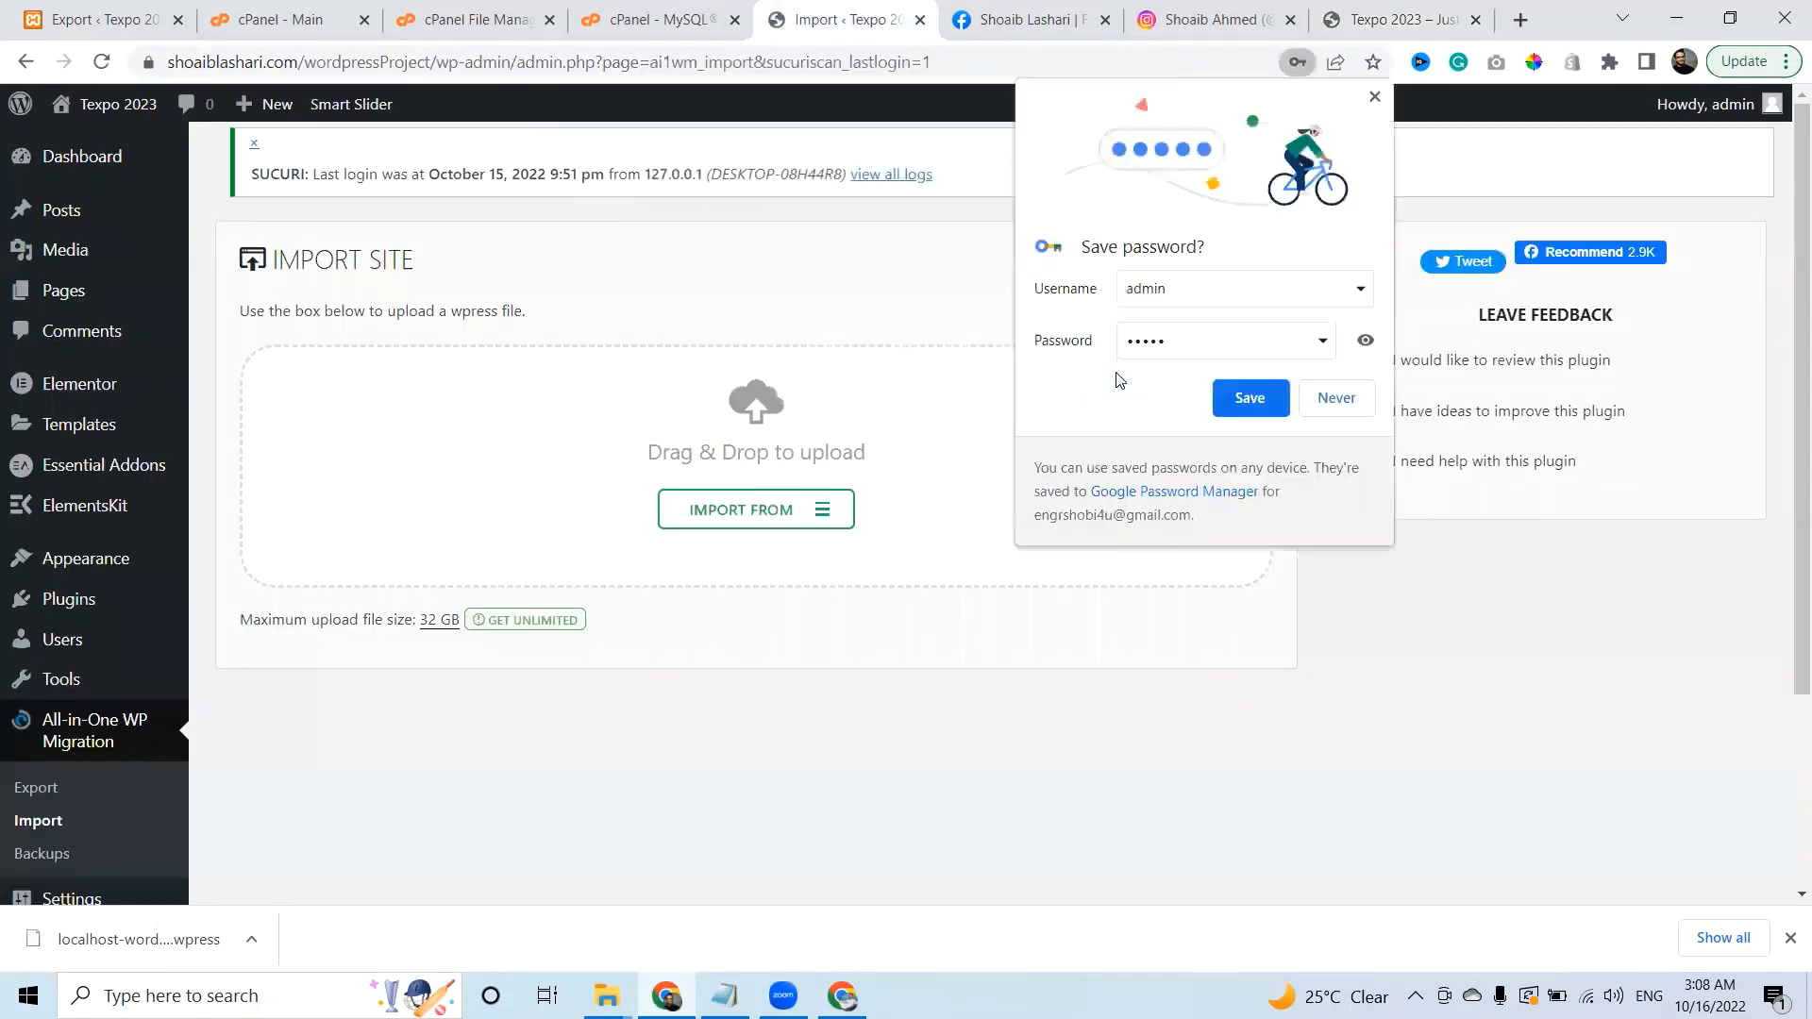
click(1340, 406)
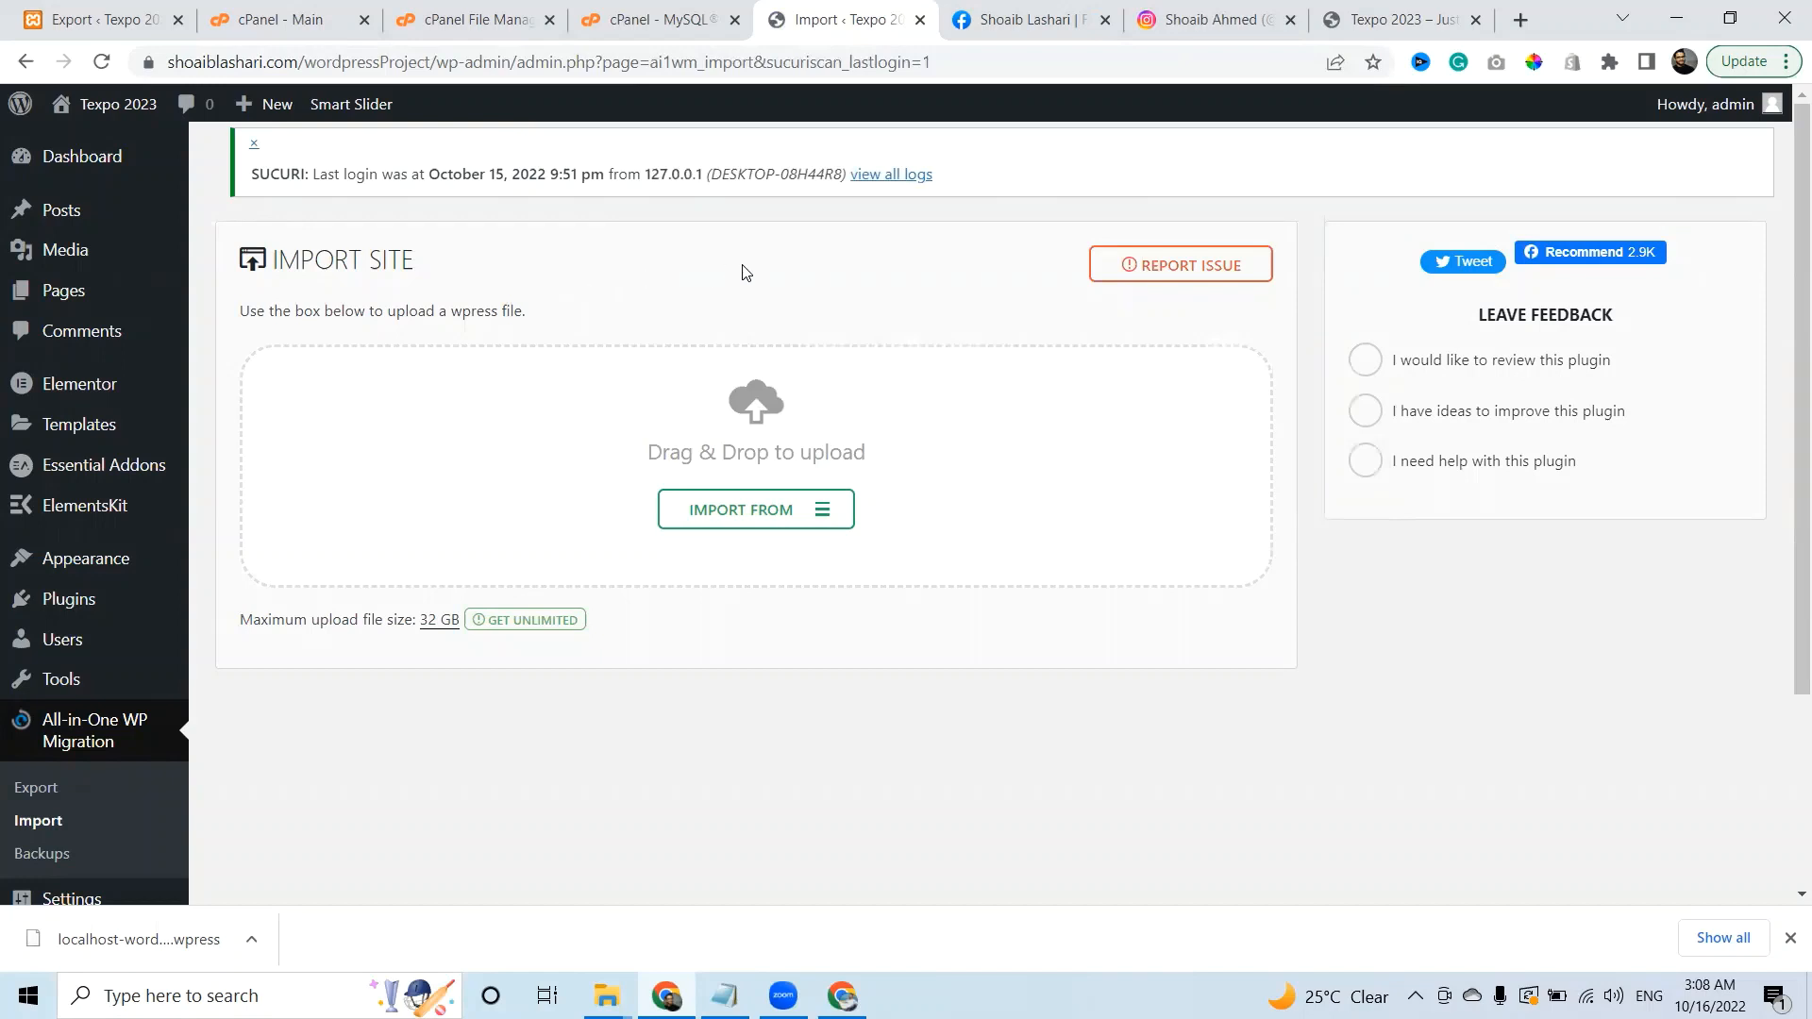
click(1007, 9)
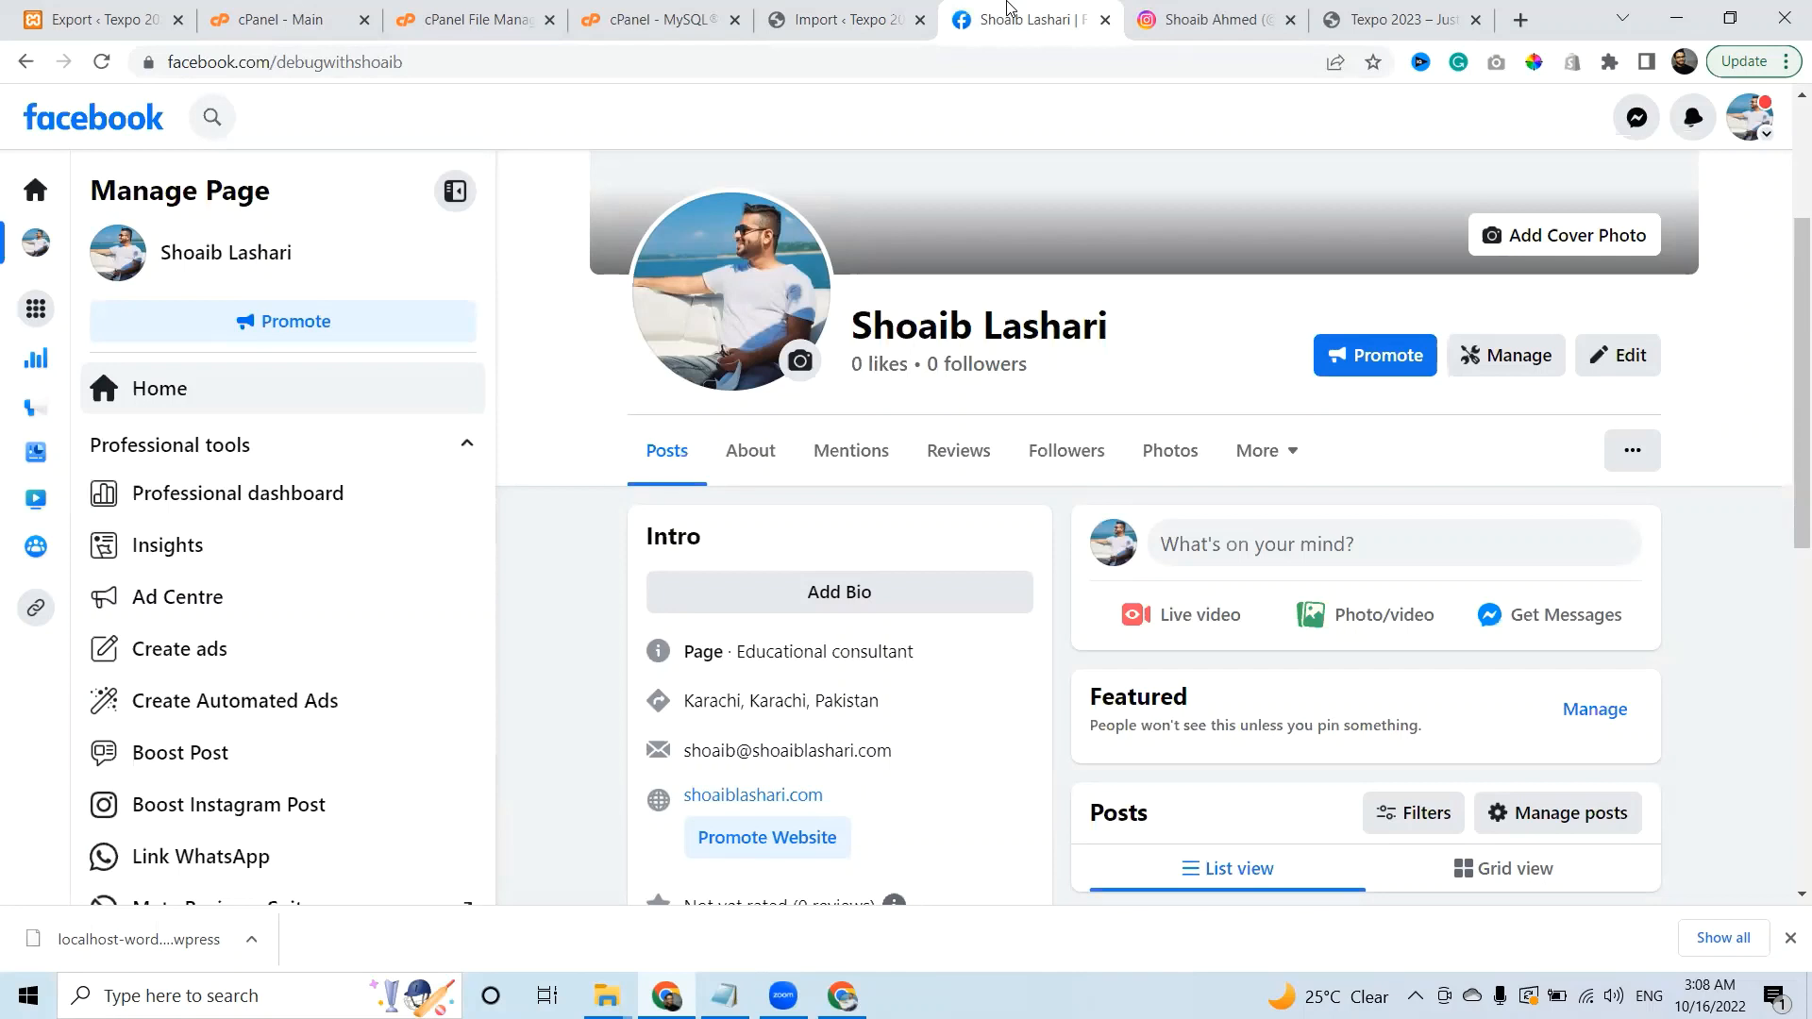
View the Brute Force highlight on the Instagram profile, then return to the Texpo 2023 tab.
click(1194, 17)
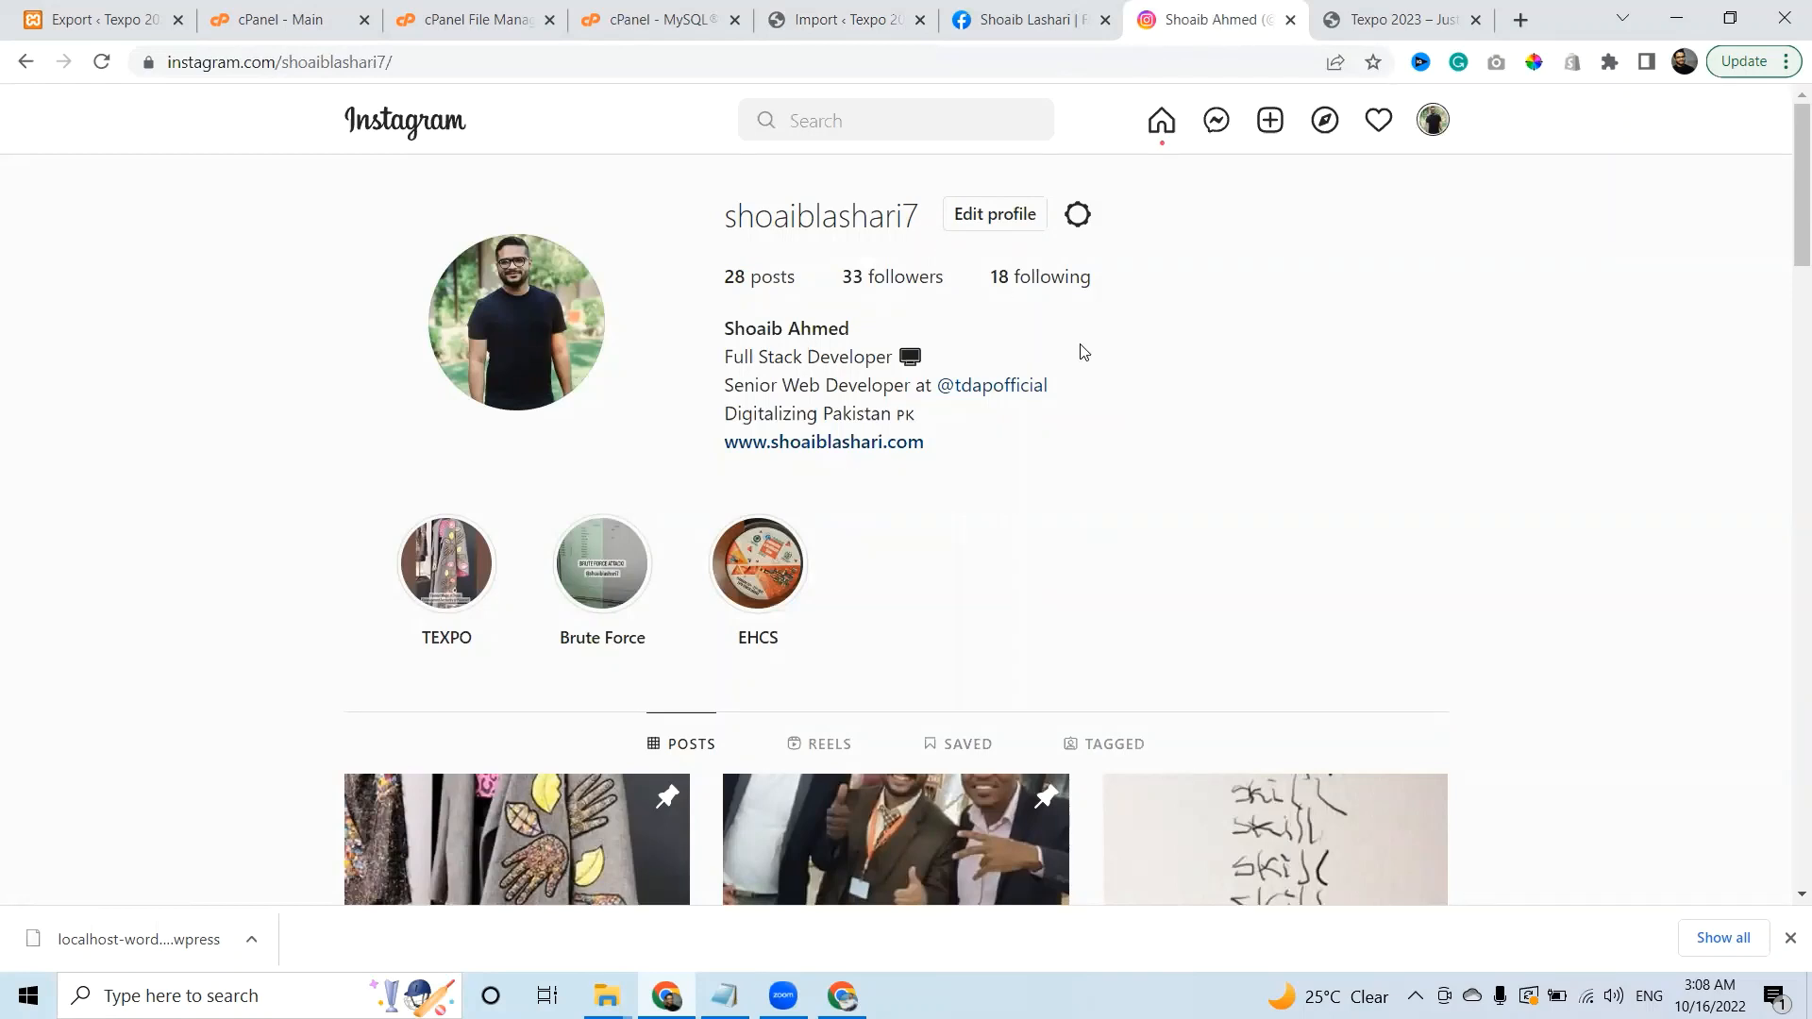
click(619, 571)
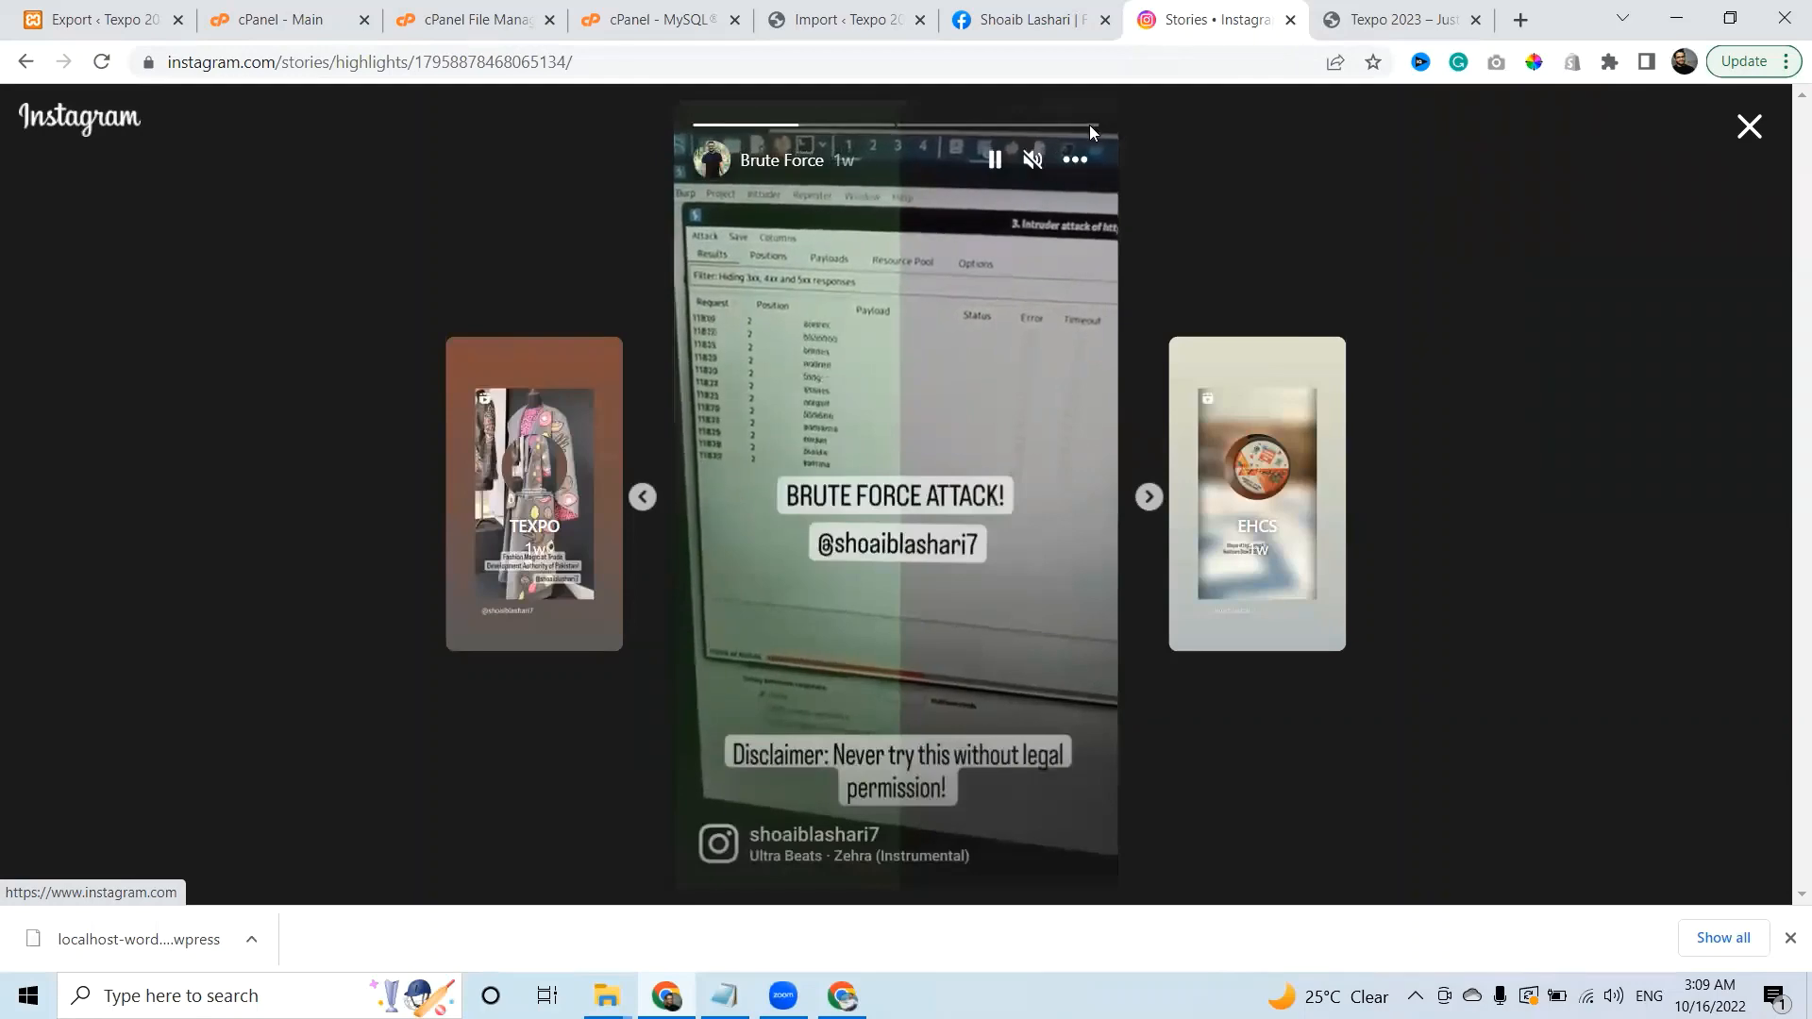
click(1378, 10)
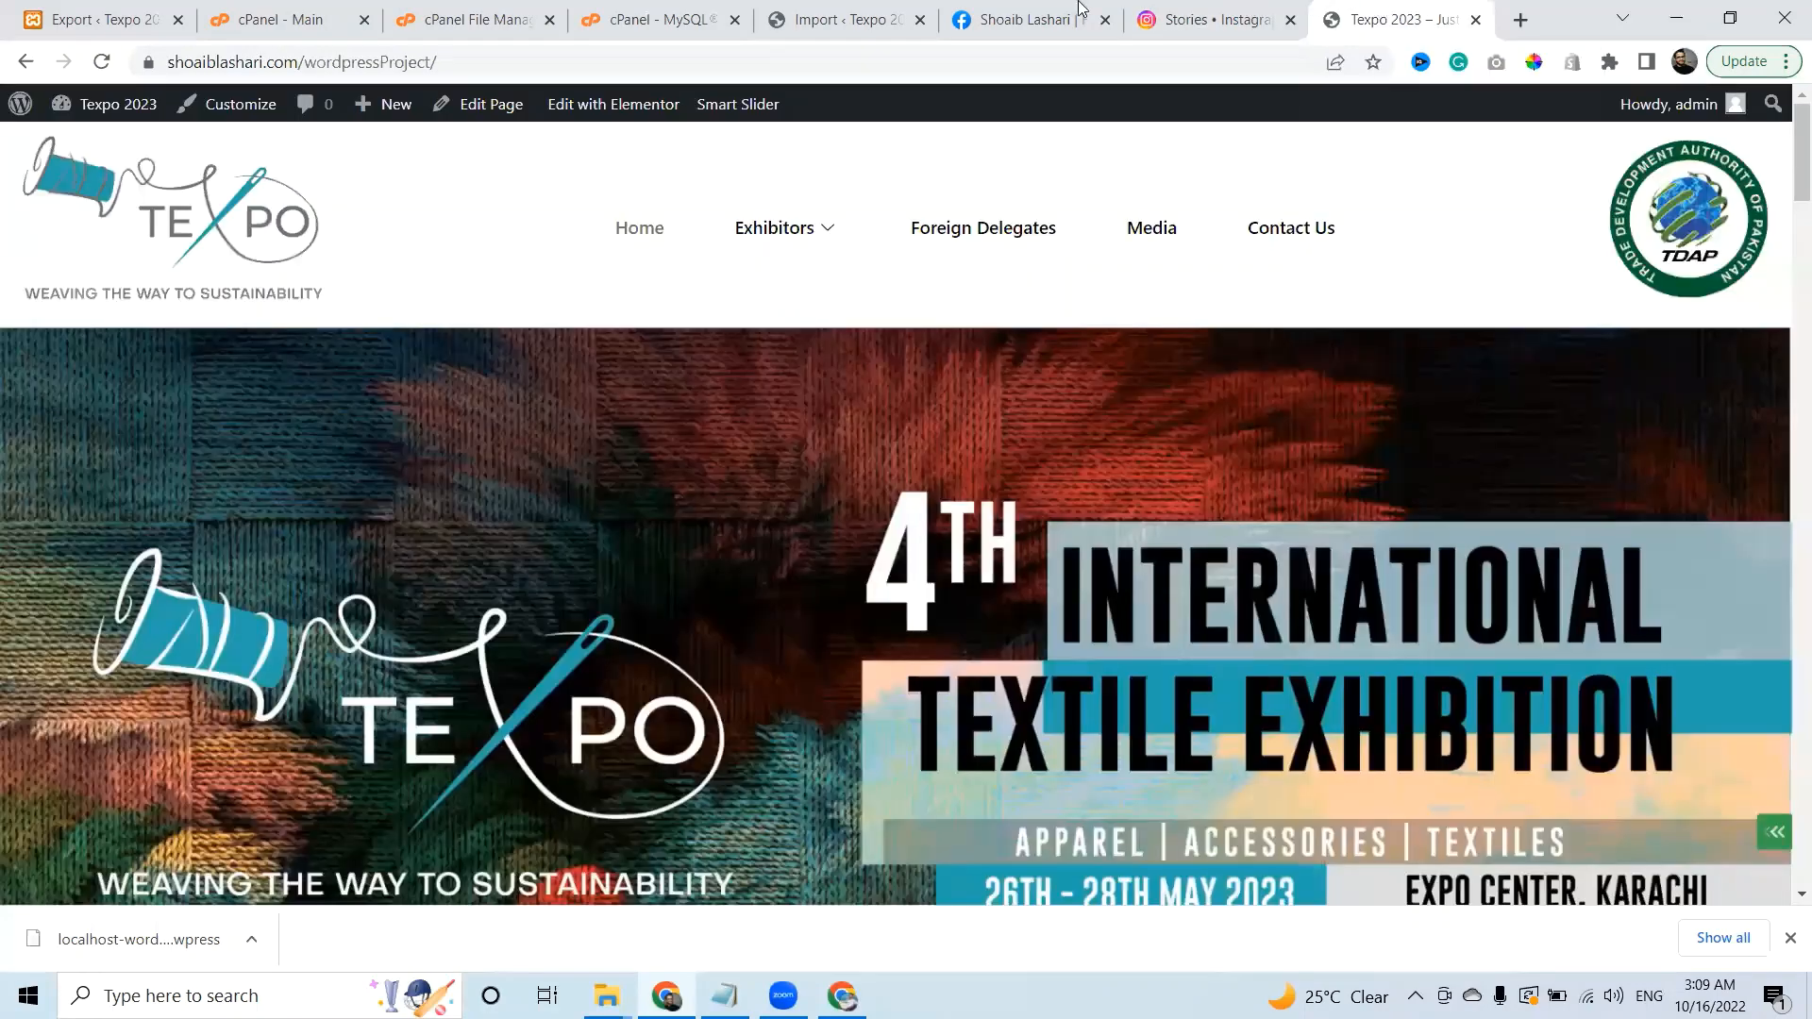
Cycle tabs with Ctrl+Shift+Tab until the Facebook page's Manage Page view is showing.
key(ctrl+shift+Tab)
key(ctrl+shift+Tab)
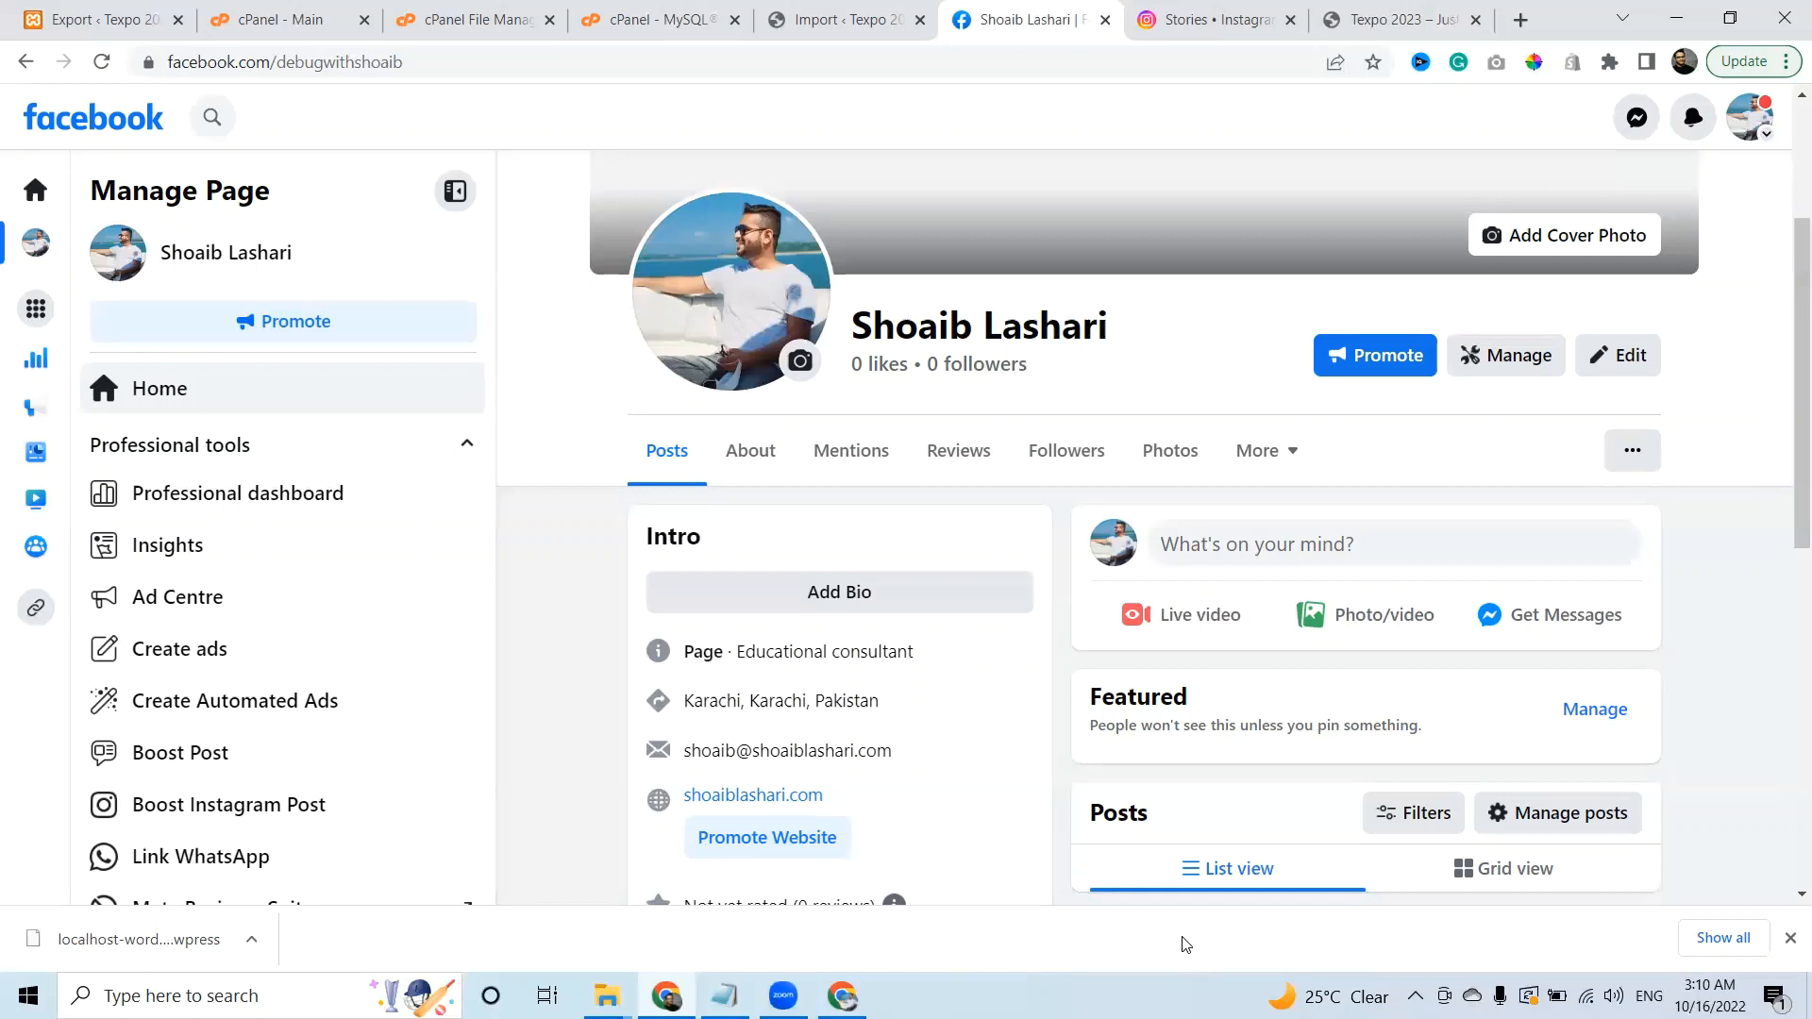
click(1187, 945)
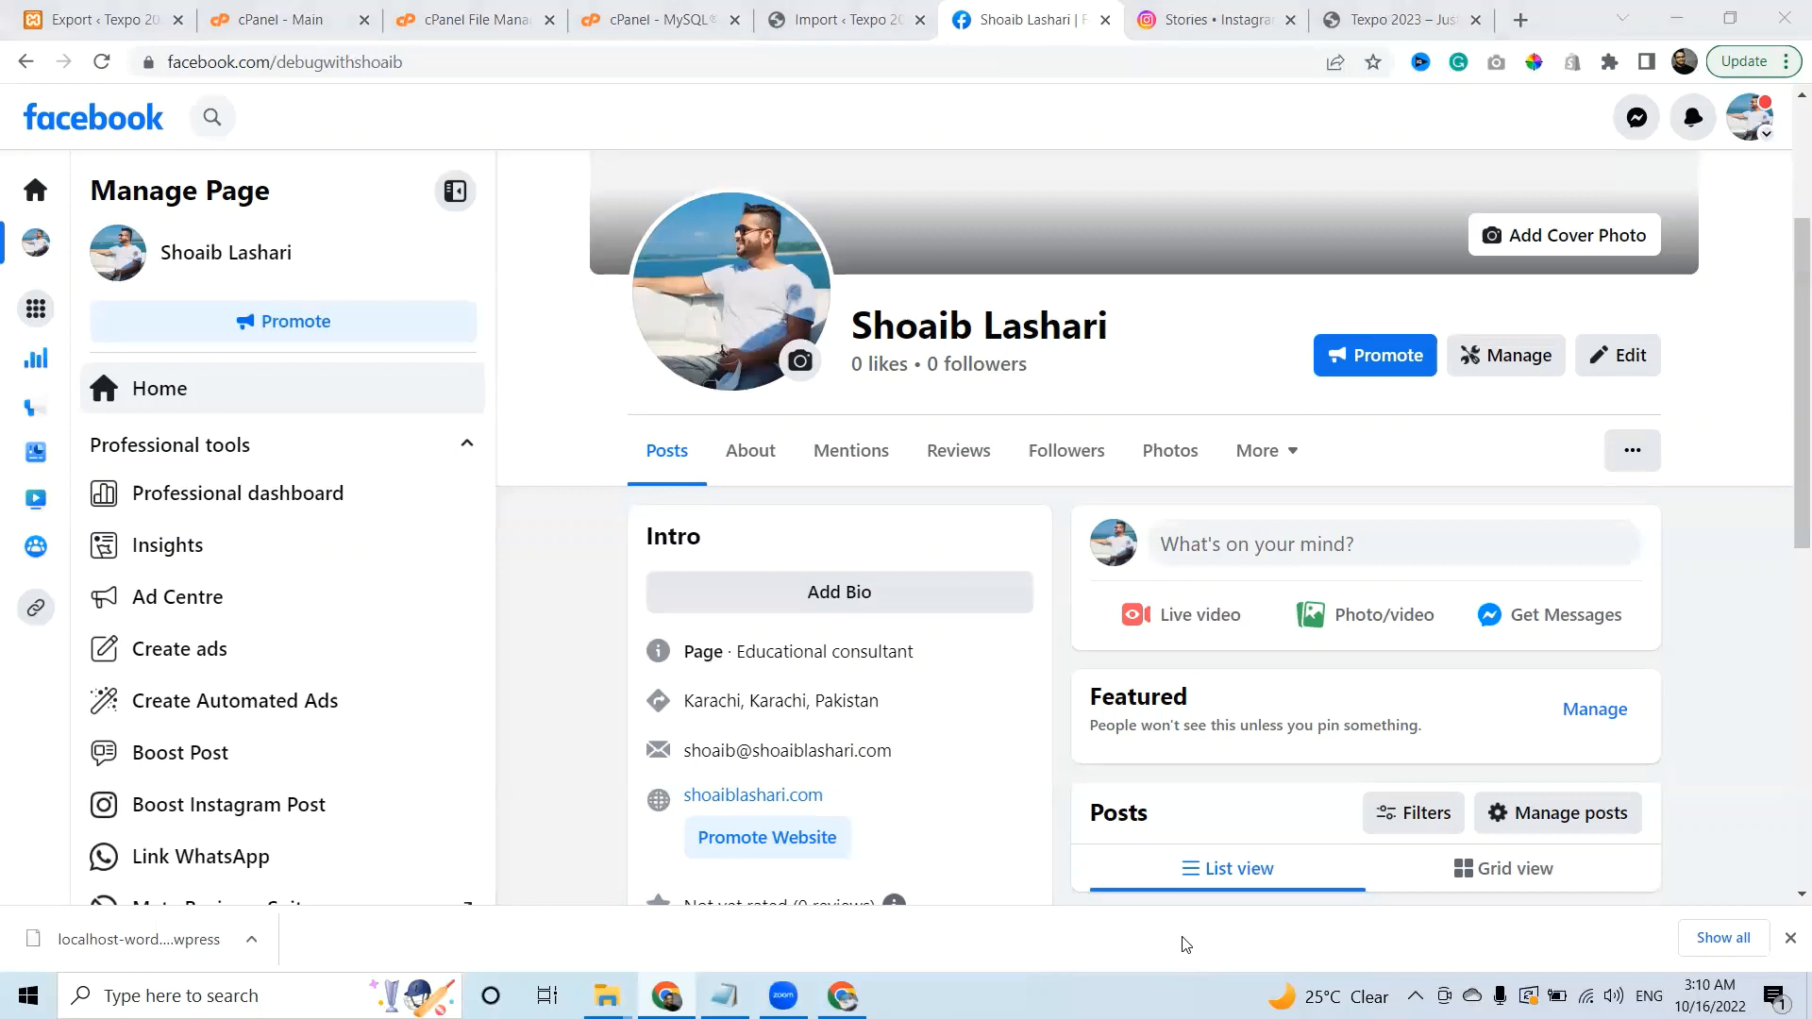